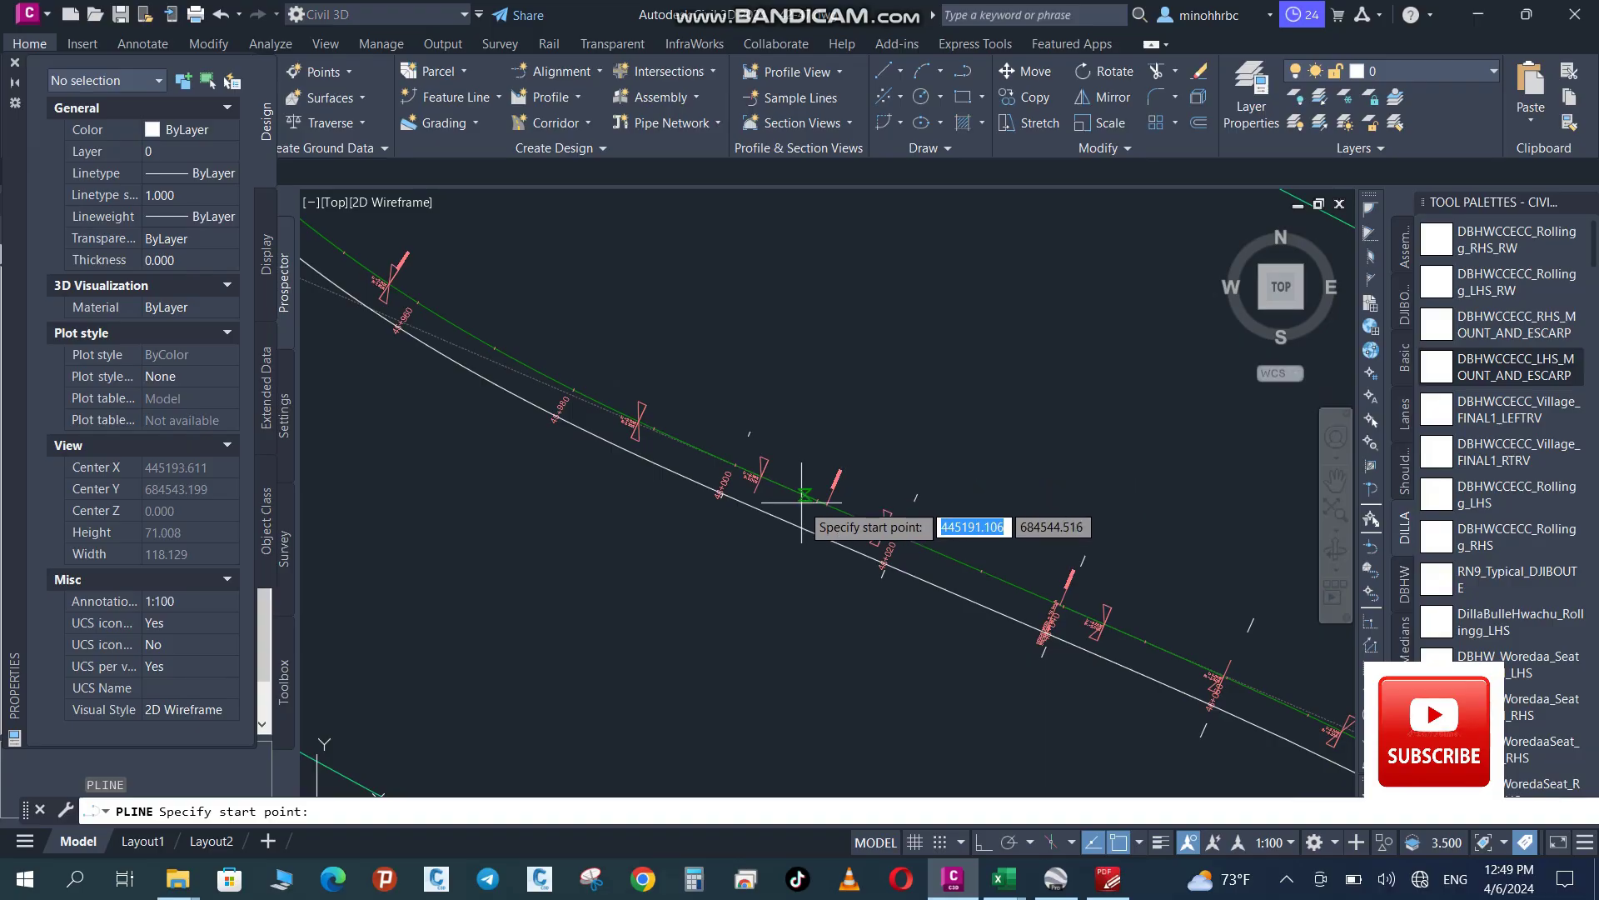
Cancel the polyline command and undo the recent erasures around station 46+040 to restore the left-side edge lines
key(Escape)
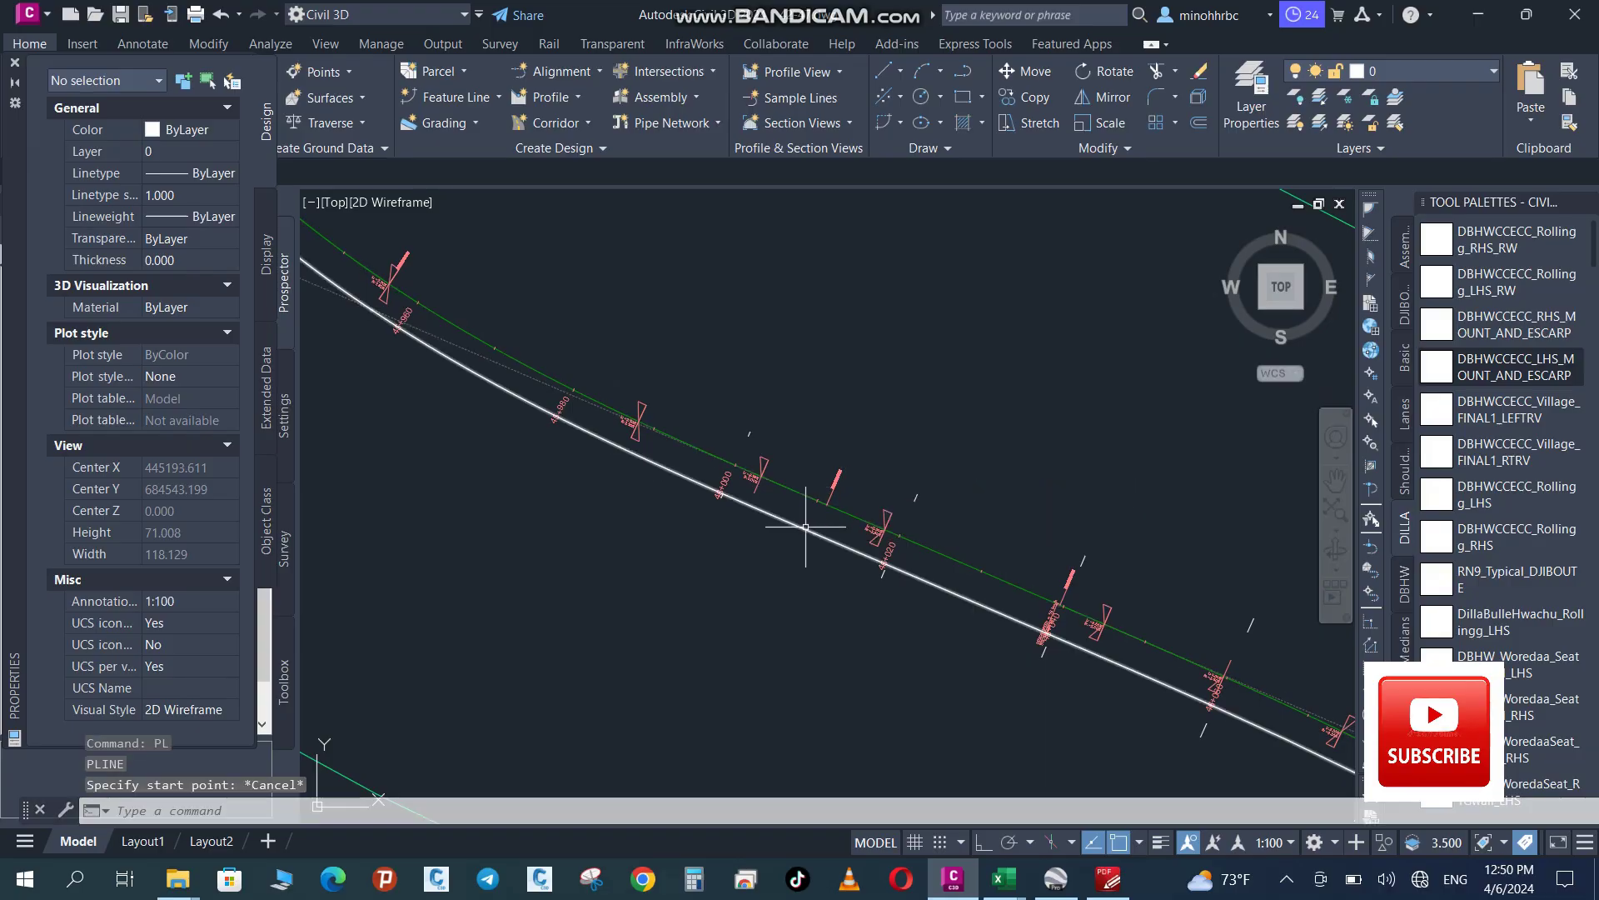
mouse_move(809, 527)
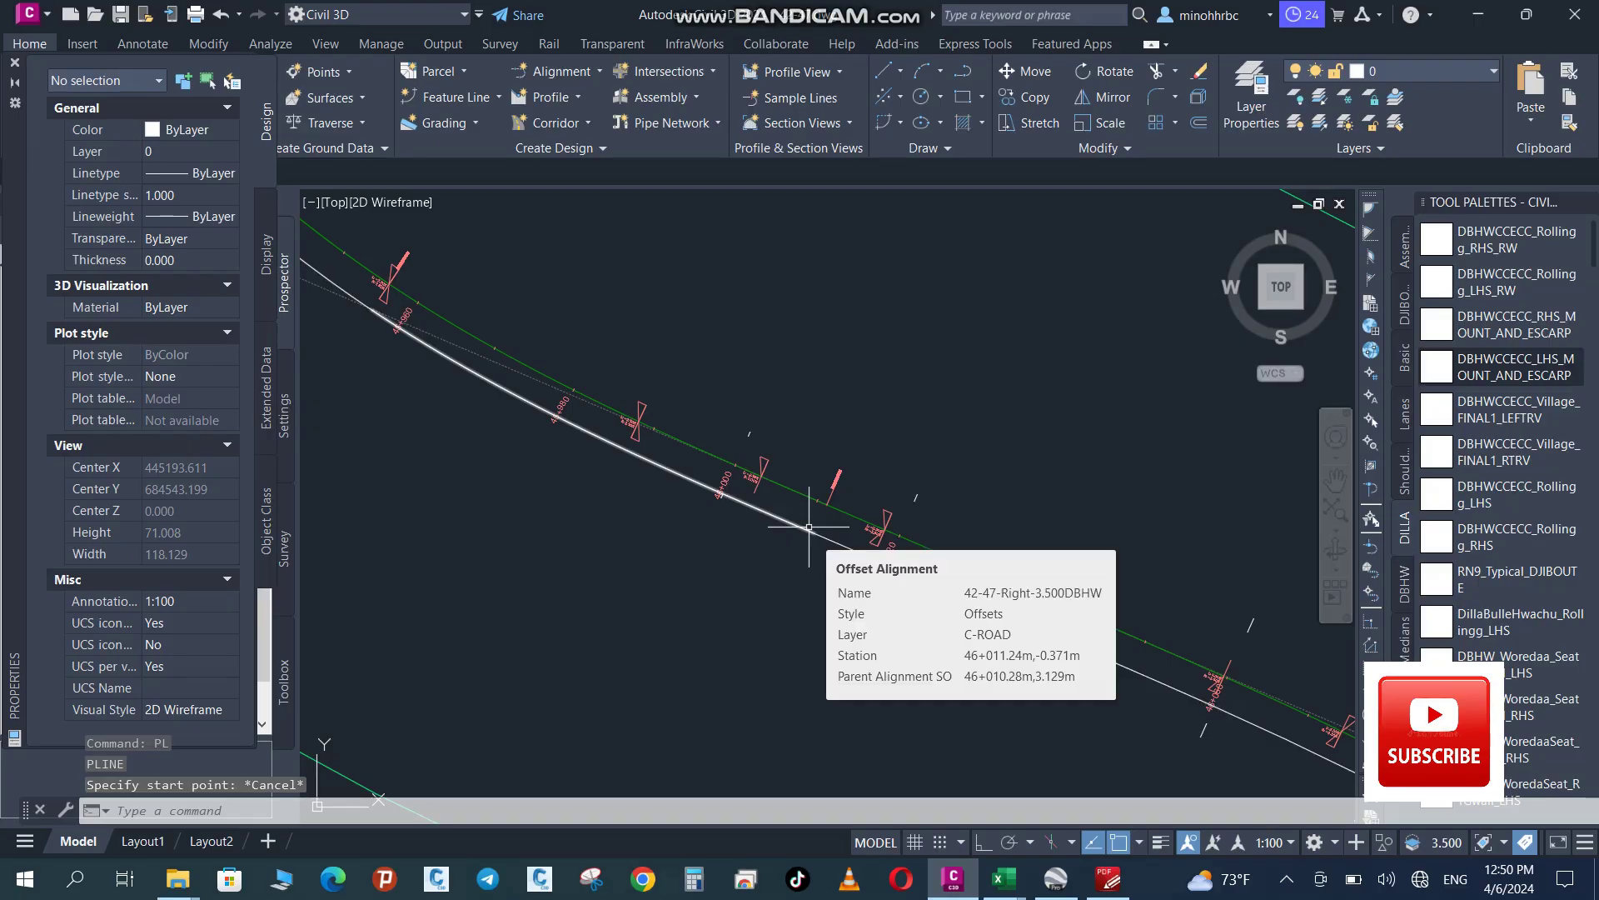
key(ctrl+z)
key(ctrl+z)
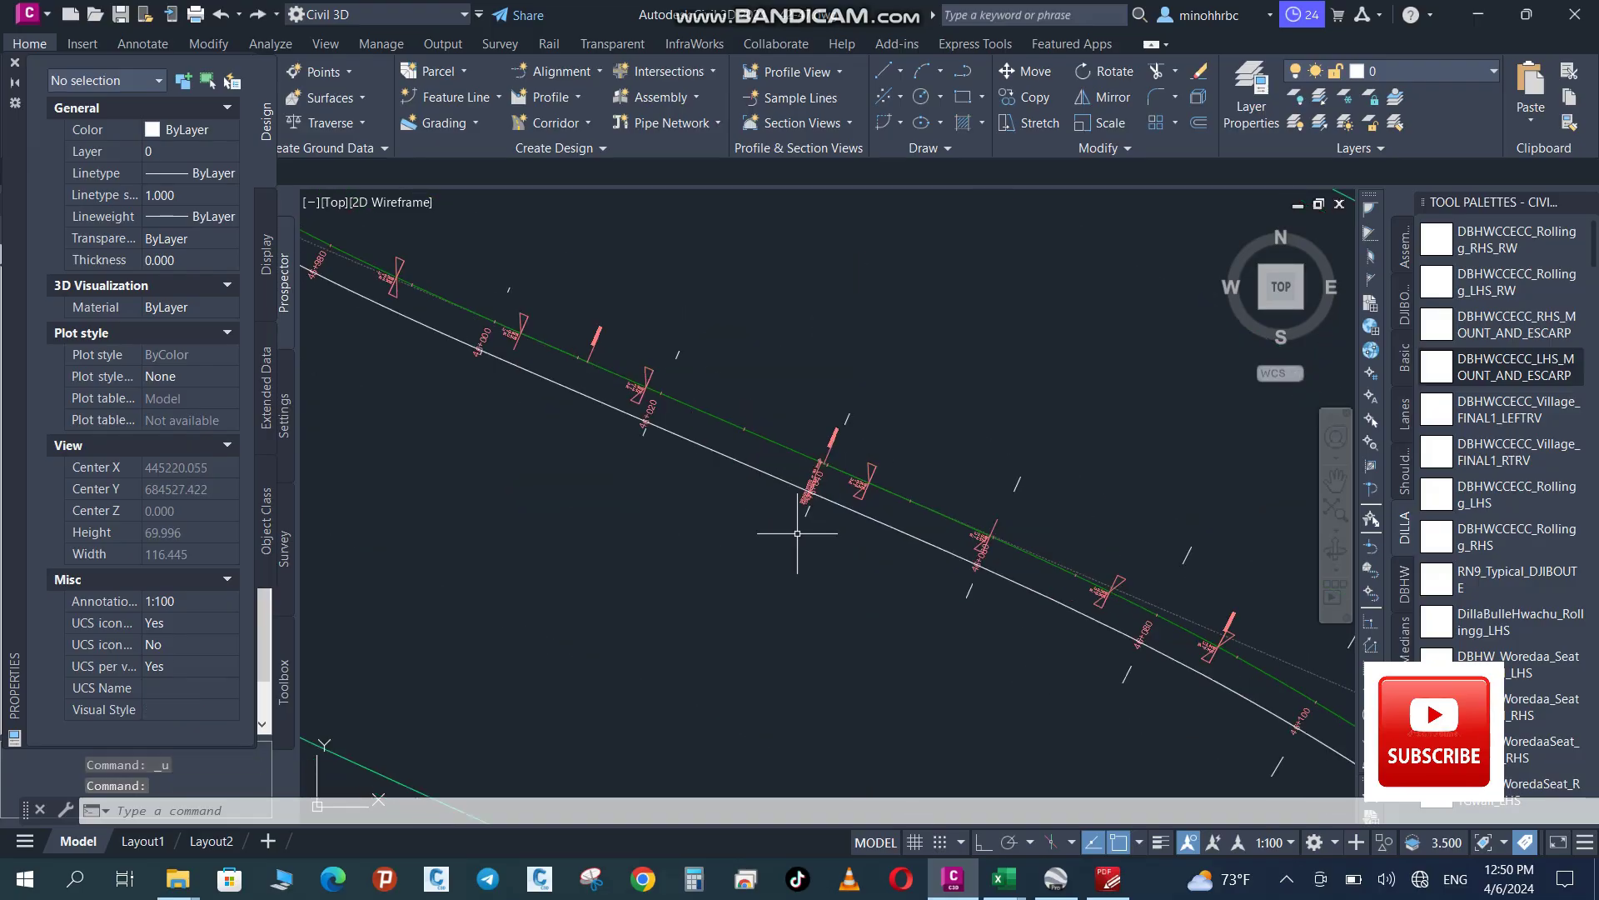
key(ctrl+z)
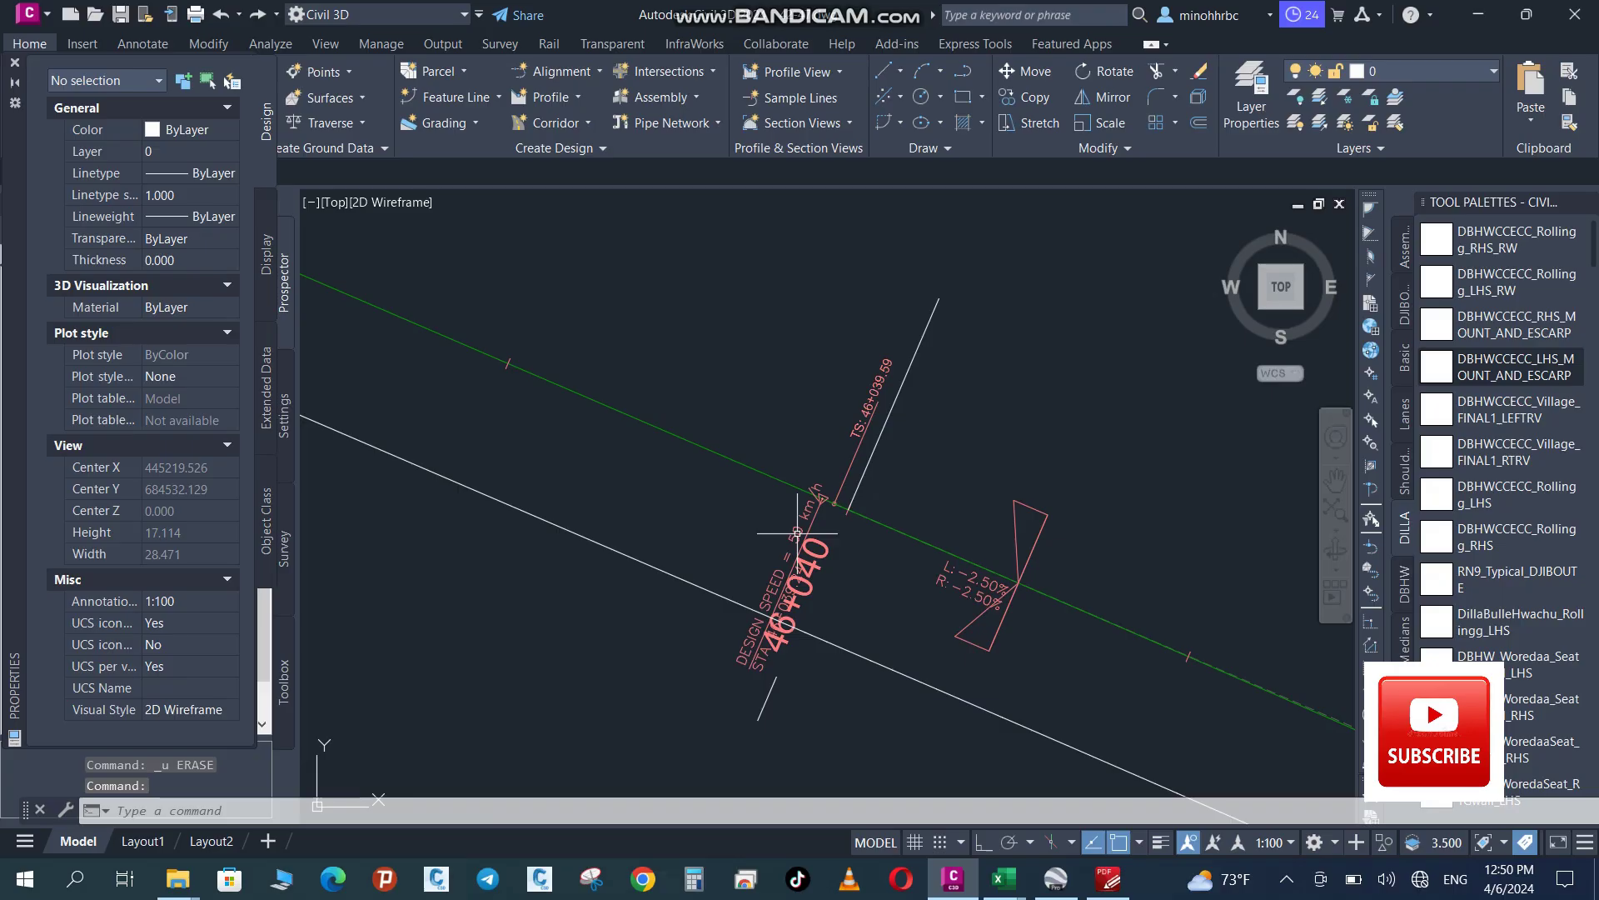
key(ctrl+z)
key(ctrl+z)
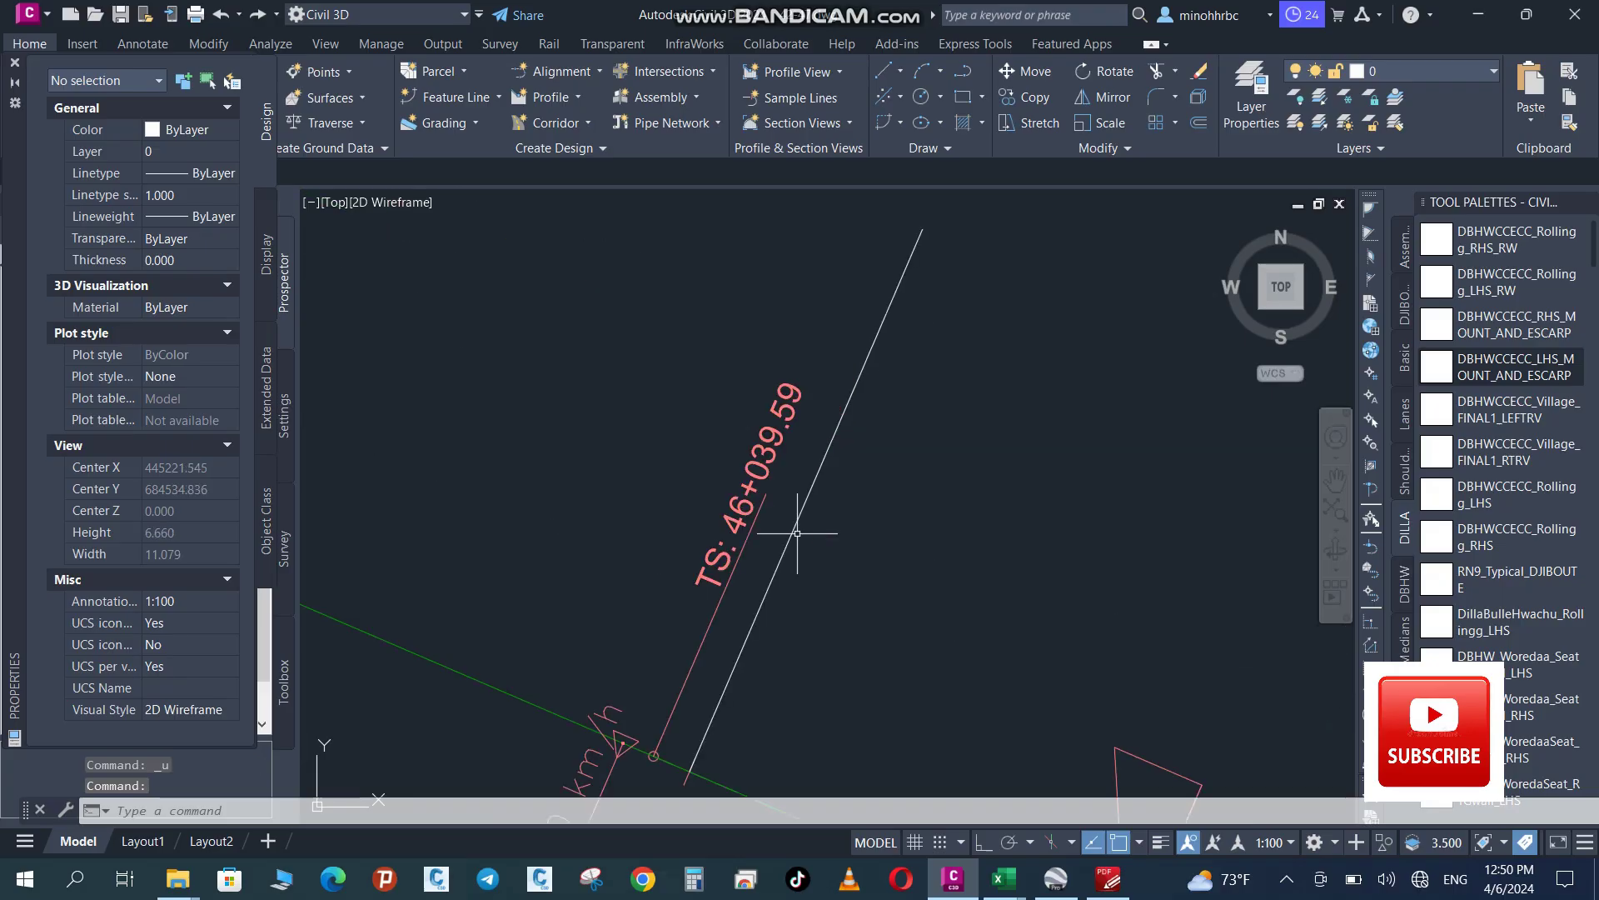
key(ctrl+z)
key(ctrl+z)
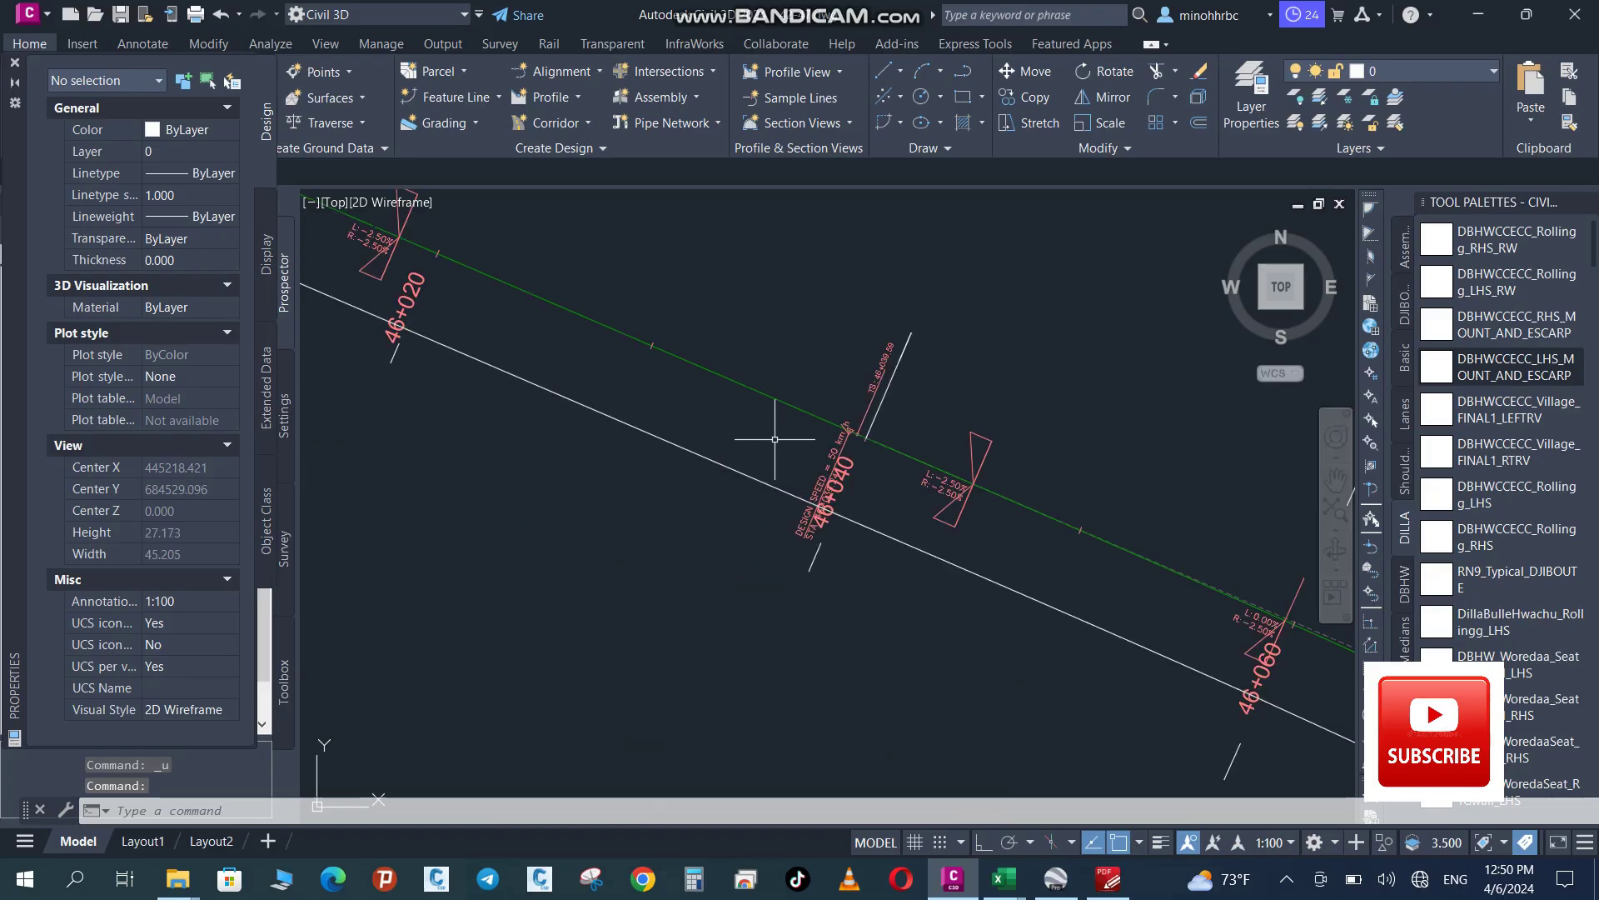
key(ctrl+z)
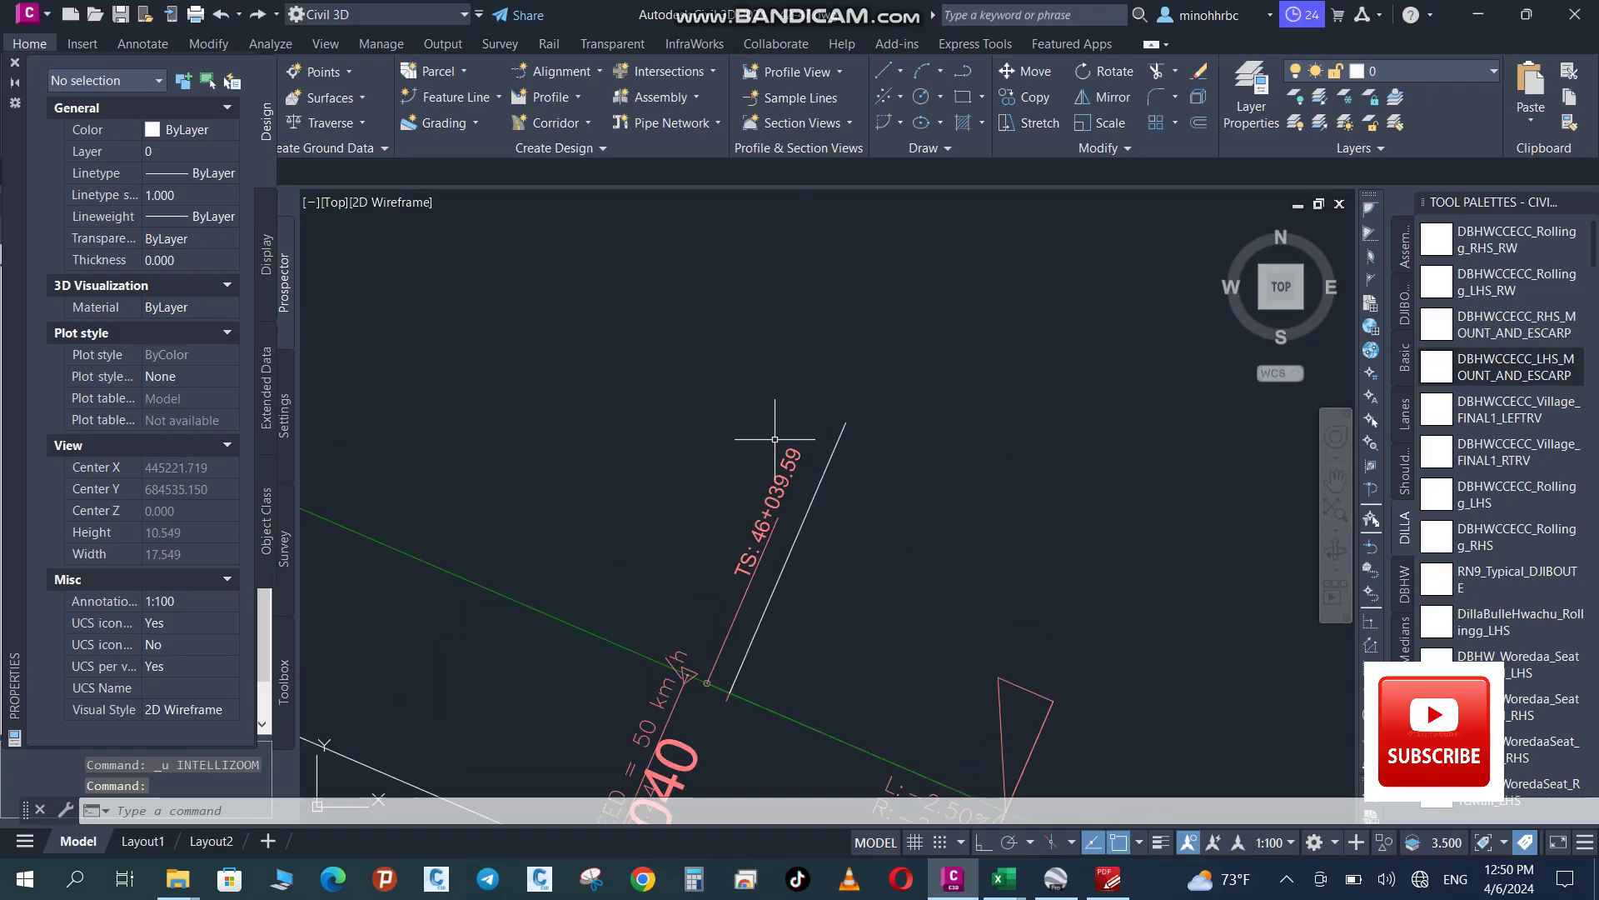
key(ctrl+z)
key(ctrl+z)
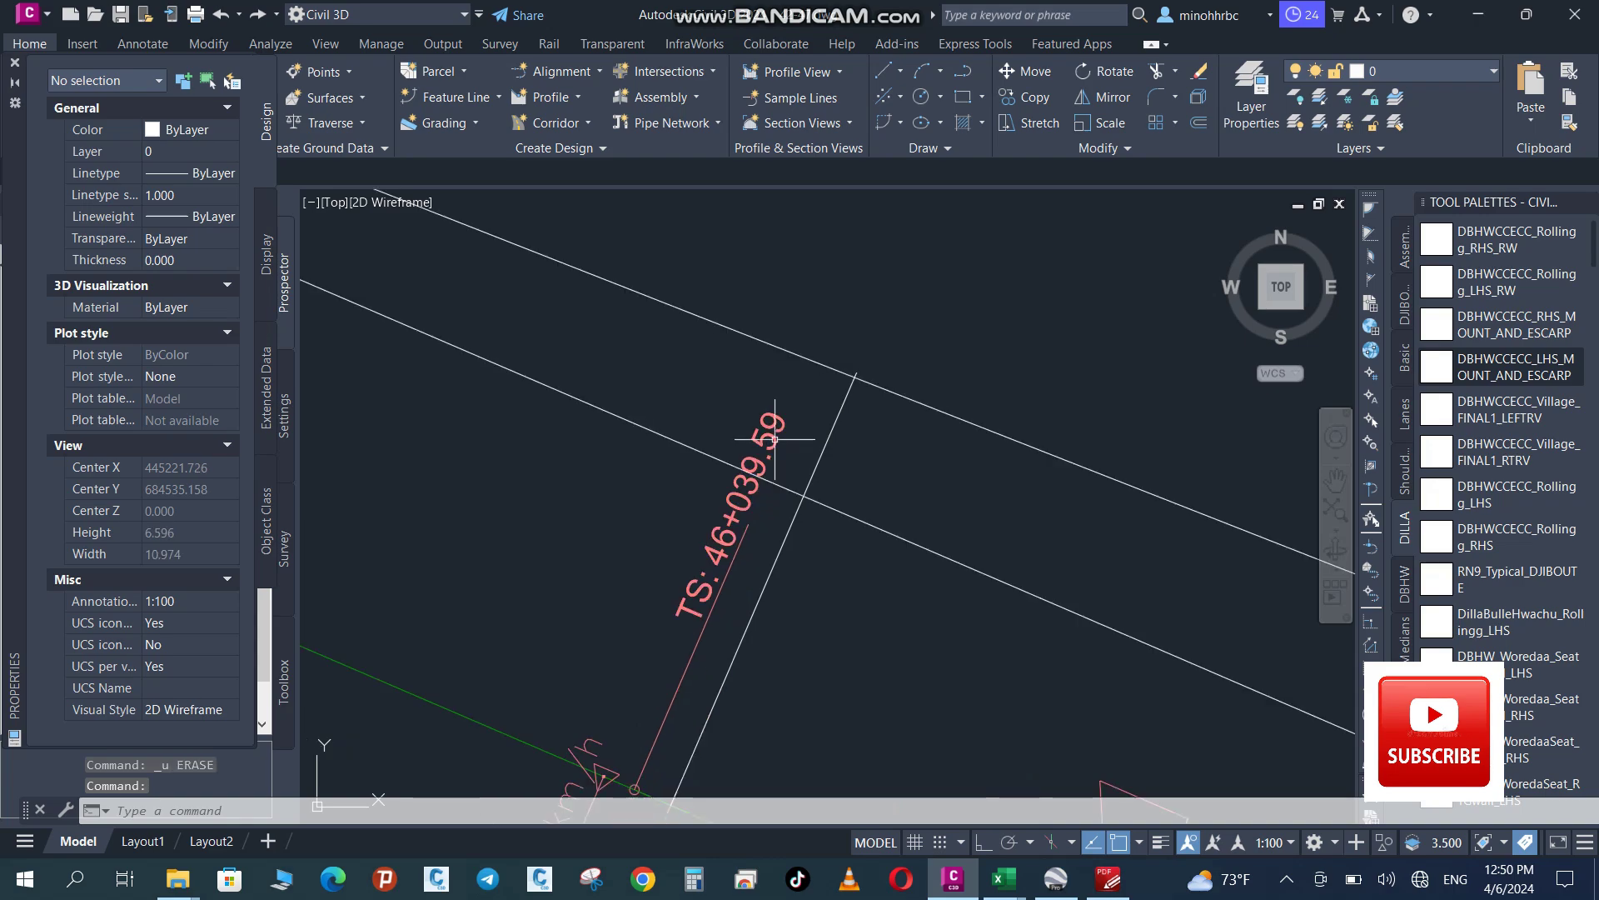
key(ctrl+z)
scroll(811, 515, down, 4)
scroll(811, 501, down, 4)
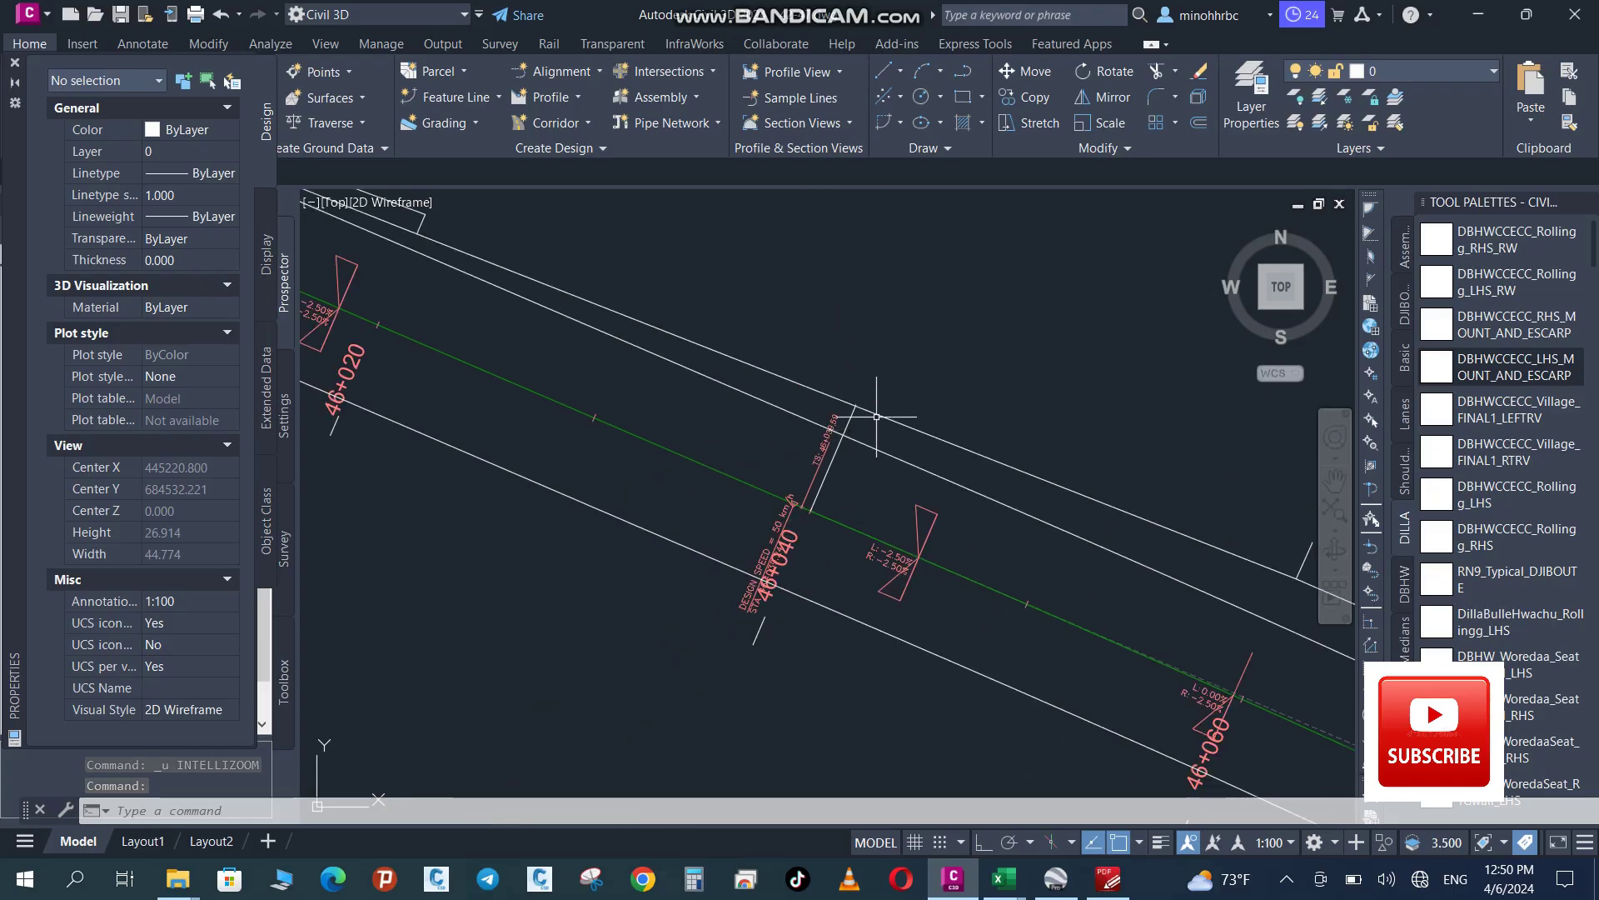
Draw a 1.3 m line outward along the cross line at TS 46+039.59, starting where it crosses the left offset alignment
click(828, 468)
scroll(852, 415, up, 3)
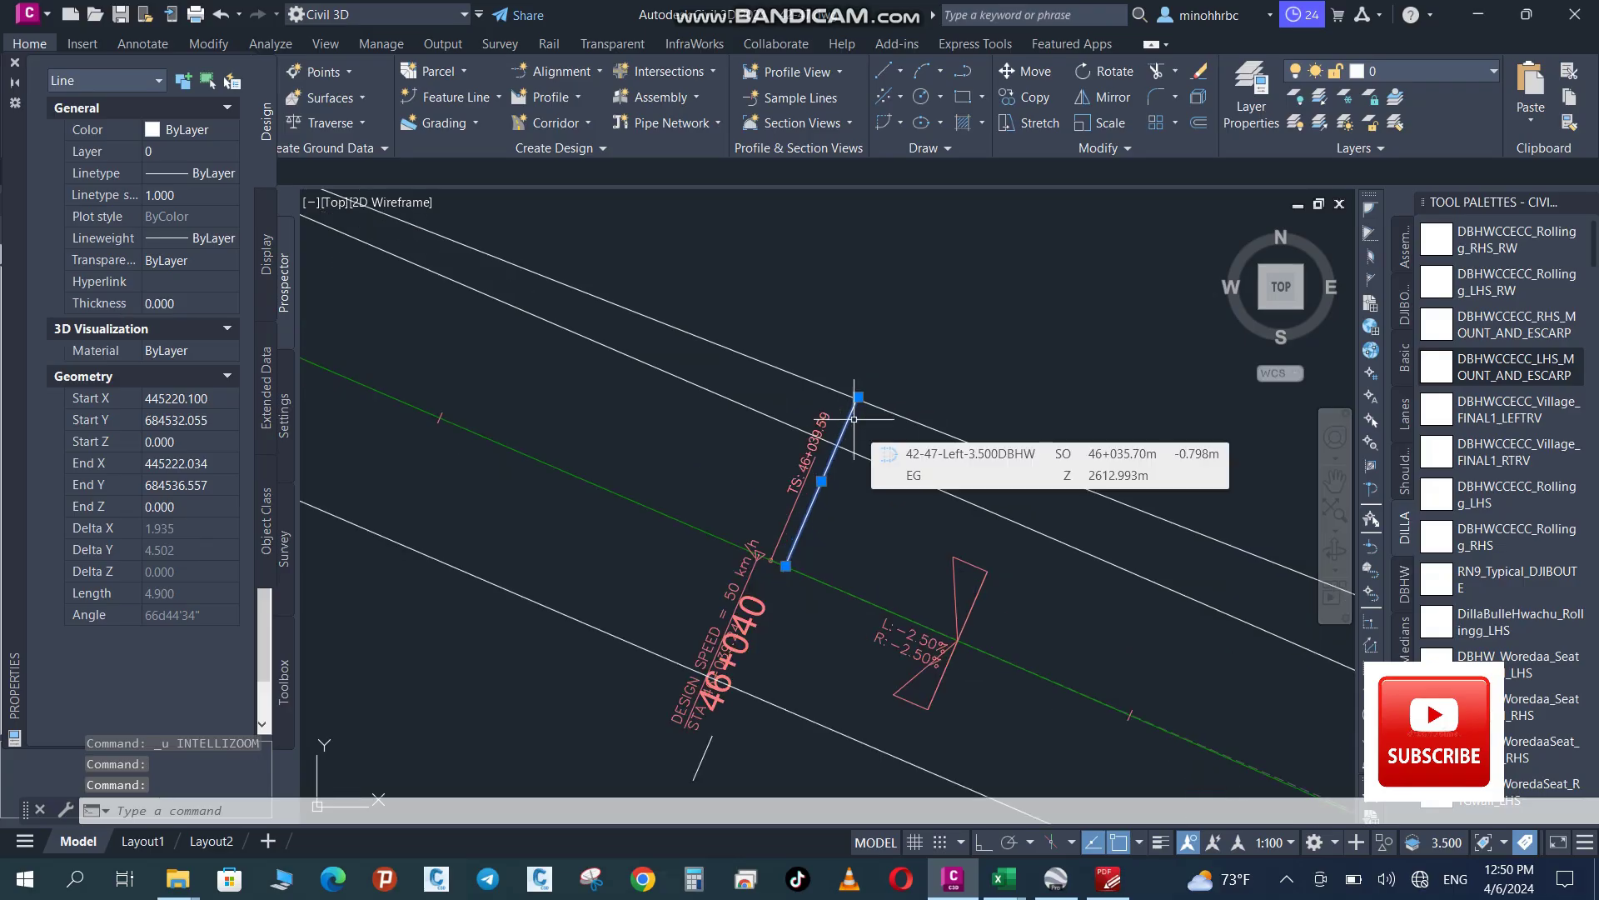
key(Escape)
text(l)
key(Return)
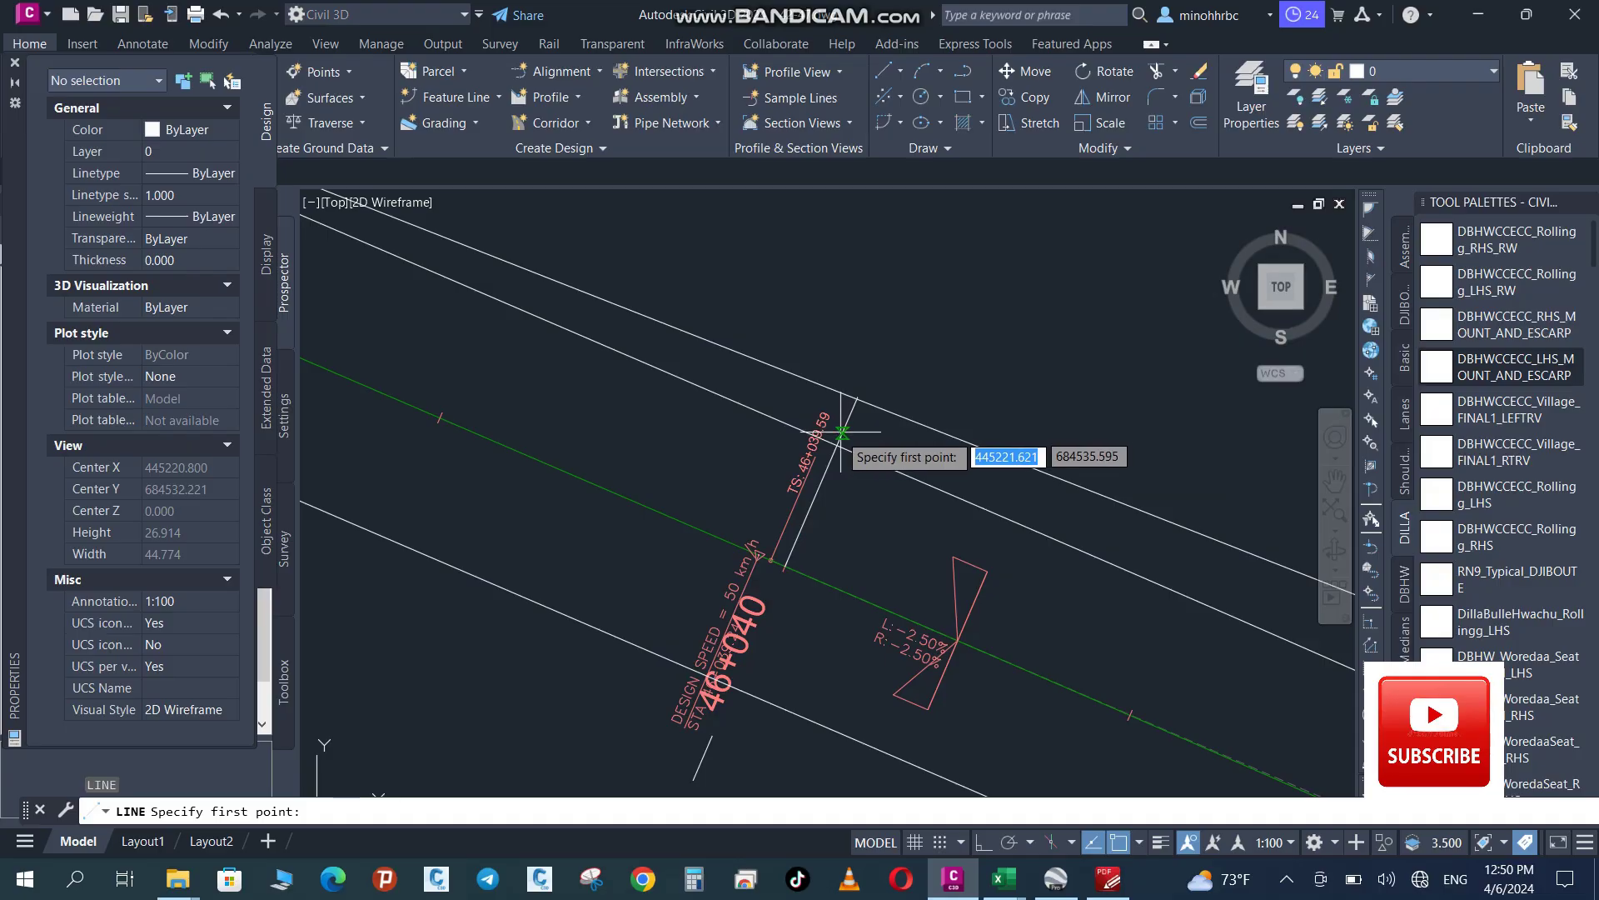
click(840, 434)
scroll(866, 387, up, 1)
scroll(871, 385, up, 2)
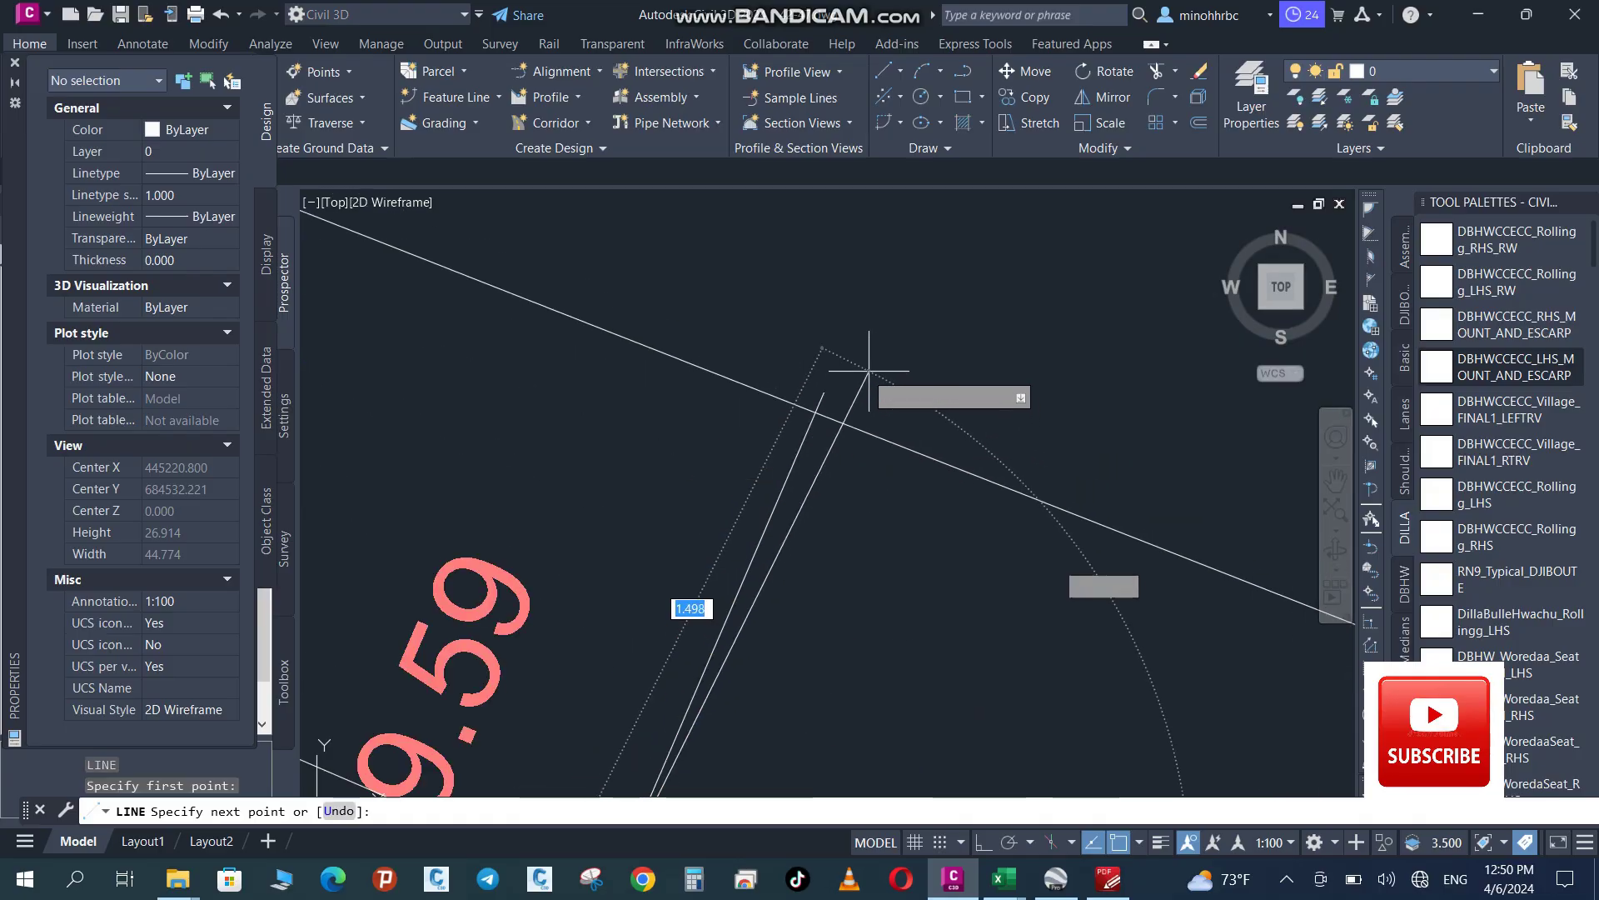
text(1)
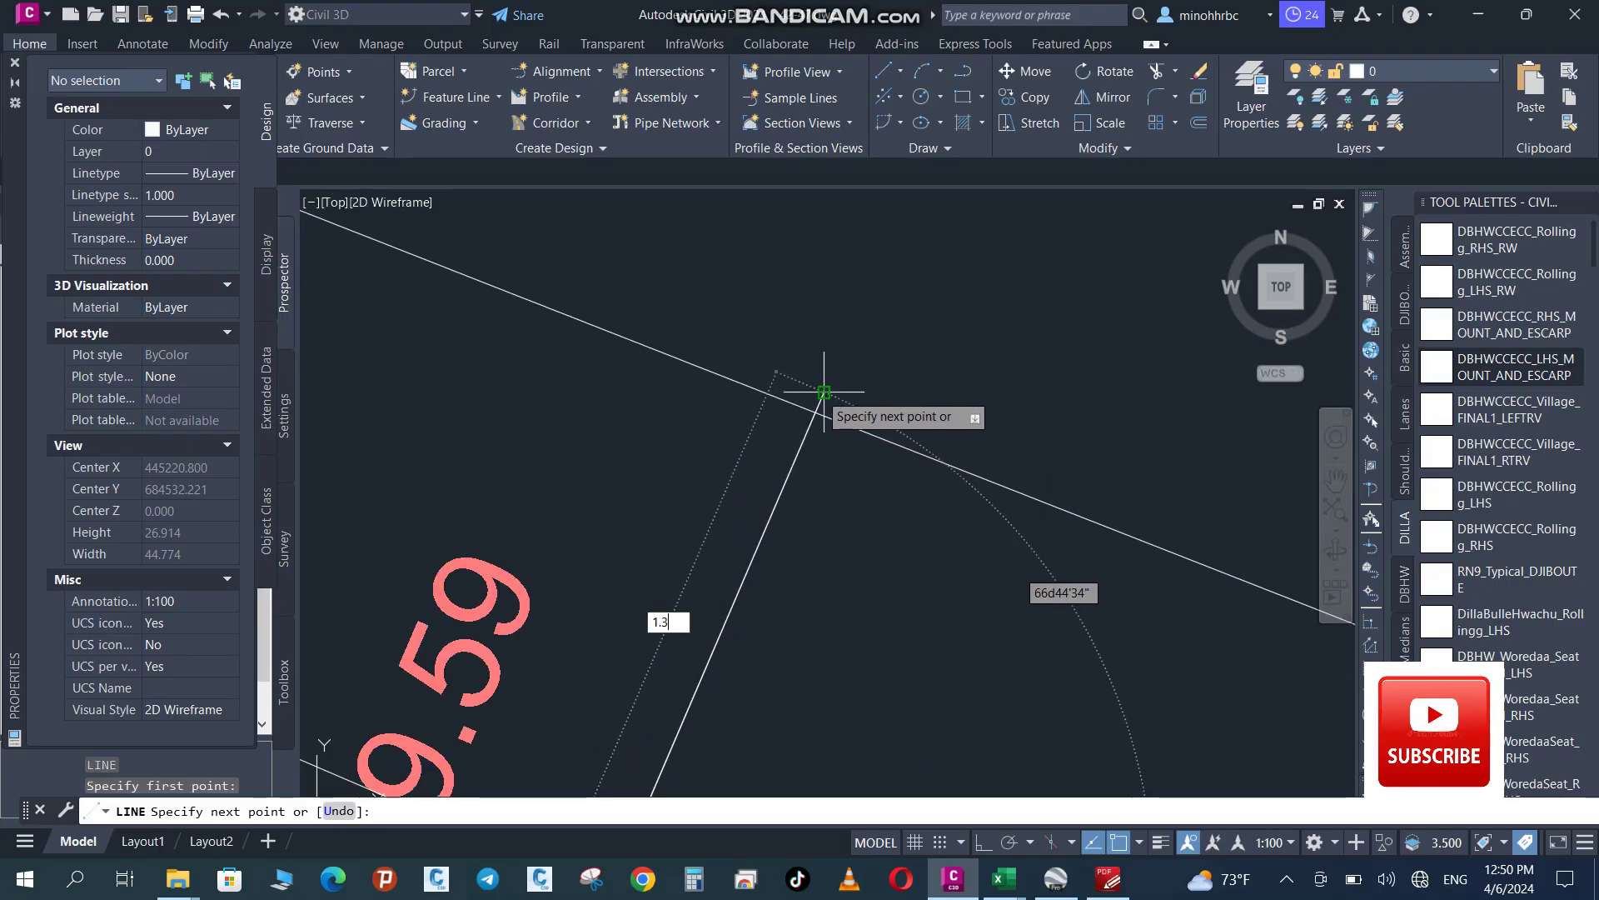
text(.3)
key(Return)
key(Return)
Move the 1.3 m line outward along the cross line at TS 46+039.59, using its inner end as base point
click(802, 457)
click(788, 491)
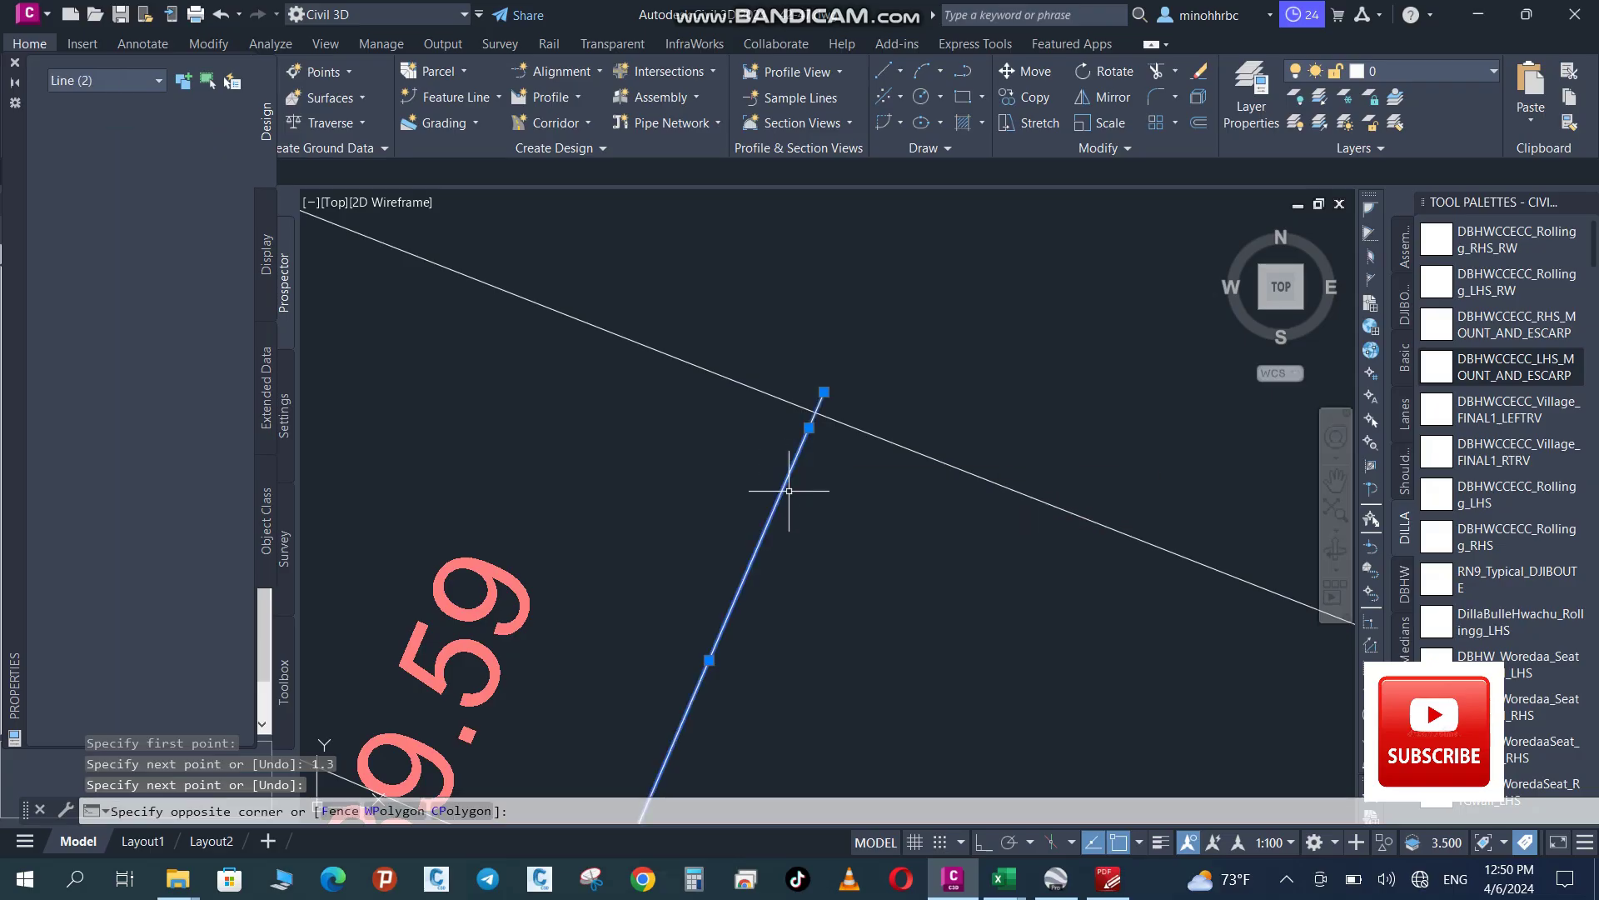
key(Escape)
click(775, 498)
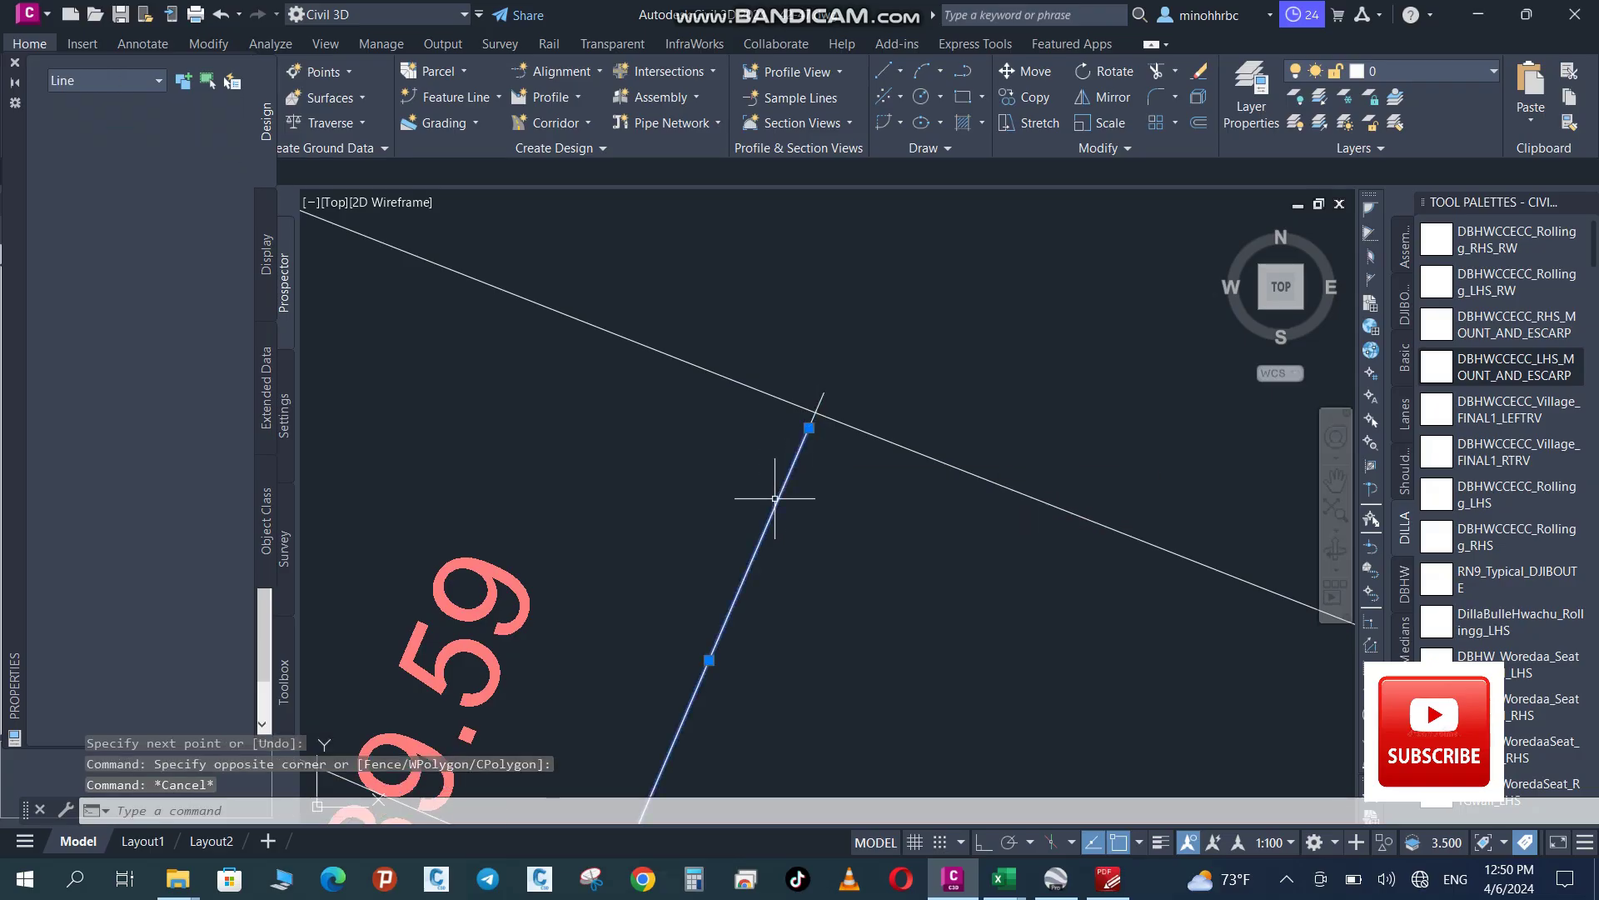
scroll(766, 471, down, 2)
text(m)
key(Return)
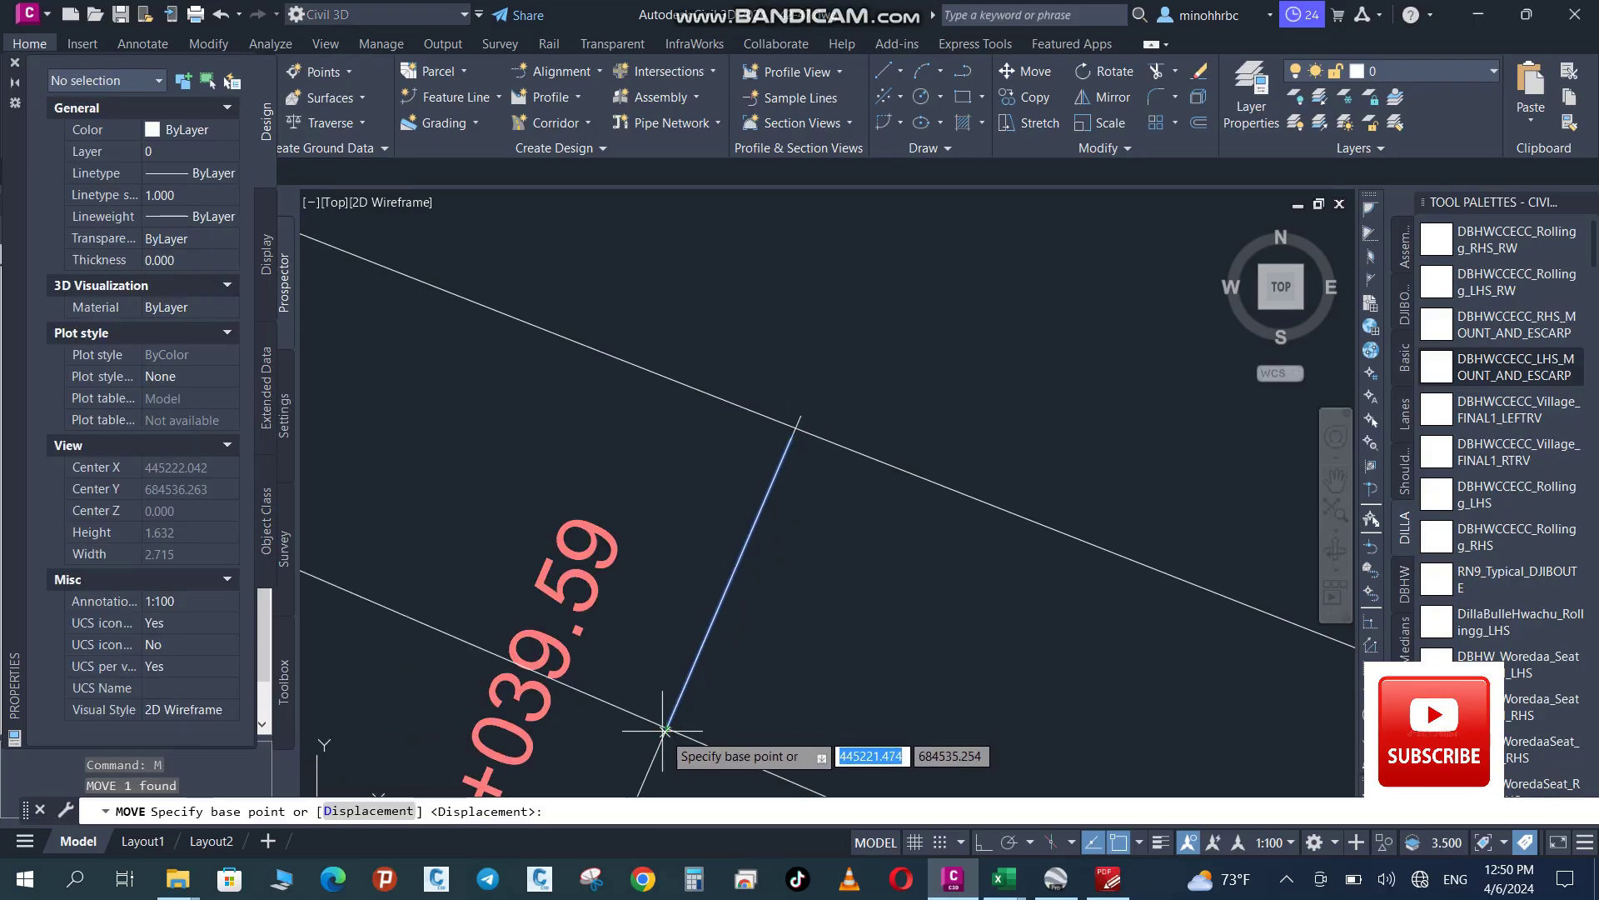
scroll(666, 733, up, 4)
click(679, 697)
scroll(786, 447, down, 3)
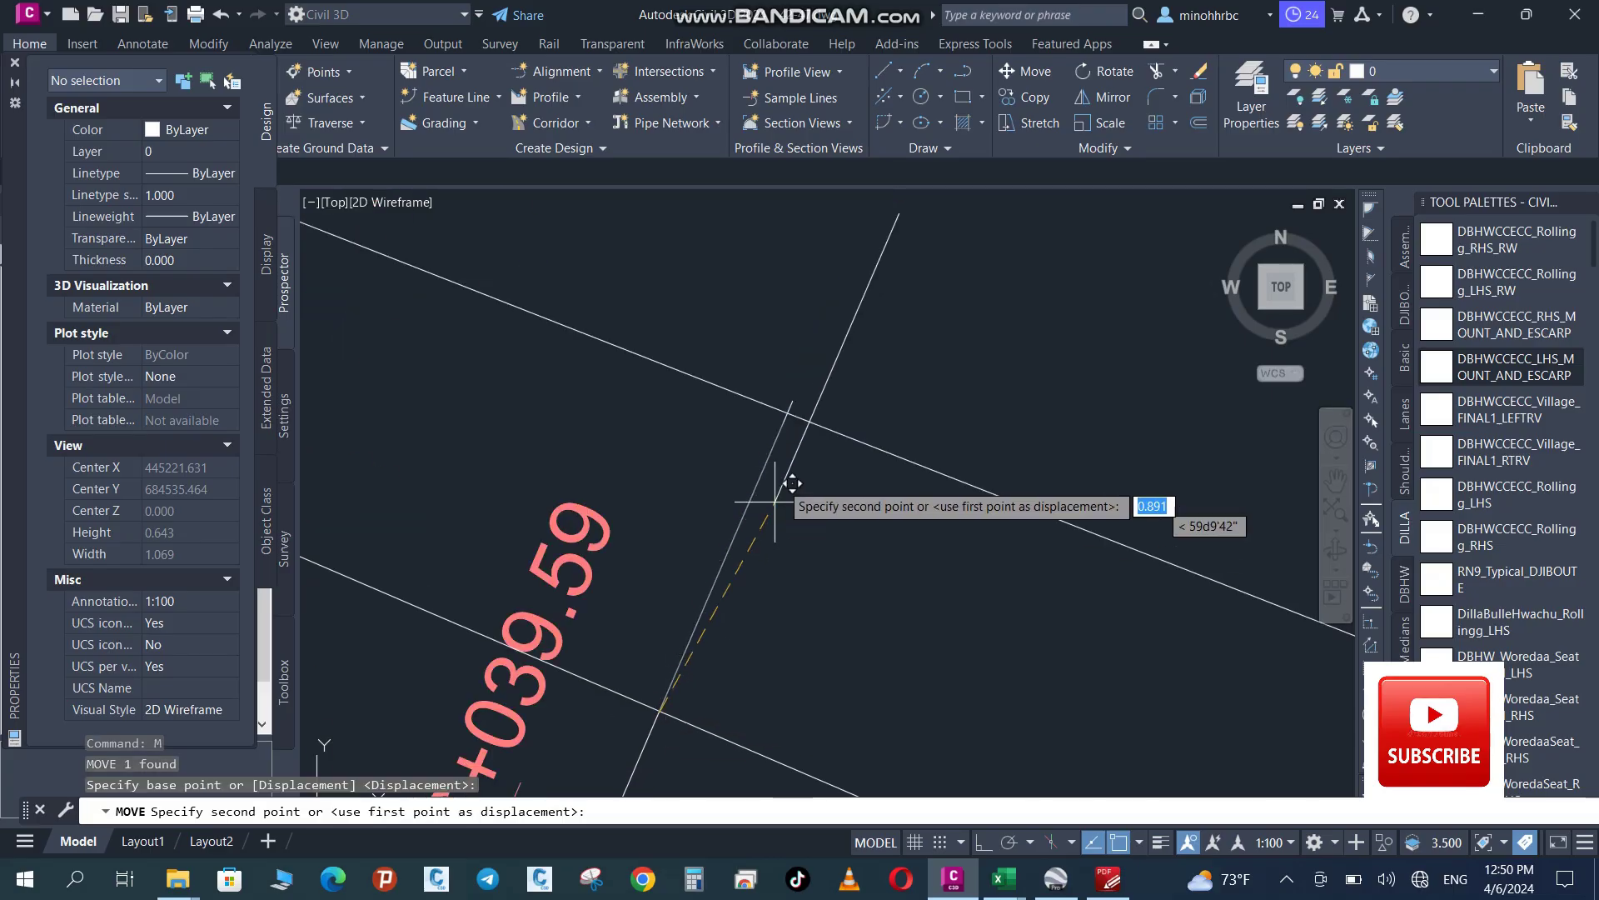
key(Escape)
scroll(828, 387, down, 10)
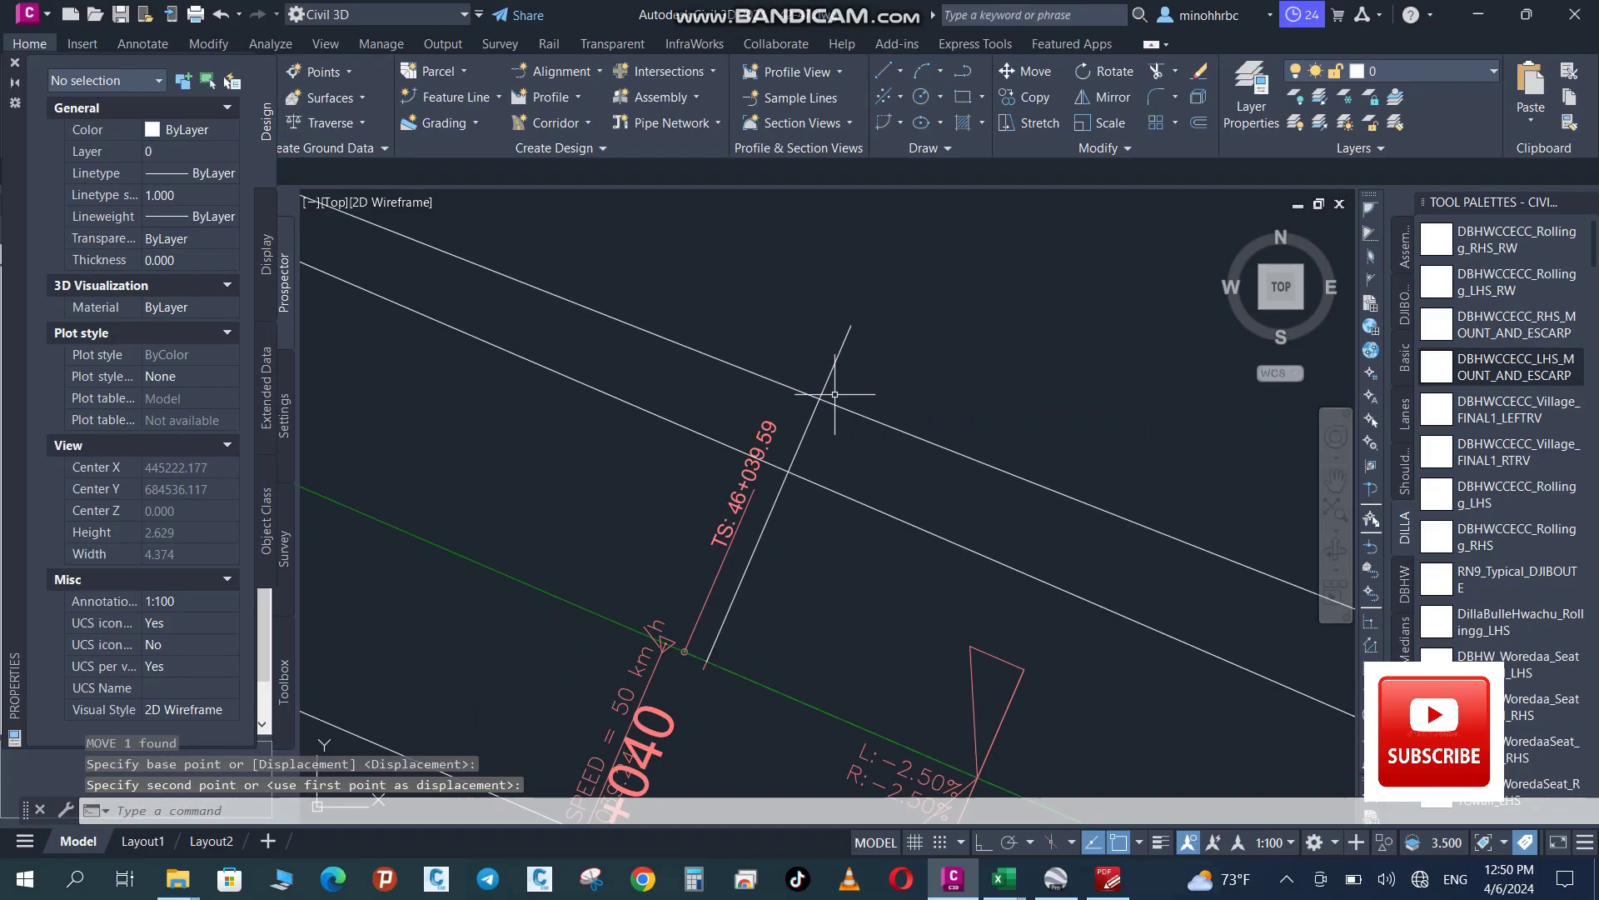
key(Escape)
Erase the old outer edge polylines and the long cross line at TS 46+039.59, keeping the short outer tick
click(1014, 450)
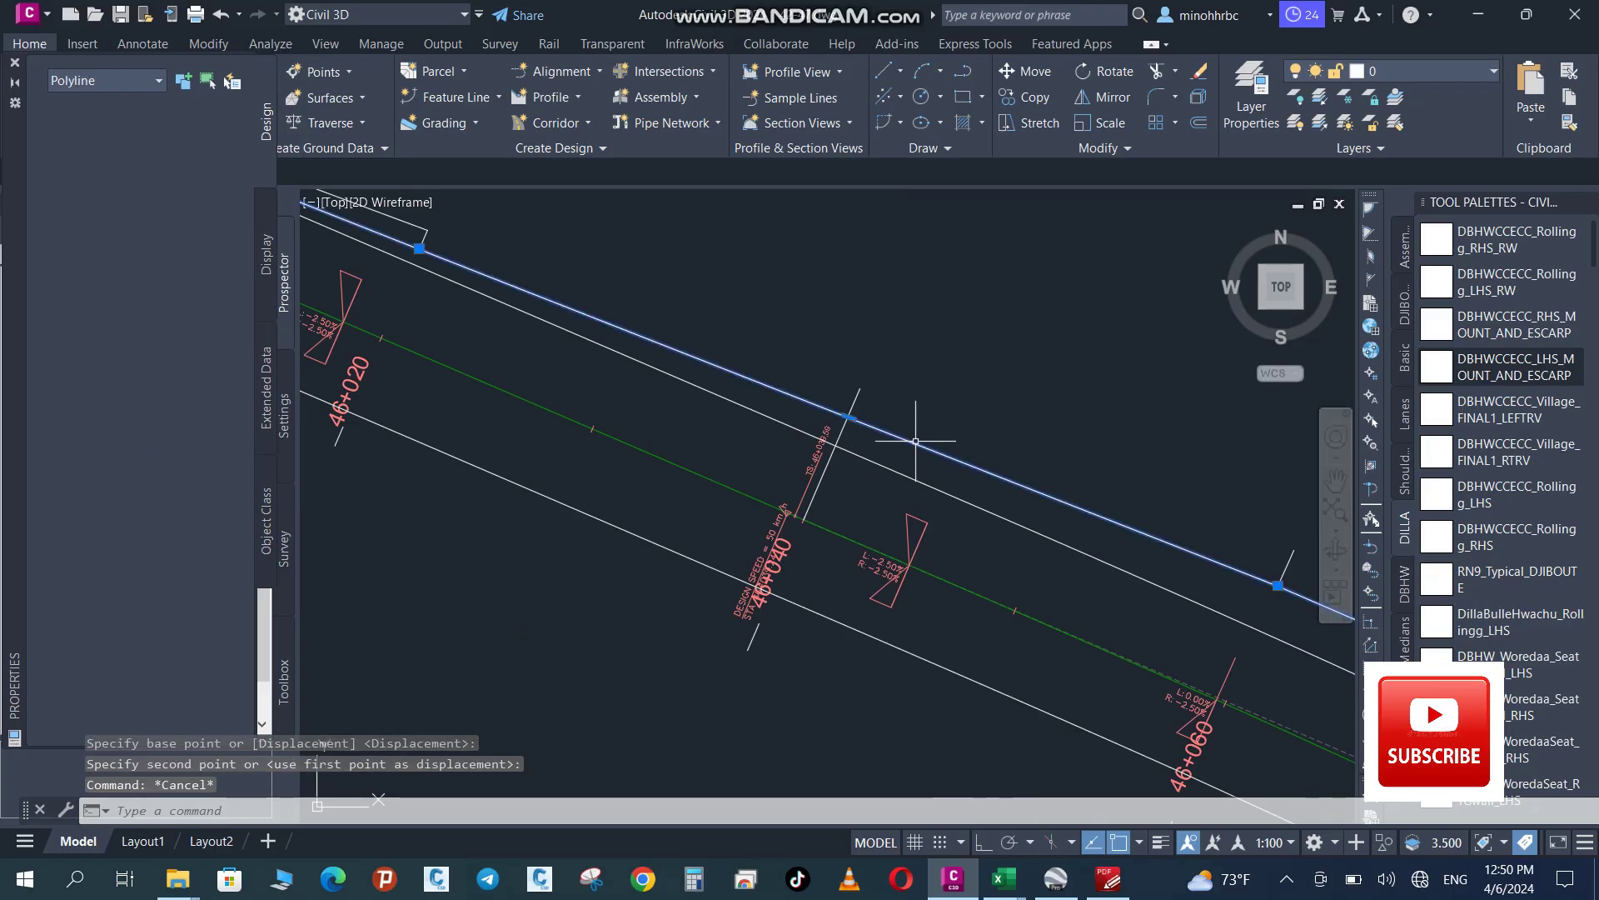
scroll(798, 442, down, 3)
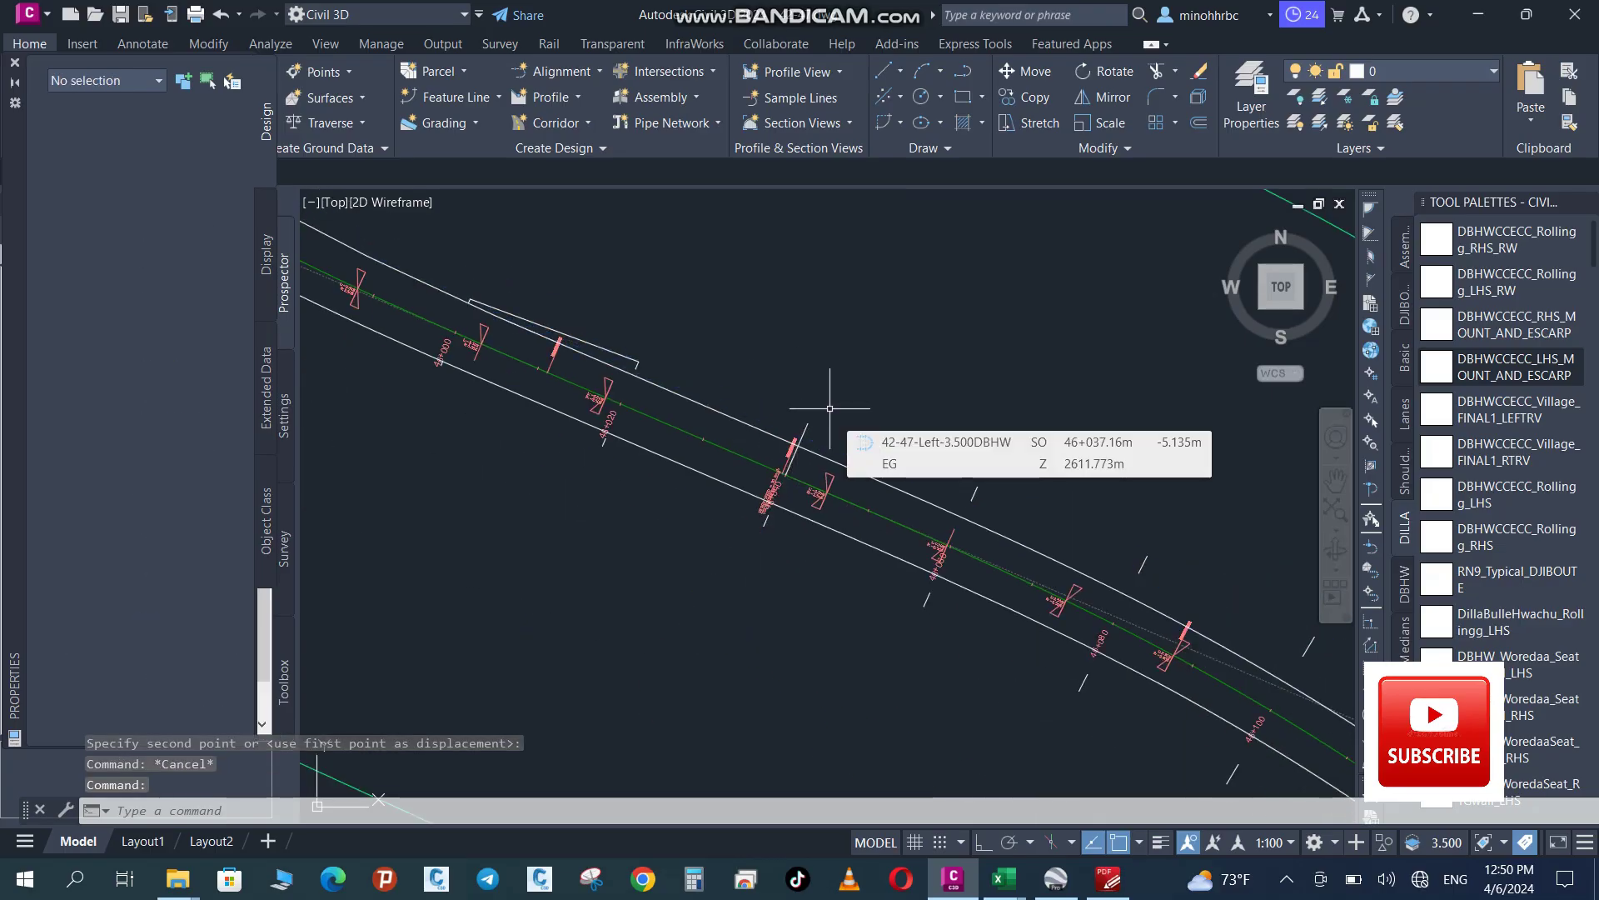
key(Delete)
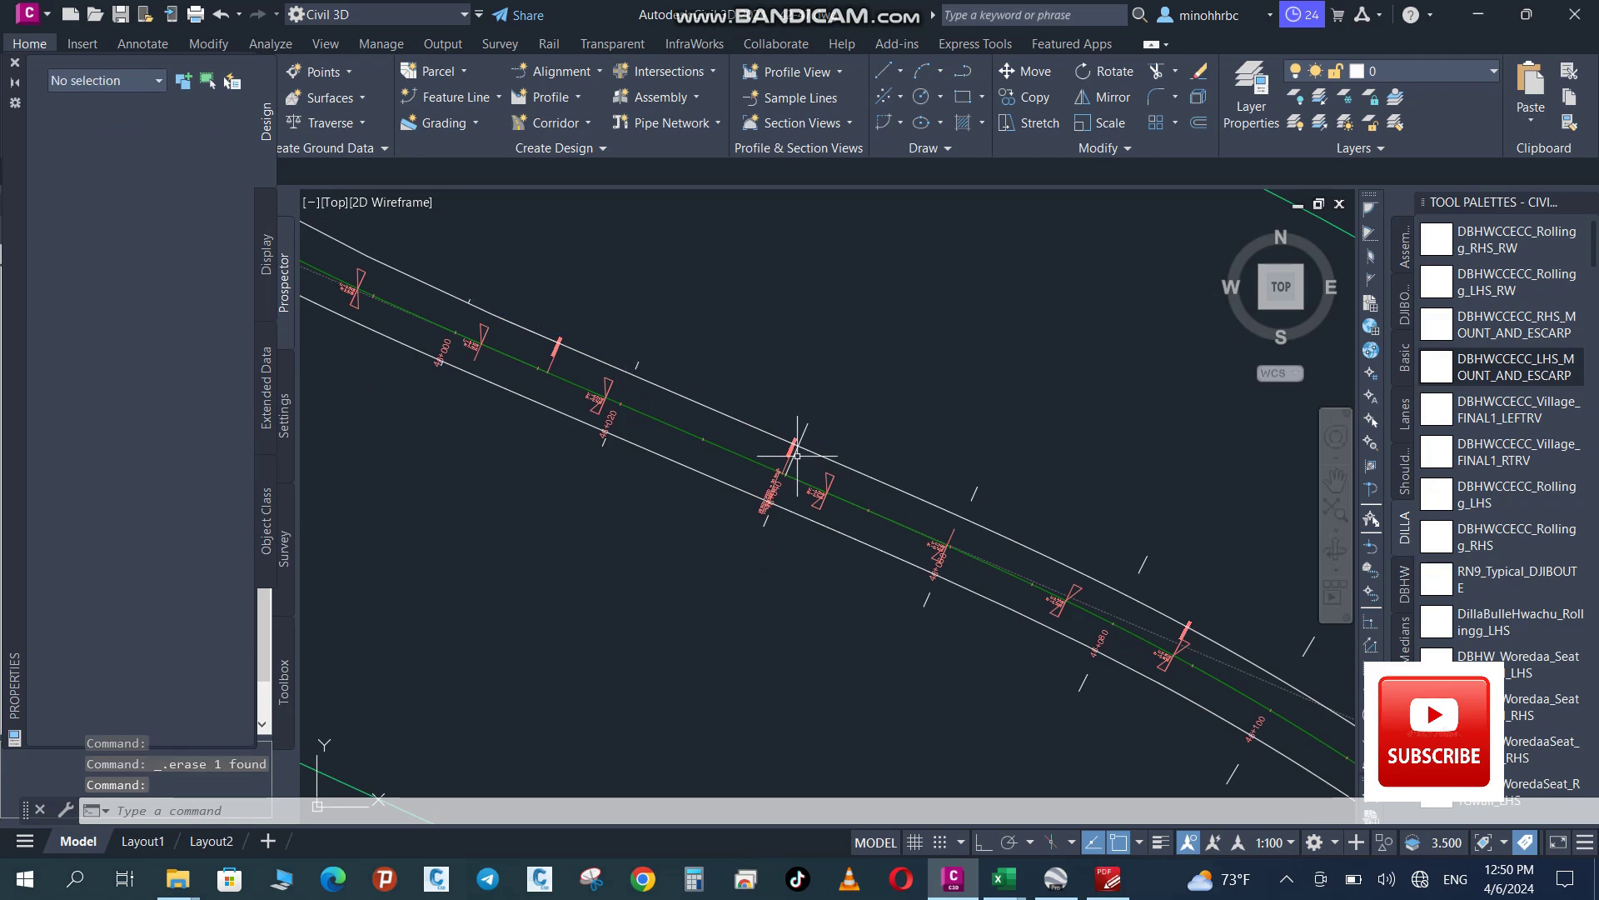
scroll(825, 476, up, 4)
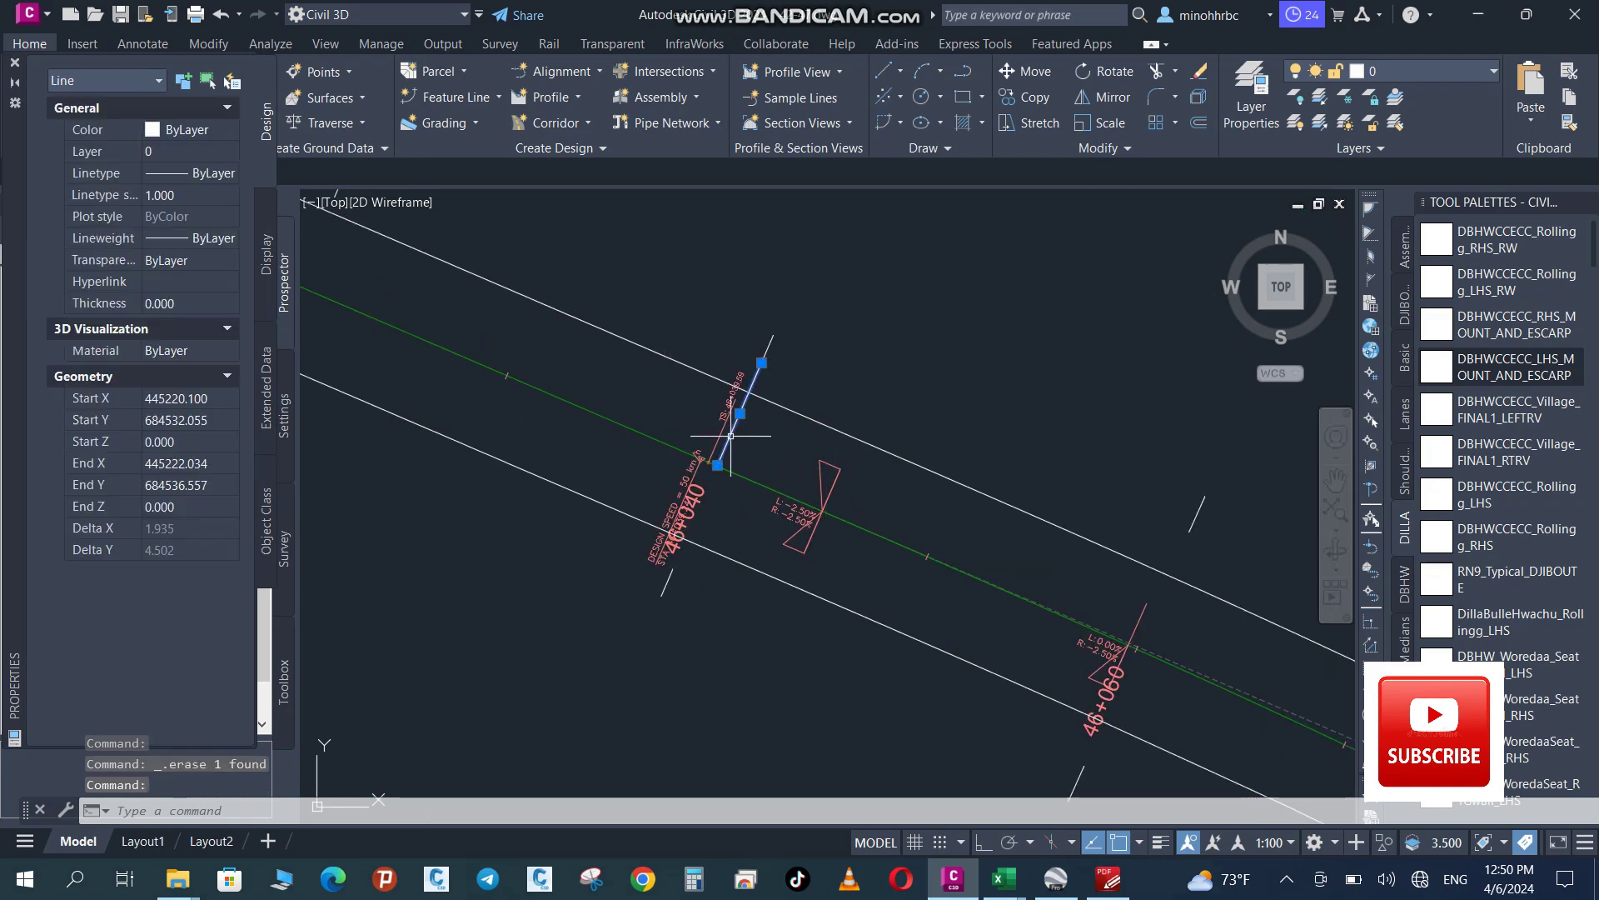
scroll(841, 408, down, 4)
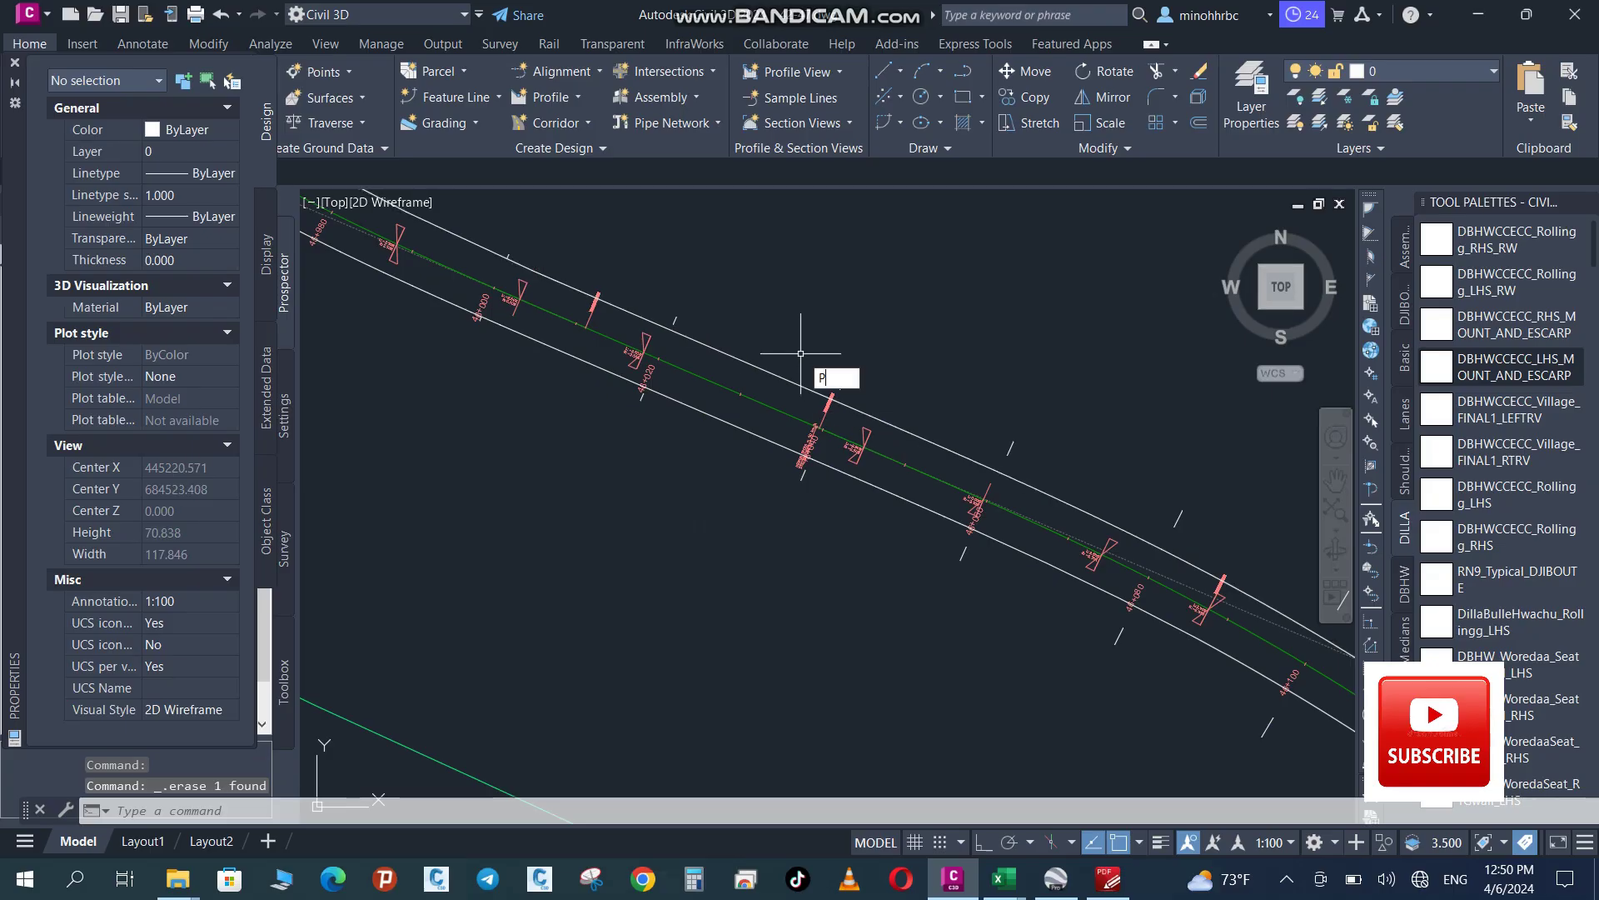
Draw a polyline through the inner ends of the left-side ticks from station 46+000 to 46+100
text(L)
key(Return)
scroll(549, 283, down, 2)
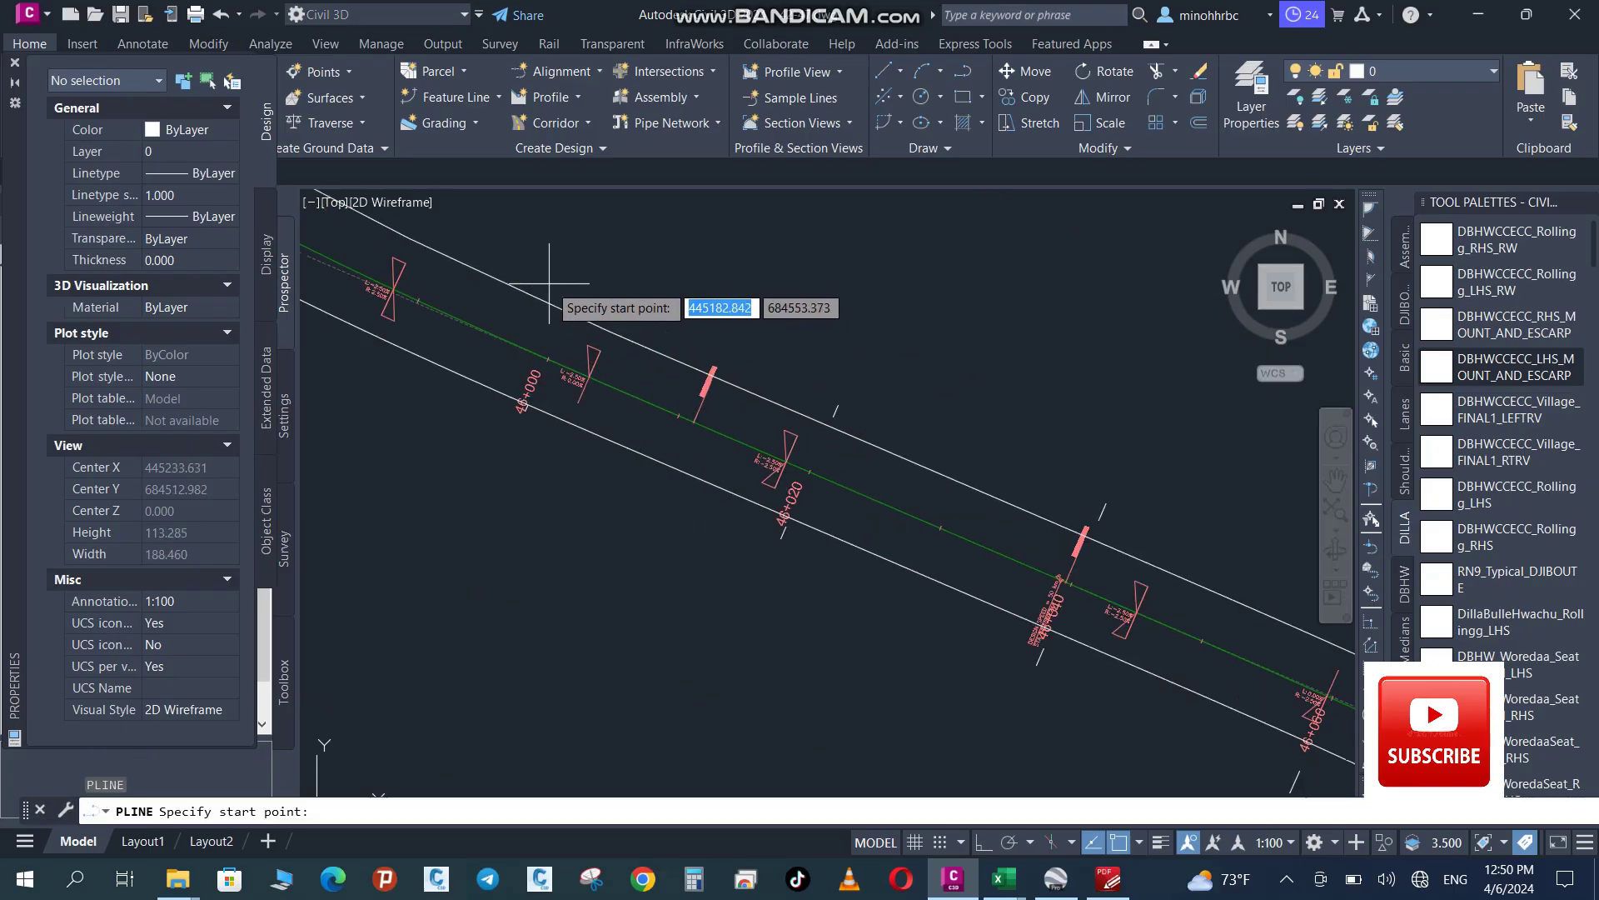
scroll(583, 350, up, 12)
click(588, 410)
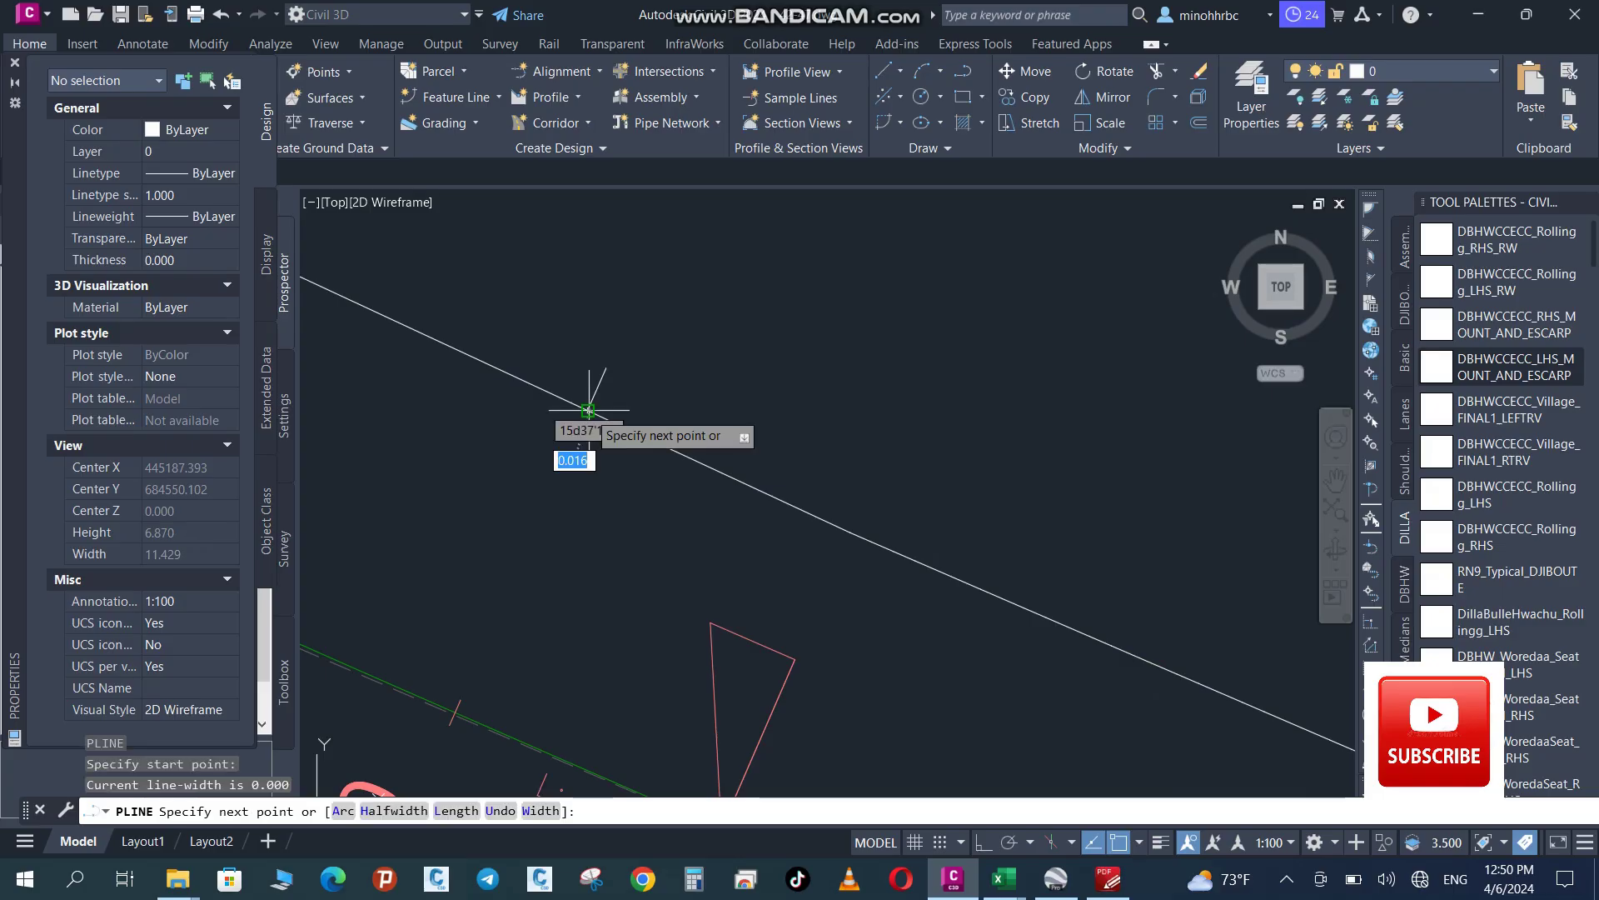
scroll(588, 410, down, 4)
click(1200, 639)
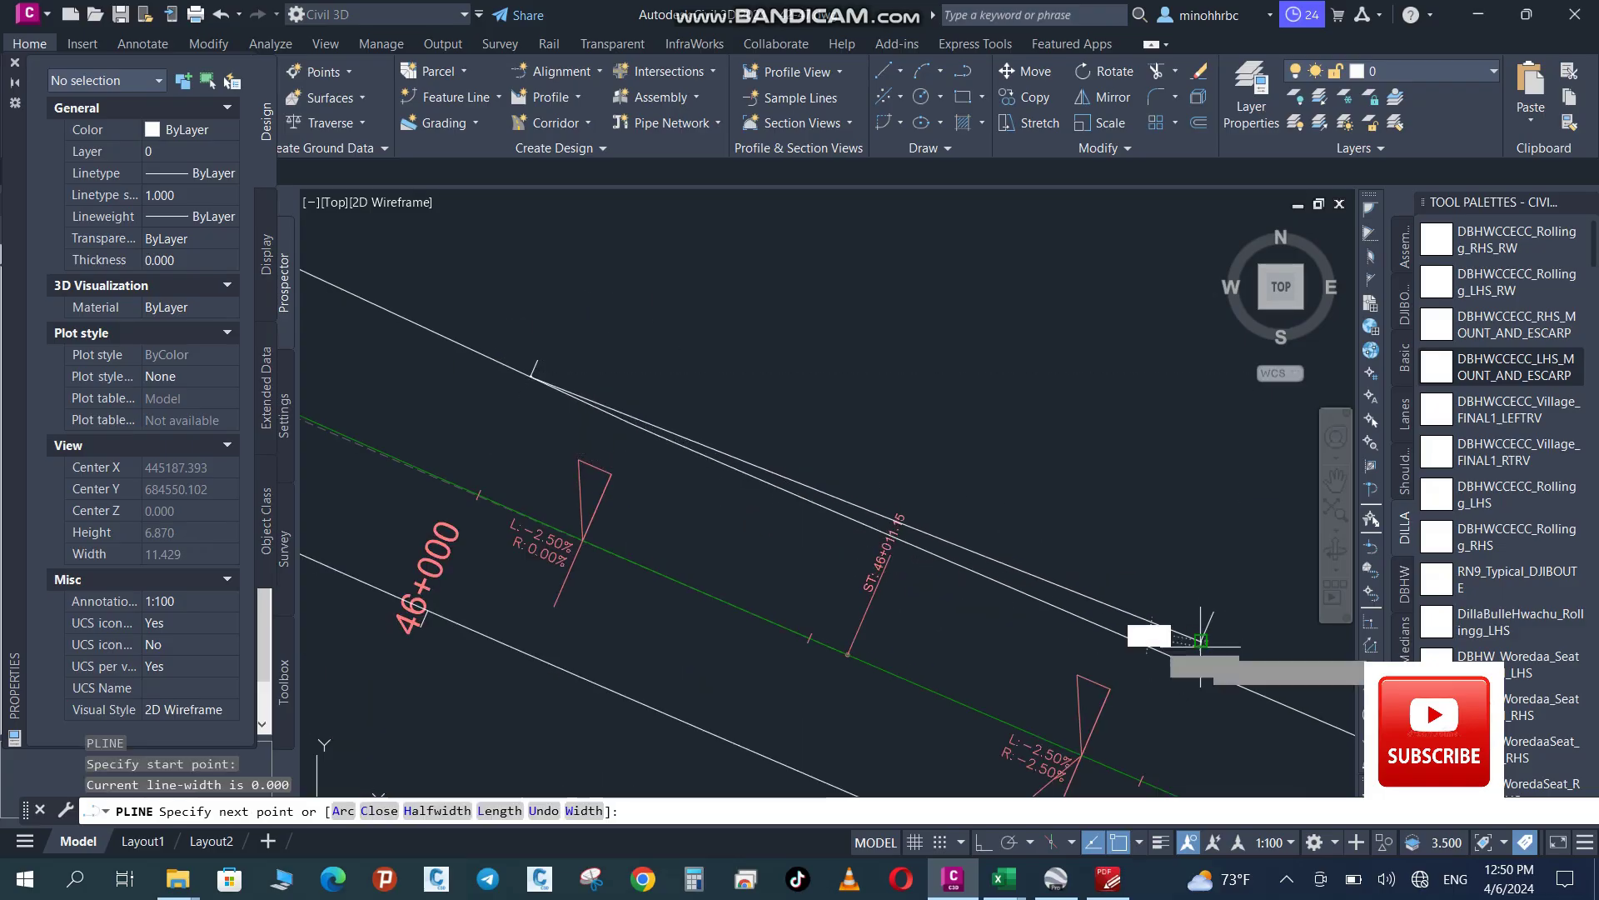
scroll(633, 358, down, 3)
scroll(975, 483, up, 4)
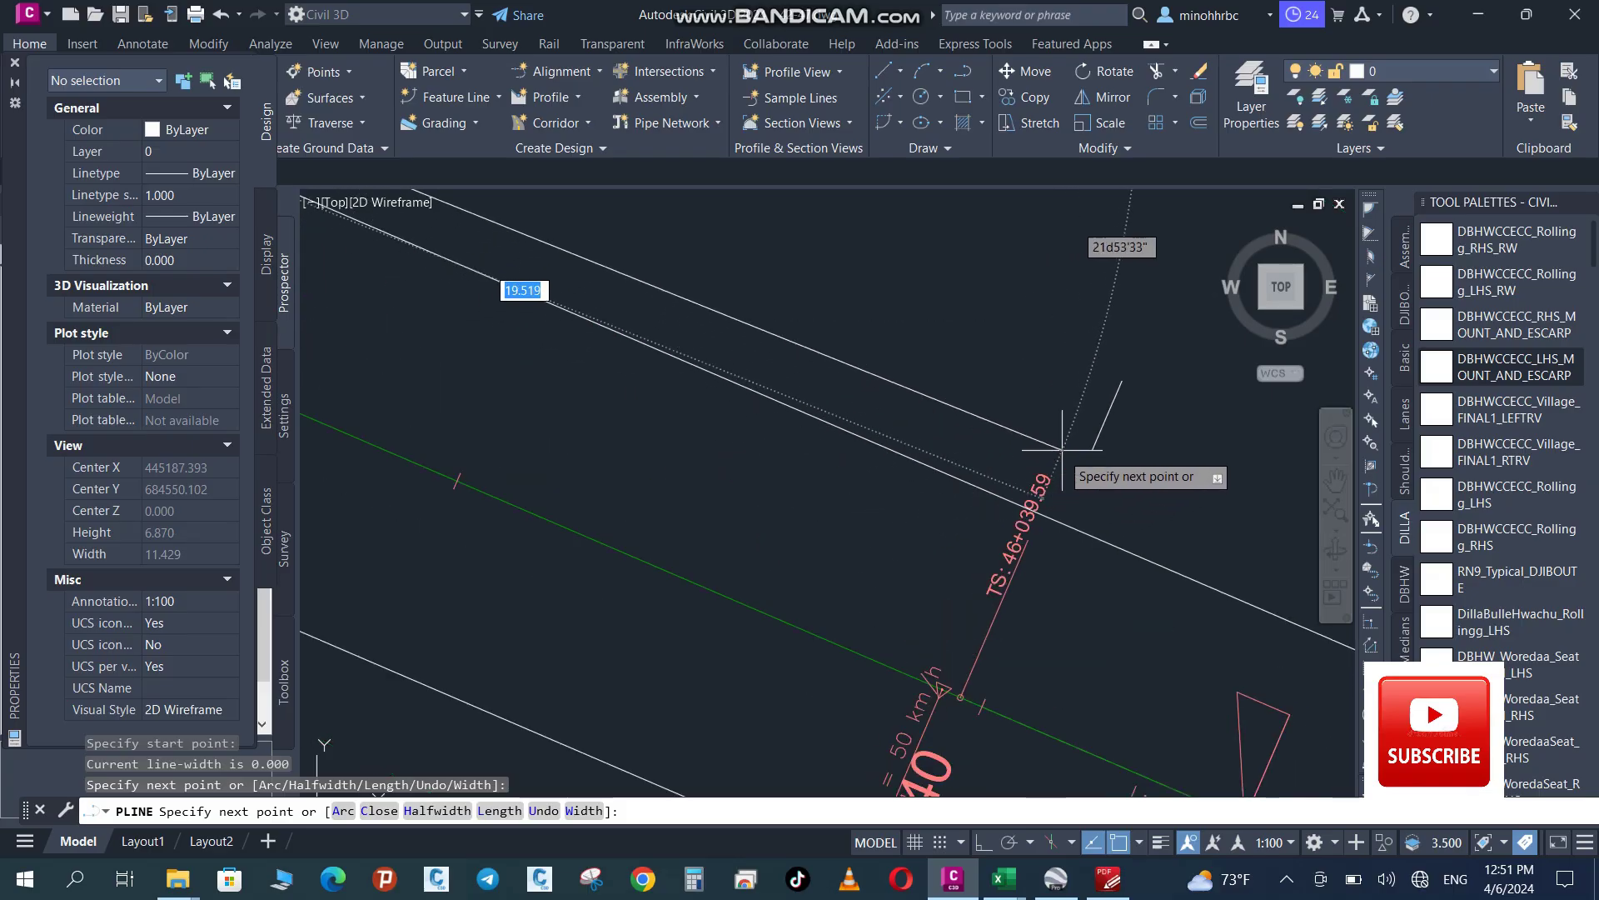
click(1085, 464)
scroll(695, 304, down, 4)
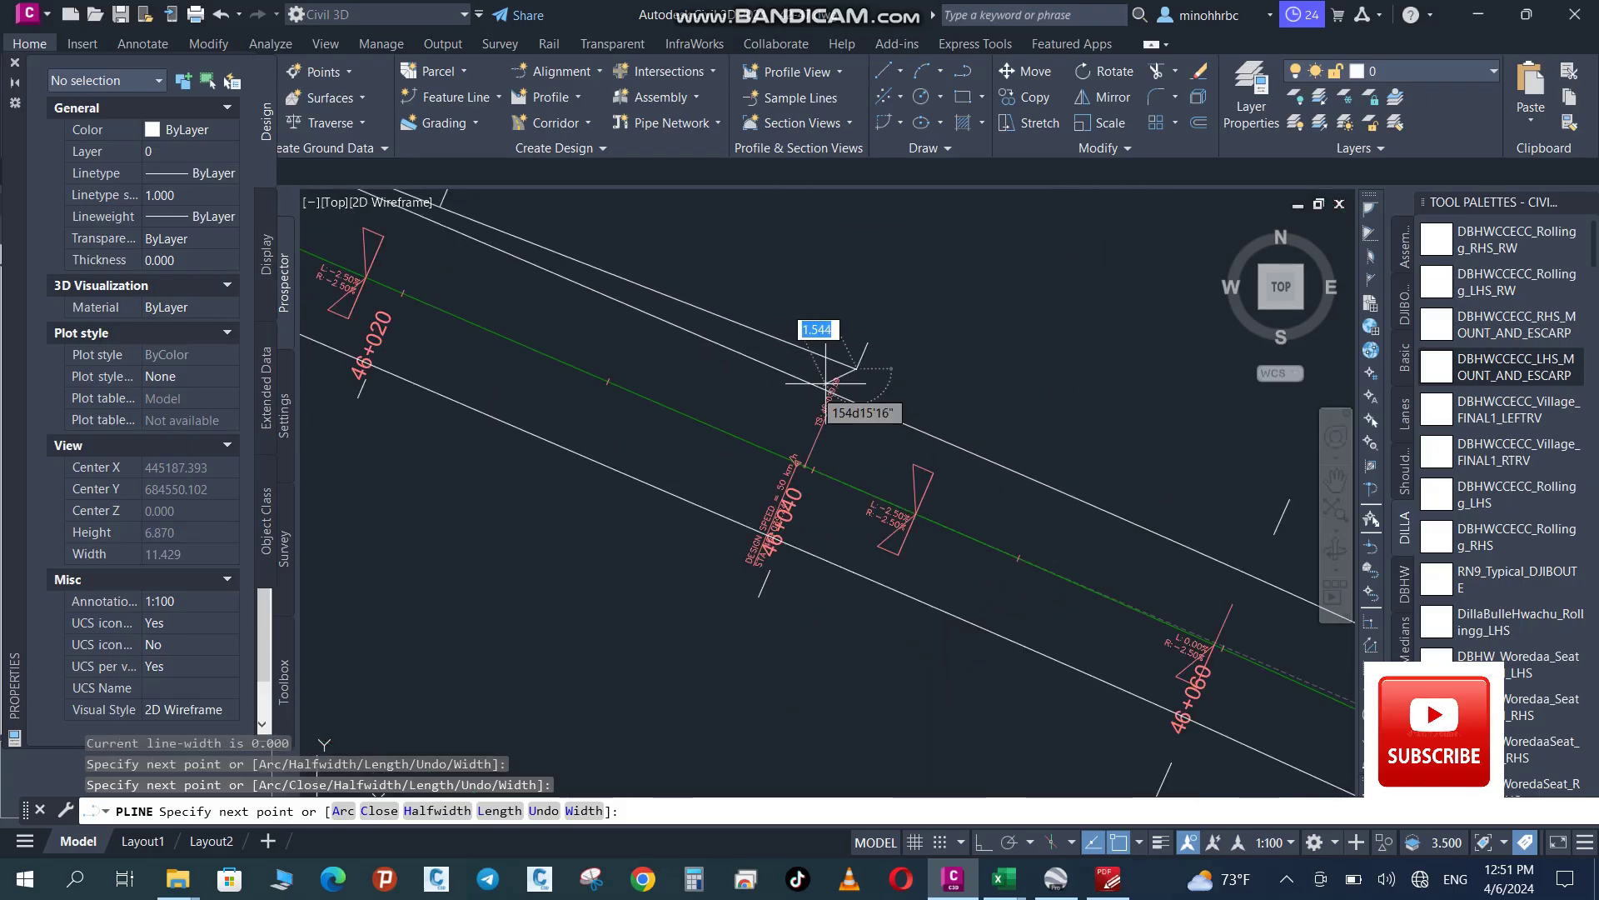
click(1275, 533)
scroll(719, 424, down, 4)
scroll(1054, 532, up, 4)
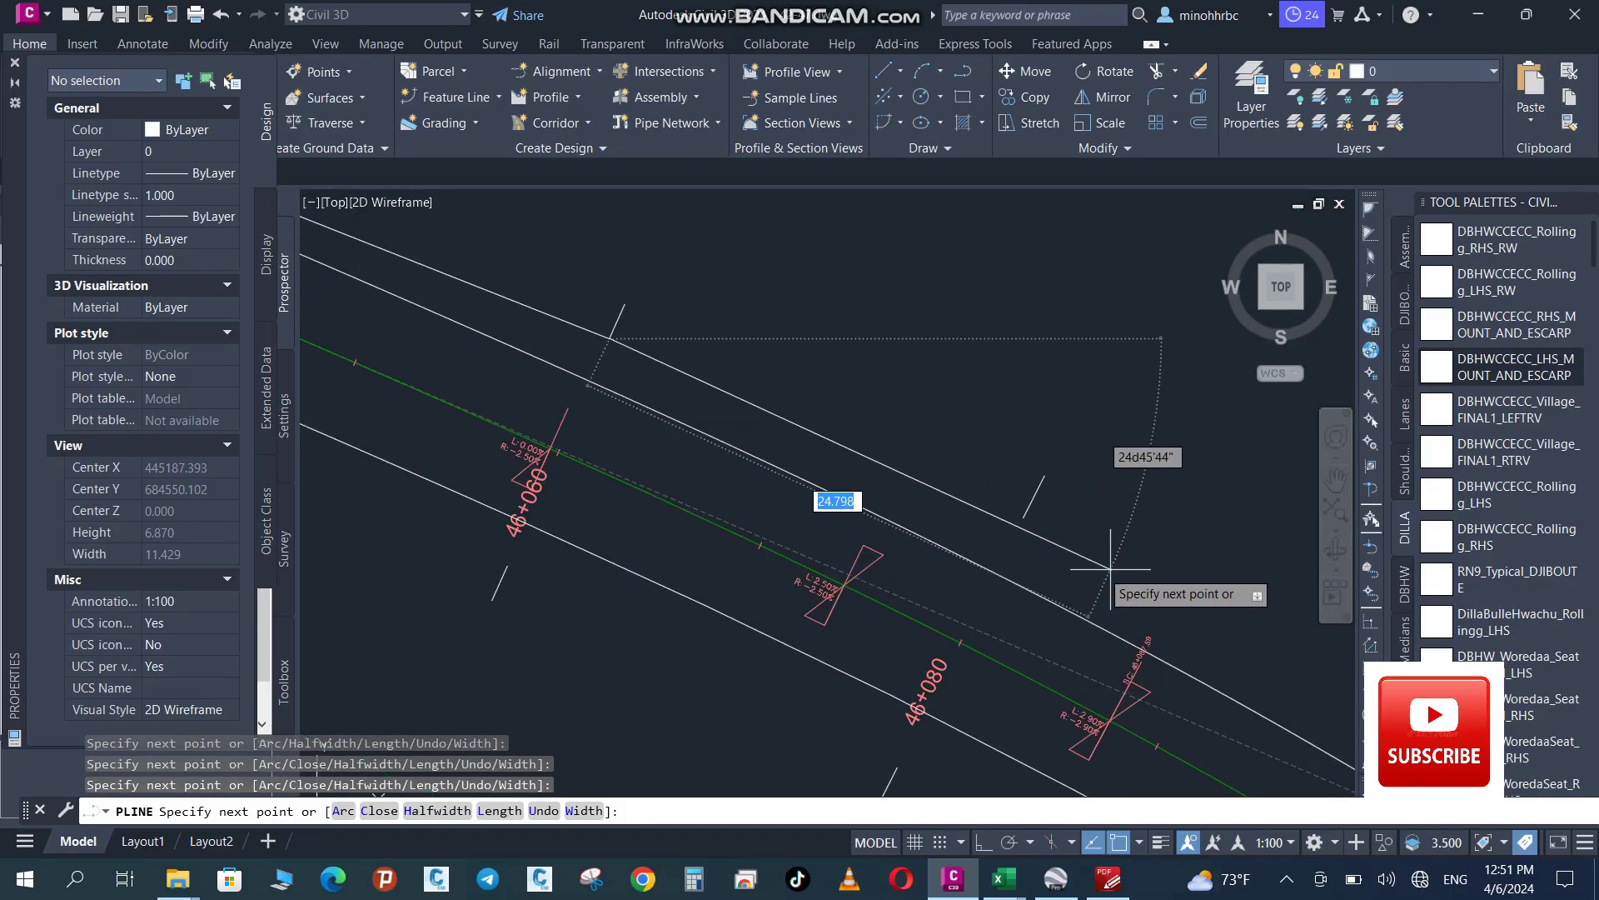
click(1023, 517)
scroll(883, 454, down, 4)
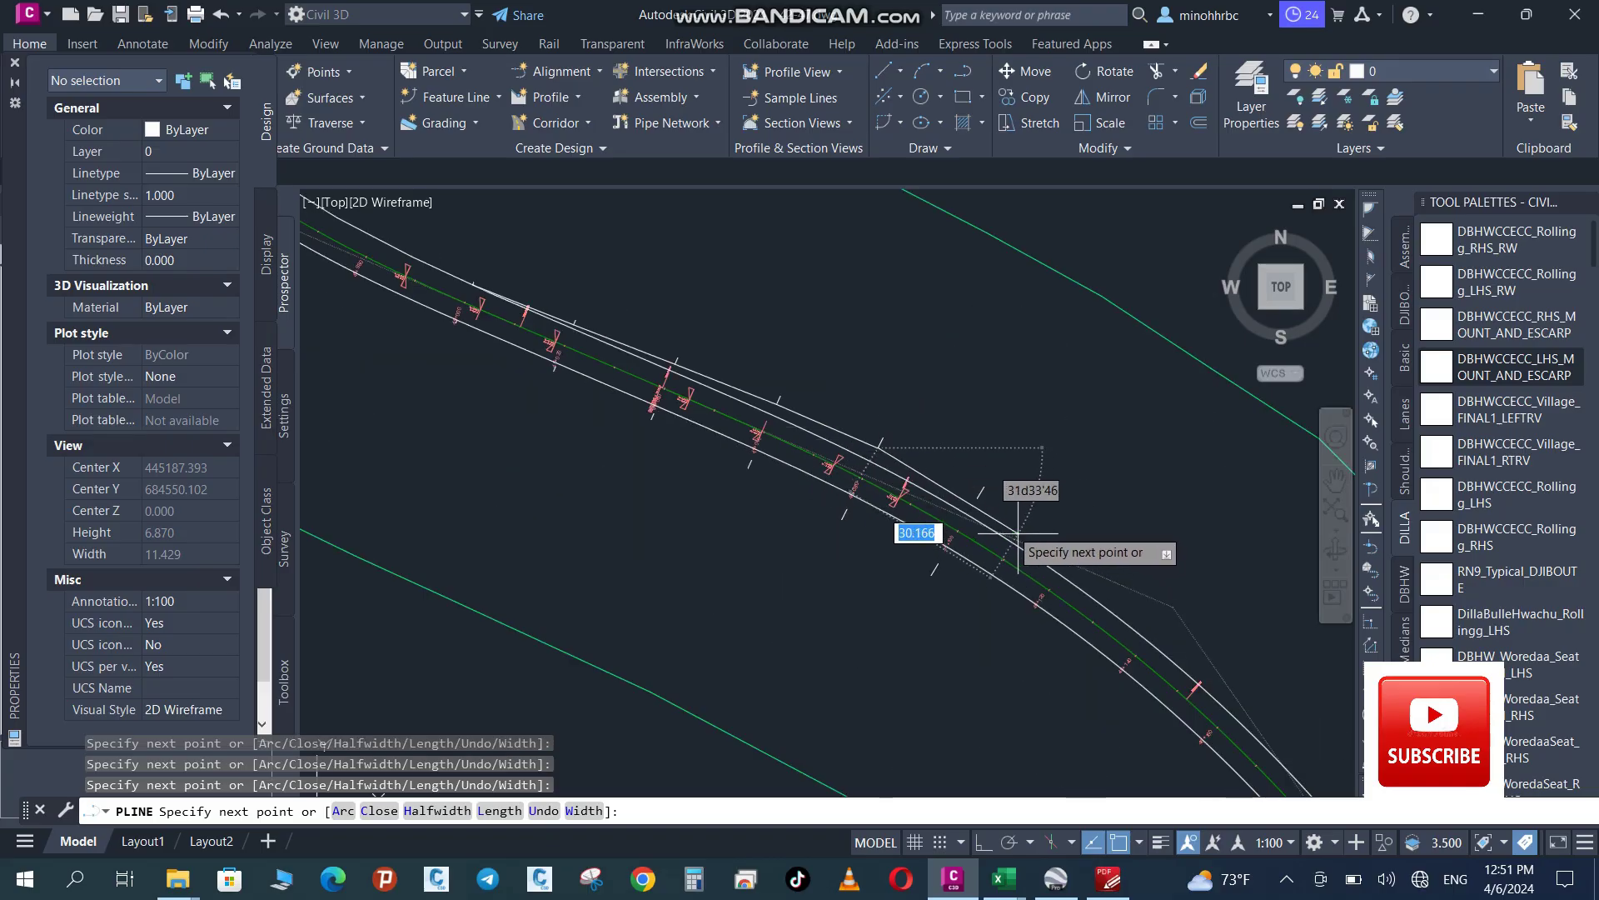
scroll(1018, 533, up, 4)
key(Return)
scroll(921, 451, down, 10)
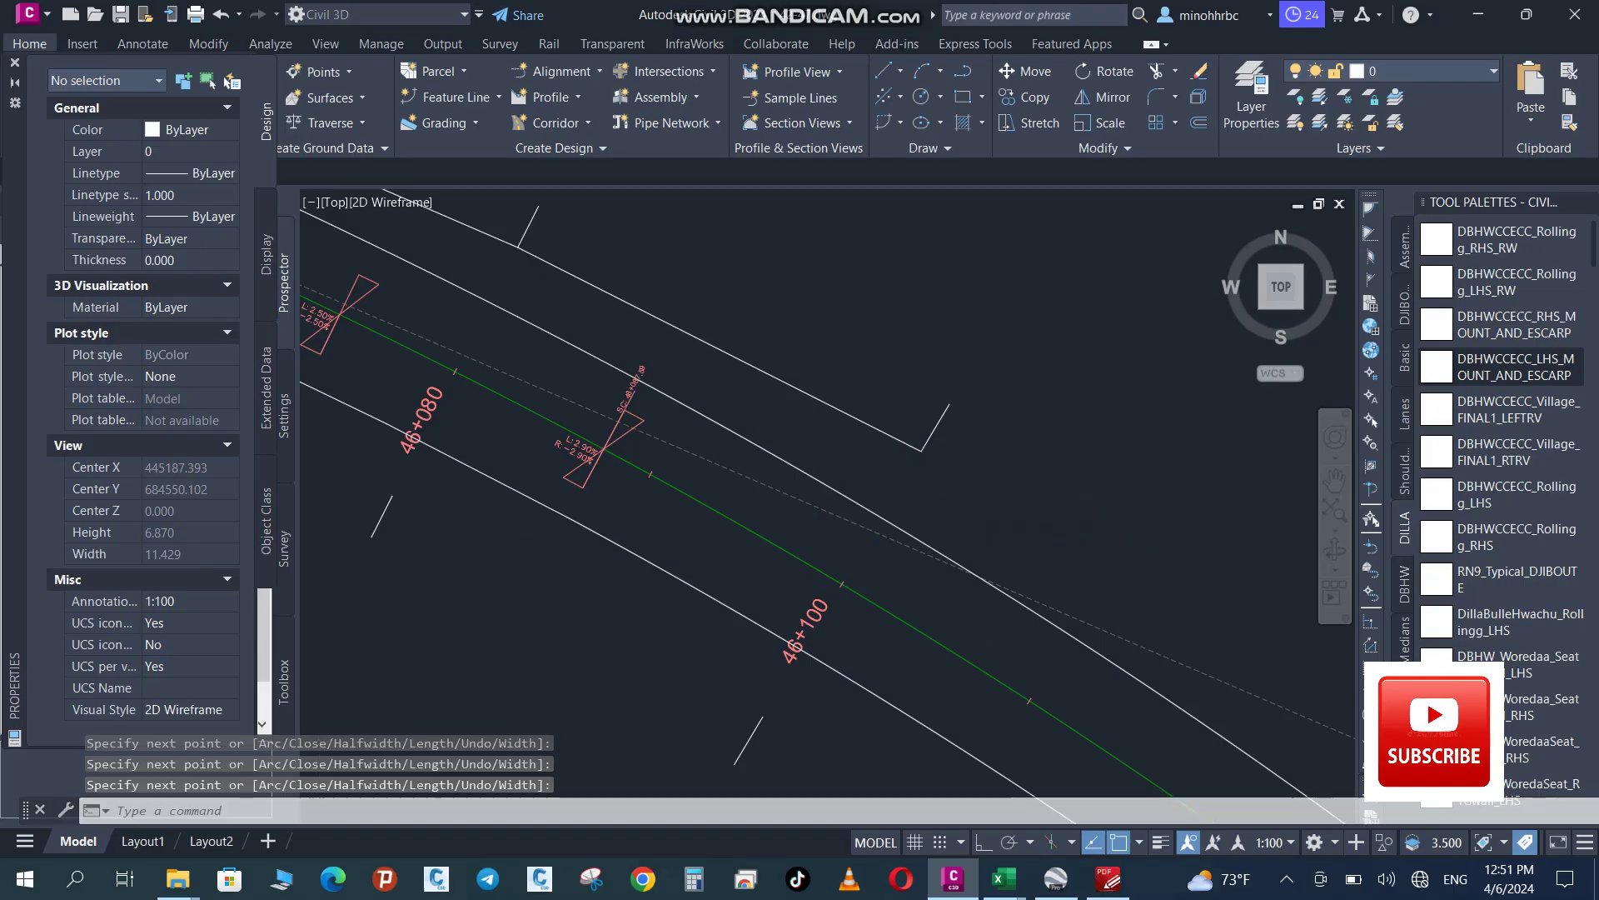
Draw a polyline through the outer ends of the left-side ticks from station 46+000 to 46+100
scroll(693, 351, up, 8)
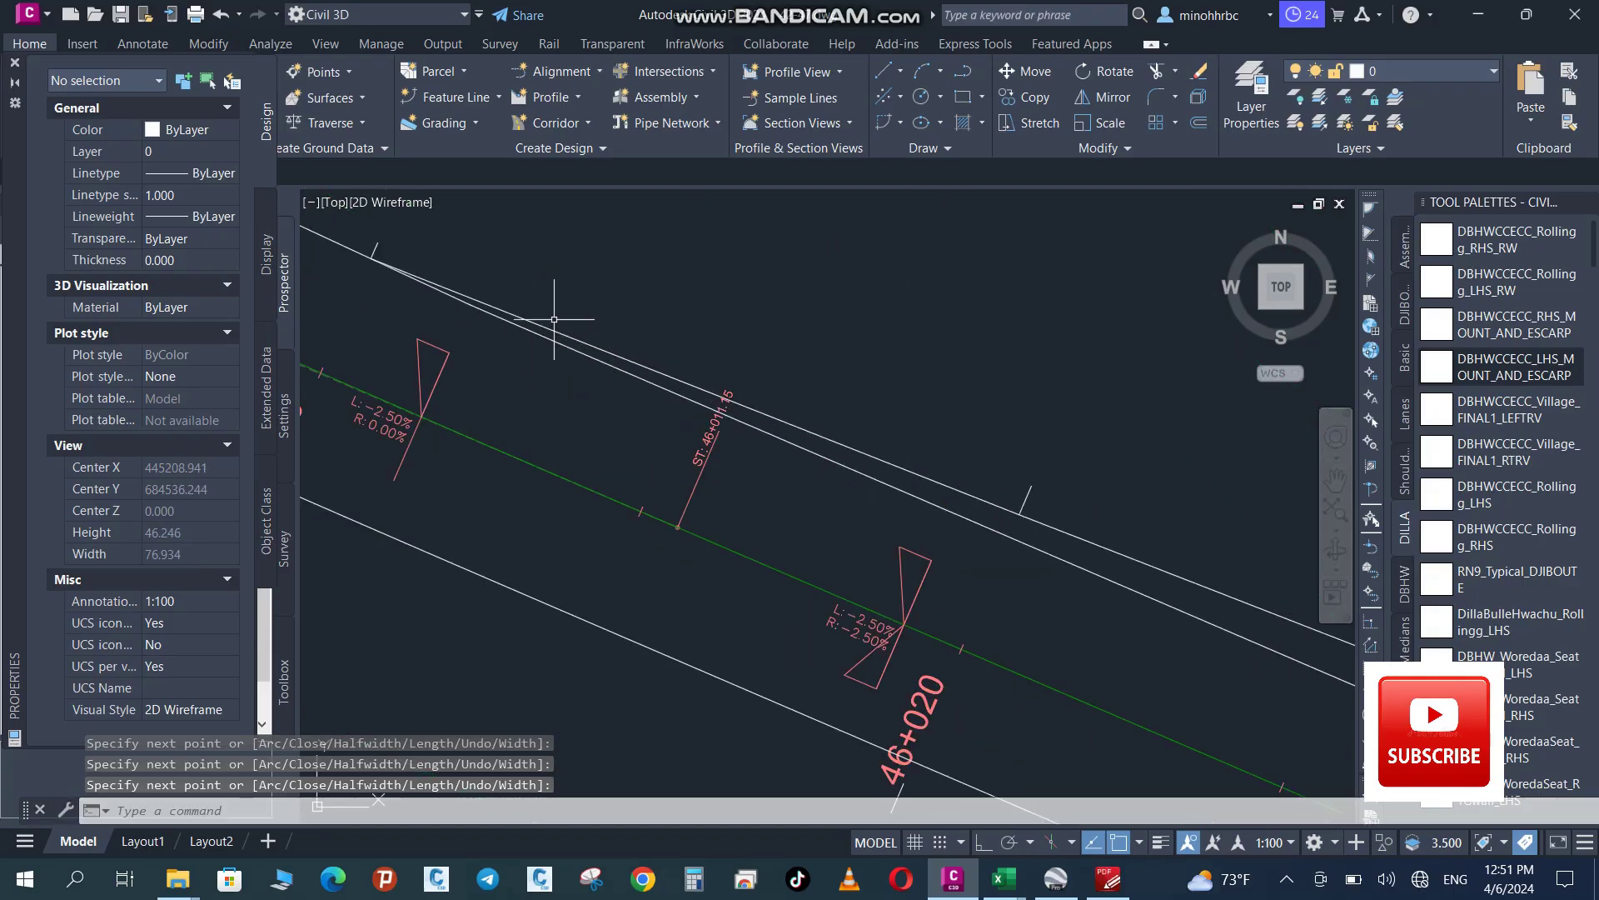
key(Return)
scroll(475, 267, down, 1)
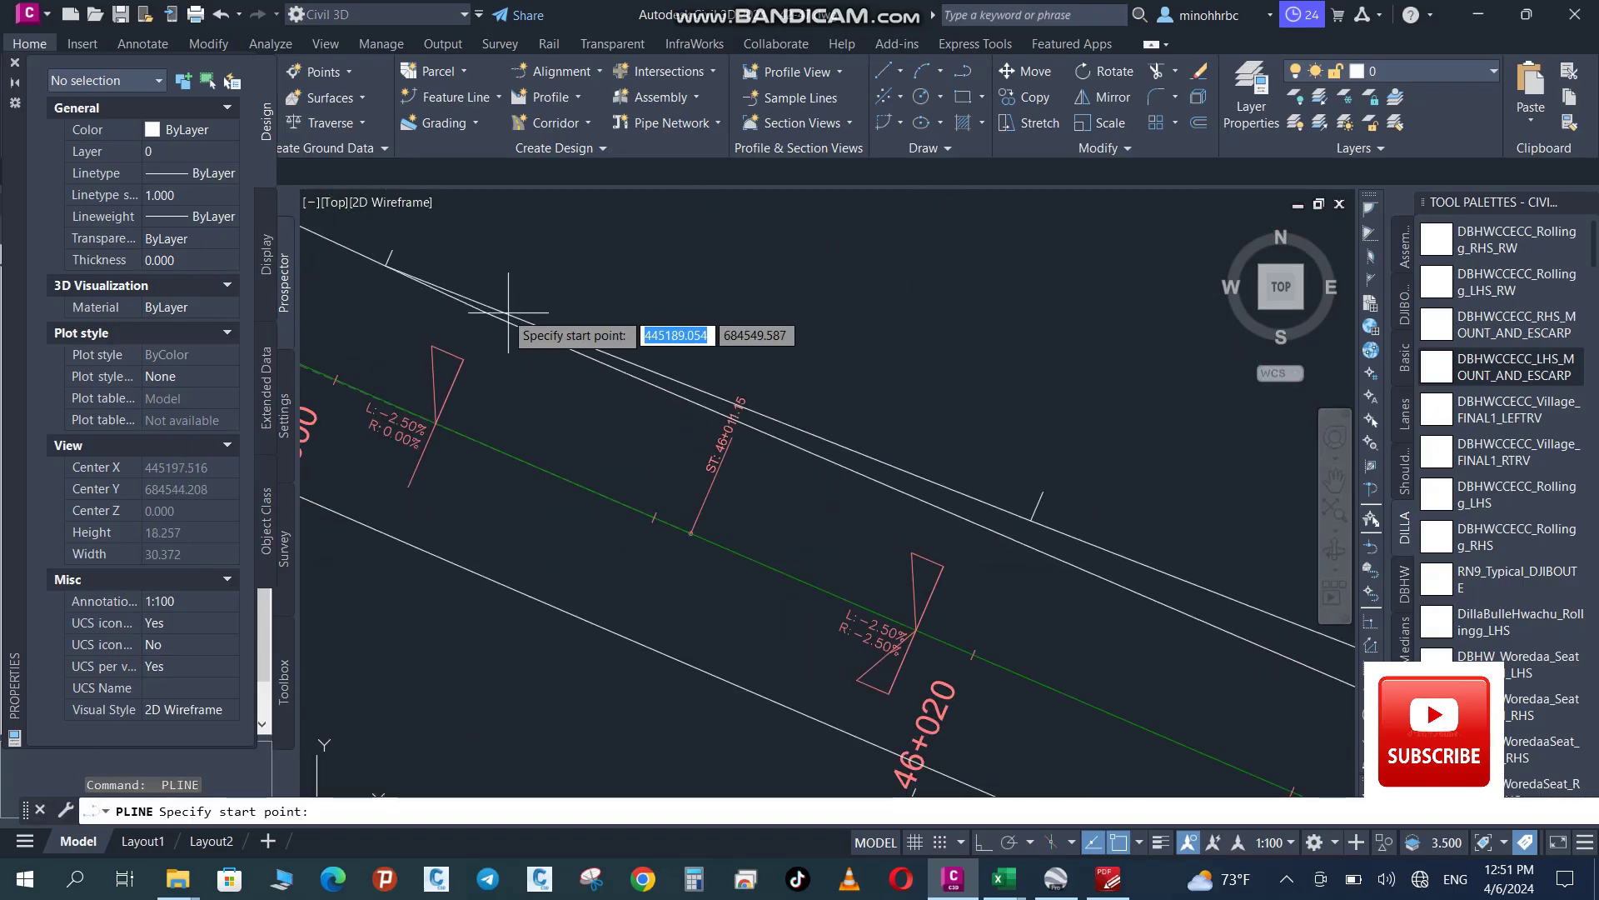
click(392, 249)
click(1042, 492)
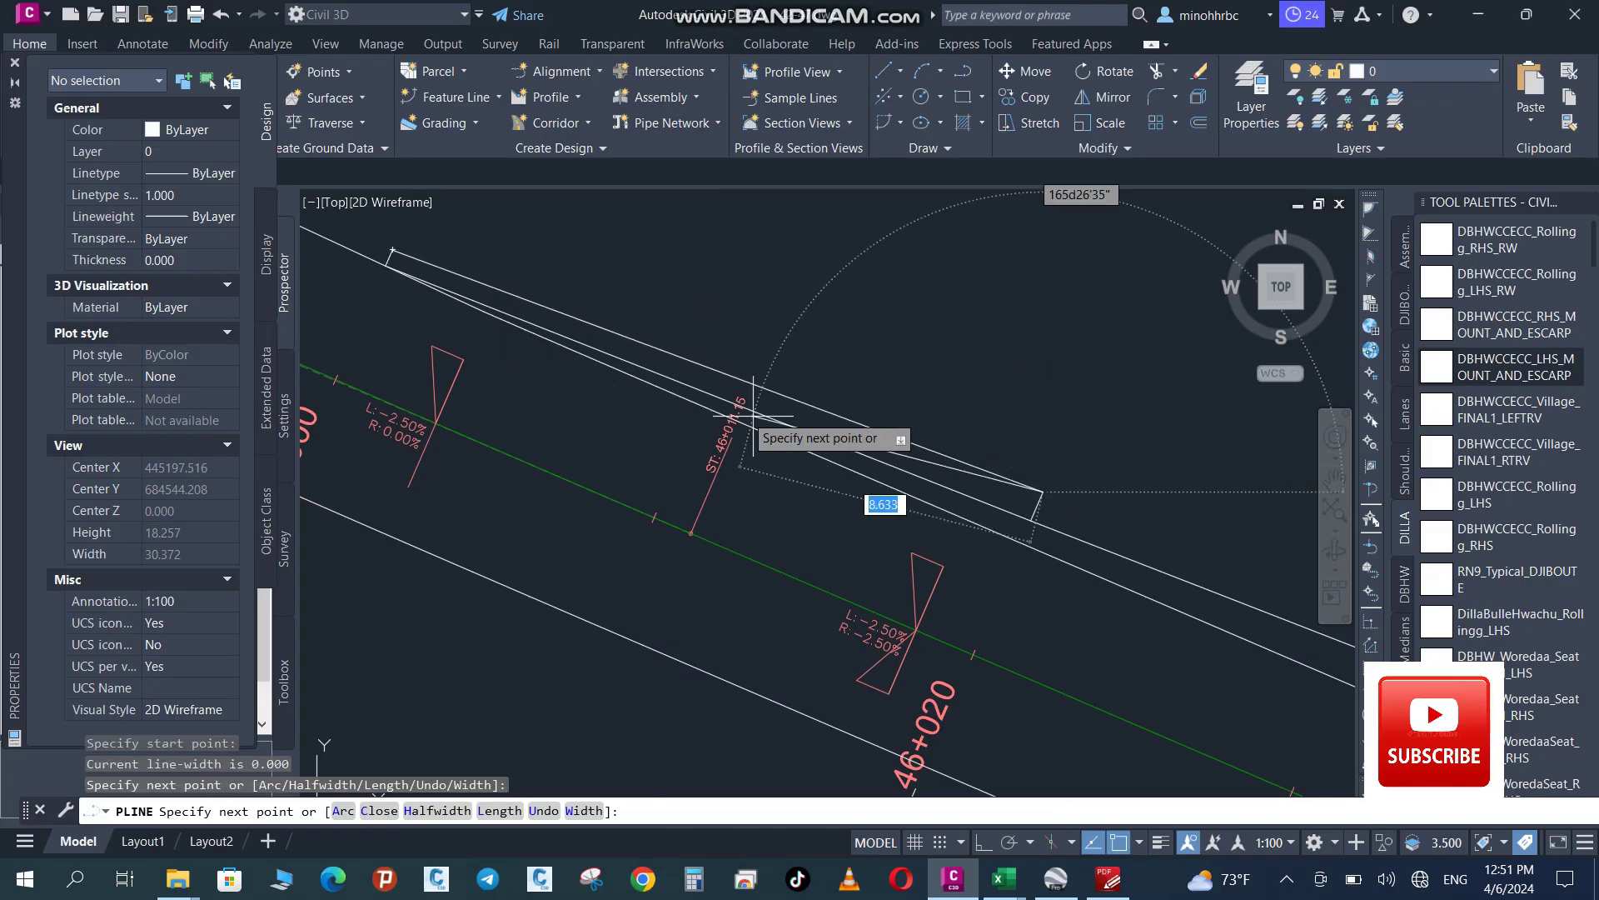
scroll(916, 483, down, 3)
scroll(973, 499, up, 3)
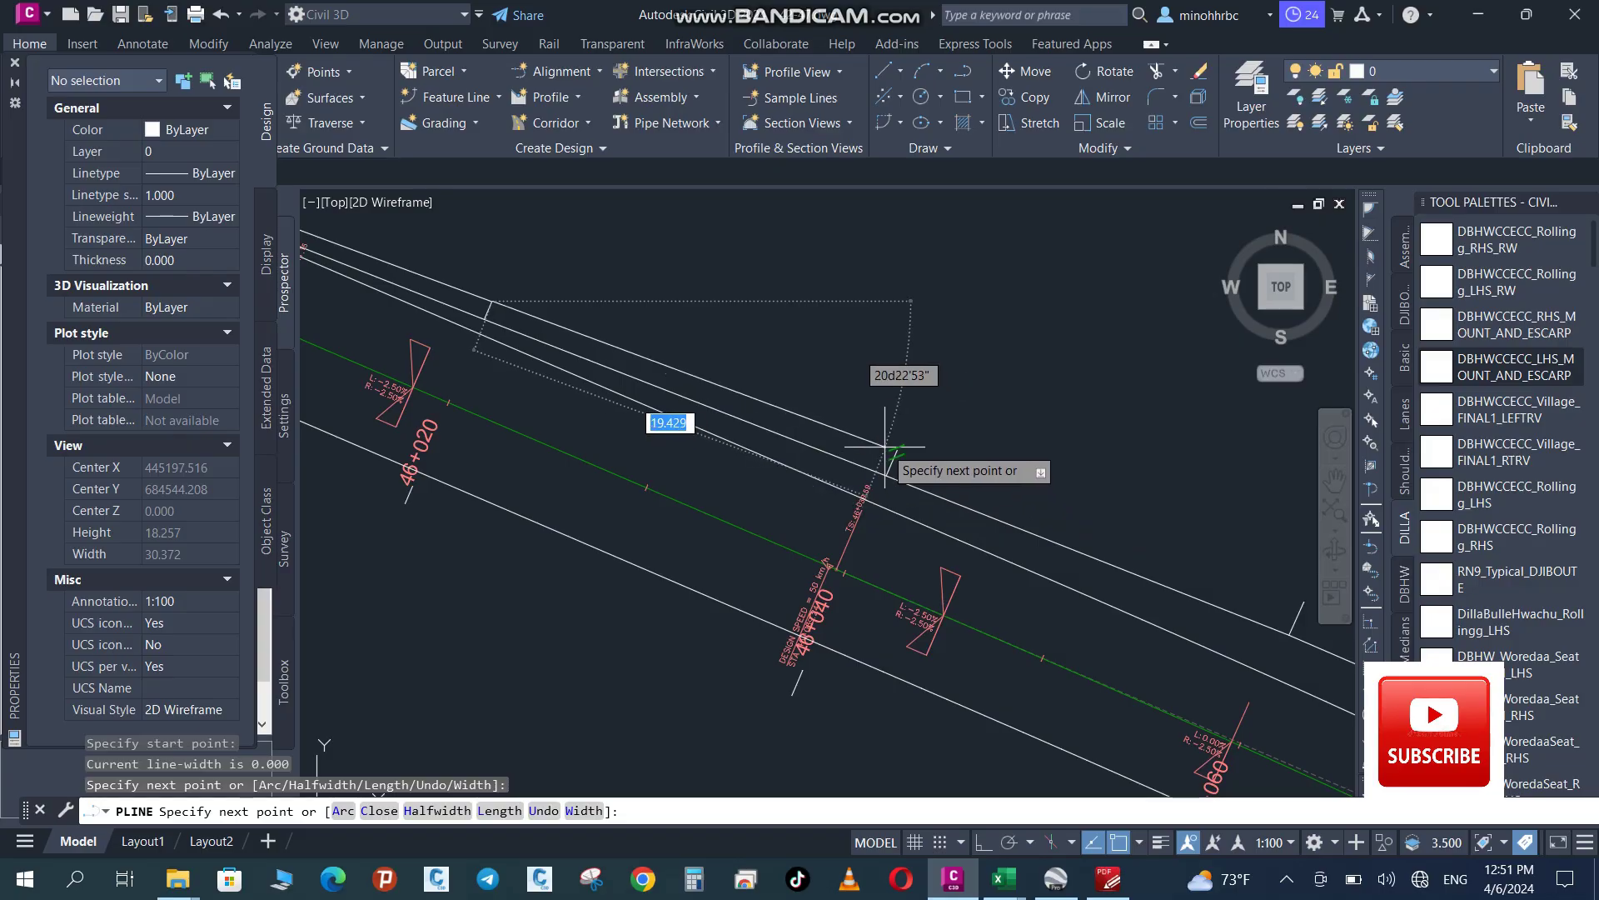
click(897, 449)
scroll(750, 412, down, 6)
scroll(899, 487, up, 4)
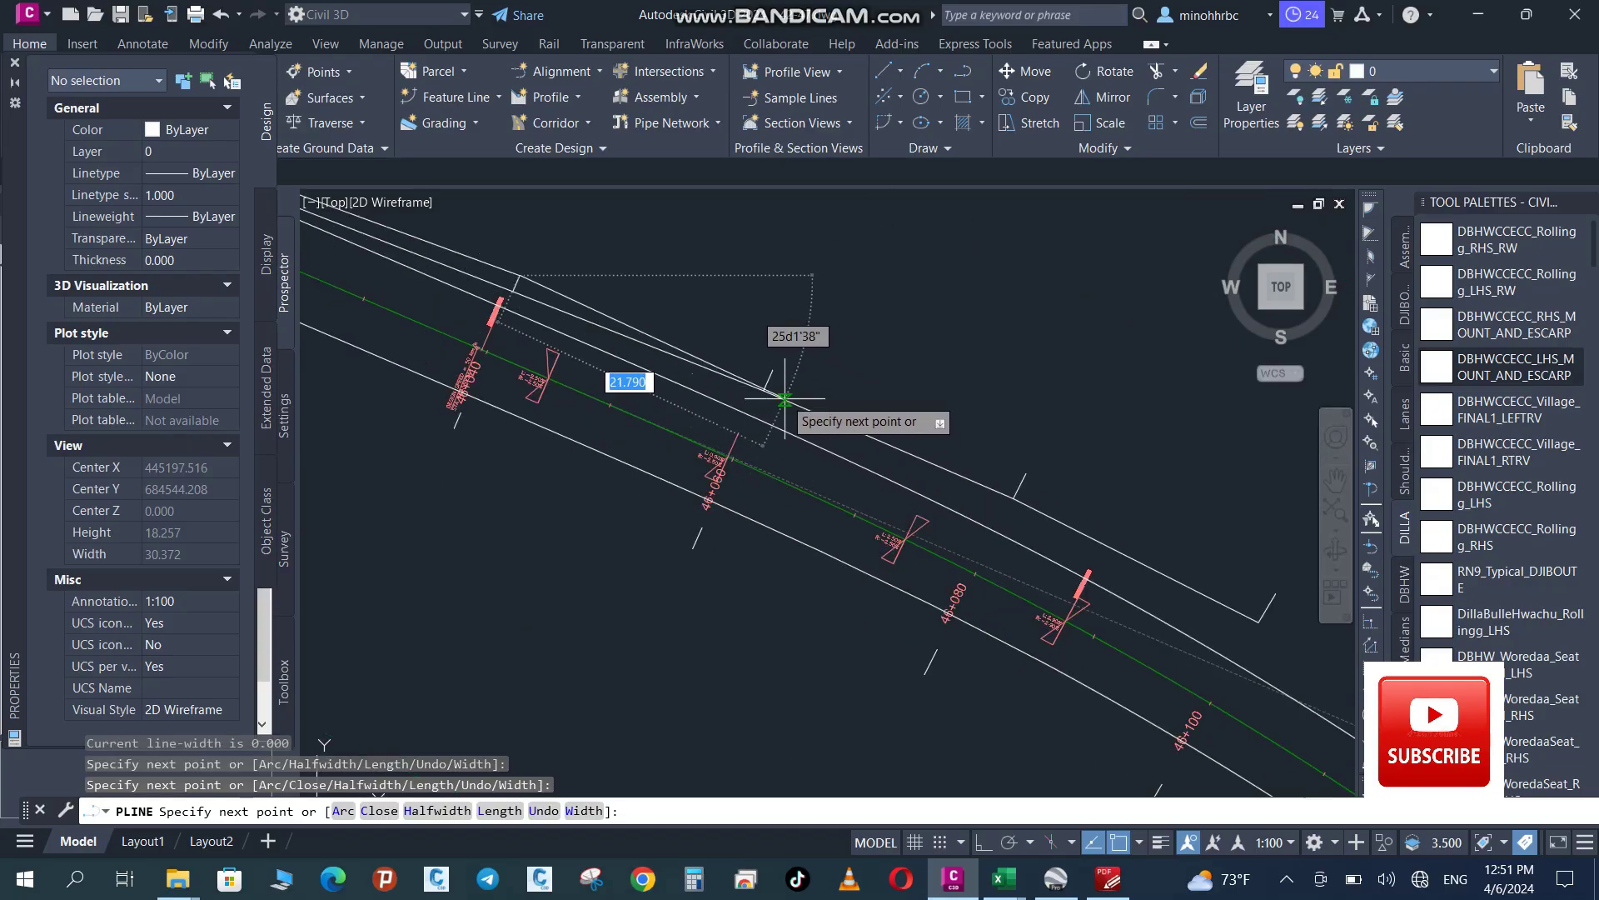
click(773, 369)
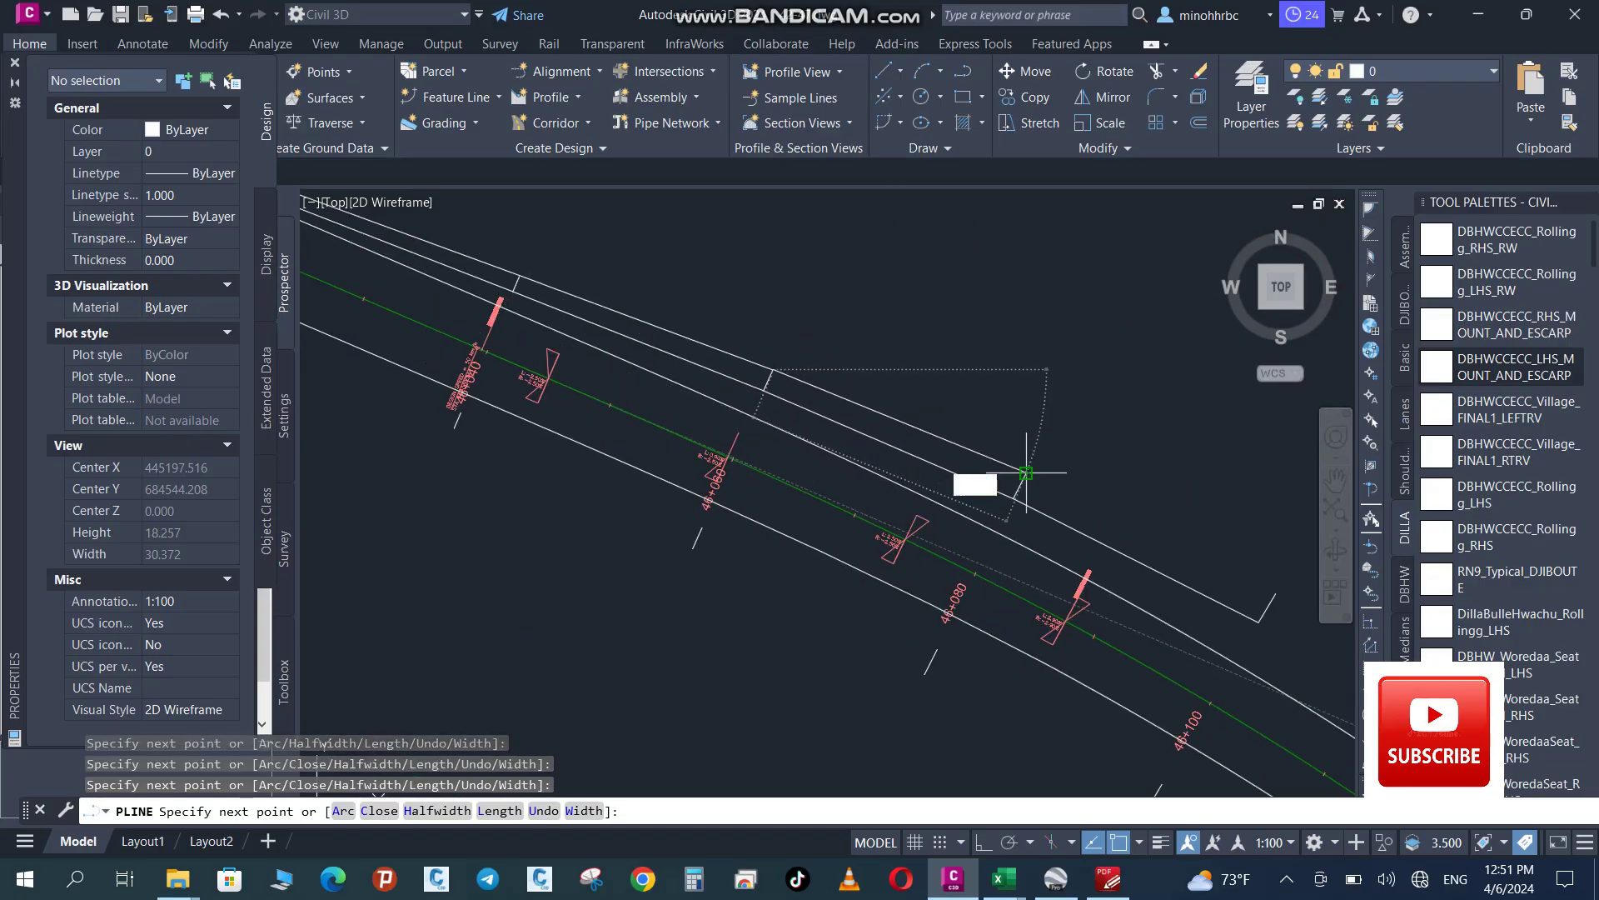
click(1275, 593)
key(Escape)
Draw a polyline through the inner ends of the right-side ticks from station 46+000 to 46+100
scroll(887, 441, down, 5)
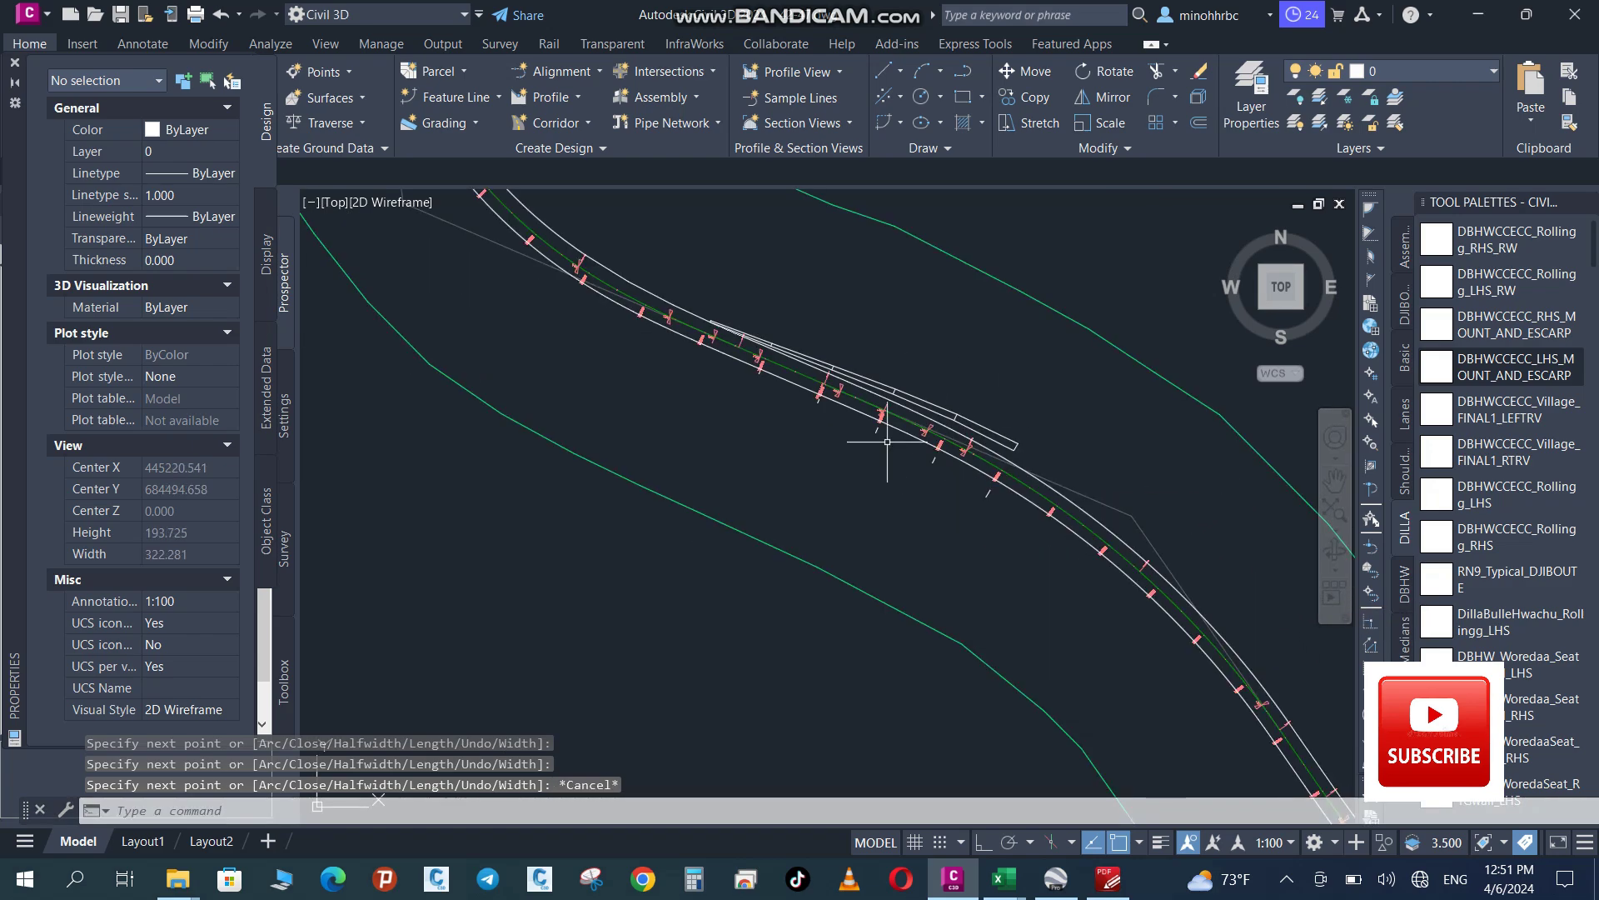
text(PL)
key(Return)
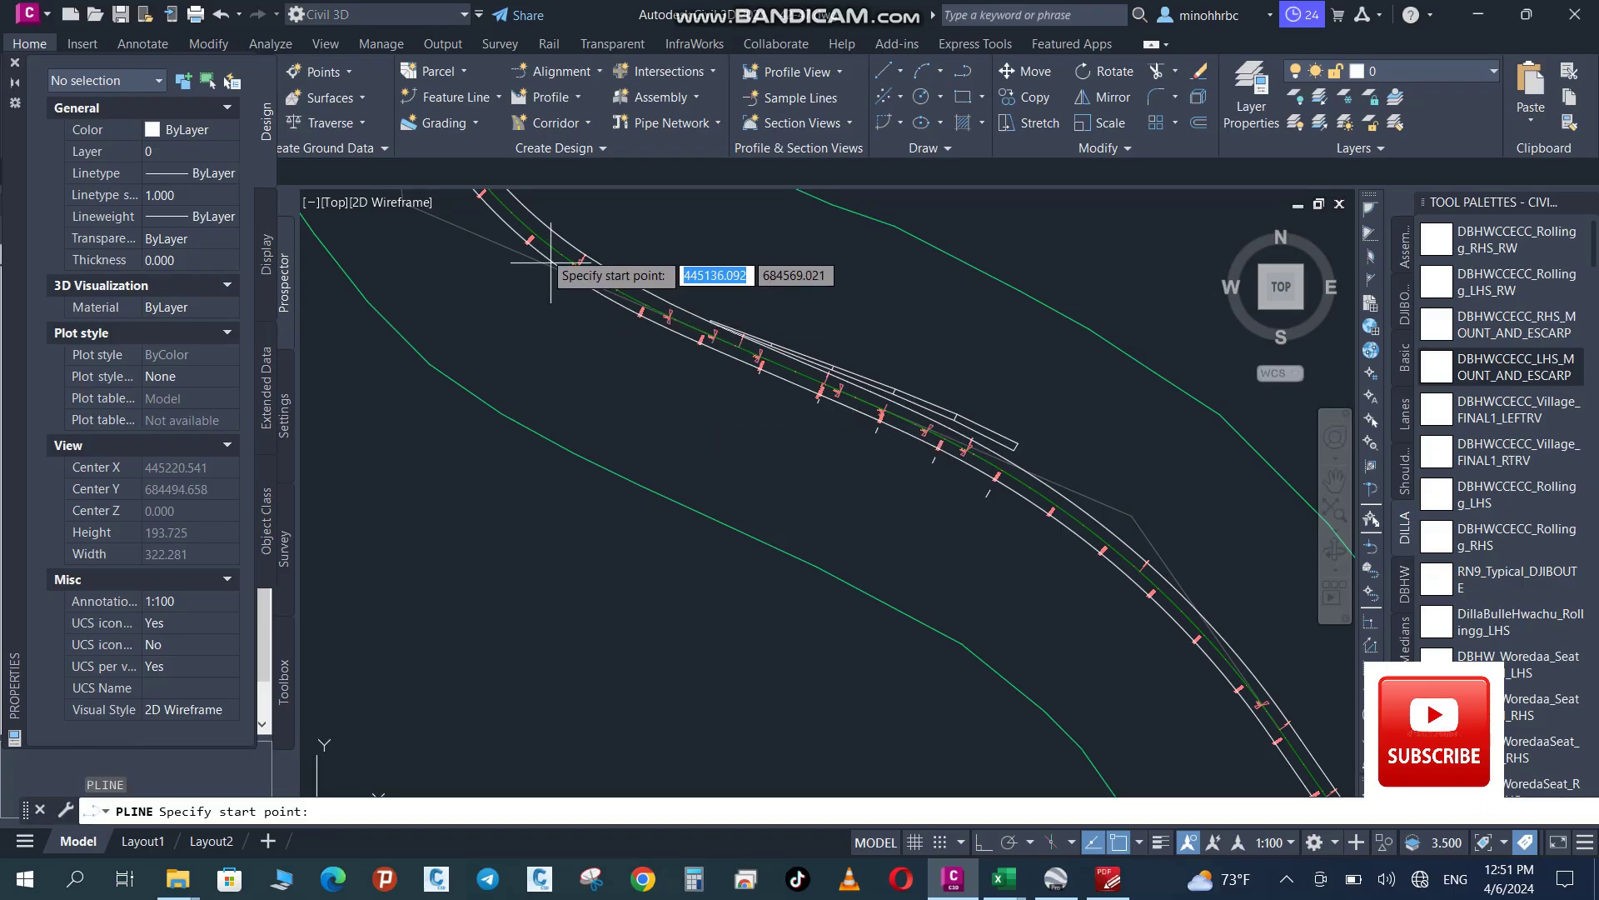
scroll(679, 354, up, 3)
scroll(706, 356, up, 5)
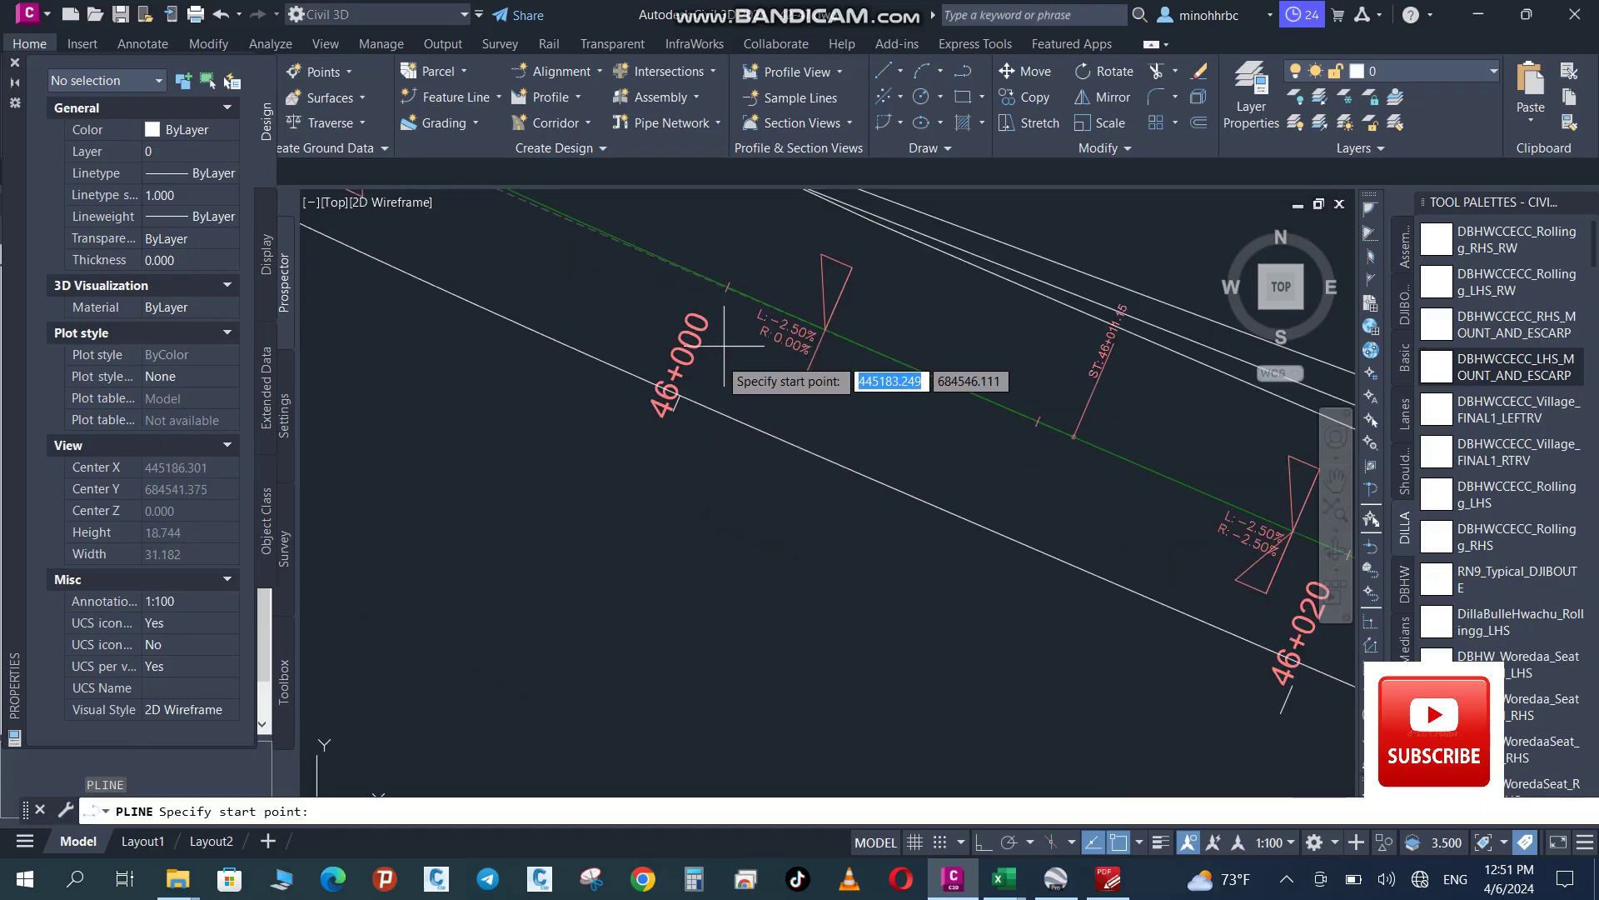
click(662, 393)
scroll(521, 416, down, 4)
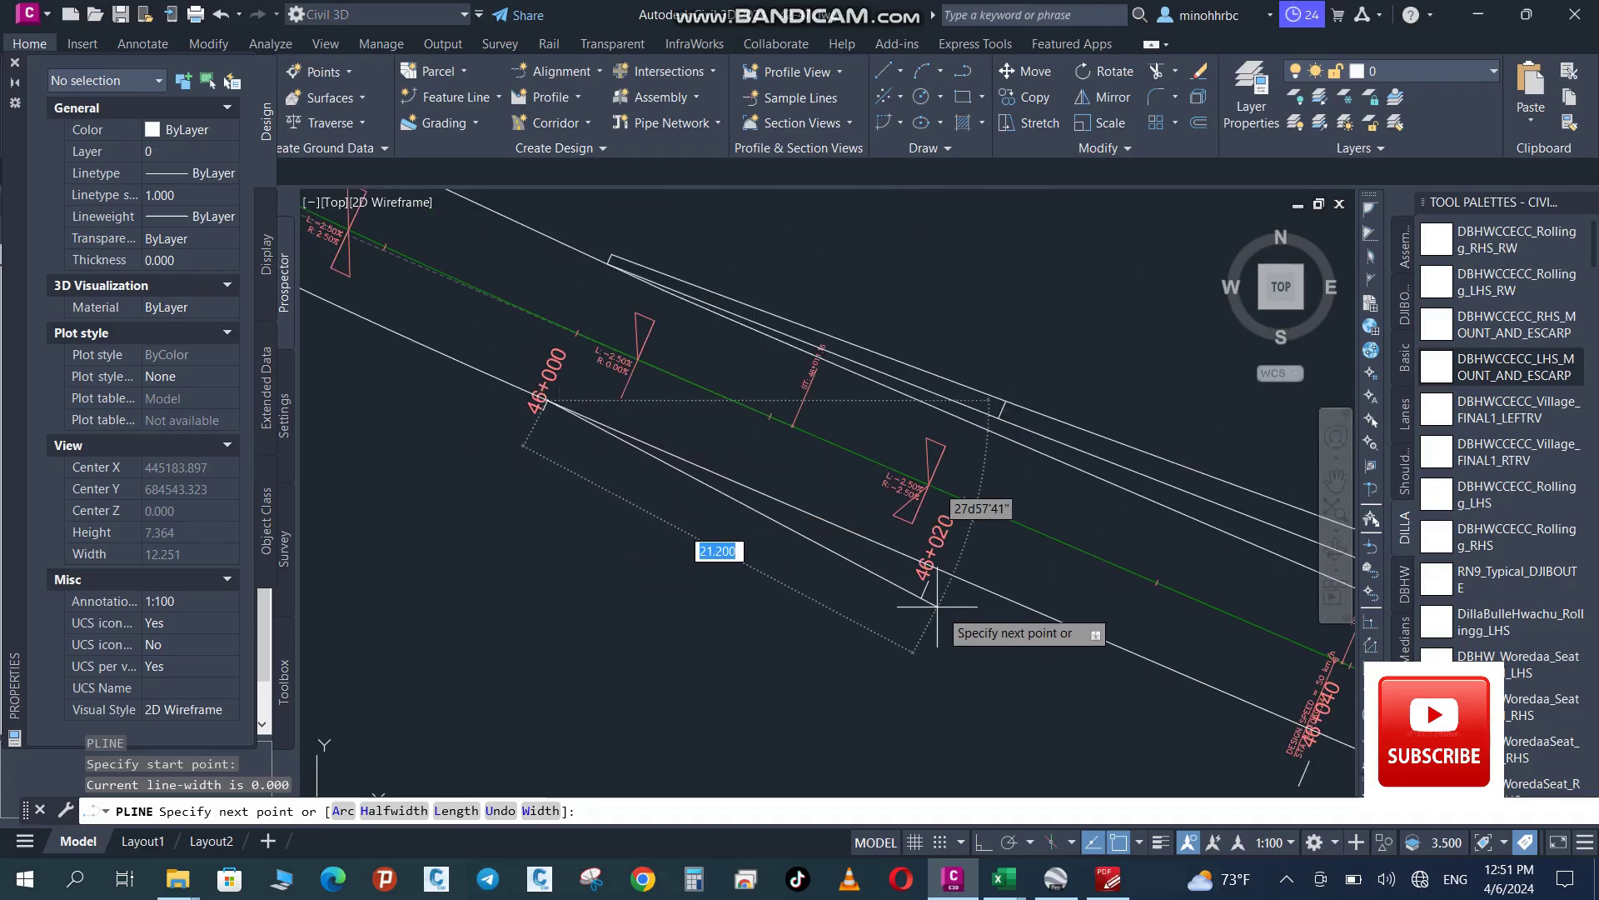
scroll(939, 599, up, 3)
click(891, 559)
scroll(512, 347, down, 3)
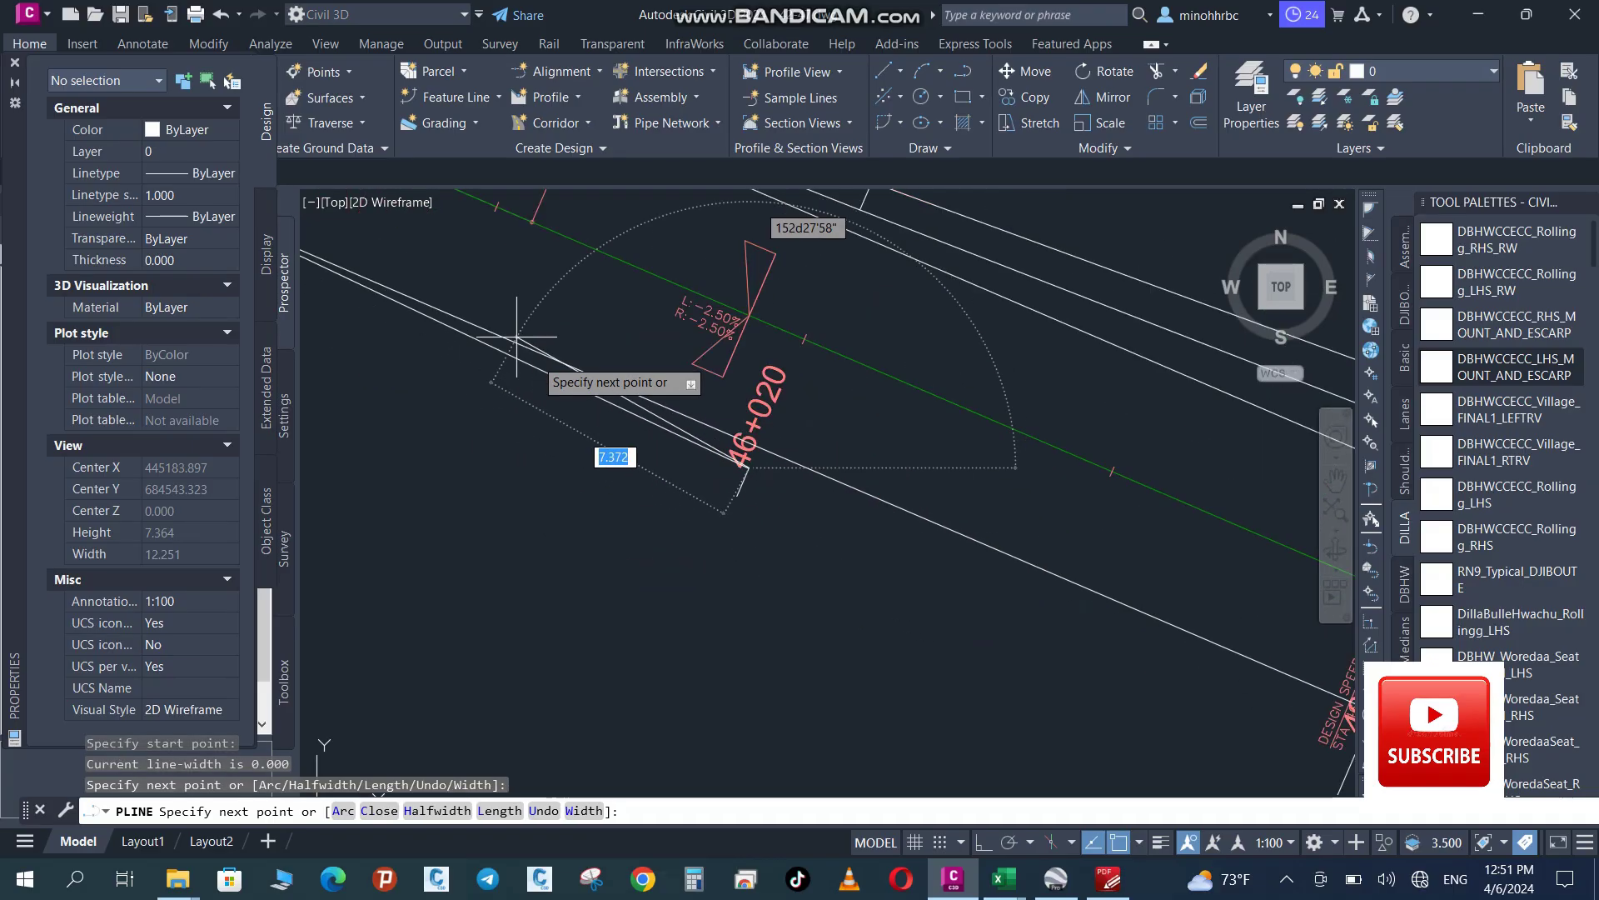
scroll(1003, 606, up, 2)
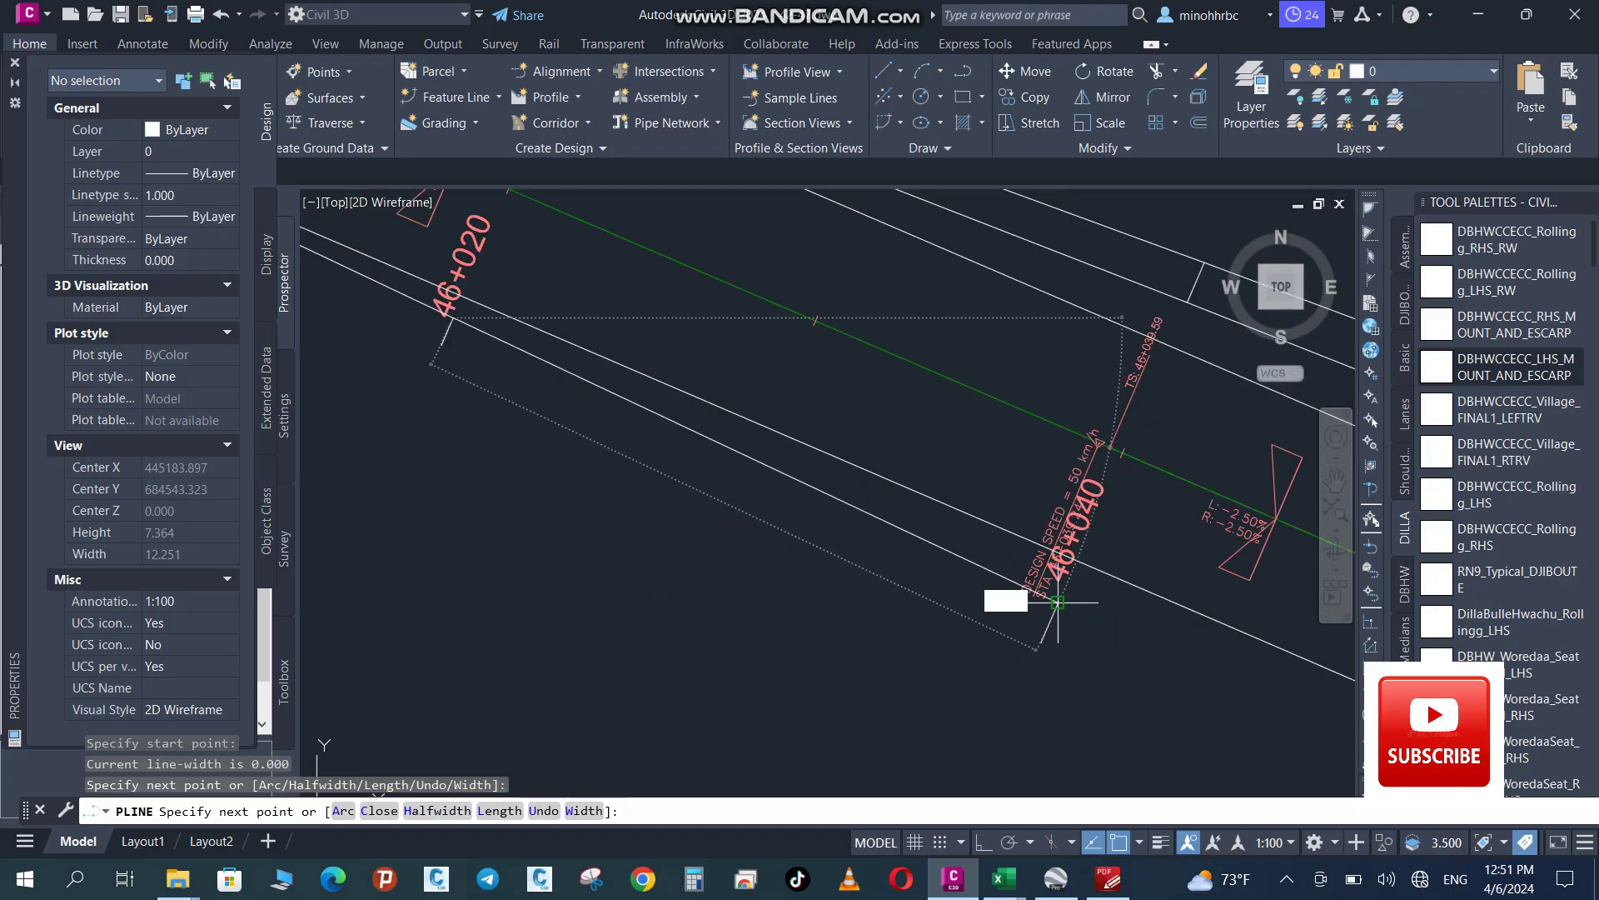
click(1051, 612)
scroll(549, 400, down, 4)
scroll(994, 593, up, 4)
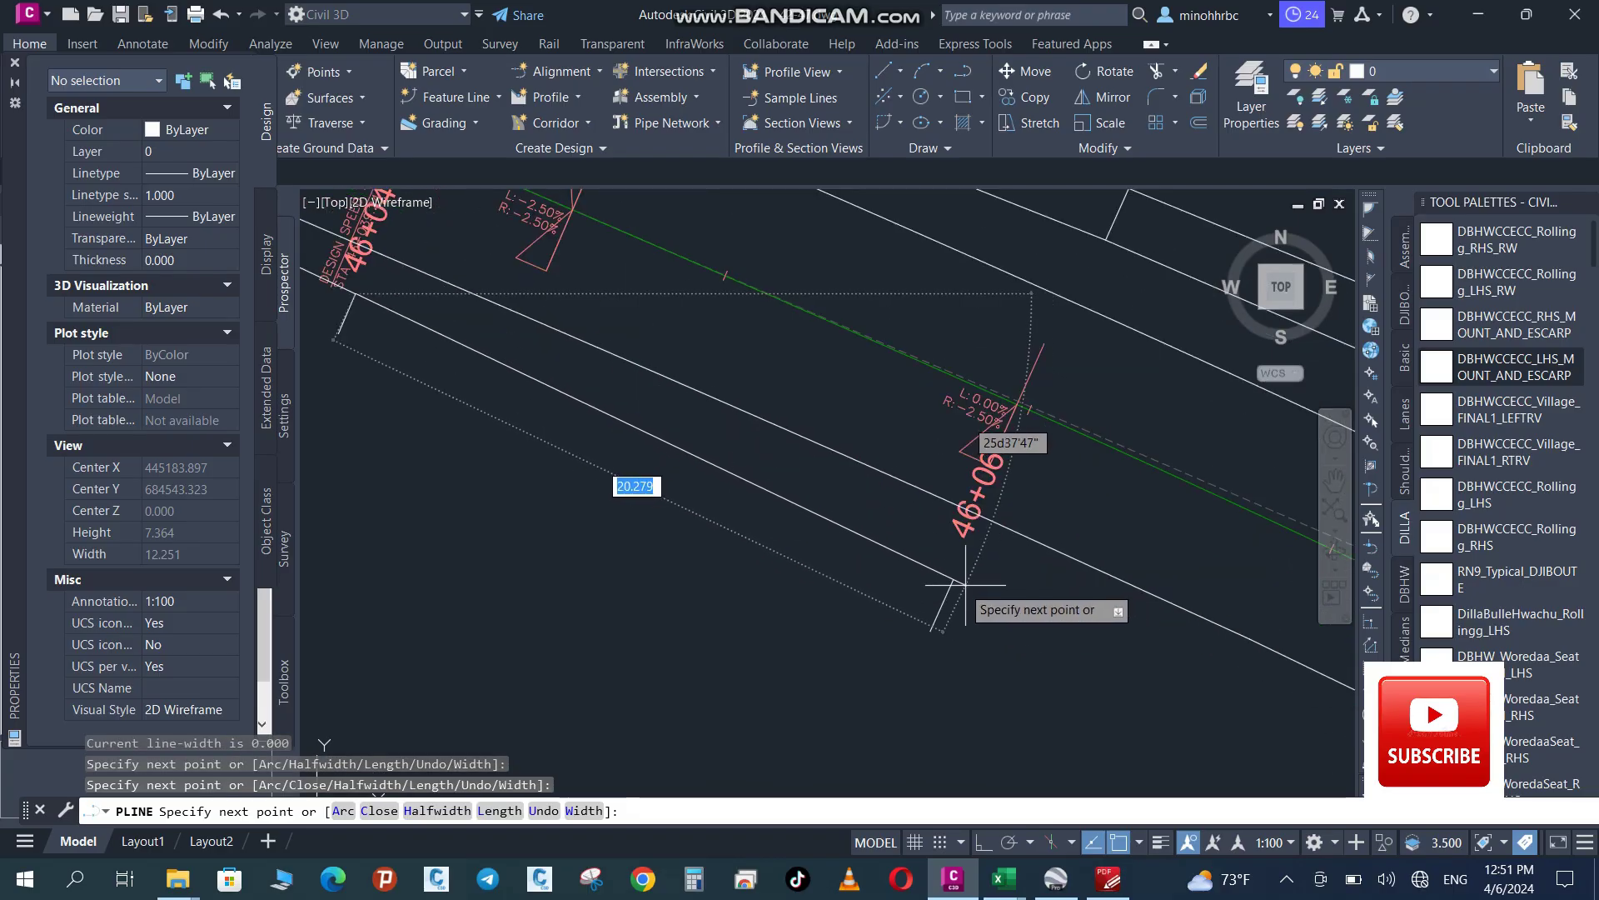
click(954, 579)
scroll(682, 427, down, 2)
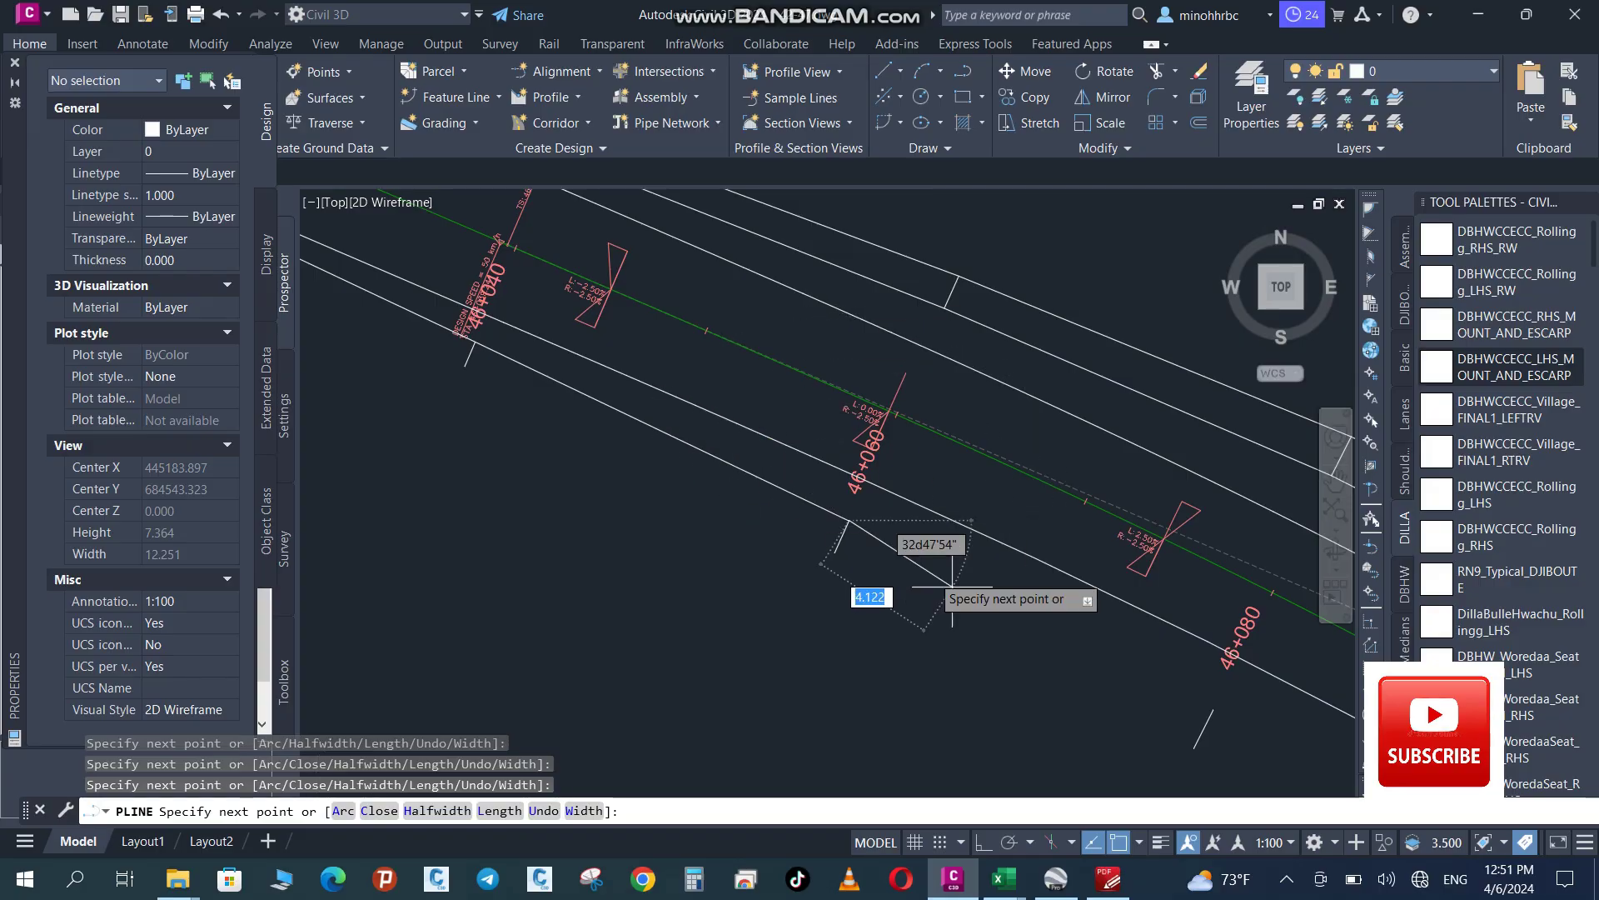
click(1197, 704)
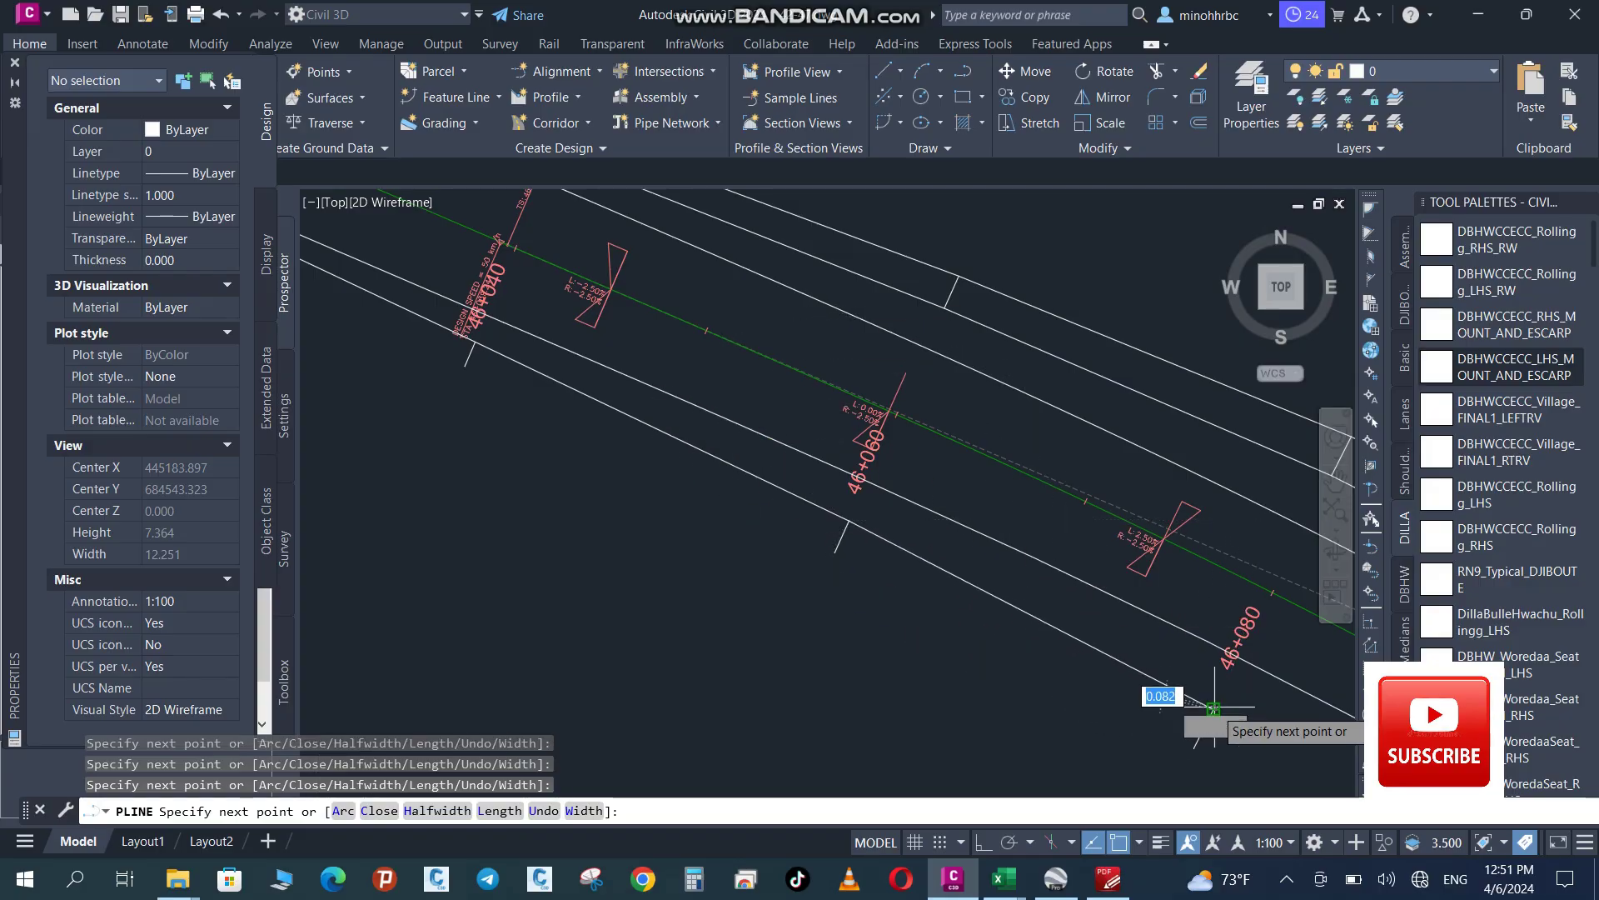
scroll(904, 450, down, 4)
scroll(1082, 625, up, 3)
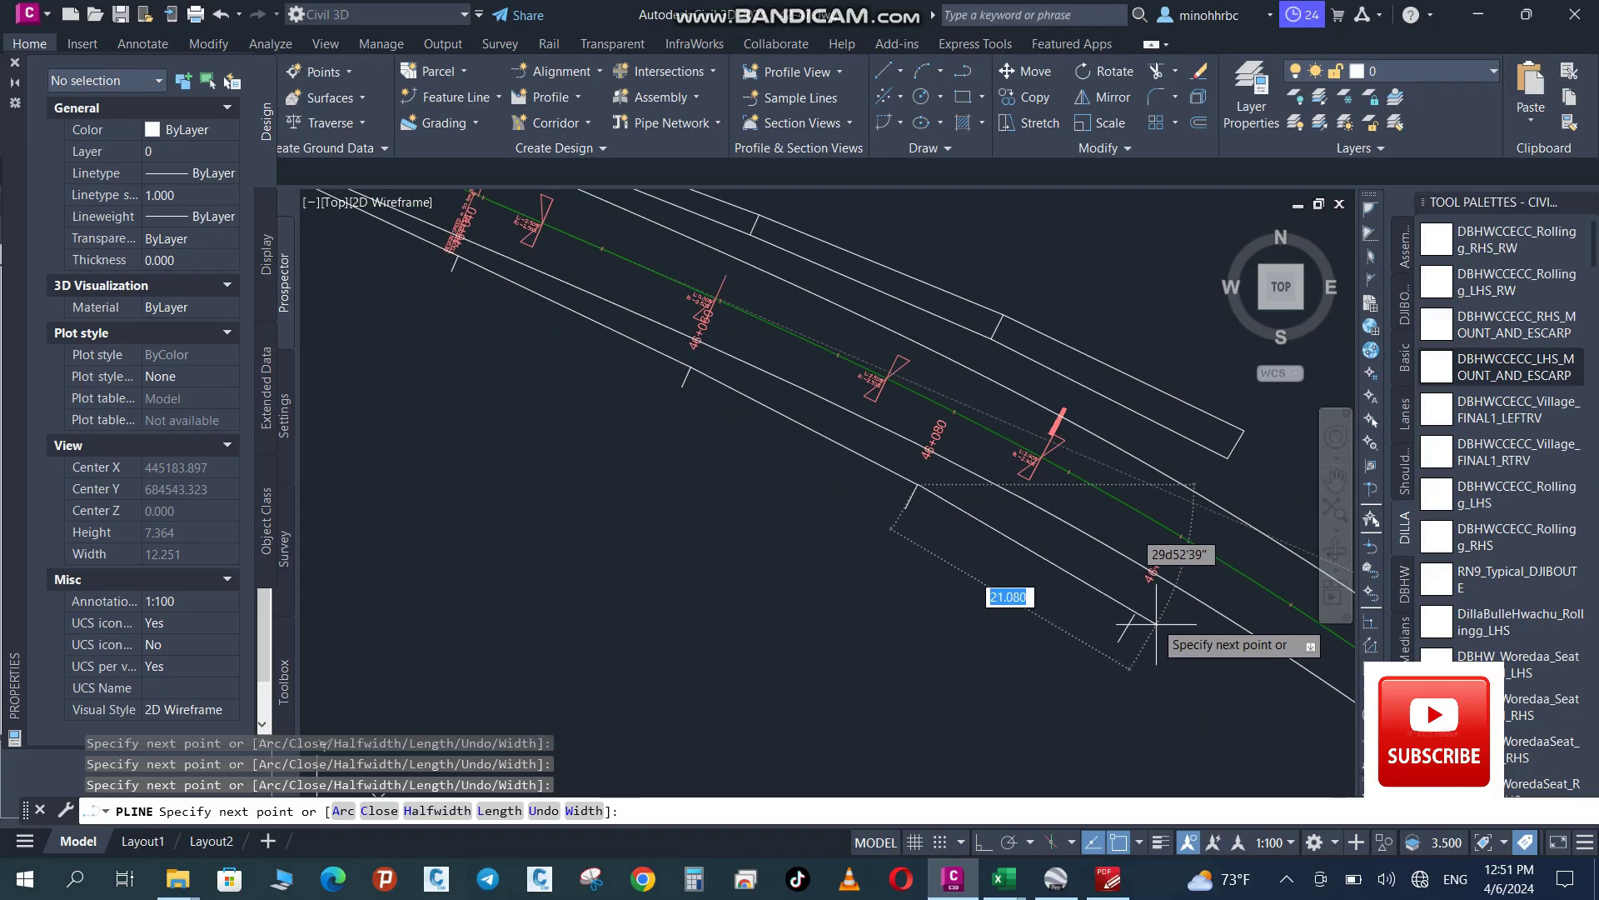
scroll(1141, 621, down, 10)
key(Return)
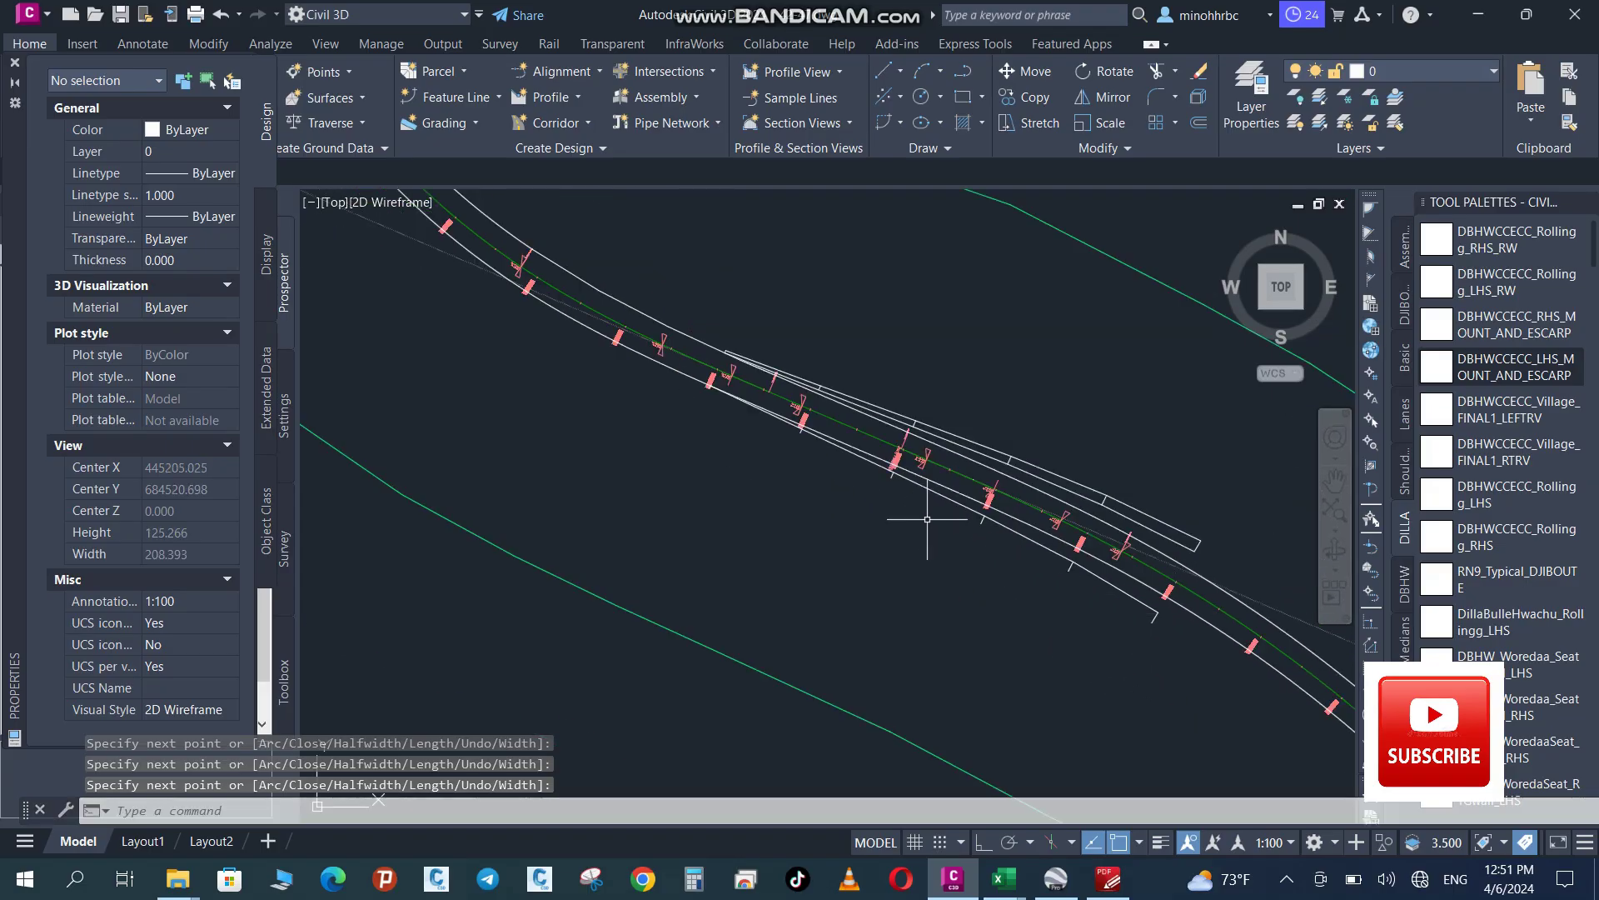
Draw a polyline through the outer ends of the right-side ticks from station 46+000 to 46+100
scroll(728, 399, up, 10)
key(Return)
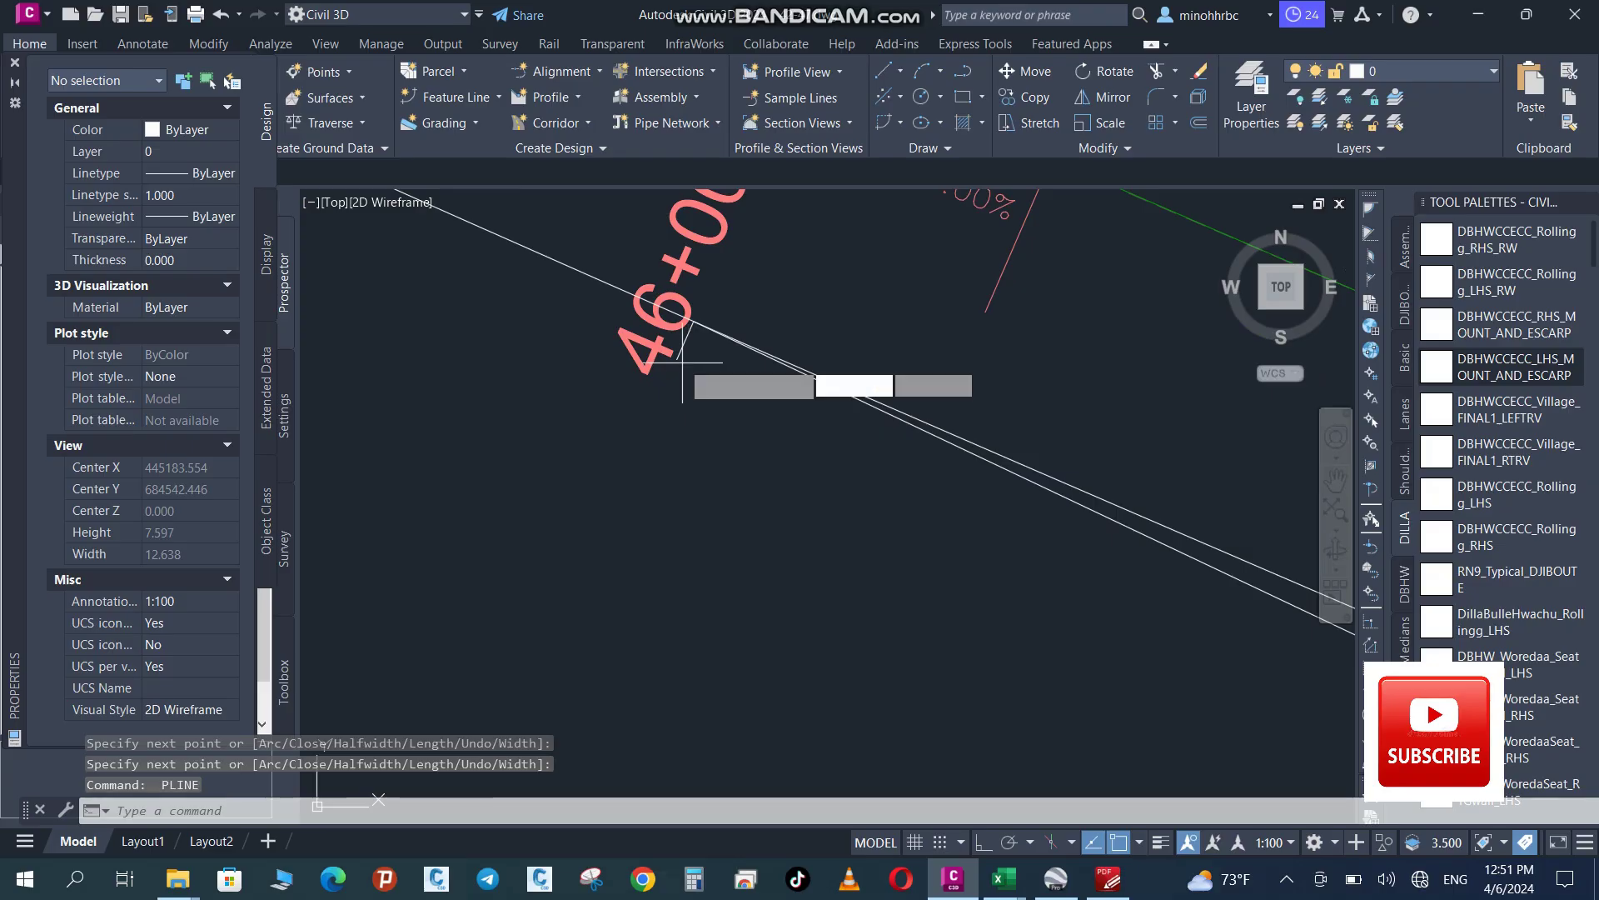
click(678, 359)
scroll(658, 371, down, 4)
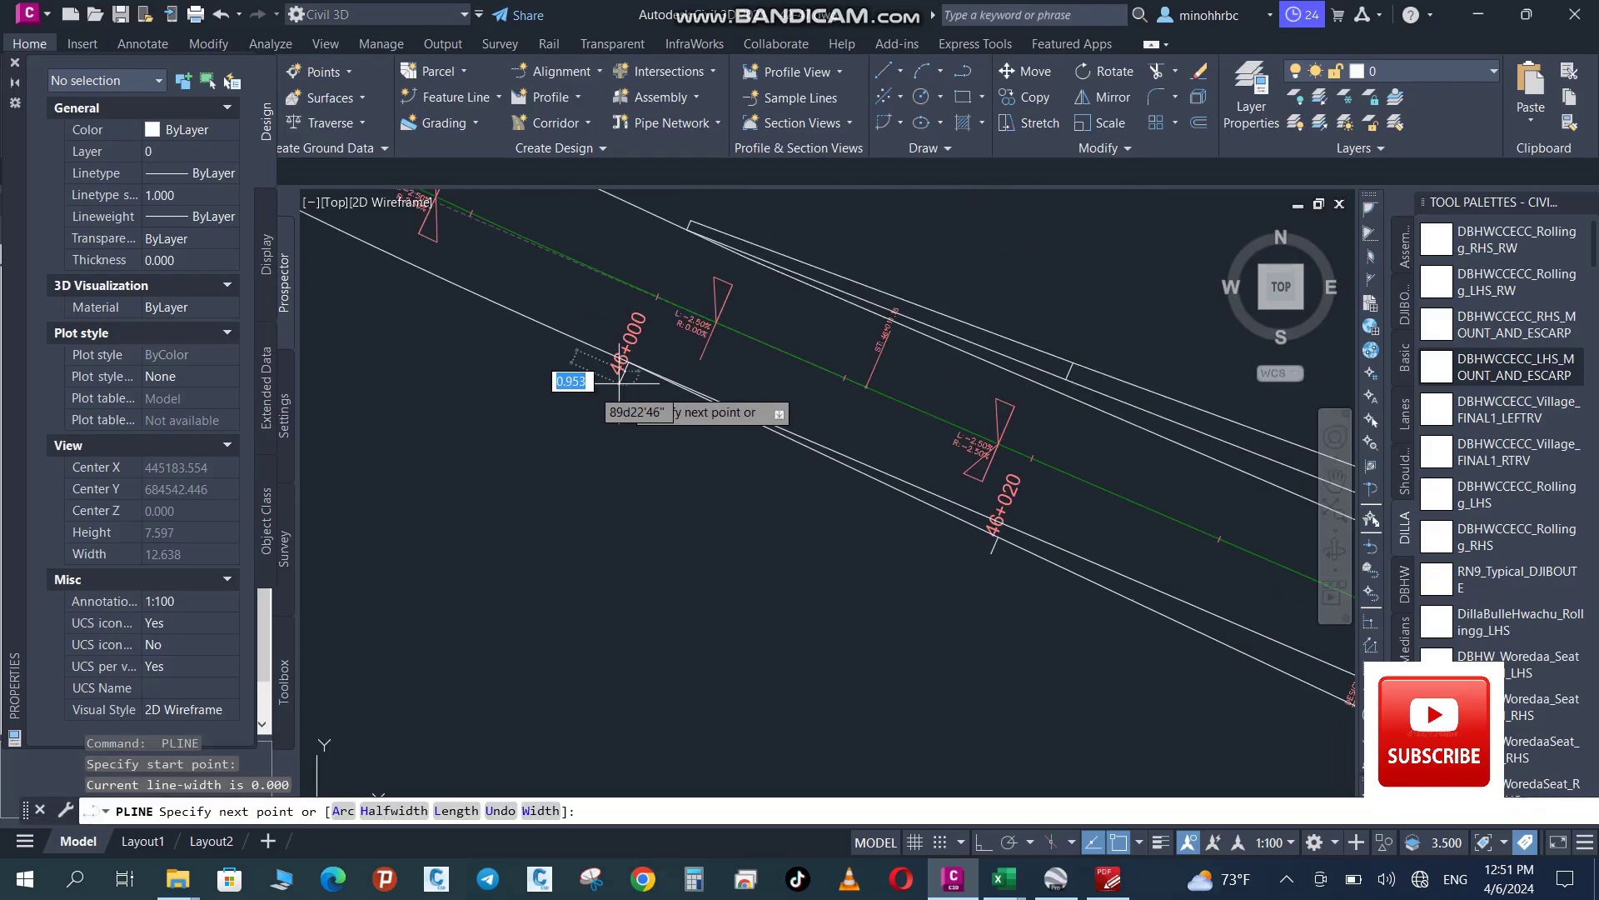
click(991, 552)
scroll(917, 541, down, 3)
scroll(875, 533, up, 4)
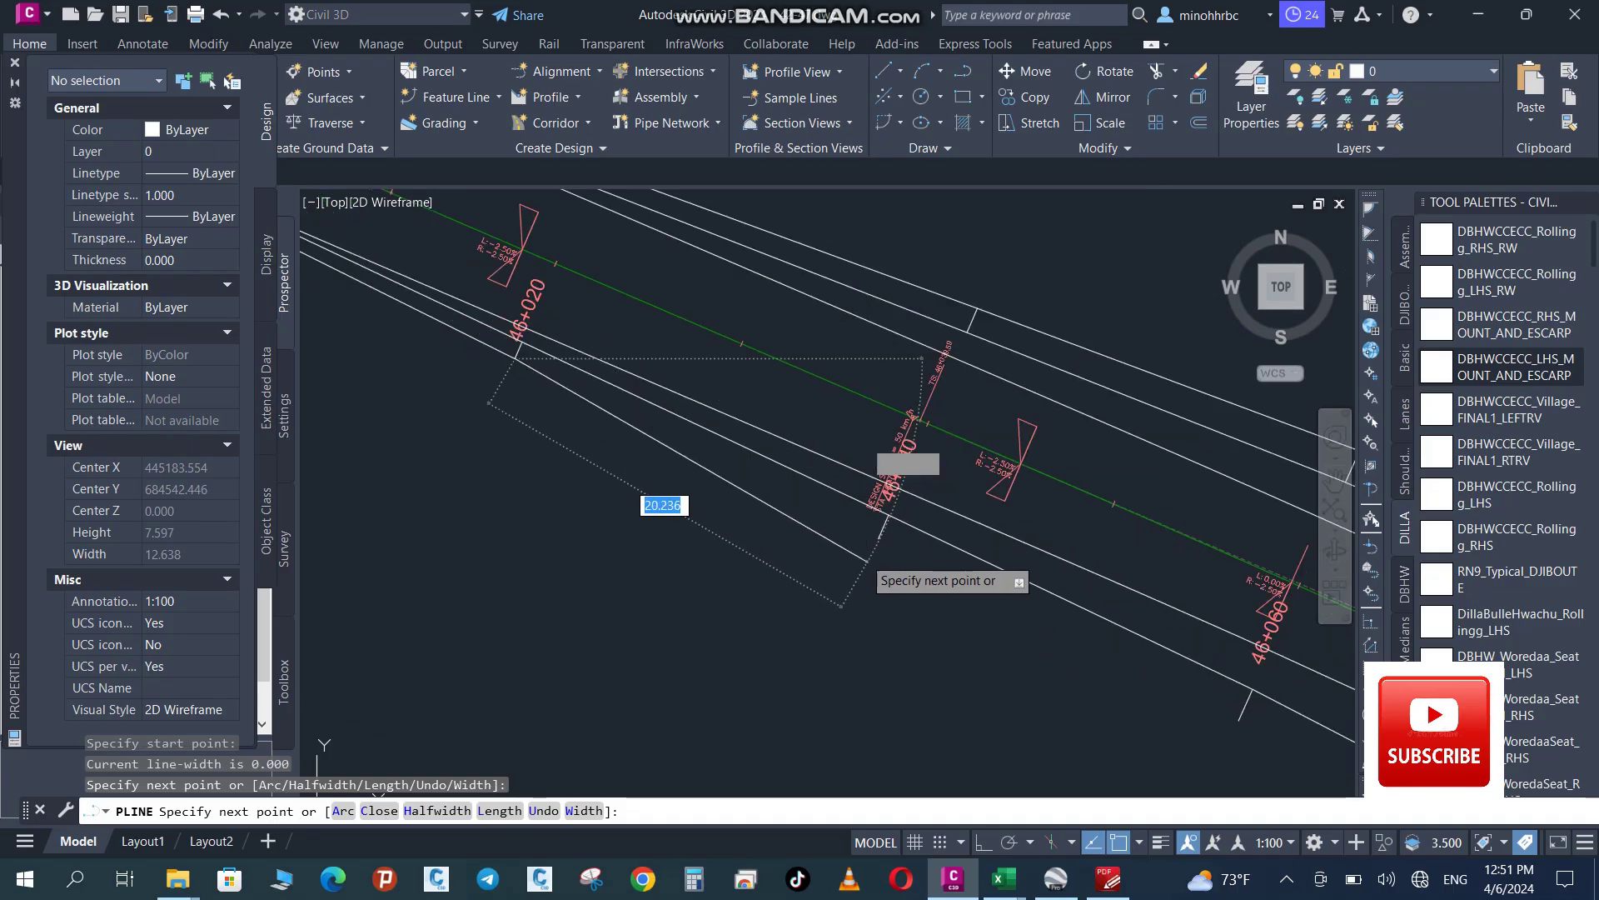
click(886, 531)
scroll(886, 531, down, 3)
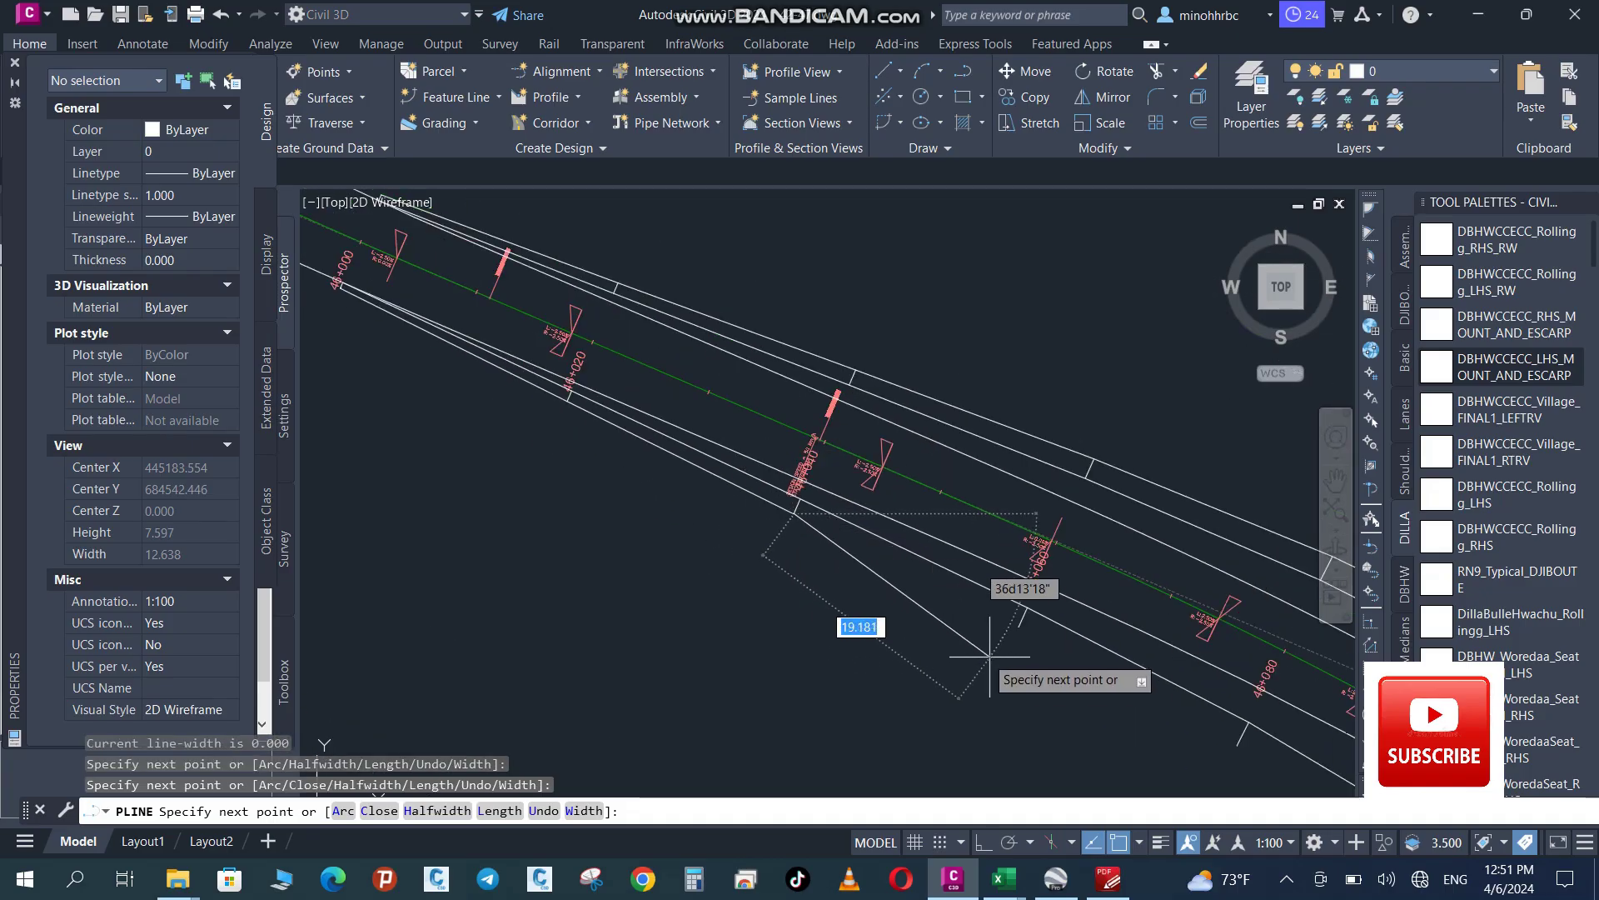
scroll(807, 622, up, 3)
click(718, 617)
scroll(733, 658, down, 3)
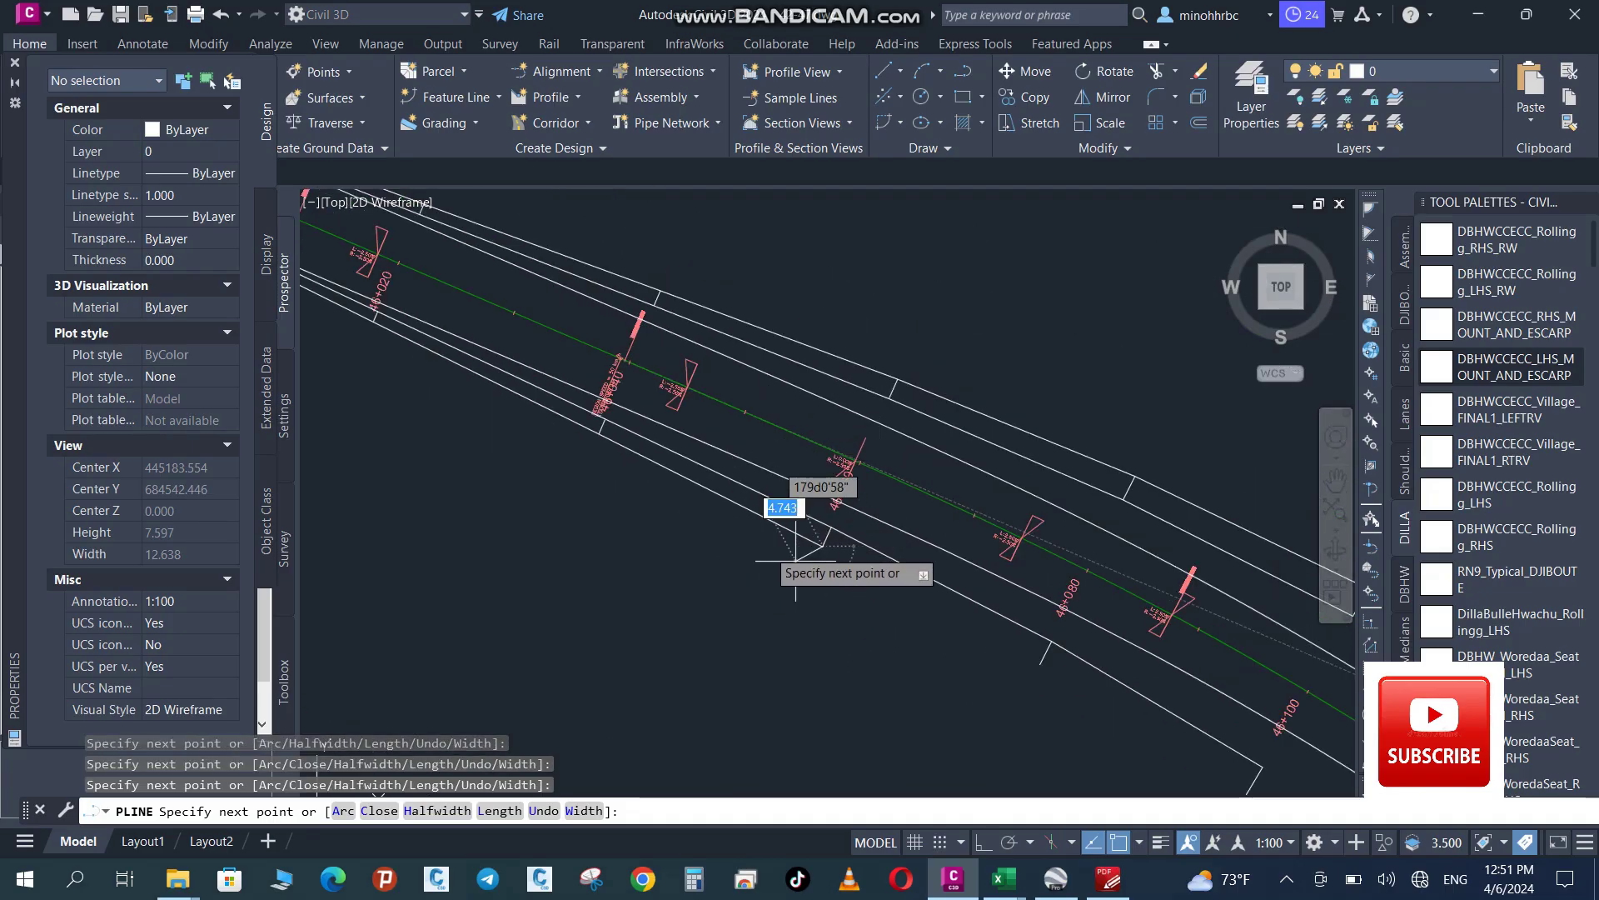
scroll(1083, 666, up, 2)
click(1160, 643)
scroll(1160, 643, down, 3)
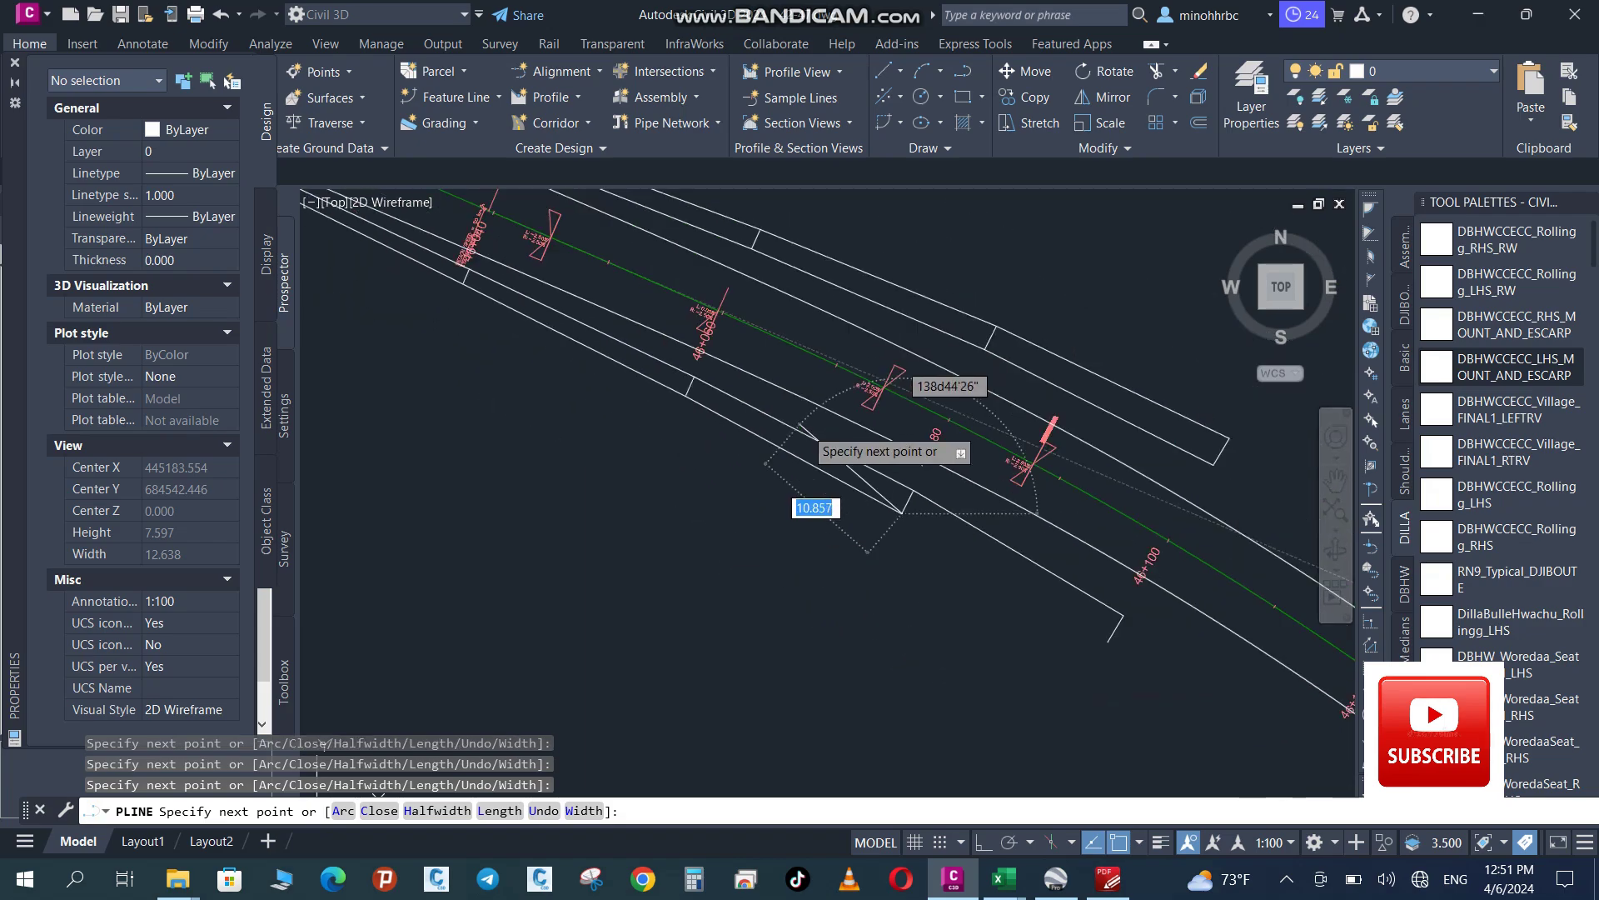
scroll(904, 550, up, 5)
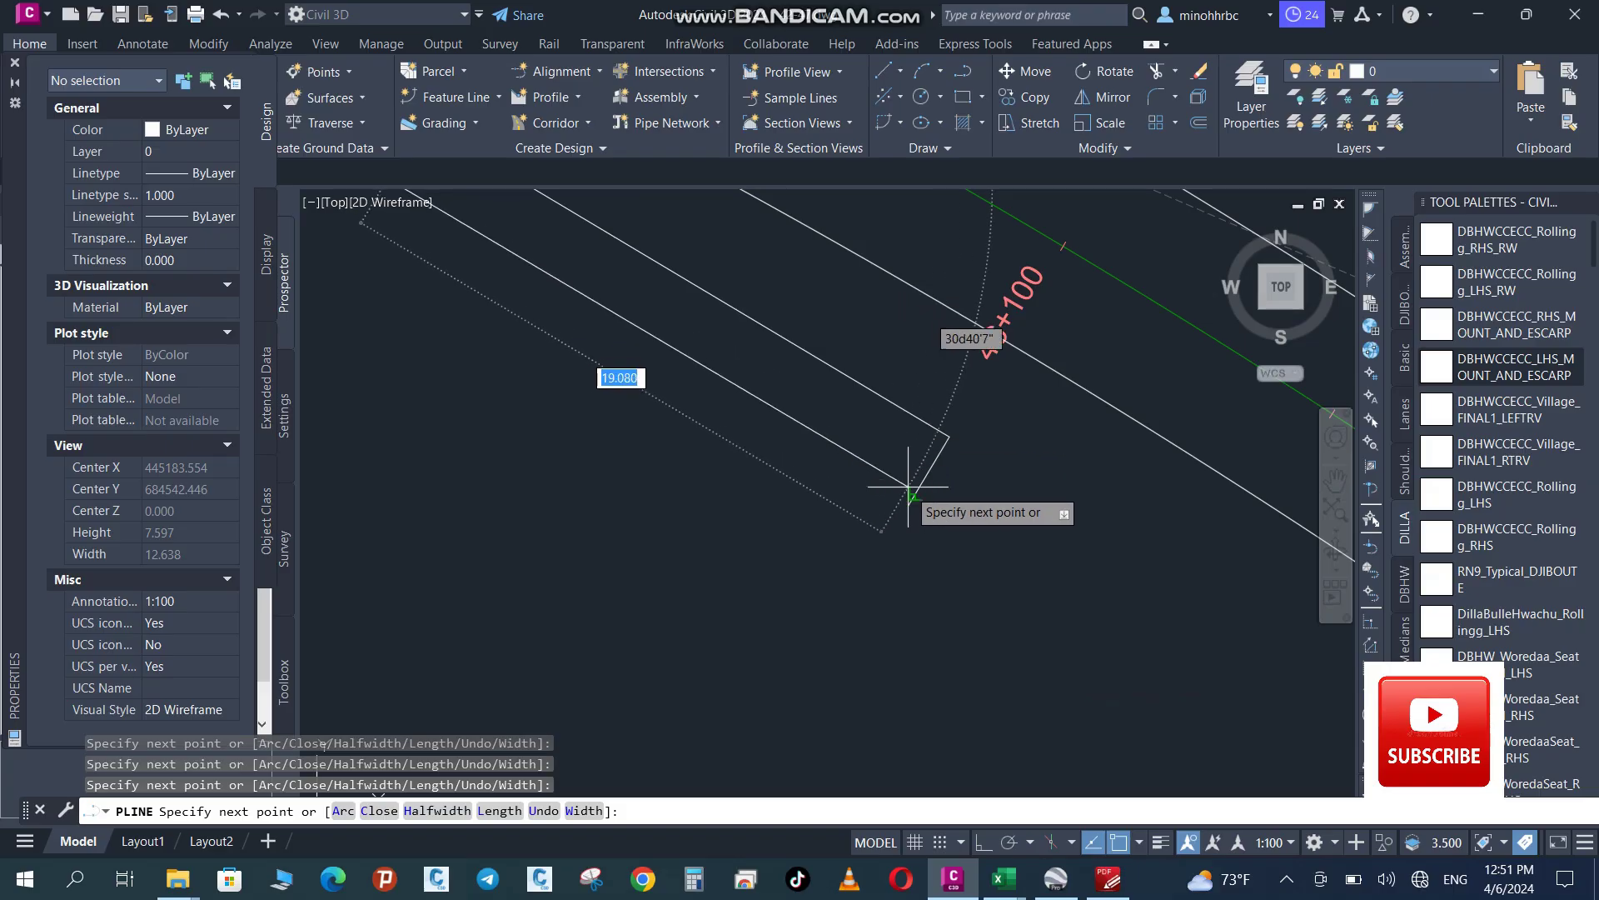
key(Escape)
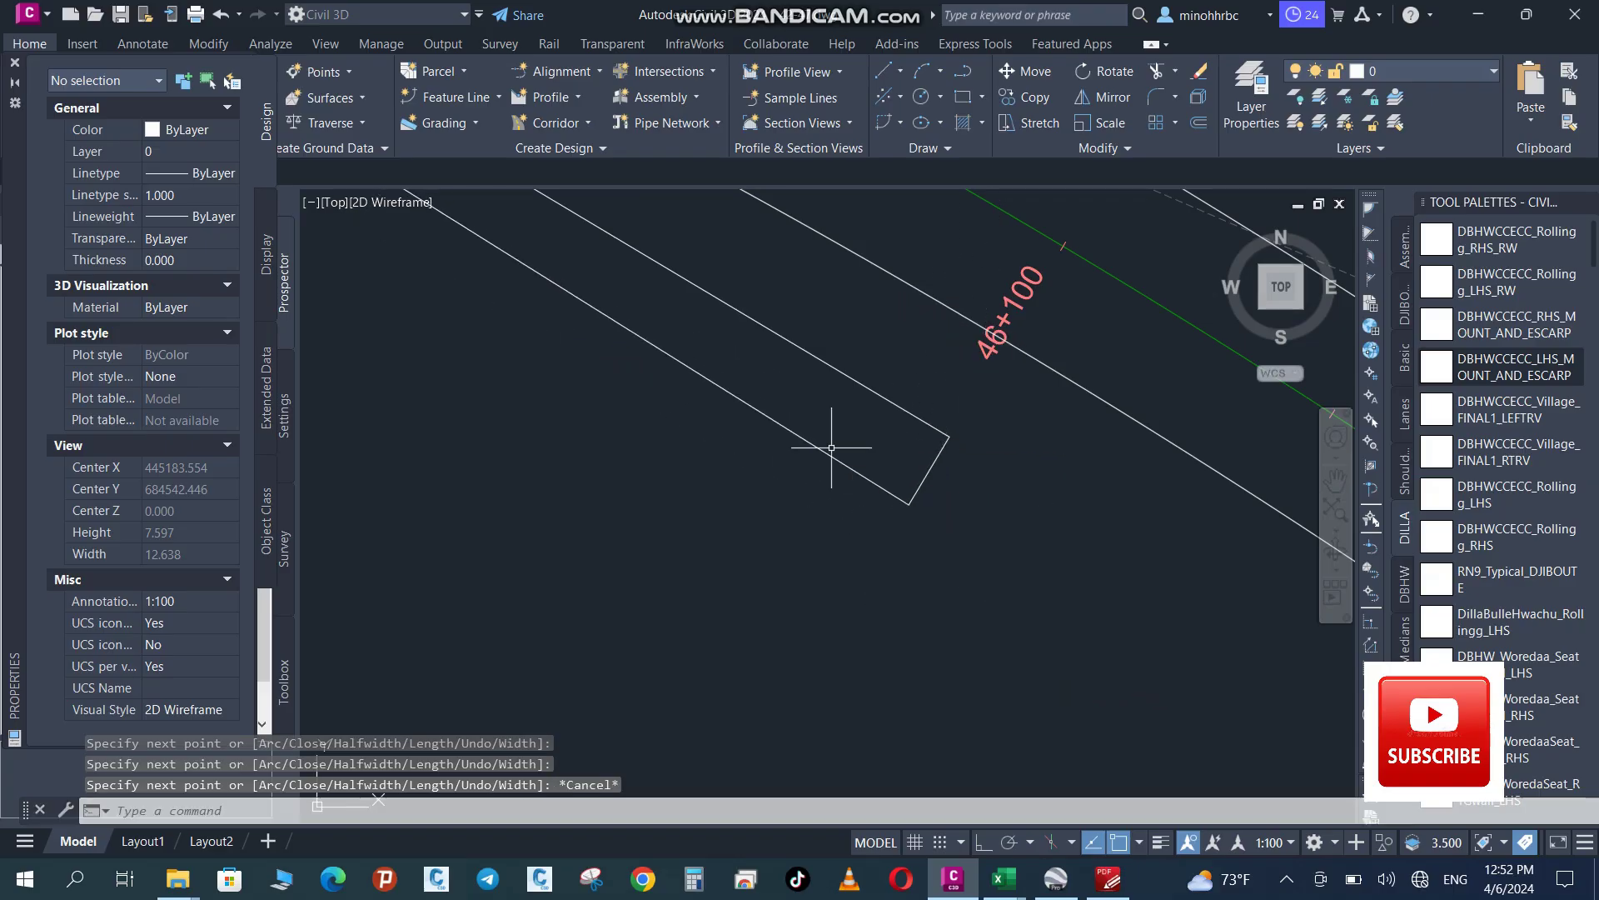
Examine the new edge polylines on both sides and the road alignment through station 47+120 to its end
scroll(825, 440, down, 4)
scroll(825, 440, down, 12)
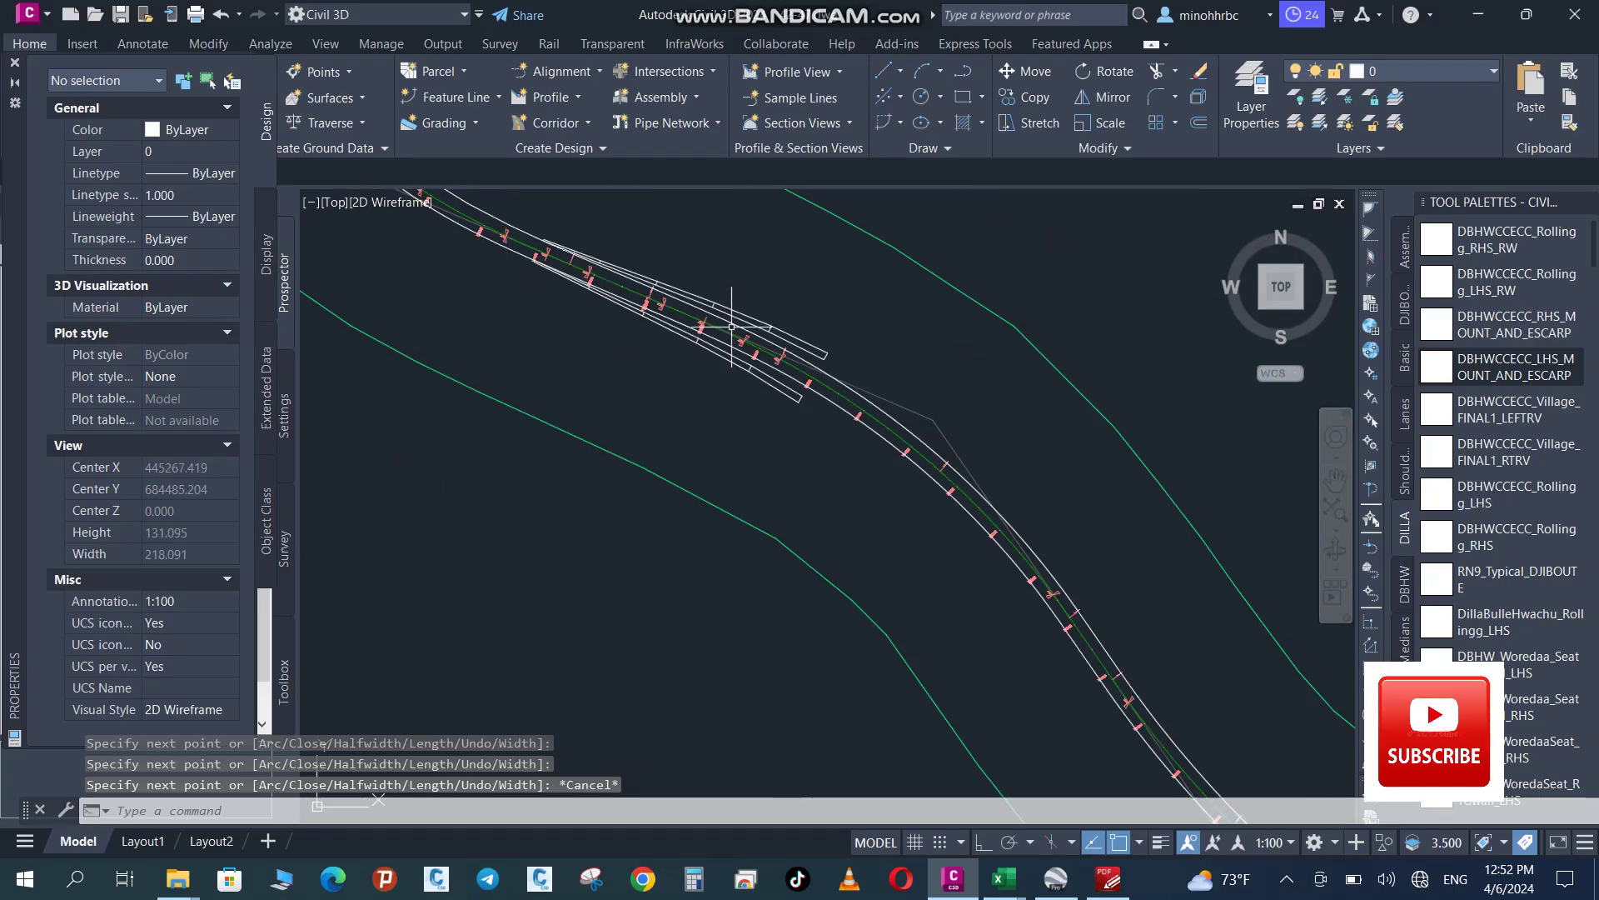
scroll(768, 341, up, 1)
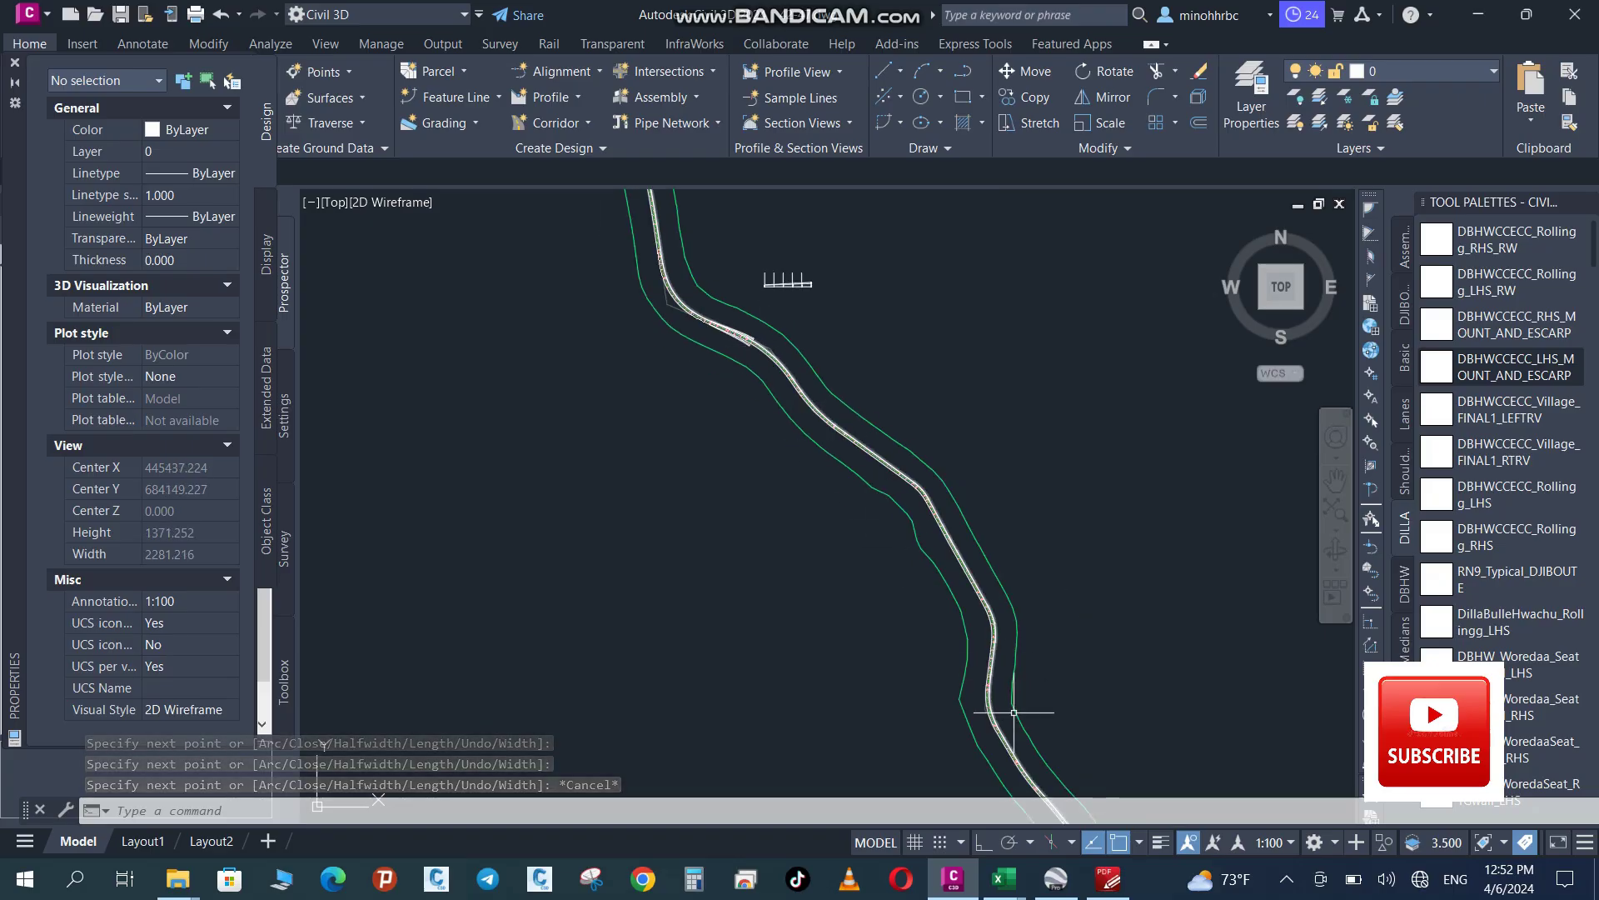
scroll(983, 724, up, 3)
scroll(845, 523, down, 8)
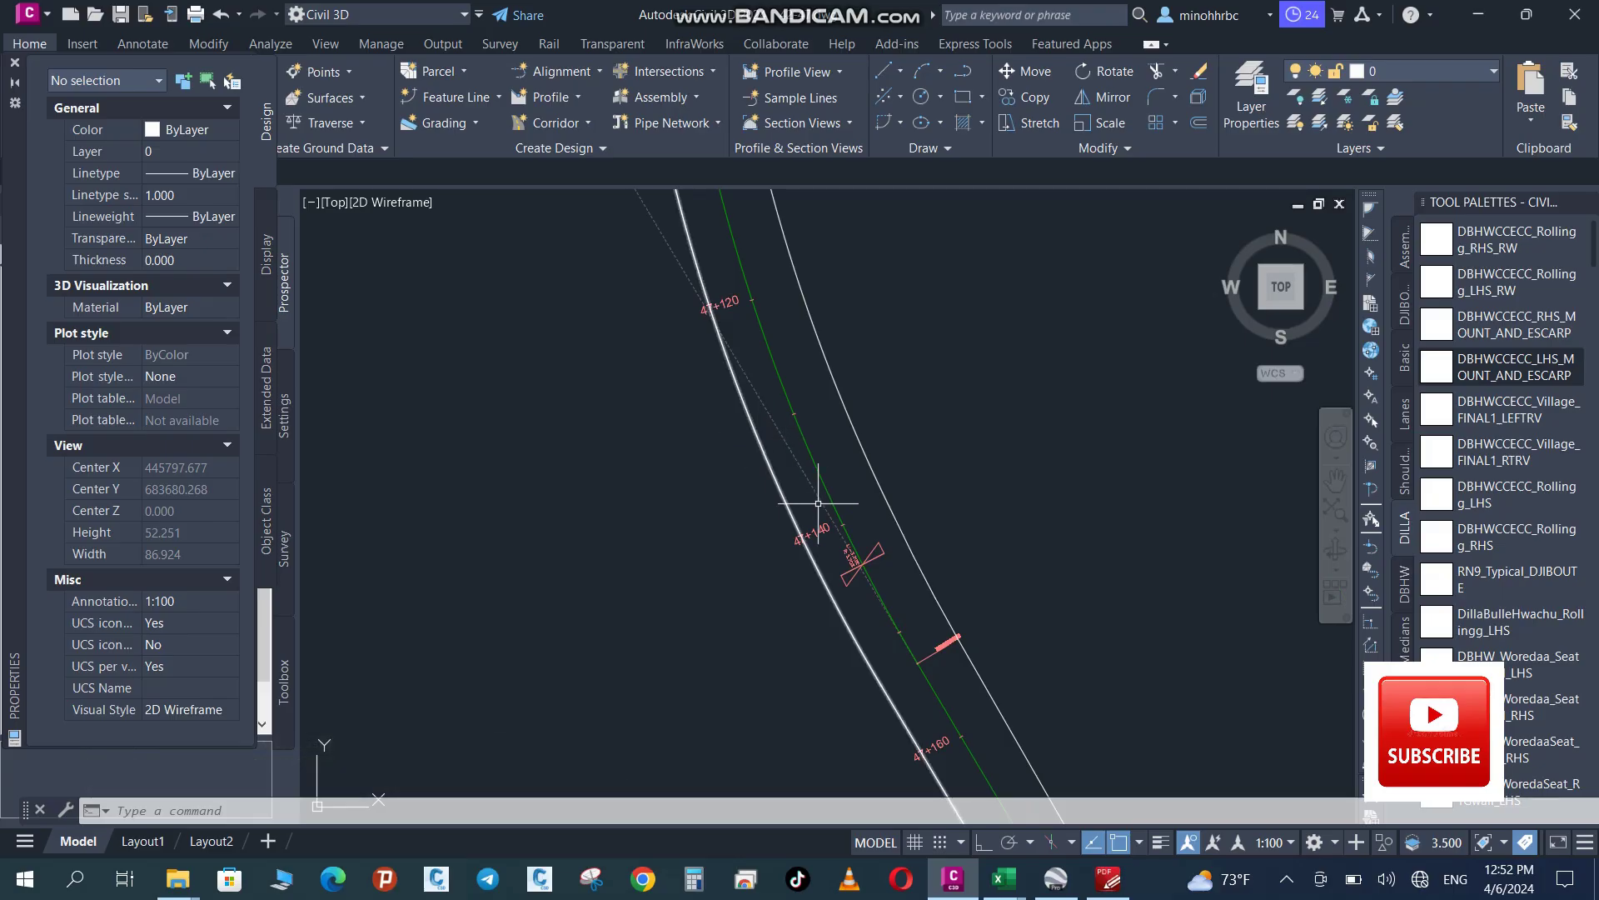
scroll(845, 524, down, 6)
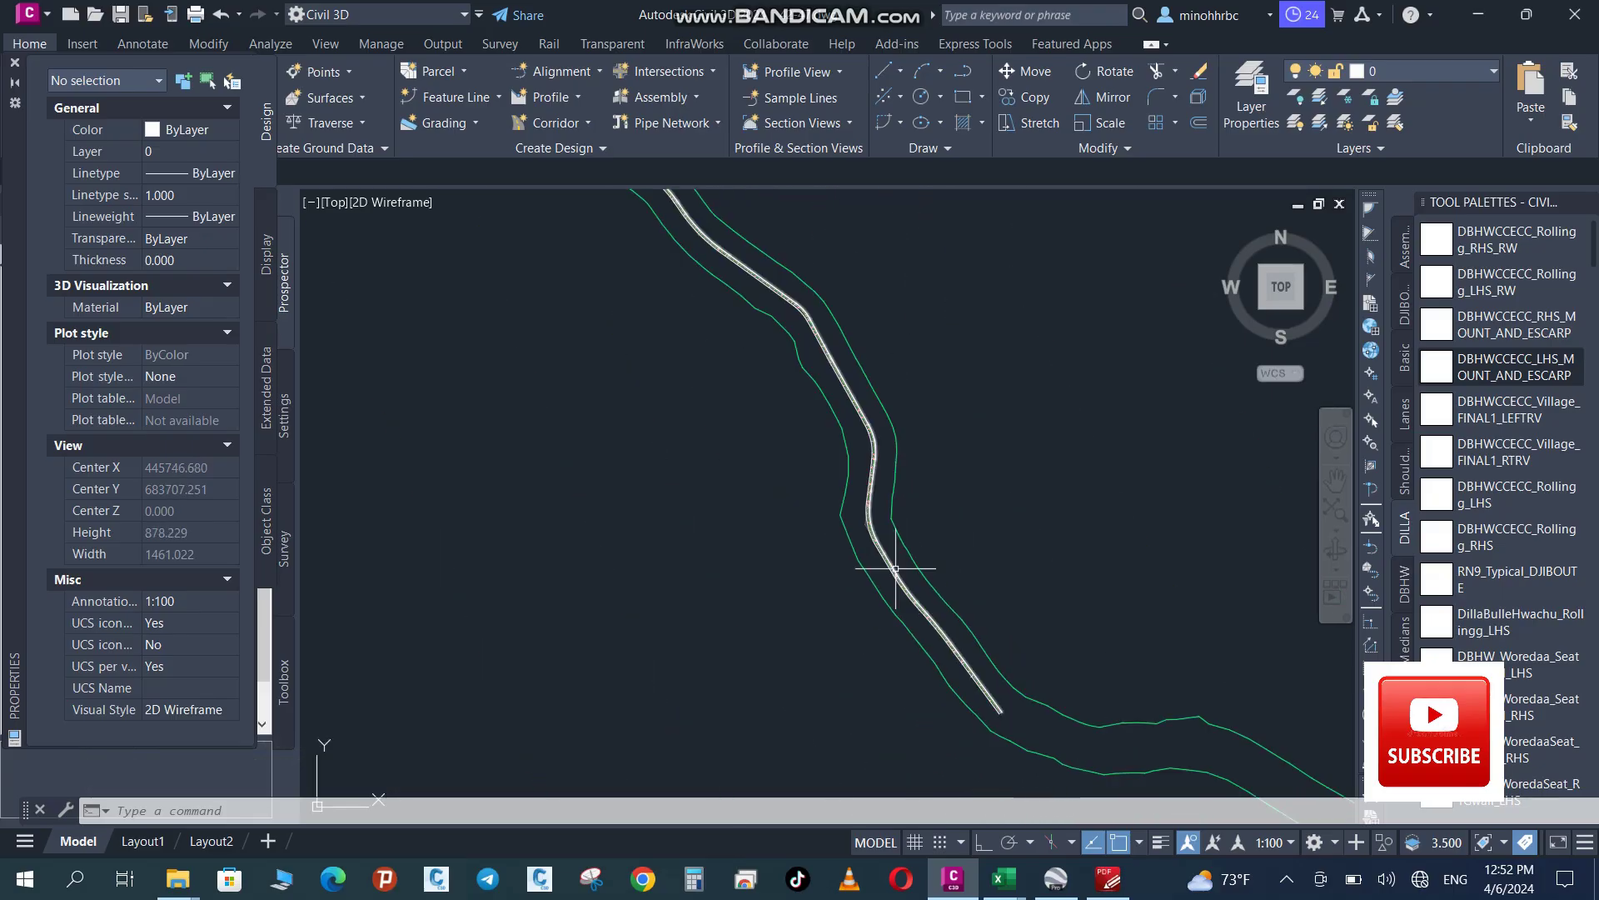
scroll(762, 324, up, 8)
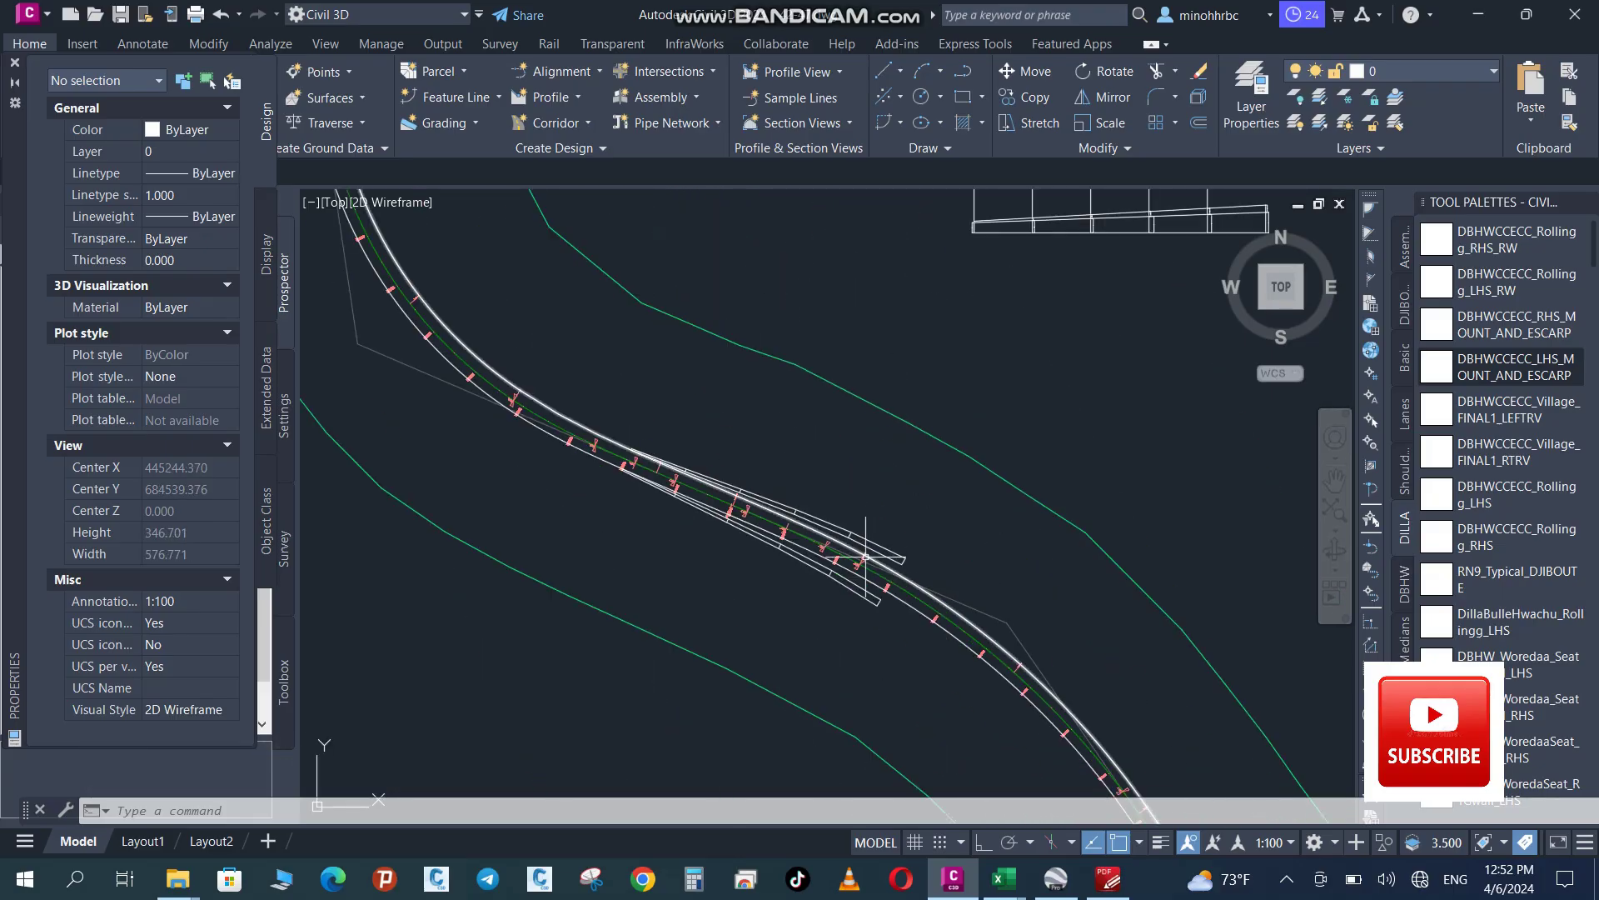
scroll(883, 442, down, 8)
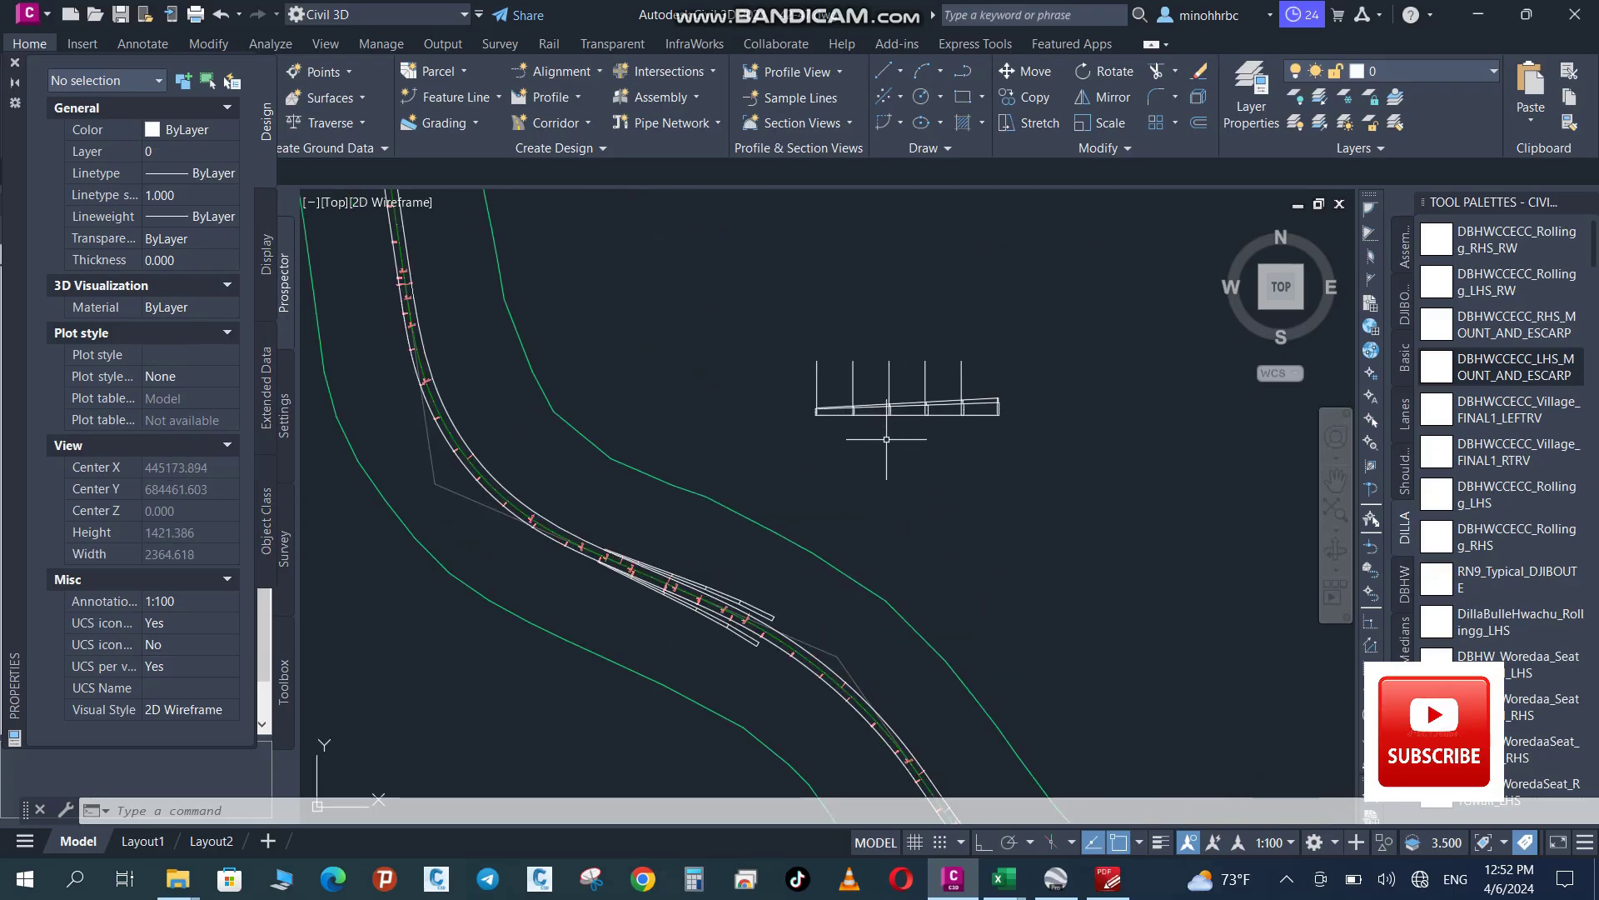
Erase the whole auxiliary taper diagram with its five vertical lines beside the road
click(1083, 454)
click(707, 271)
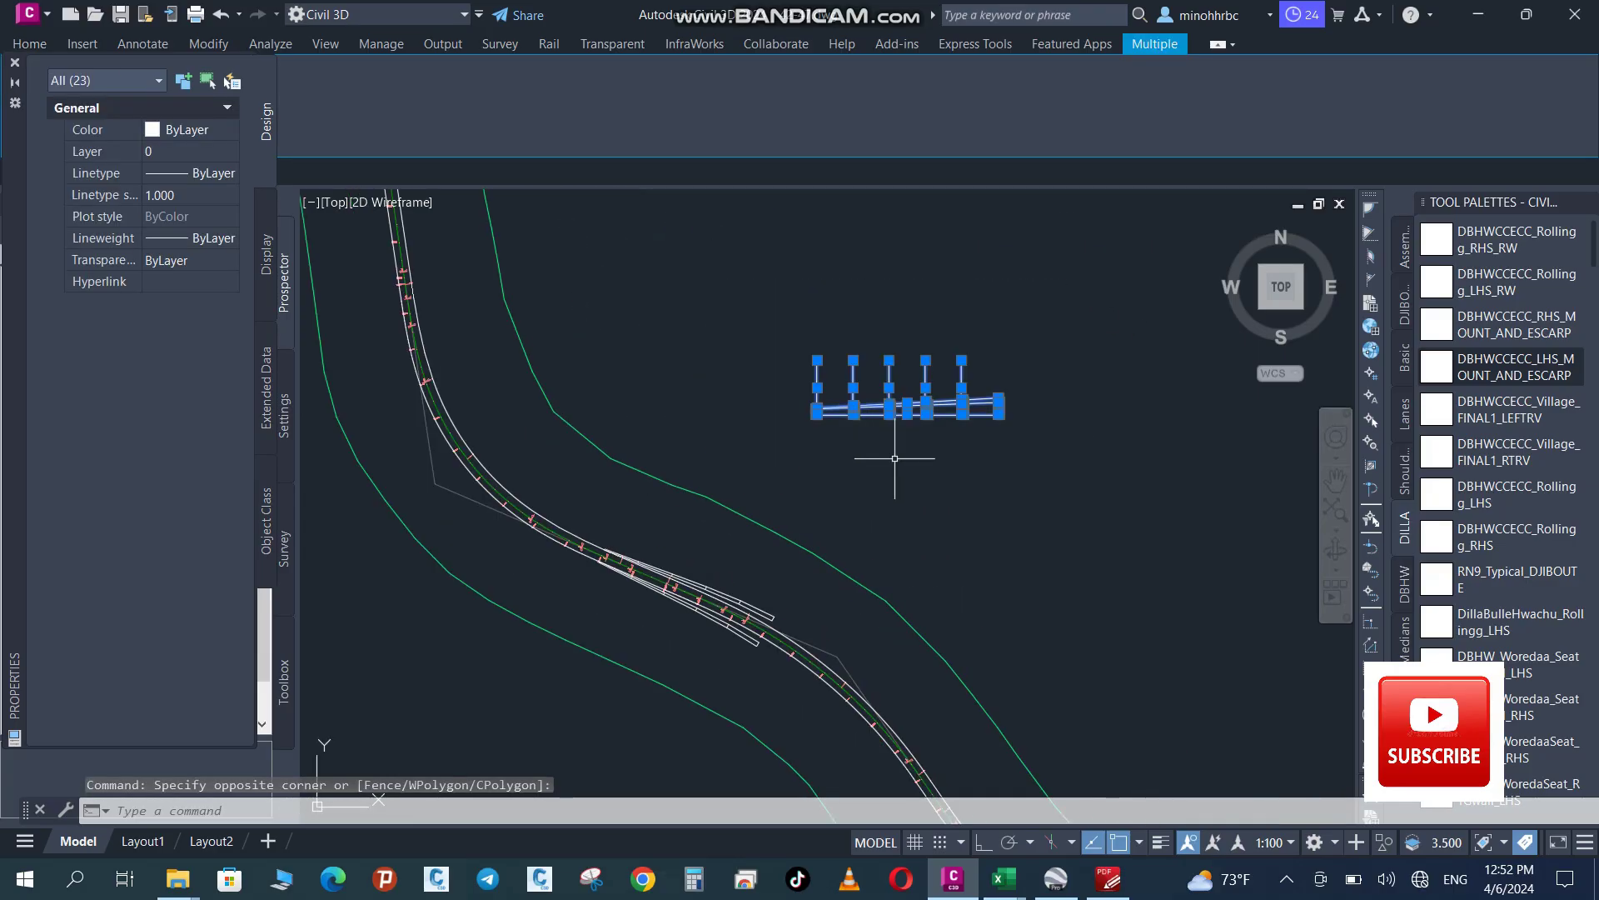
key(Delete)
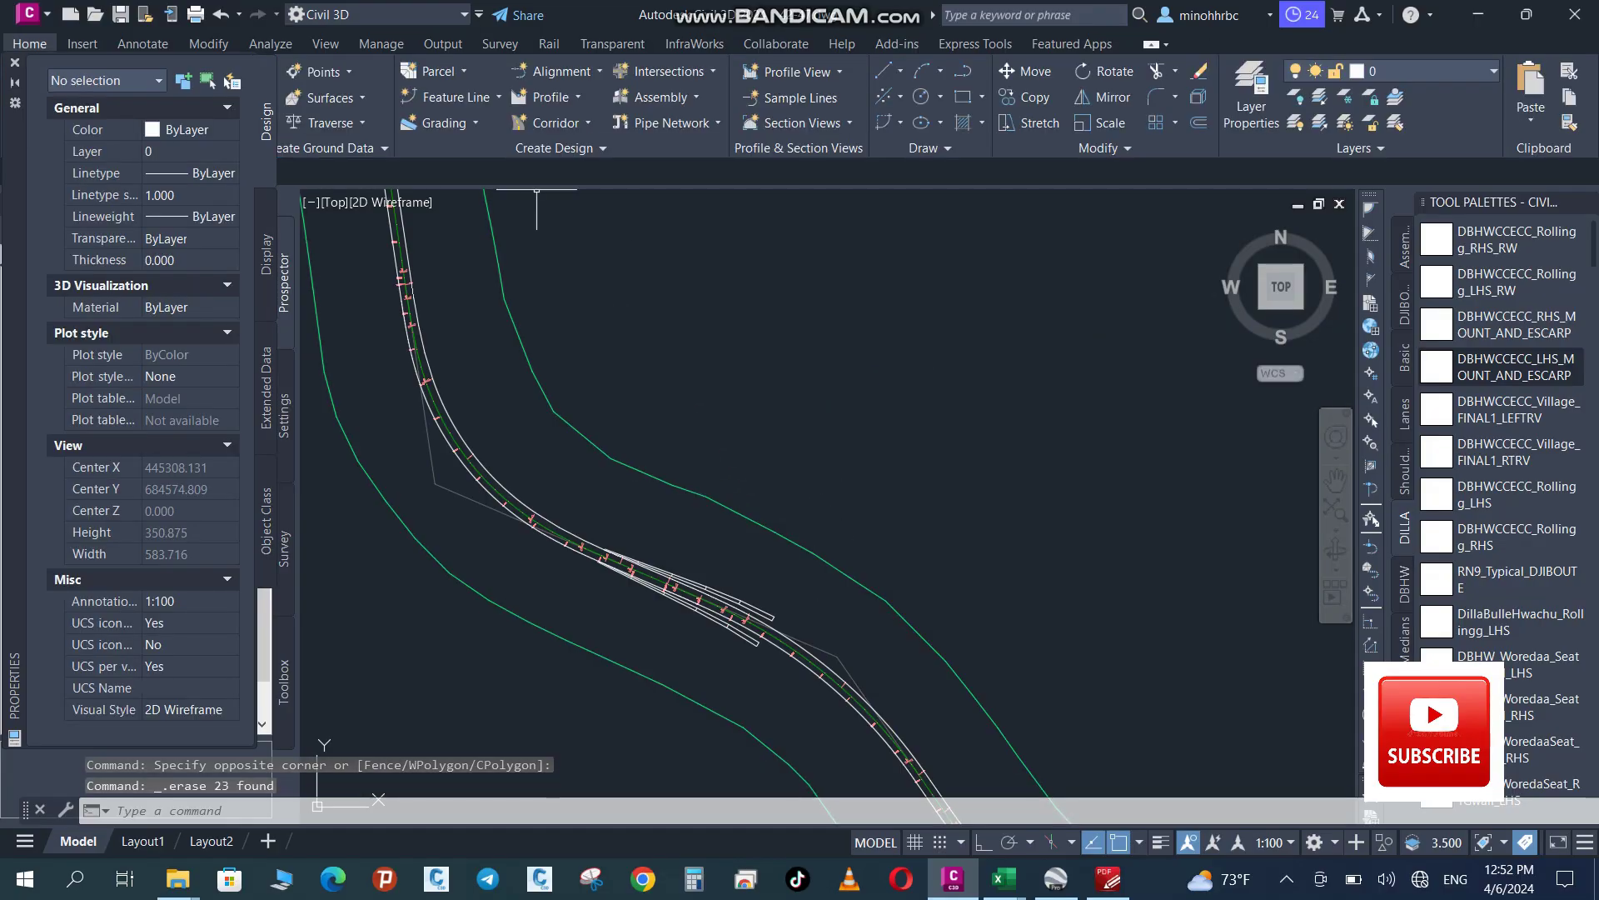
Create the corridor CORR 42-47 on alignment 42-47 with profile PRO, assembly MOUNT and target surface EG
click(556, 124)
click(570, 155)
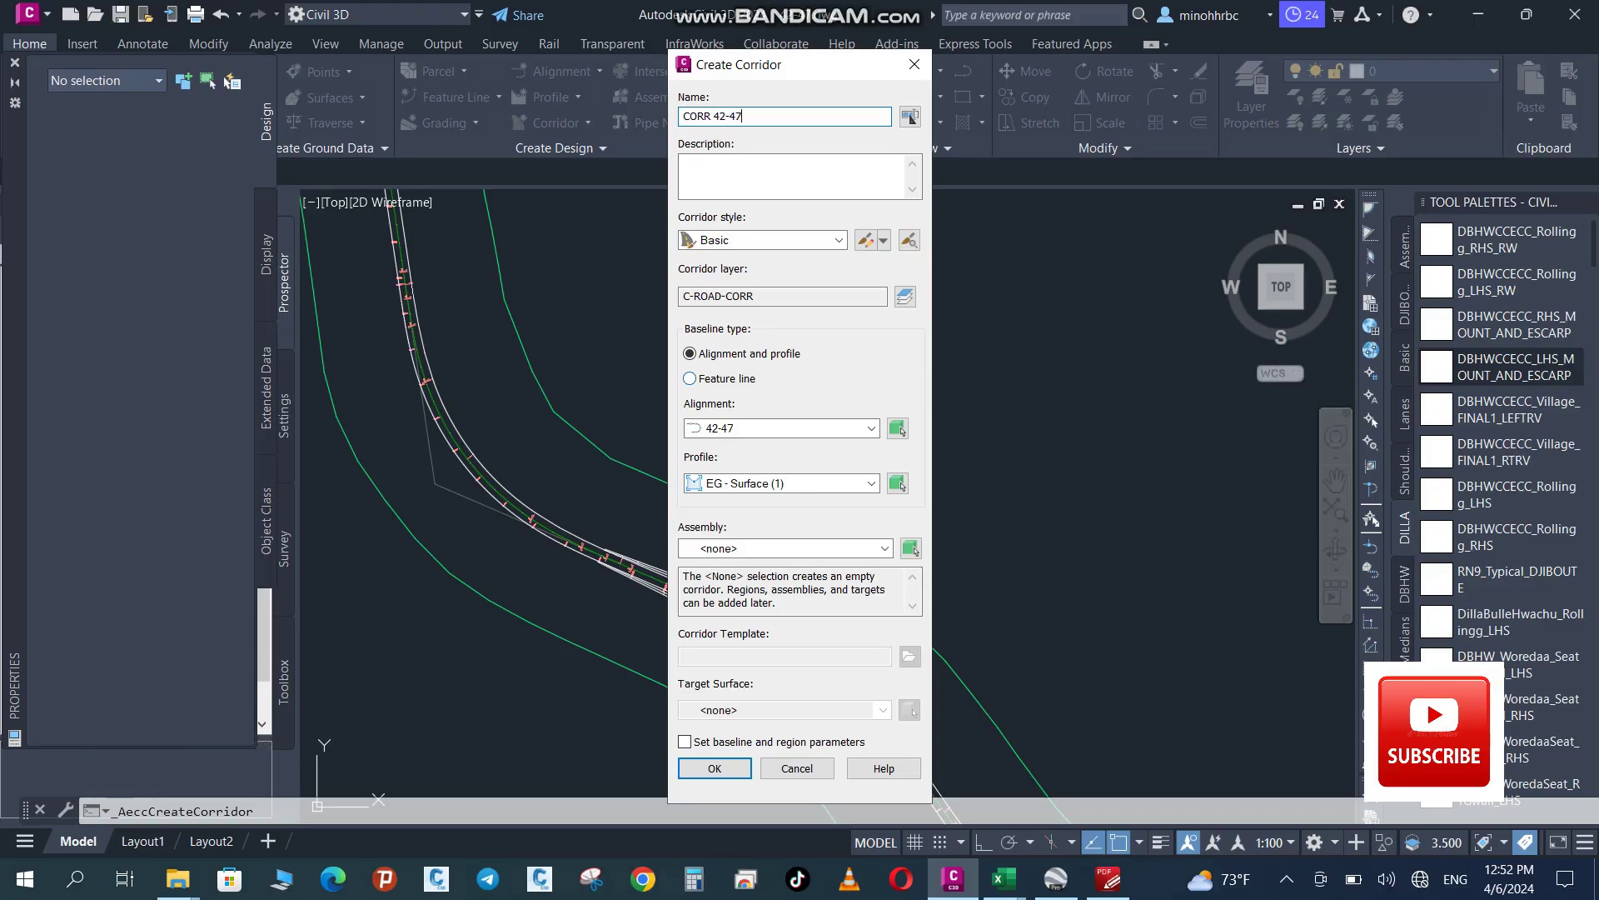
click(871, 483)
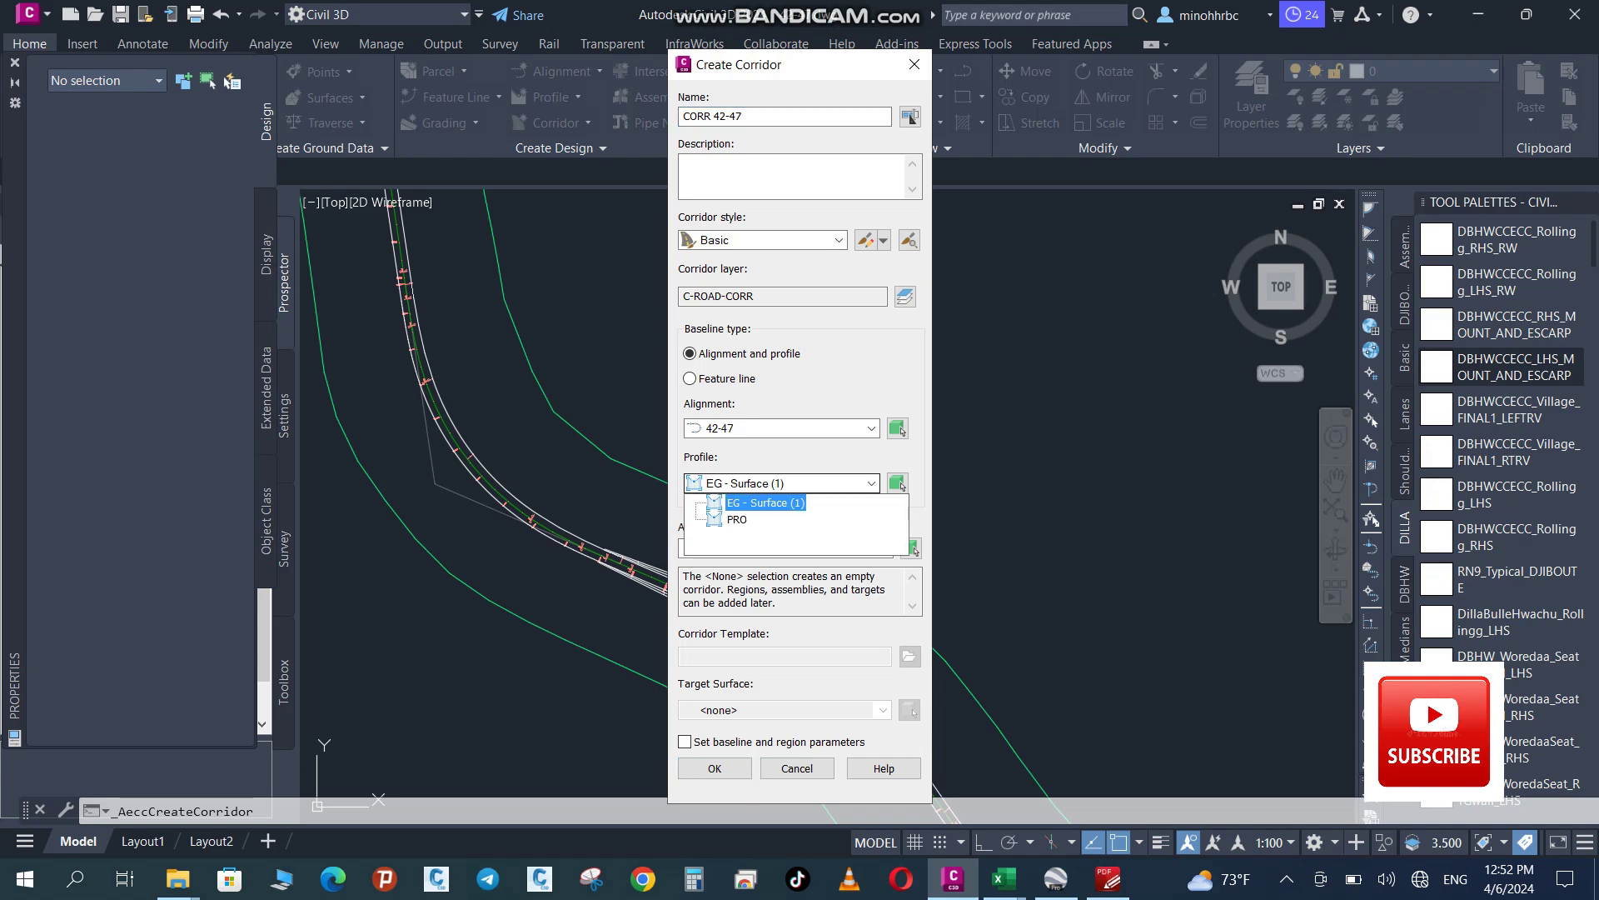
click(737, 519)
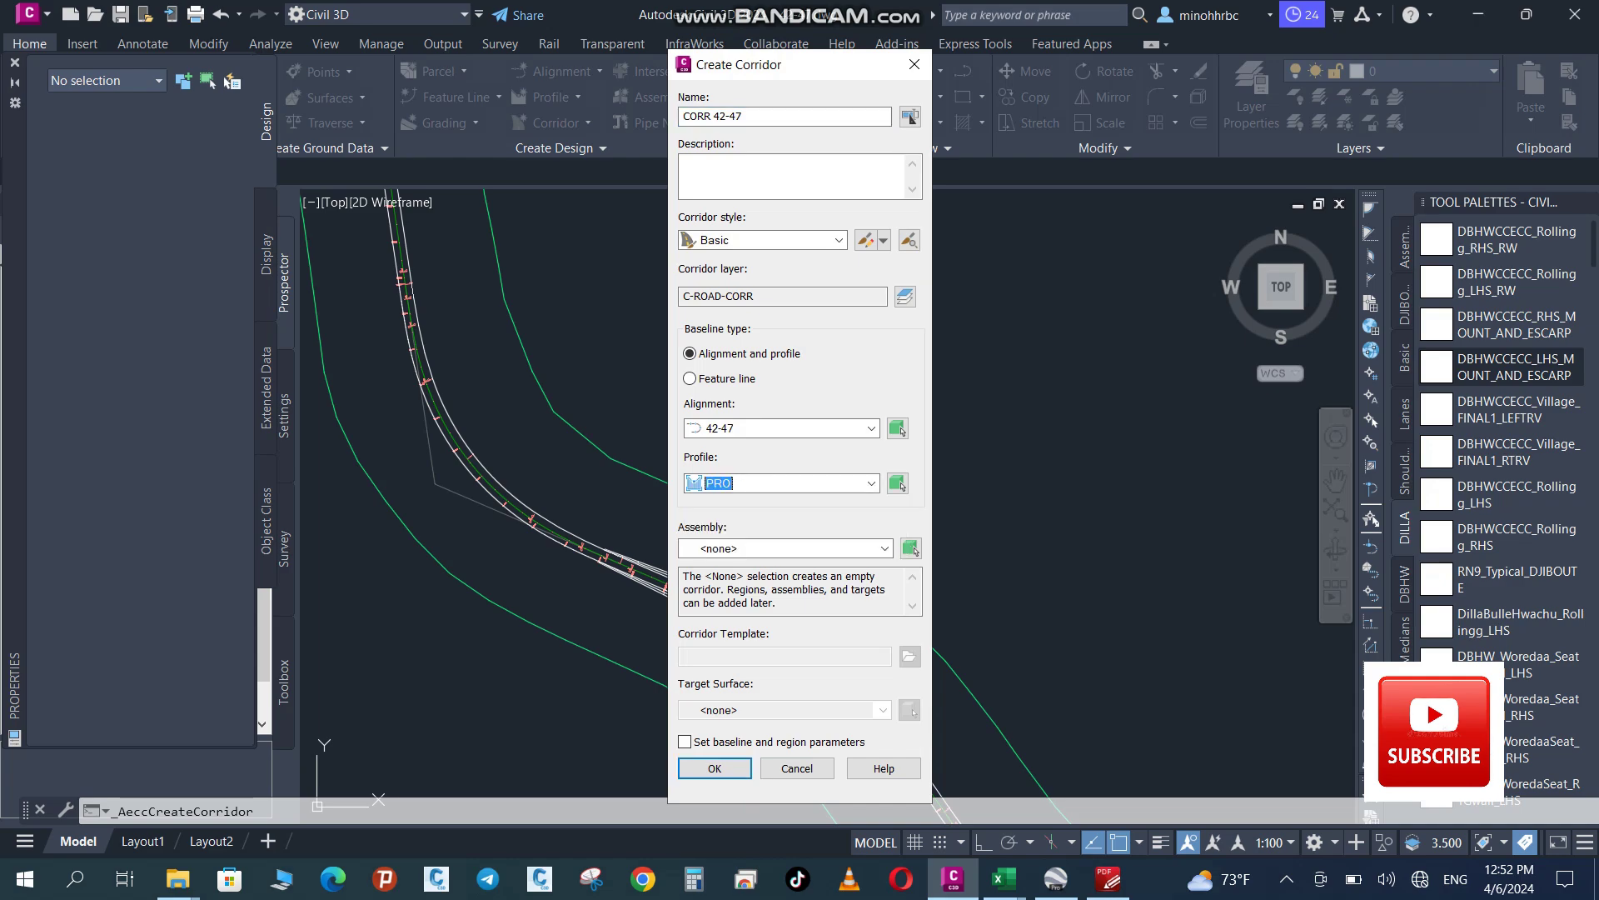
click(884, 548)
click(739, 601)
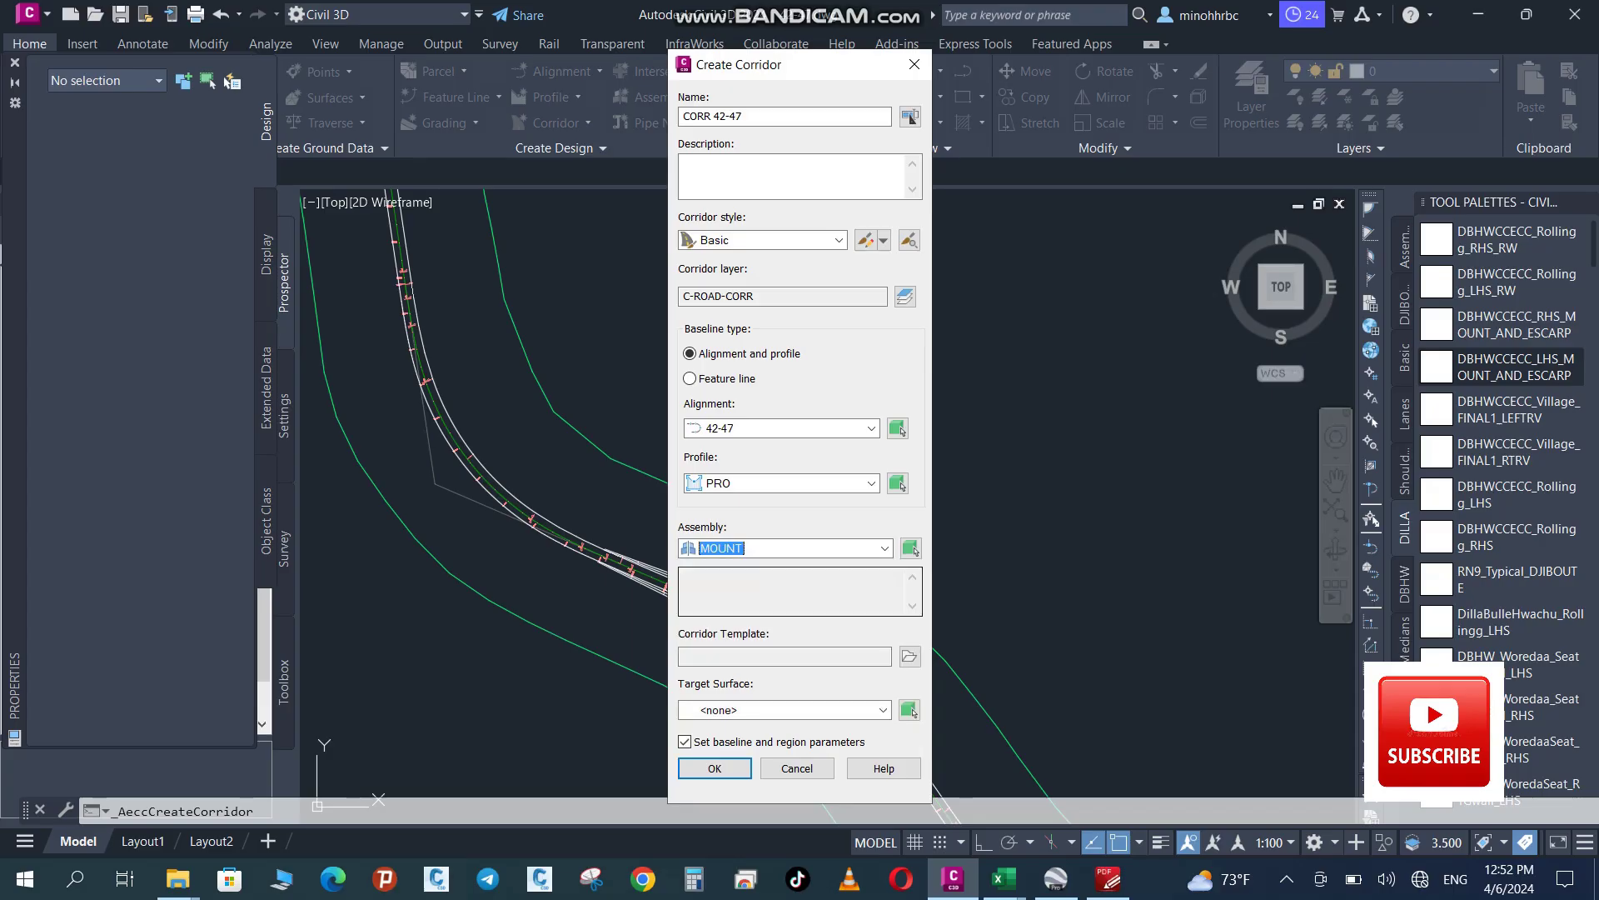
click(883, 710)
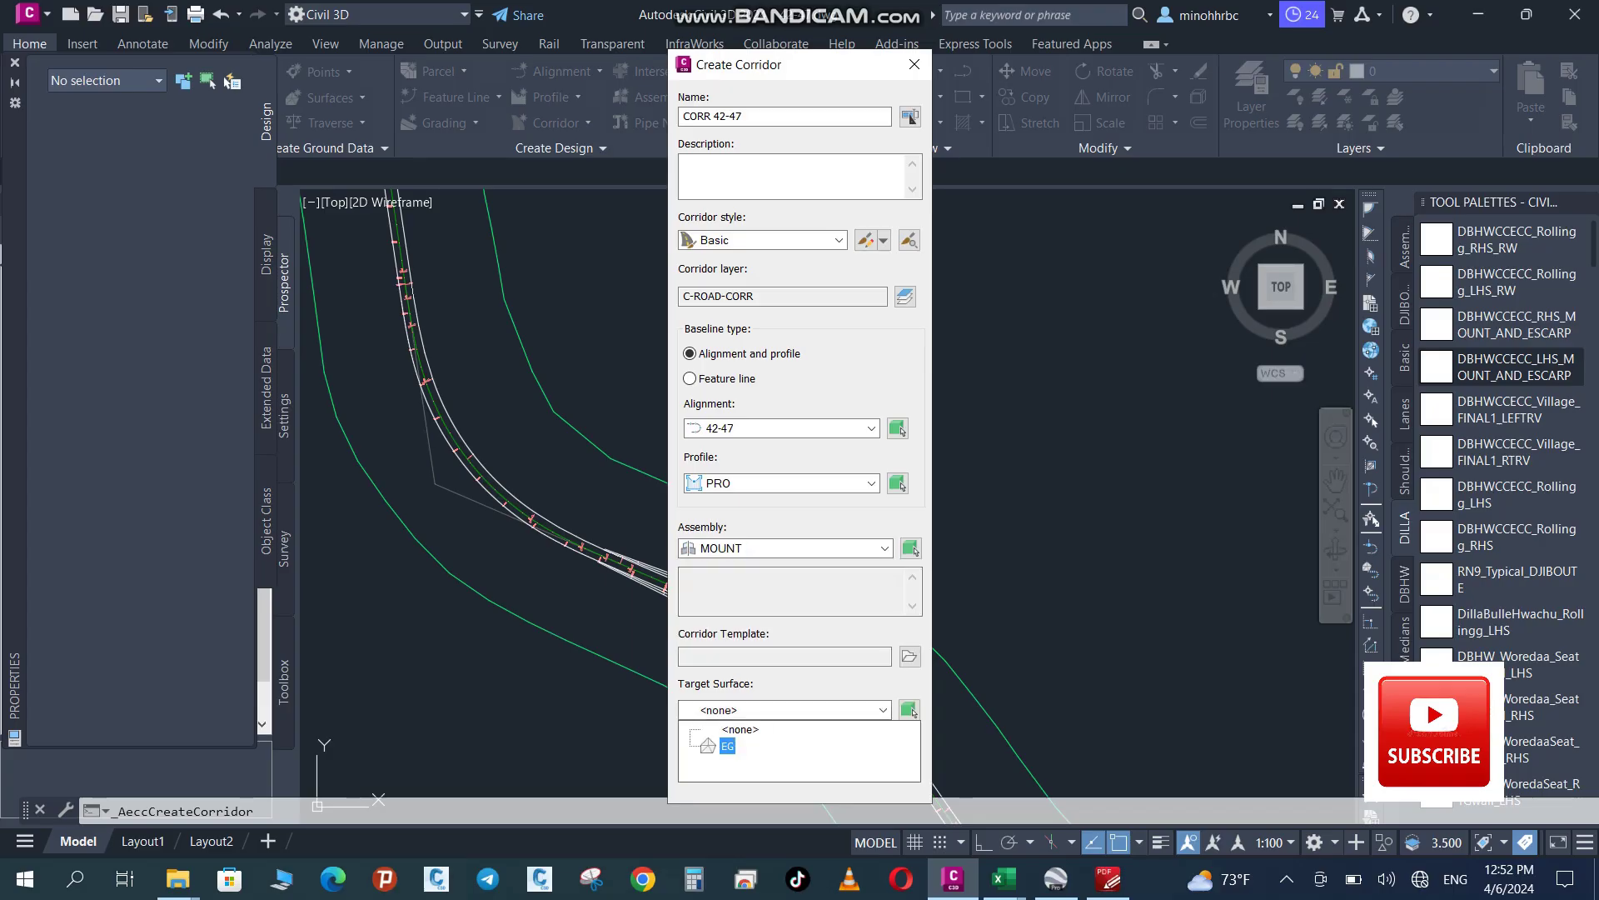
click(724, 743)
click(715, 767)
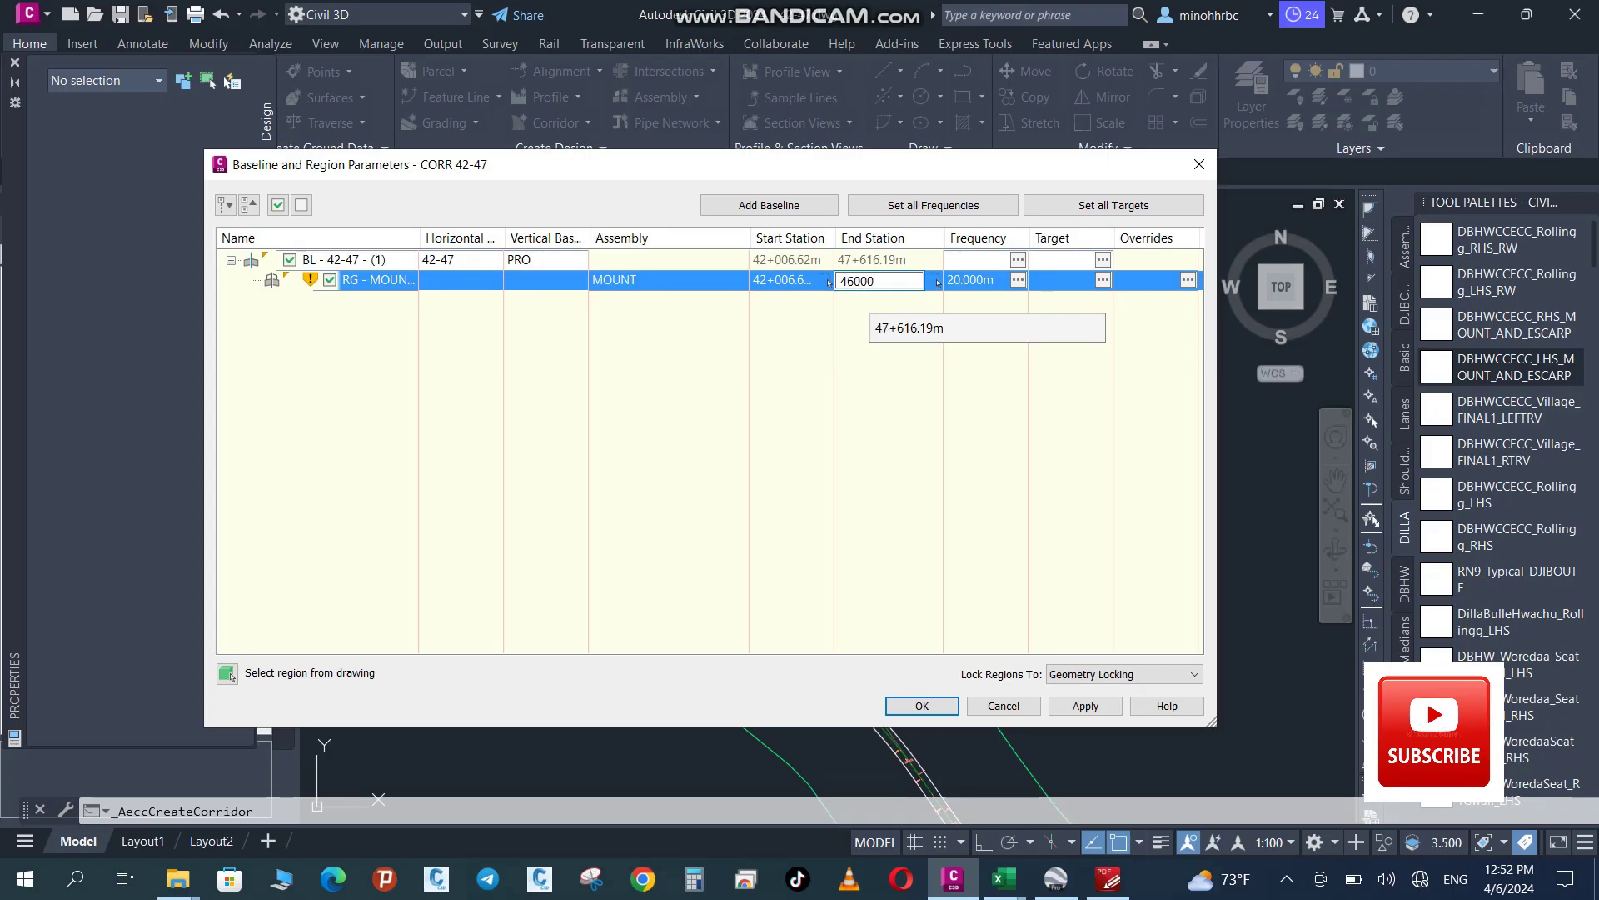
Set the first region's end station to 46+000 and insert another region with the MOUNT assembly after it
key(Return)
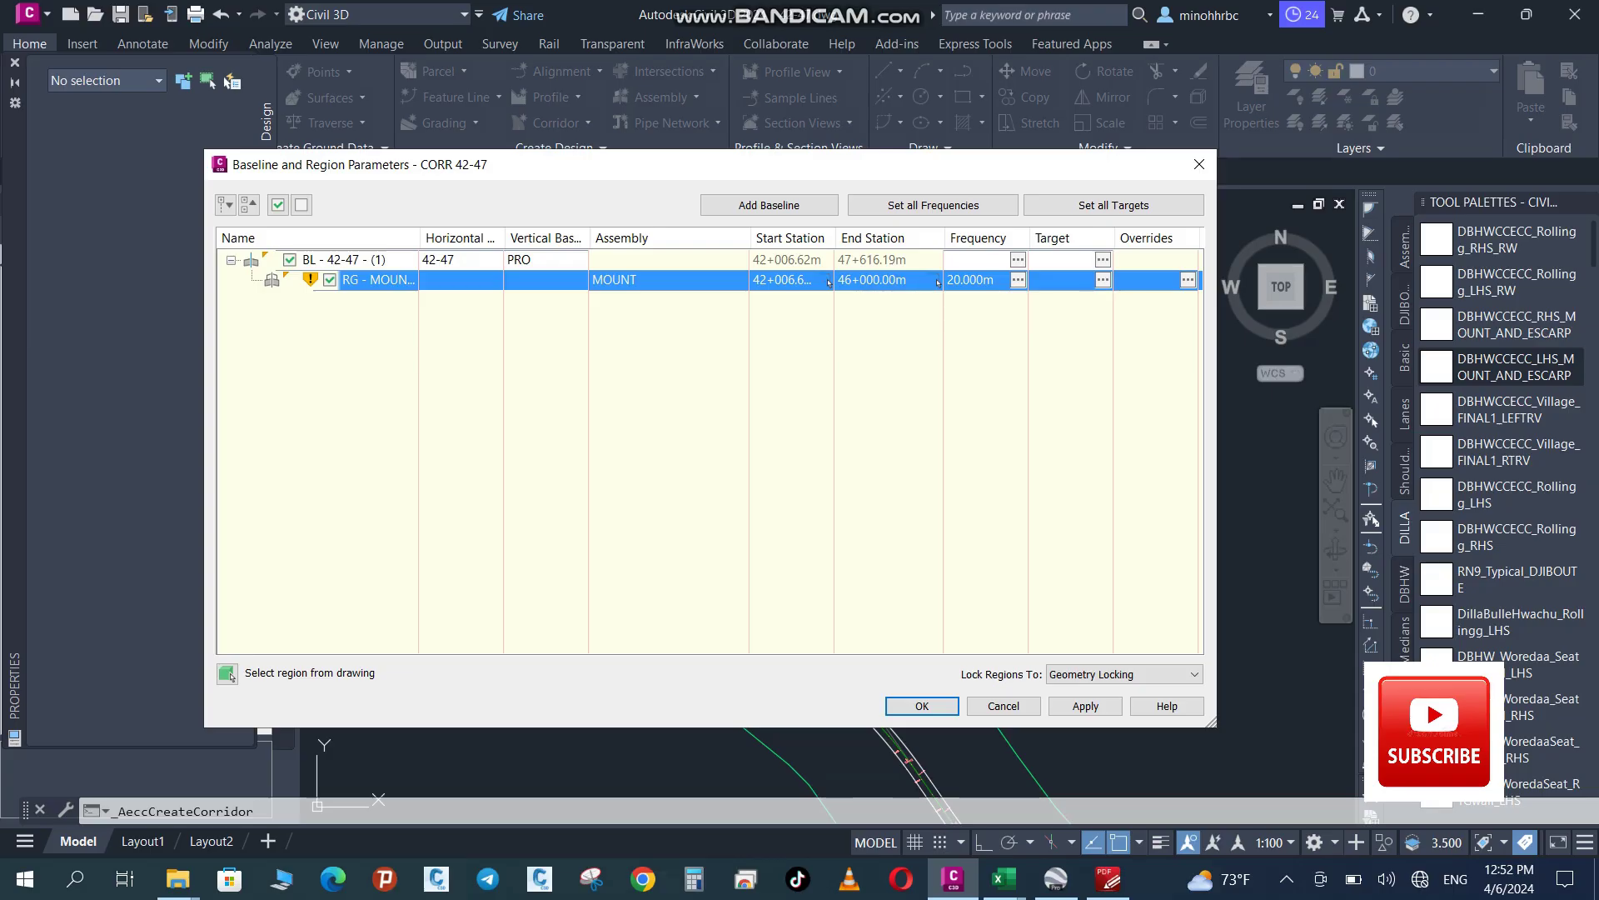
right_click(867, 279)
click(916, 305)
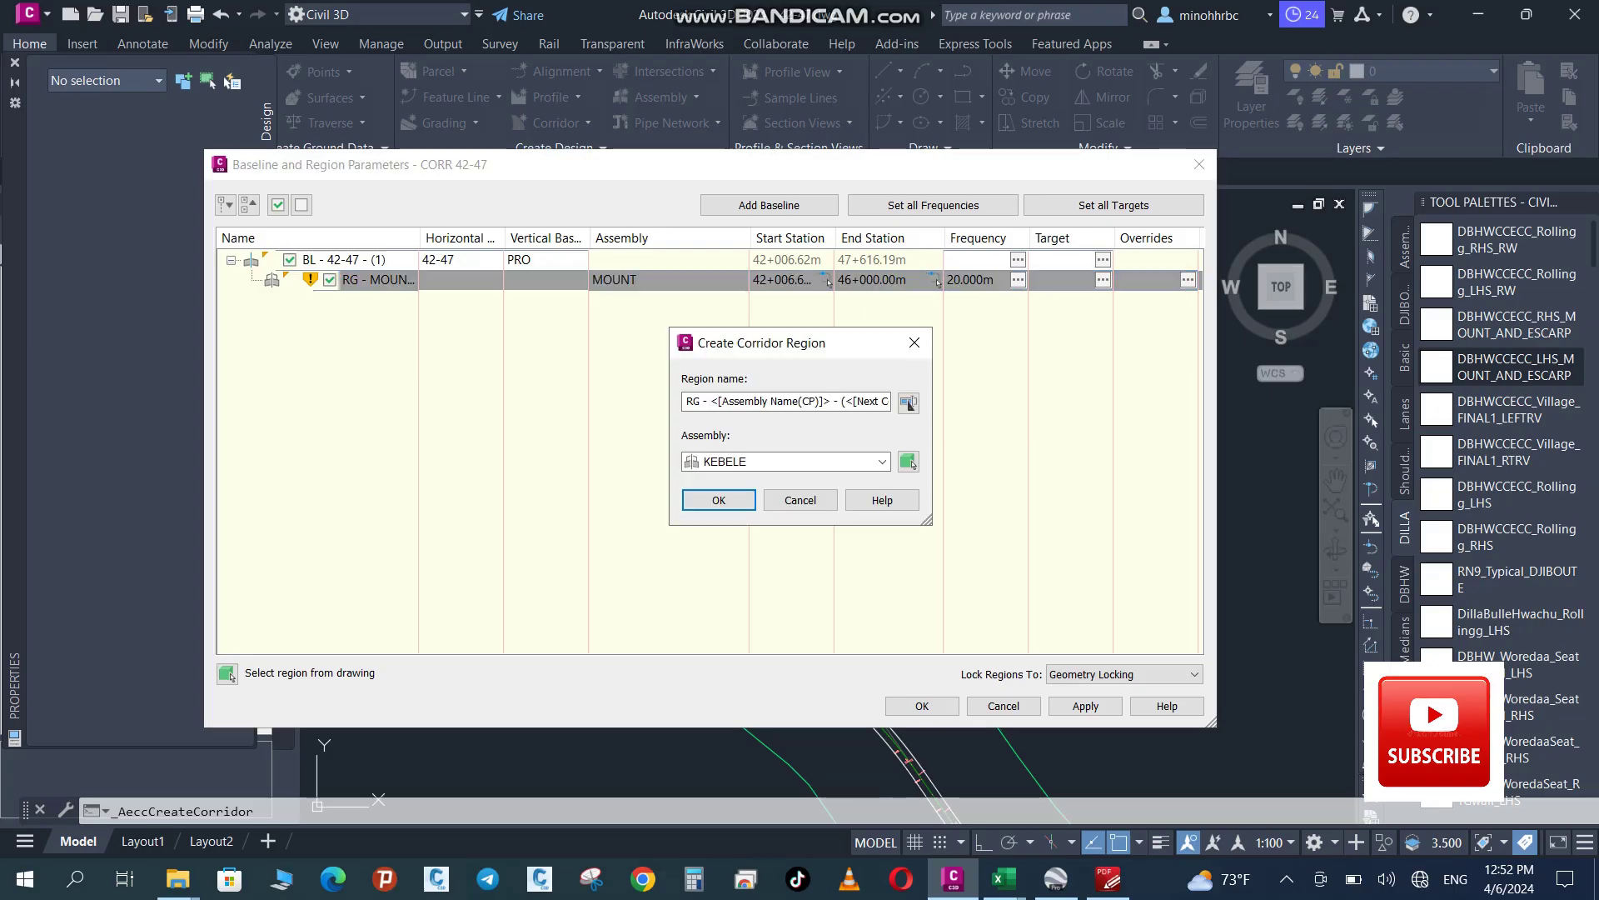
click(882, 462)
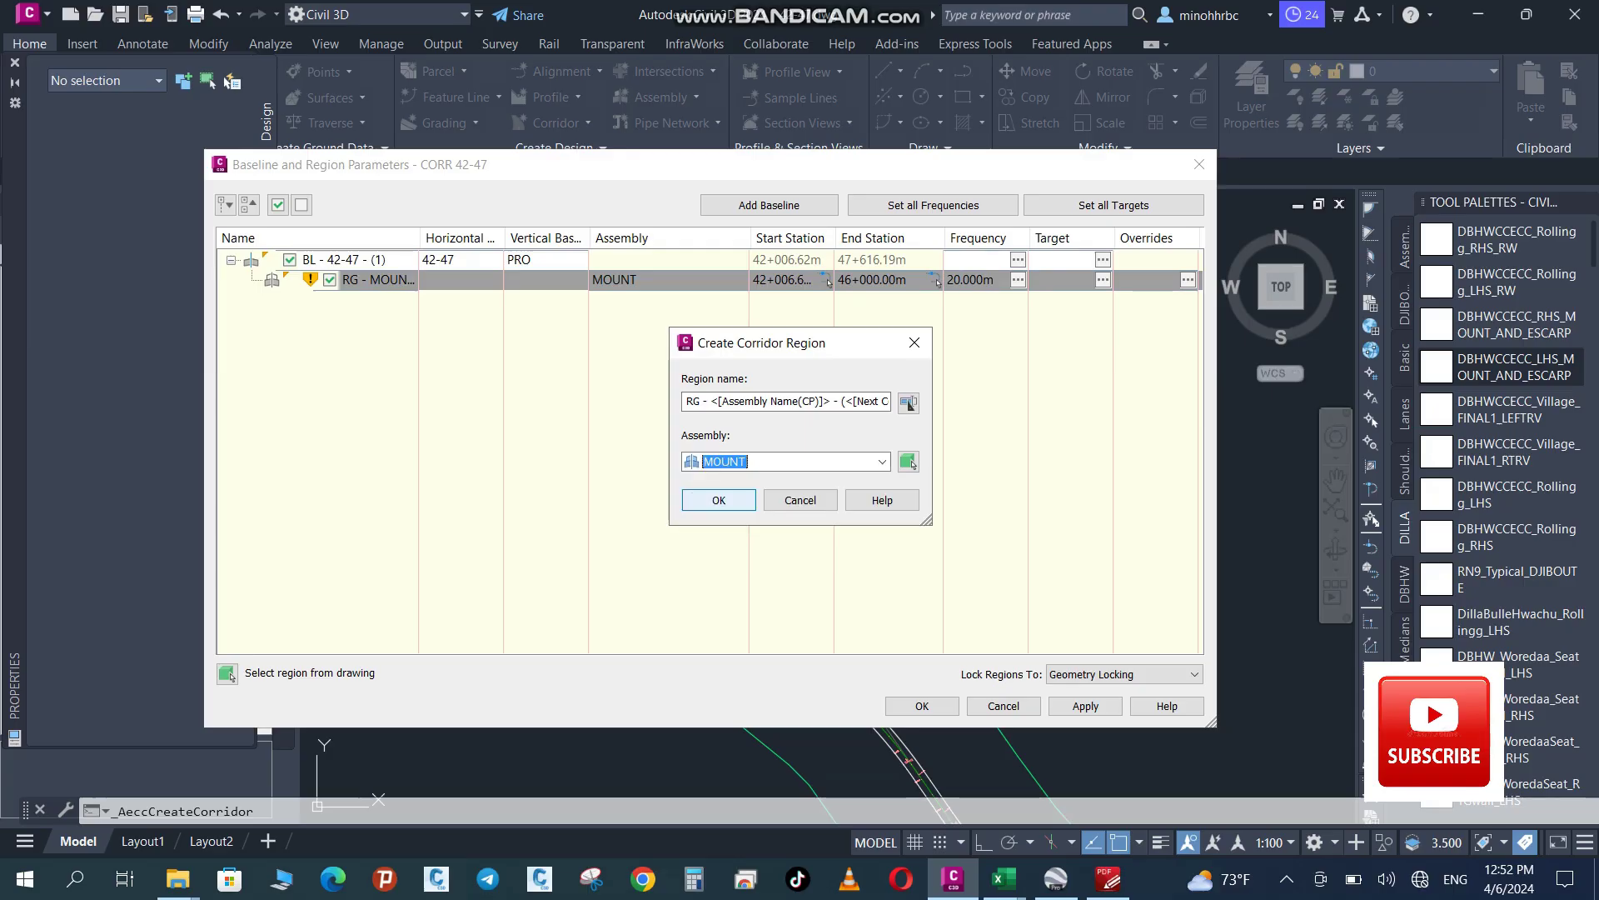
click(720, 500)
Set the second MOUNT region's start station to 46+000.01 and its end station to 46+099.90
click(669, 300)
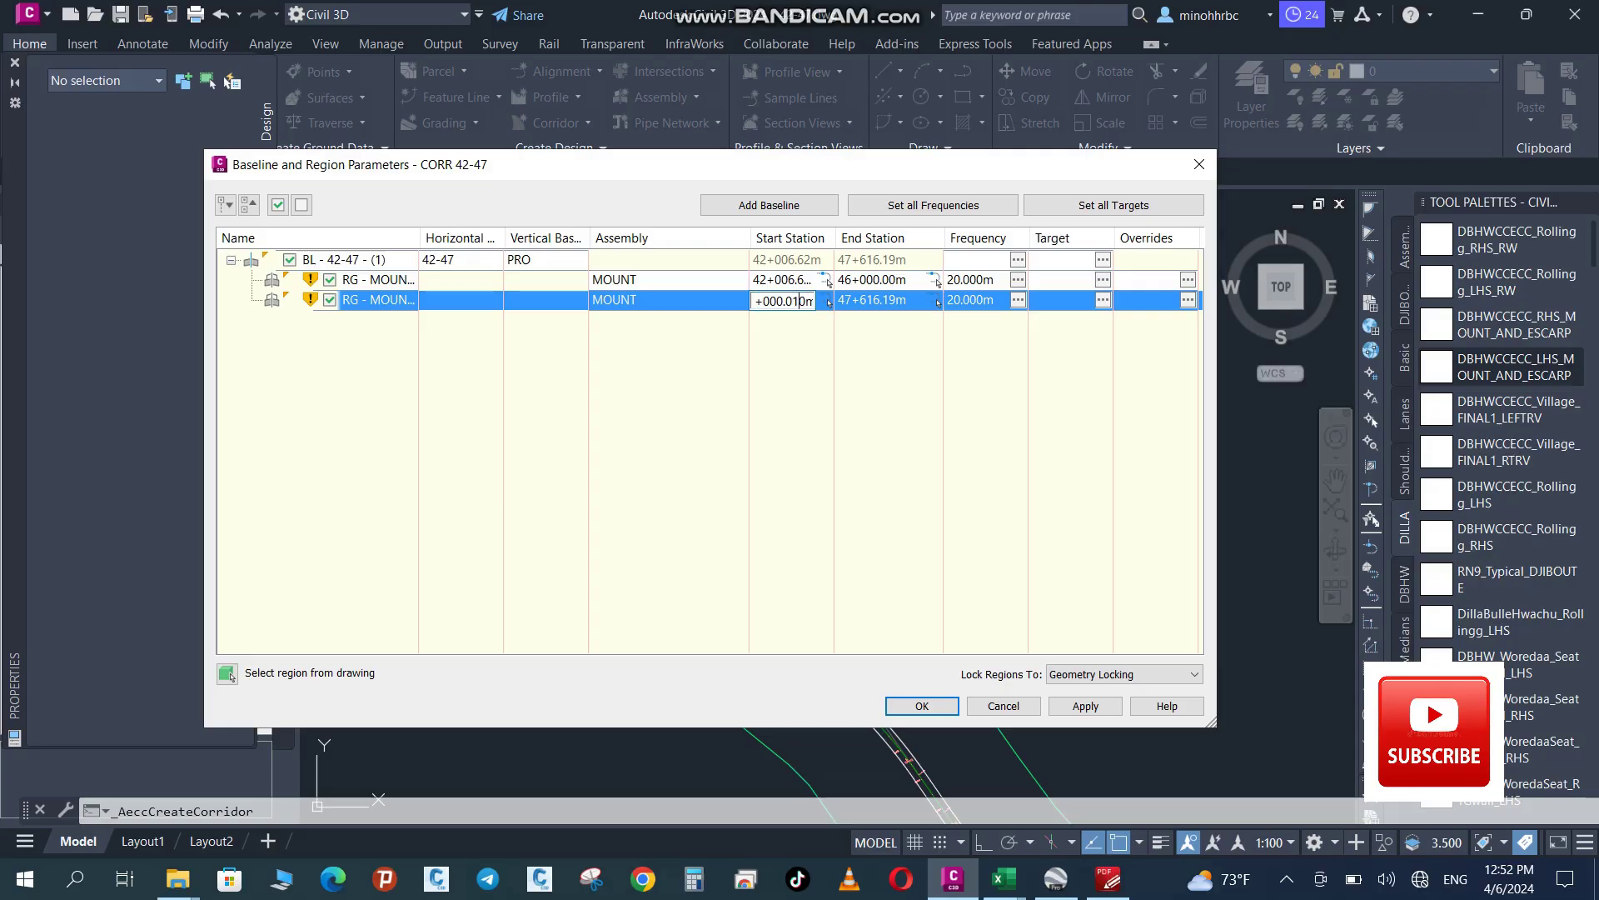
key(Tab)
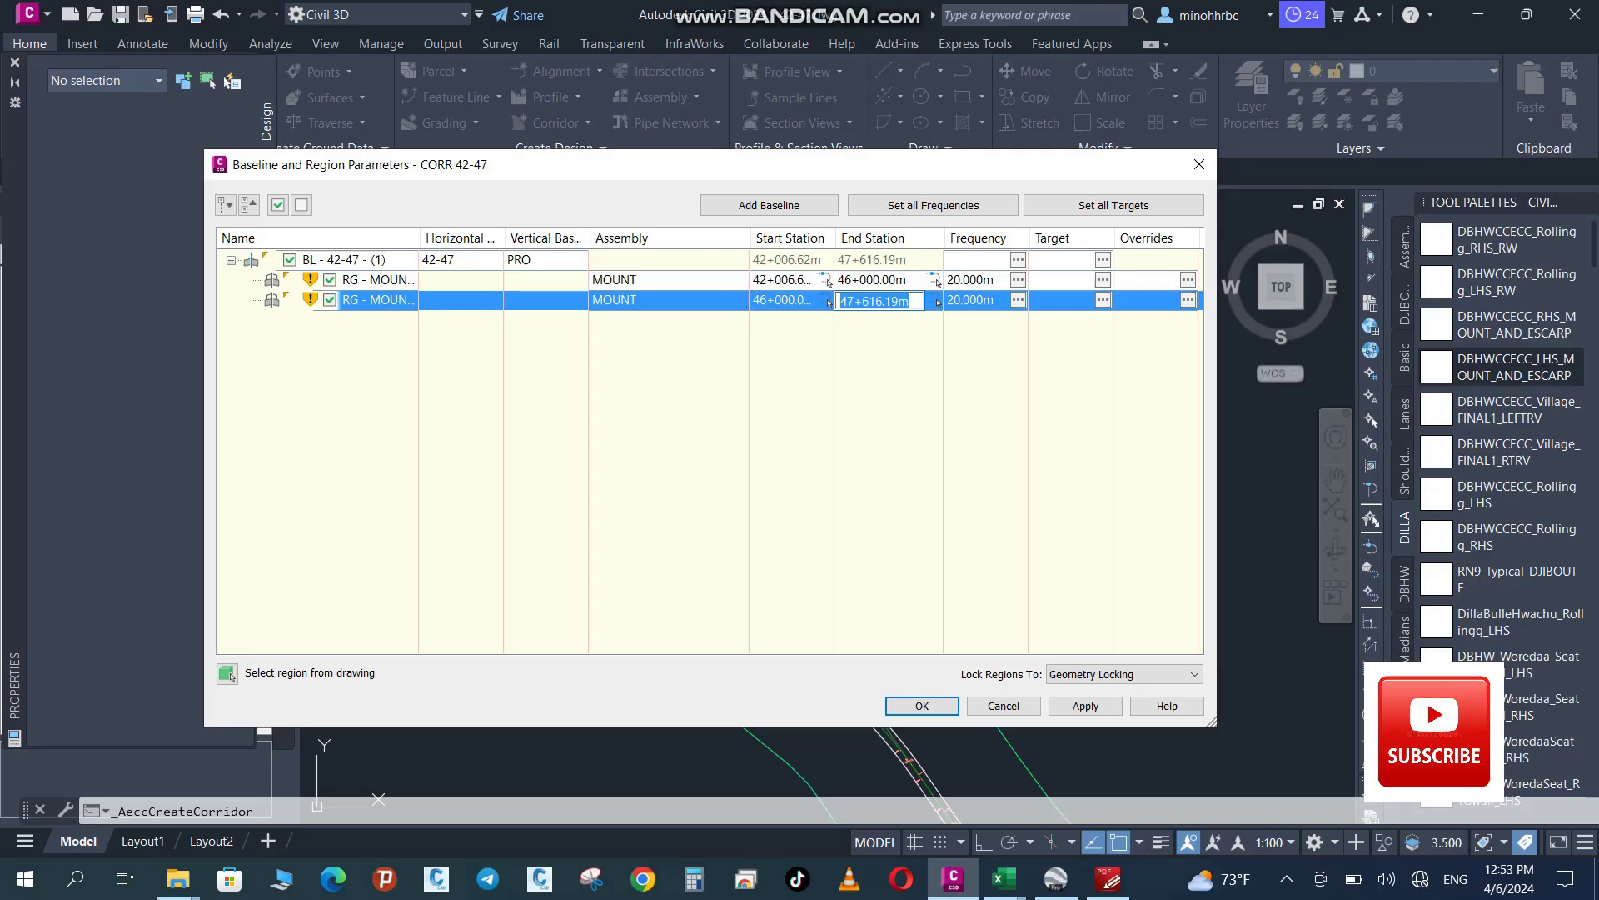
click(829, 302)
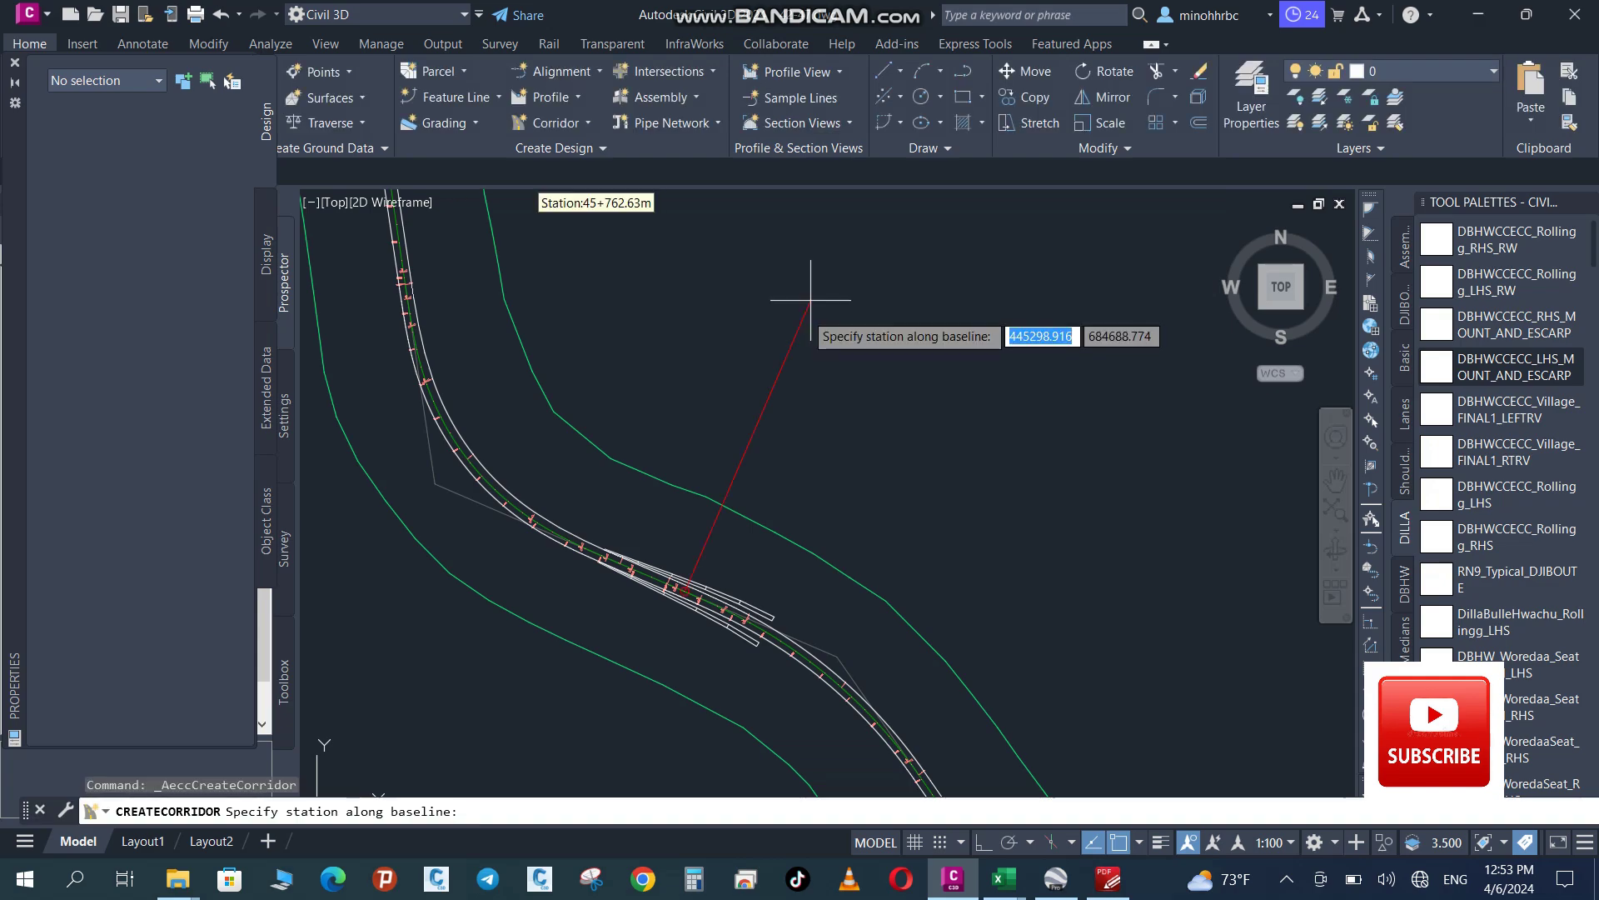
key(Escape)
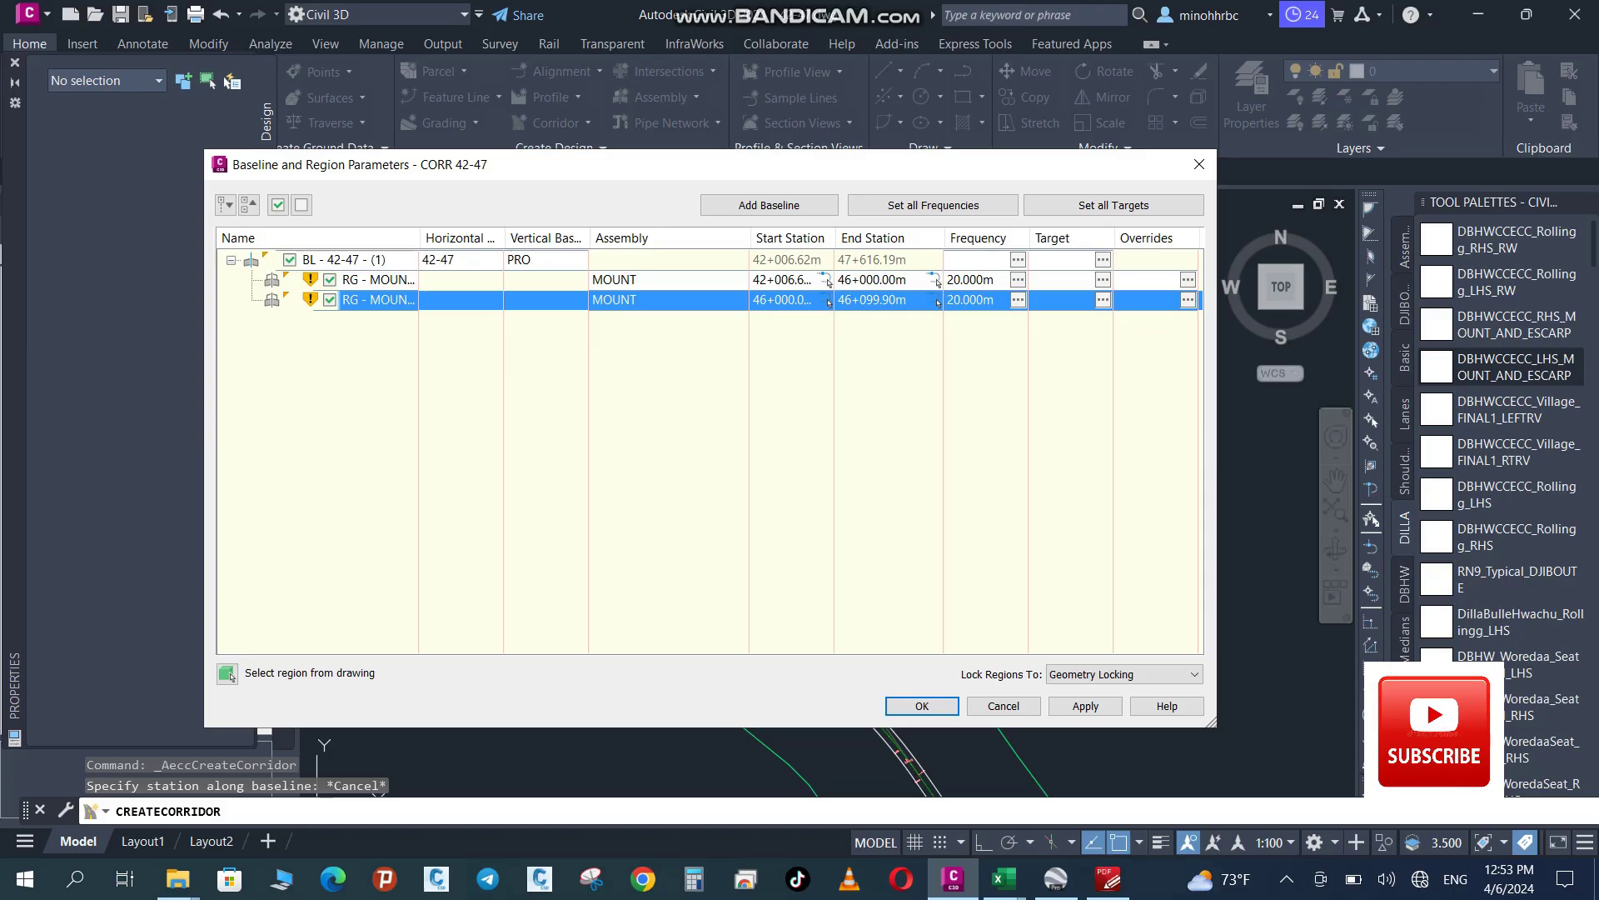
Insert a region with the KEBELE assembly after the second MOUNT region, running from station 46+100 to 47+300
right_click(678, 301)
click(725, 333)
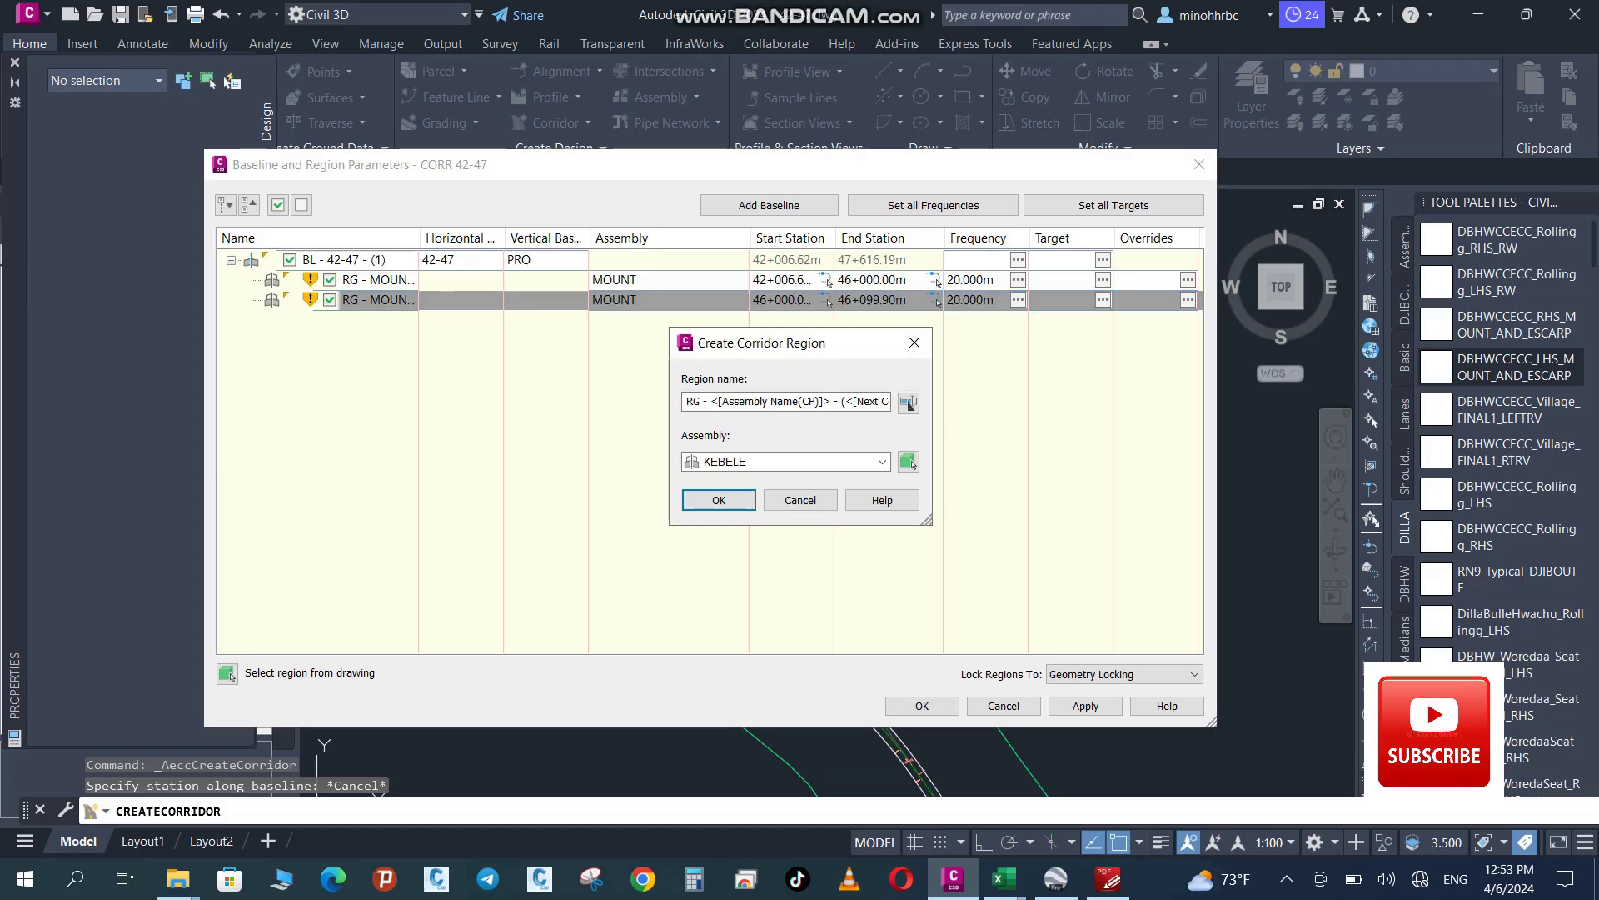
key(Return)
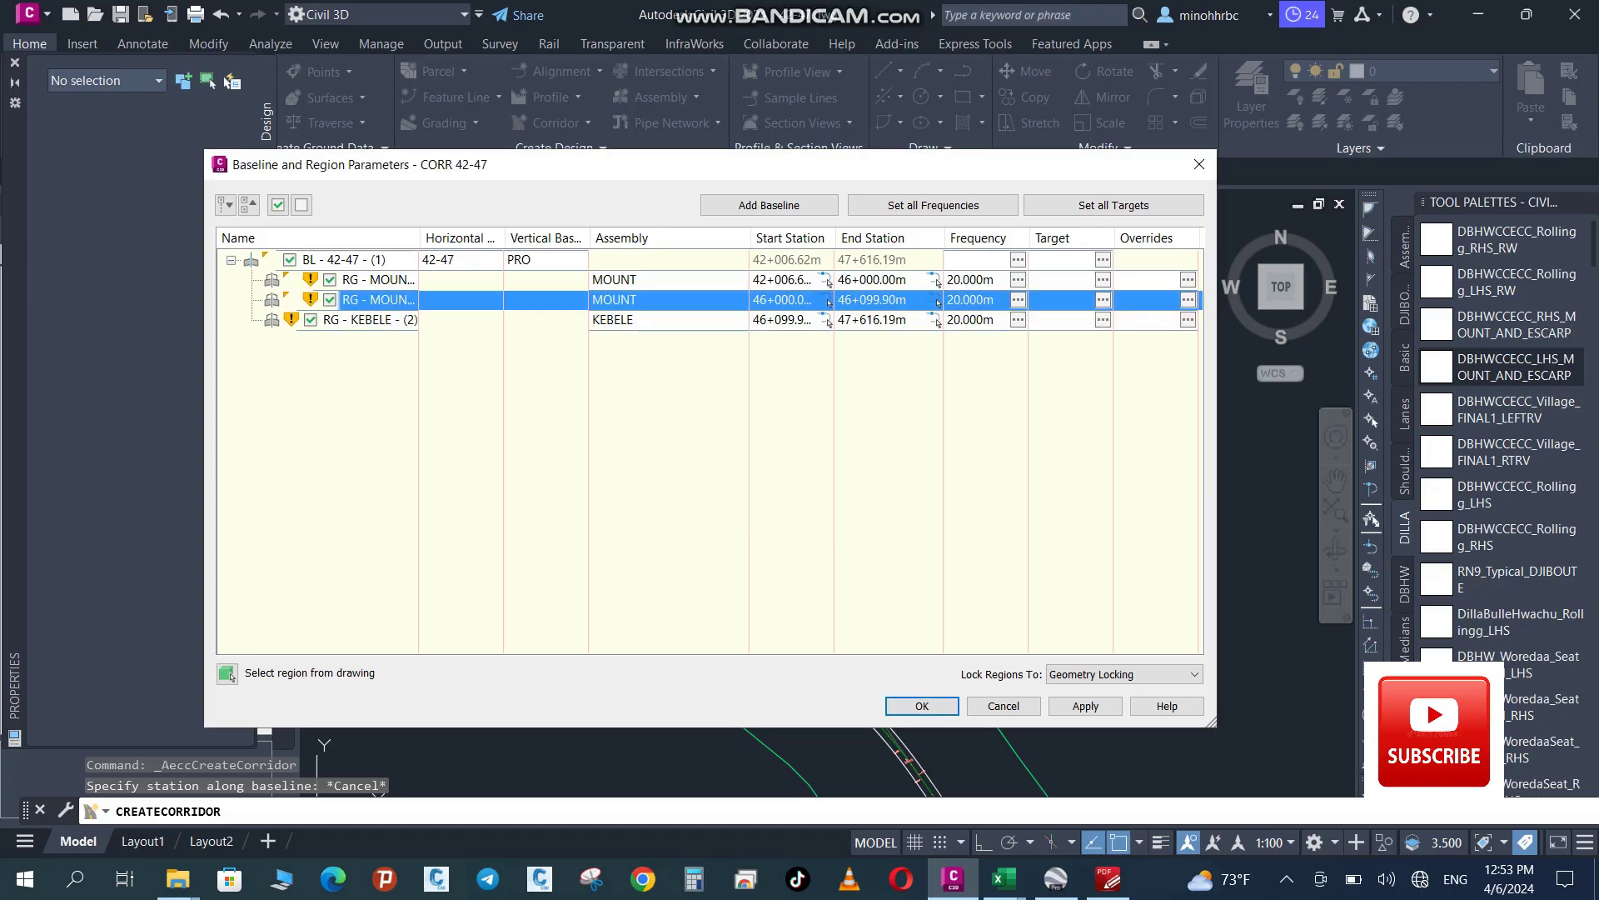
click(794, 322)
text(461)
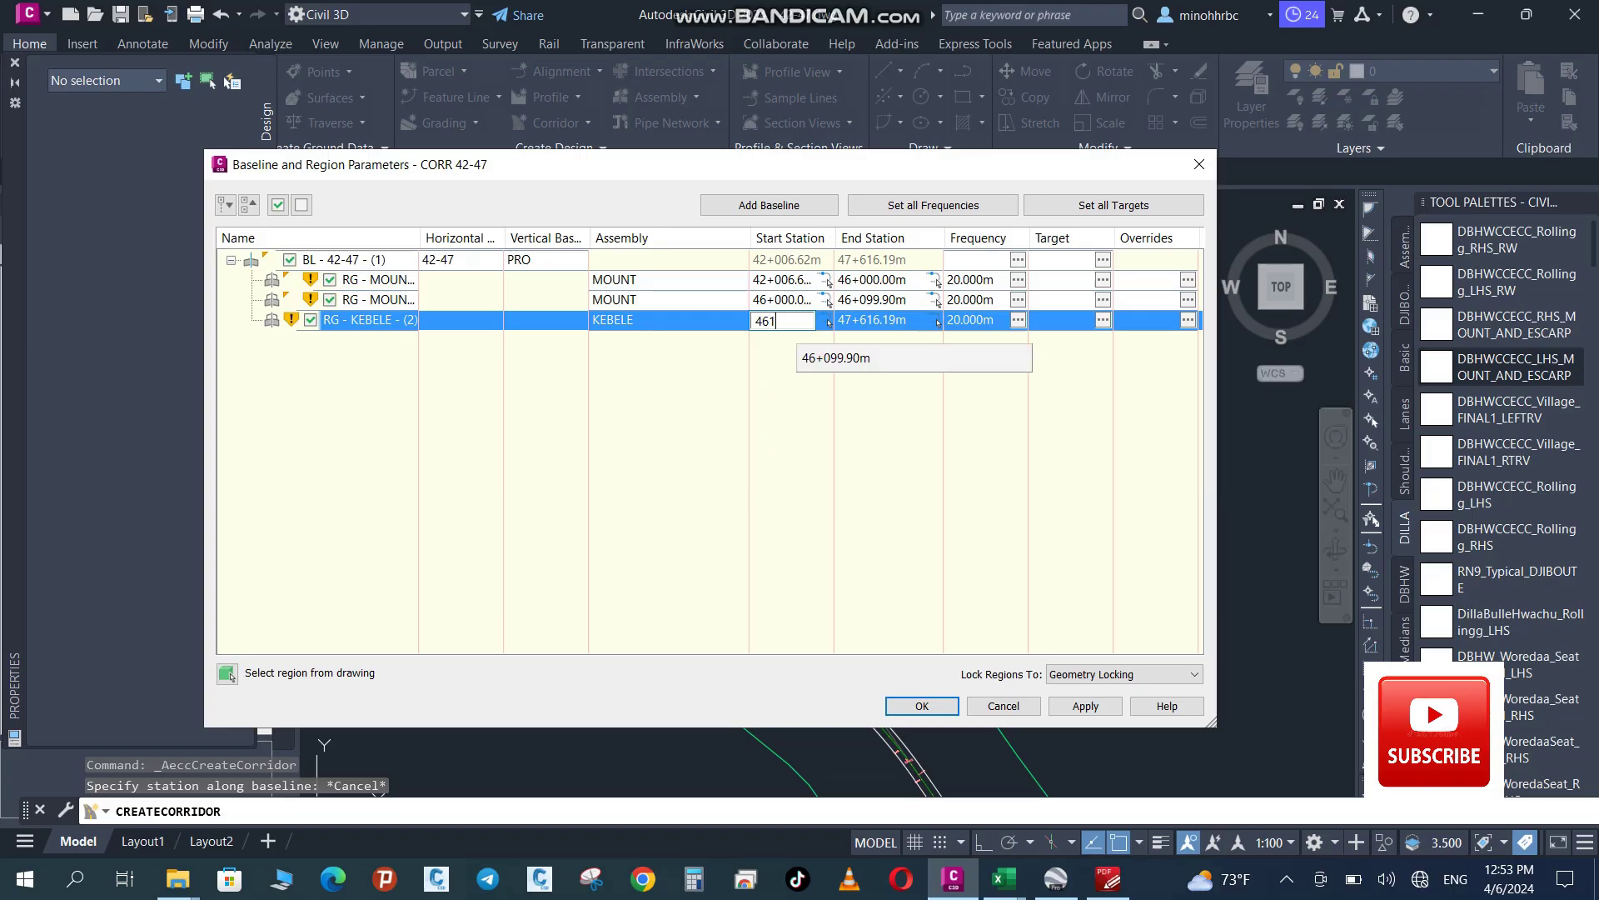
text(00)
key(Return)
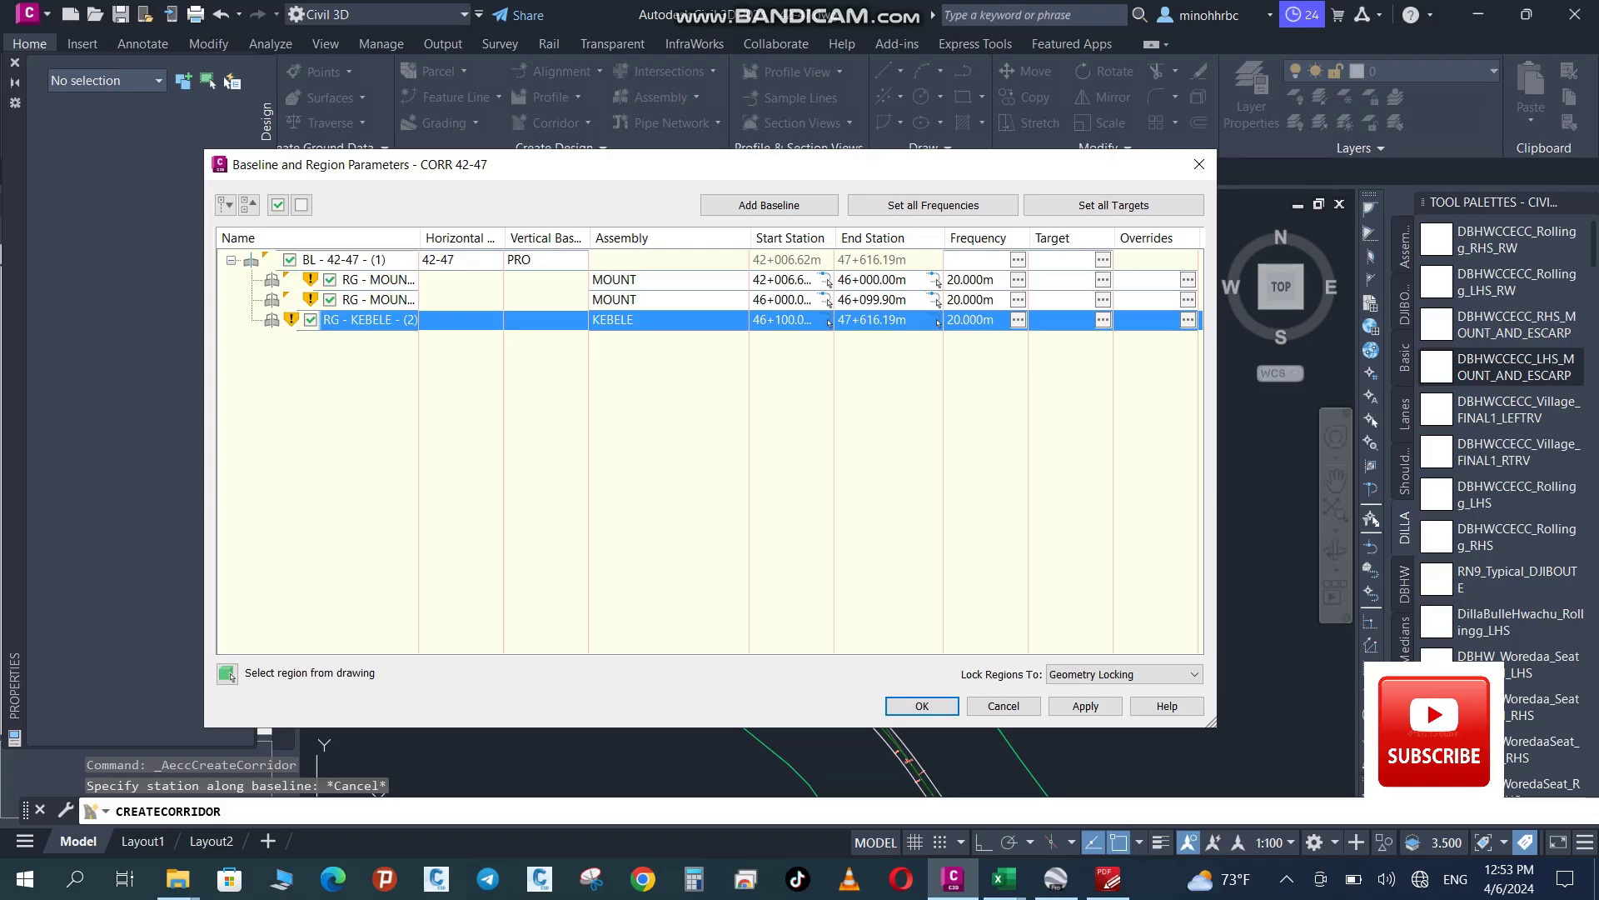
click(877, 321)
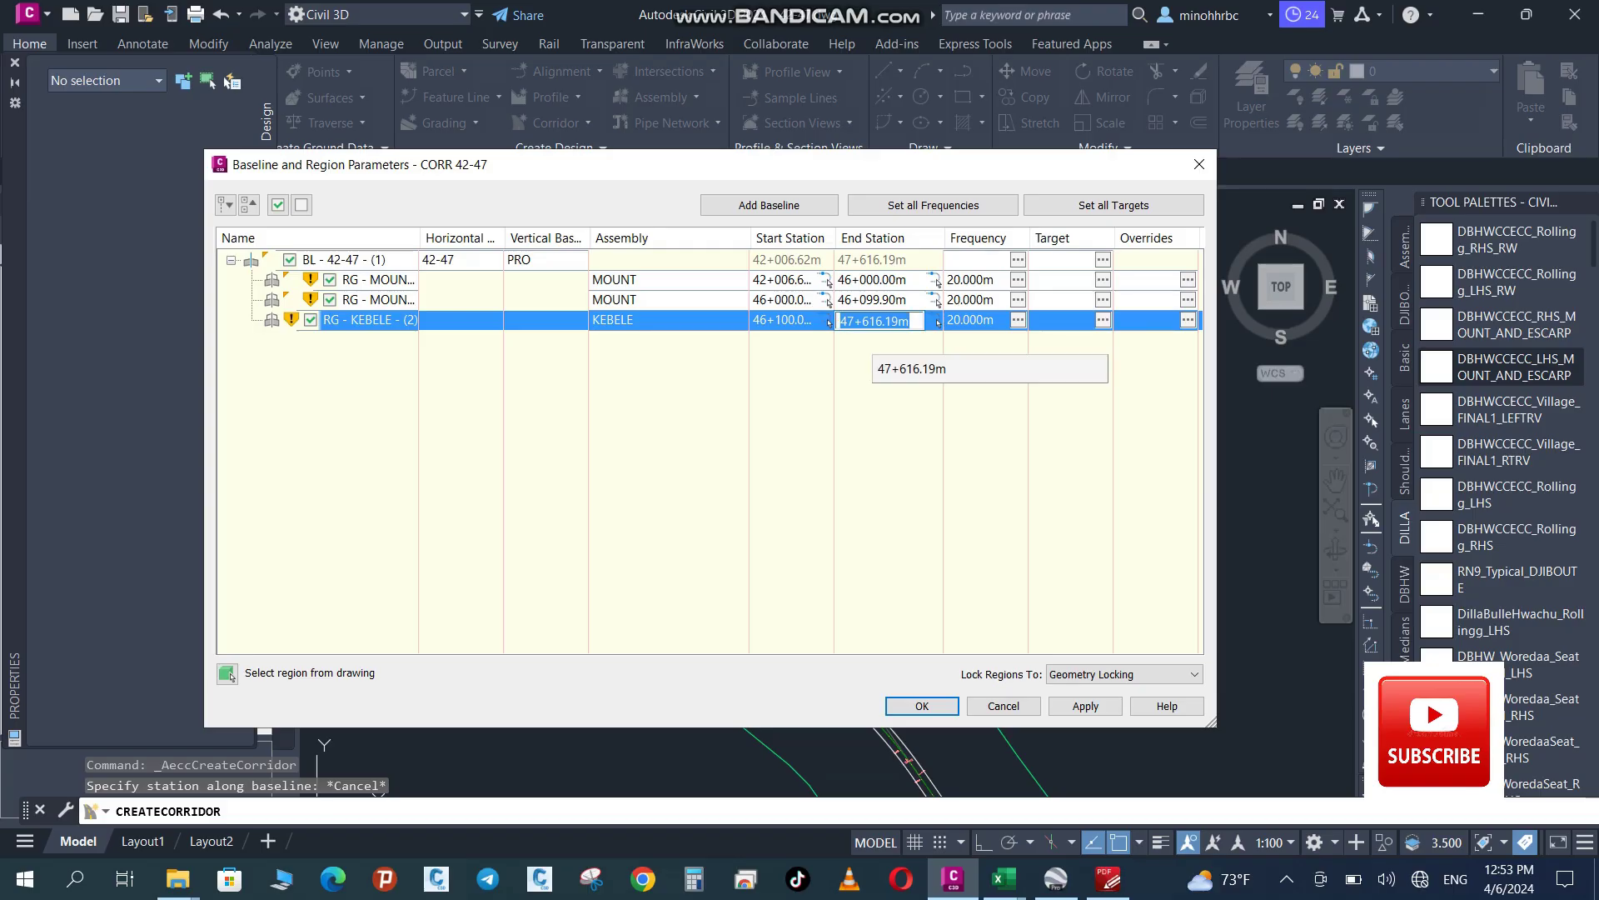
text(47+3)
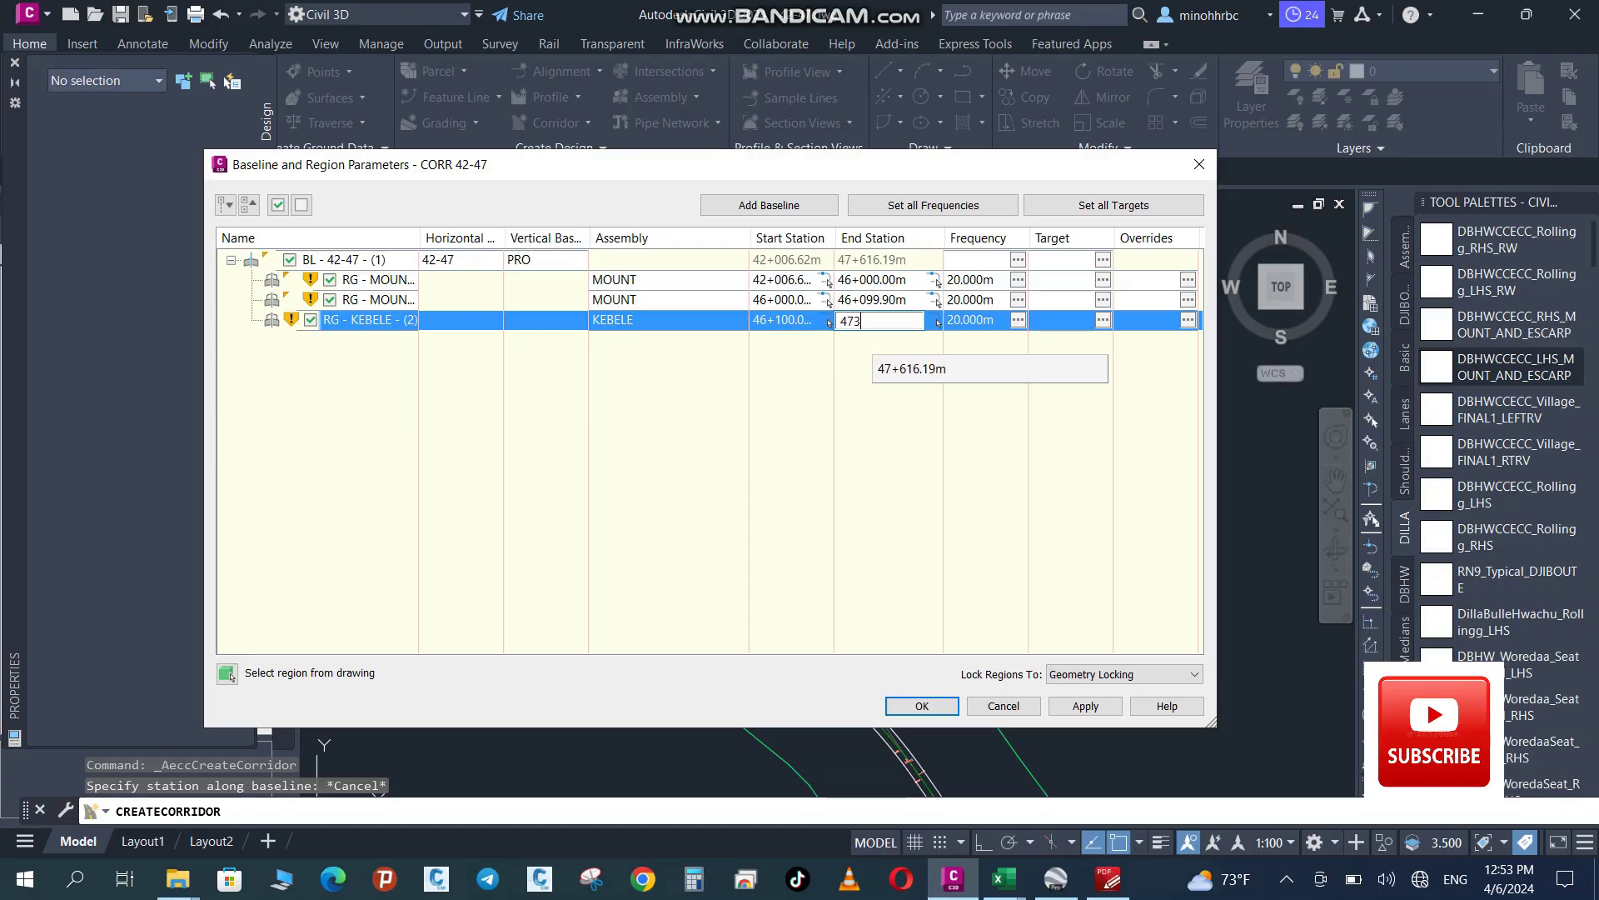
text(00)
key(Return)
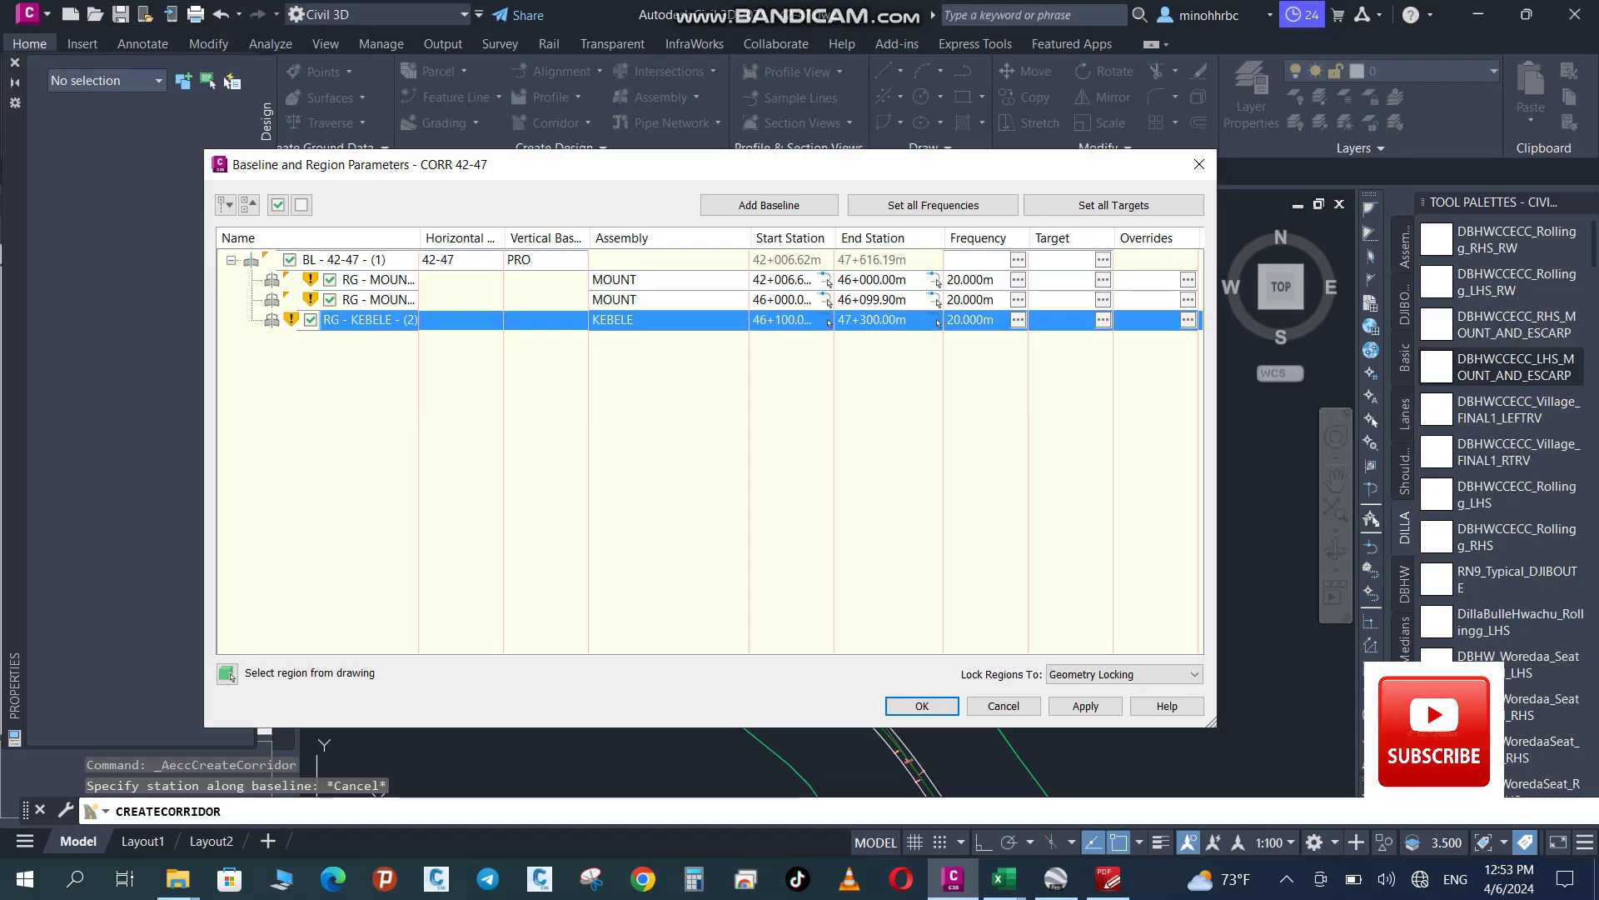
Insert a region with the MOUNT assembly after the KEBELE region, starting at station 47+300.01 and ending at 47+616.19
right_click(909, 321)
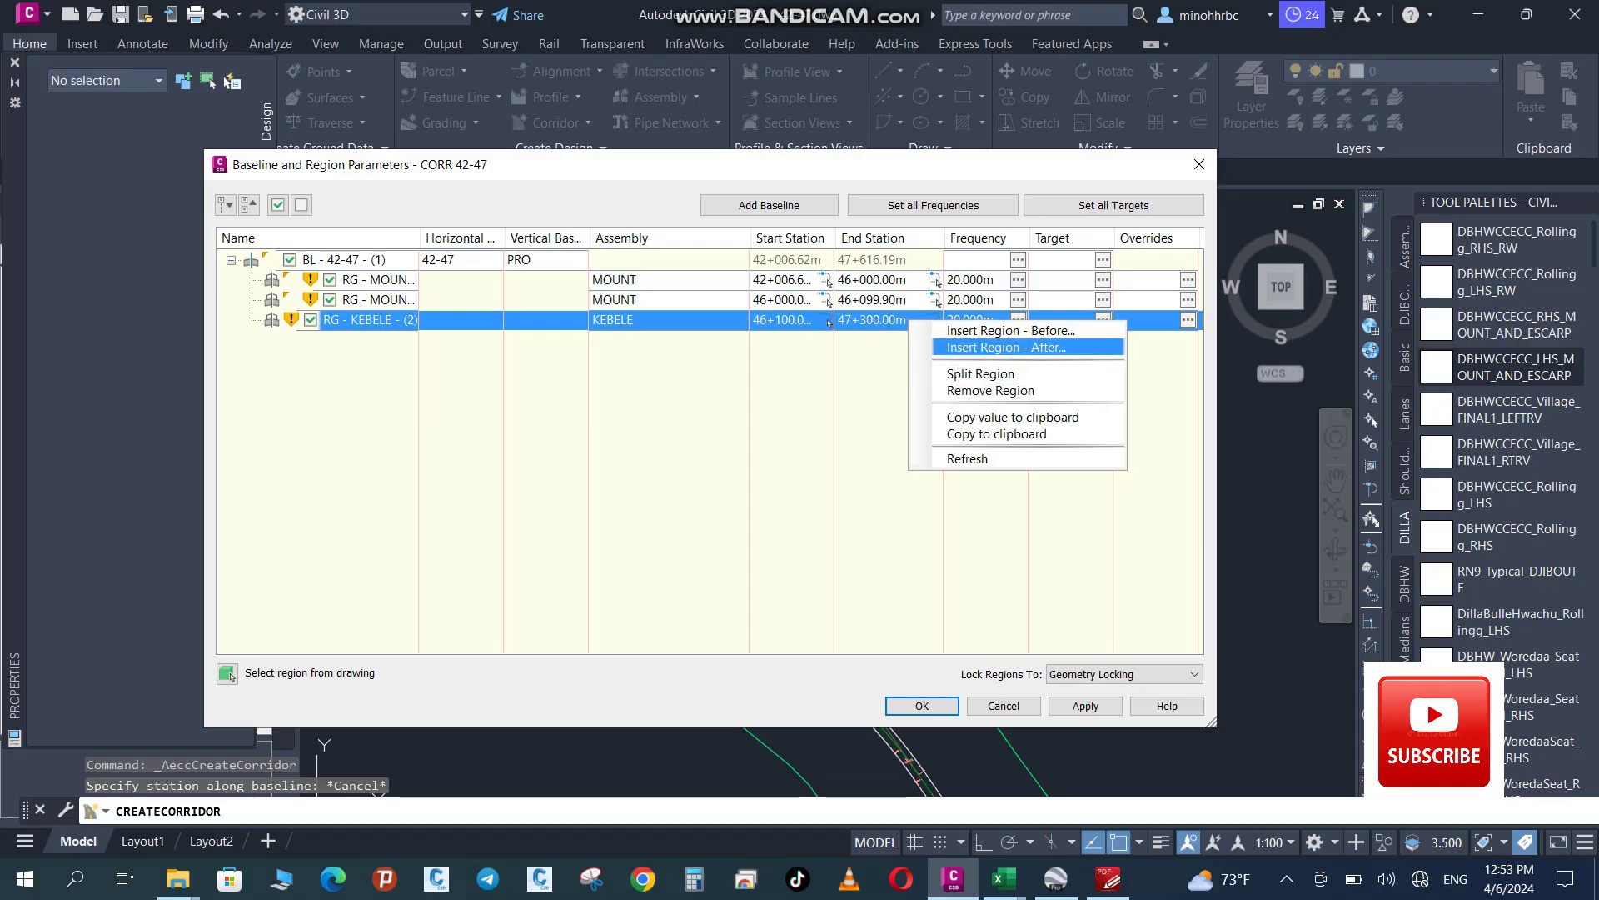
click(1005, 347)
click(882, 461)
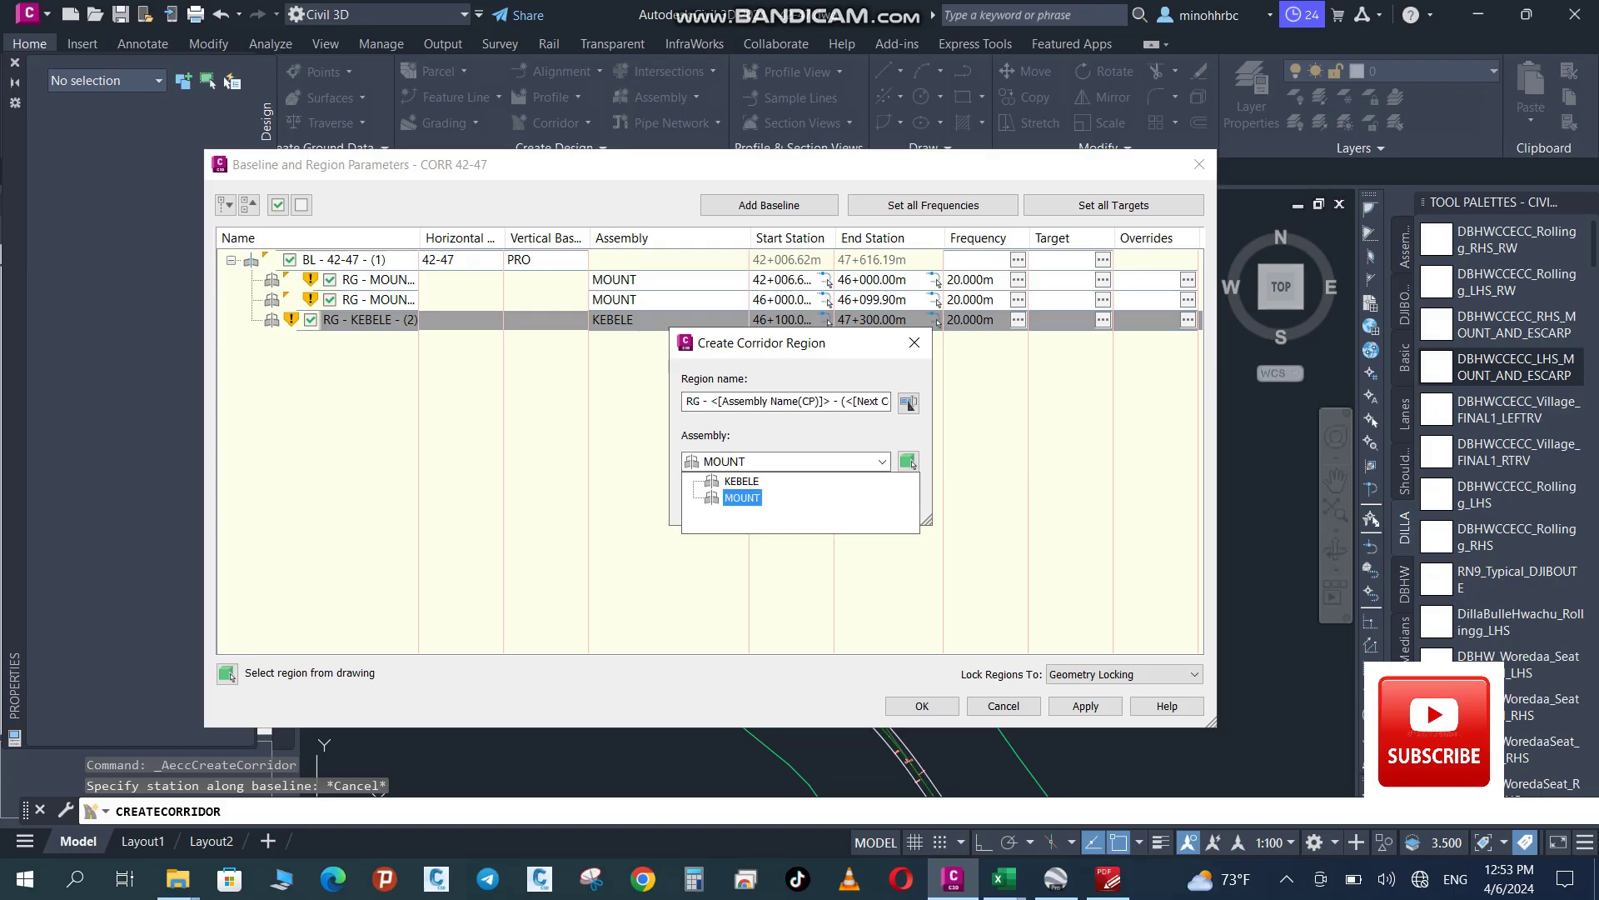
click(741, 498)
click(733, 499)
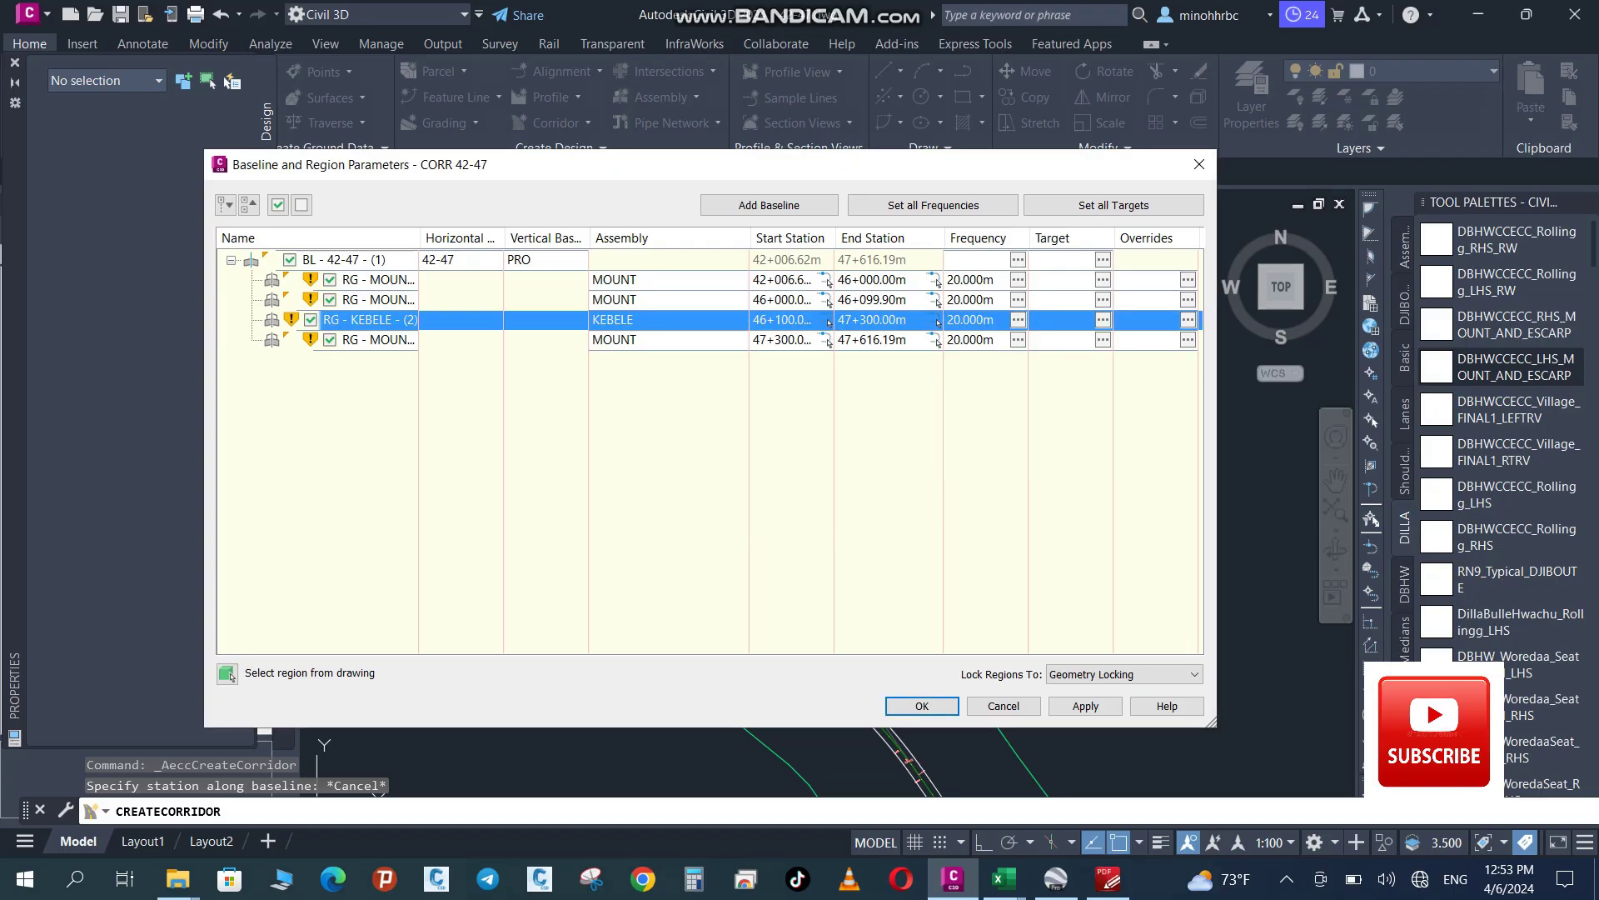
click(781, 340)
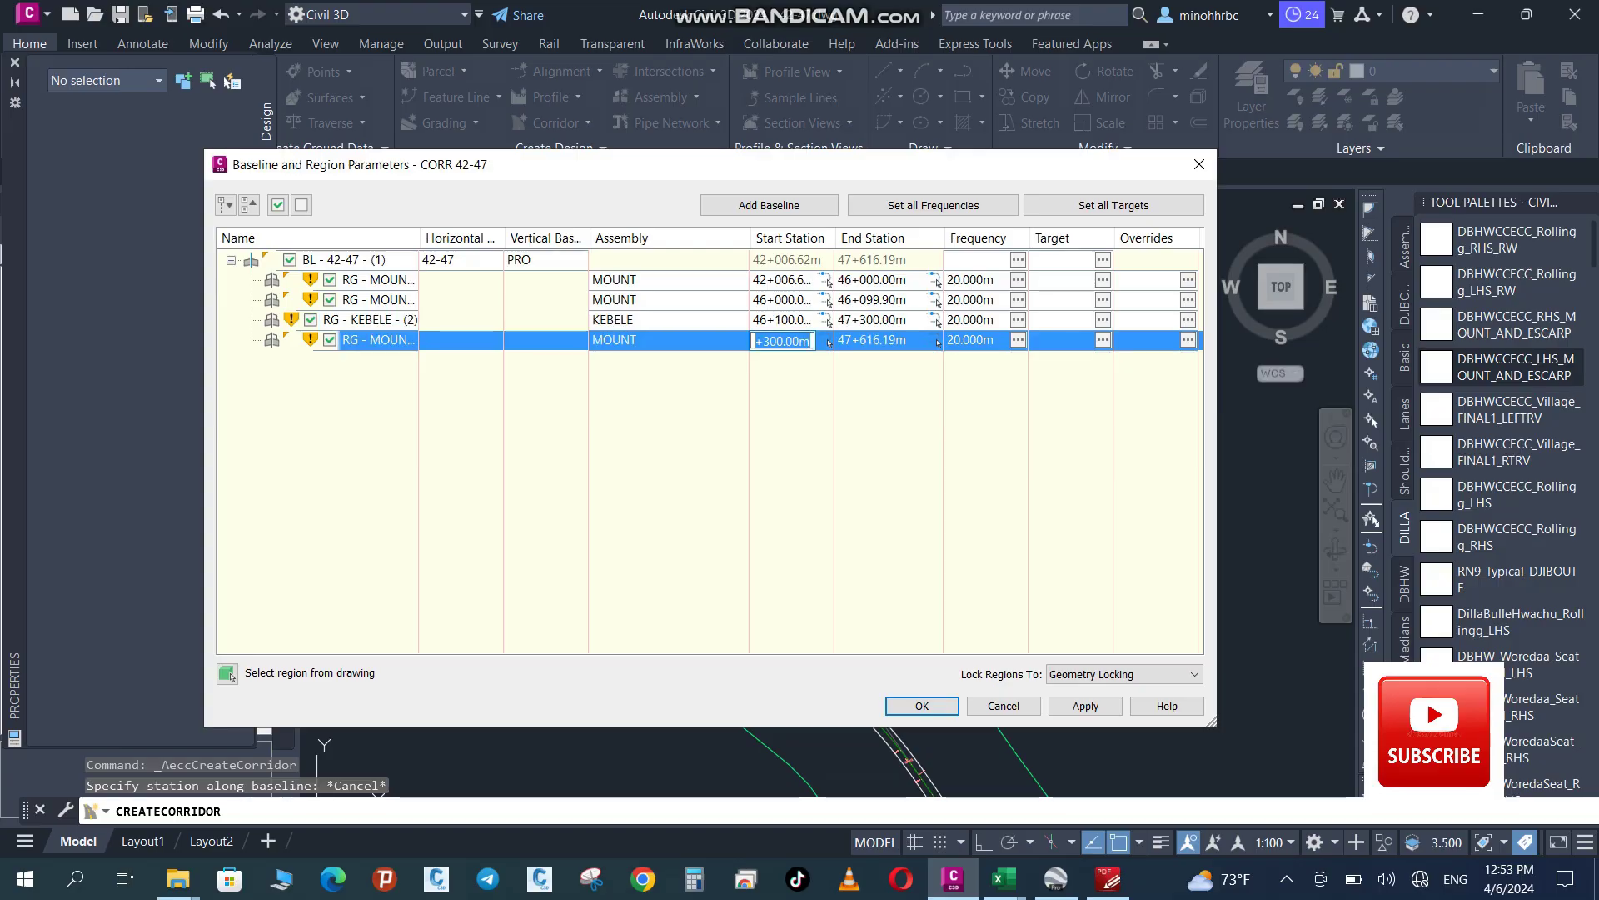
click(792, 340)
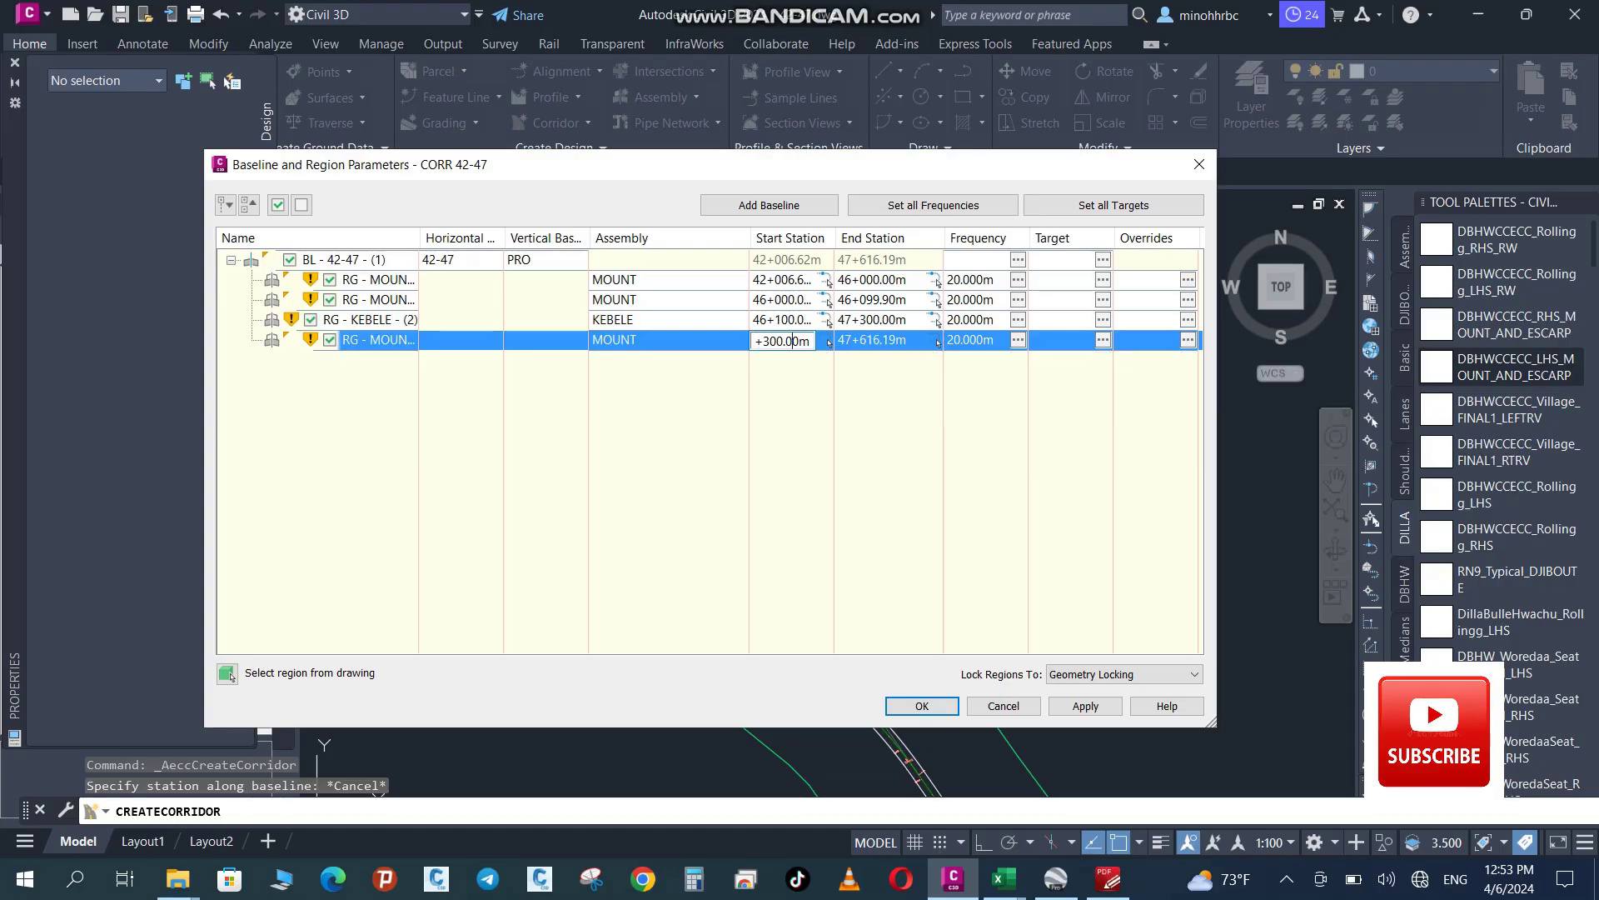
key(Delete)
text(1)
key(Return)
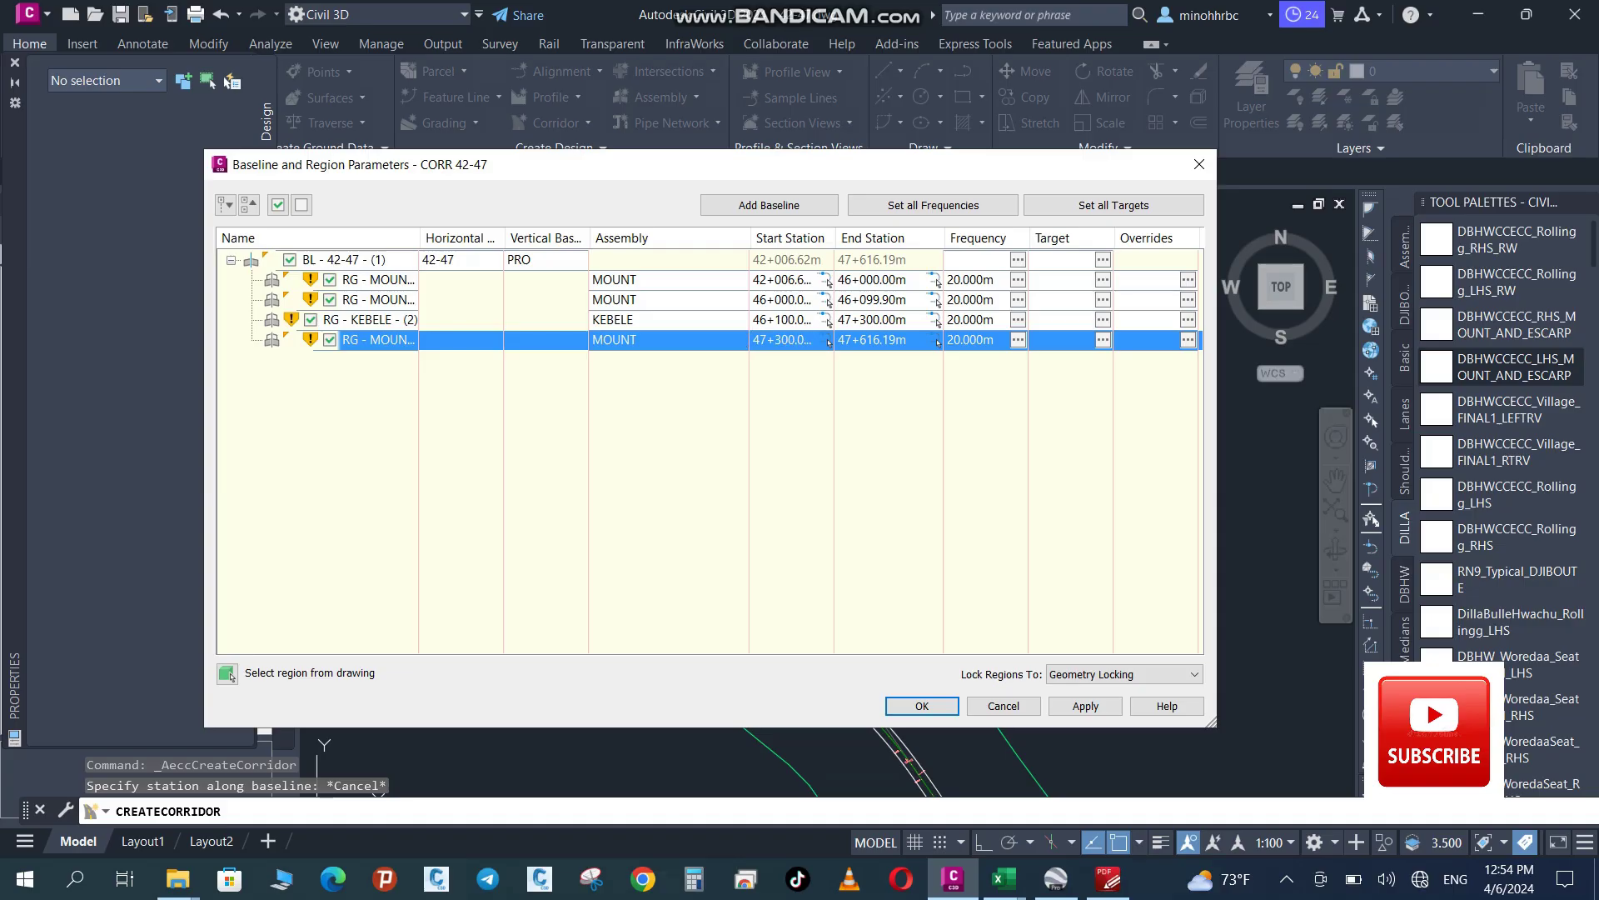
click(874, 341)
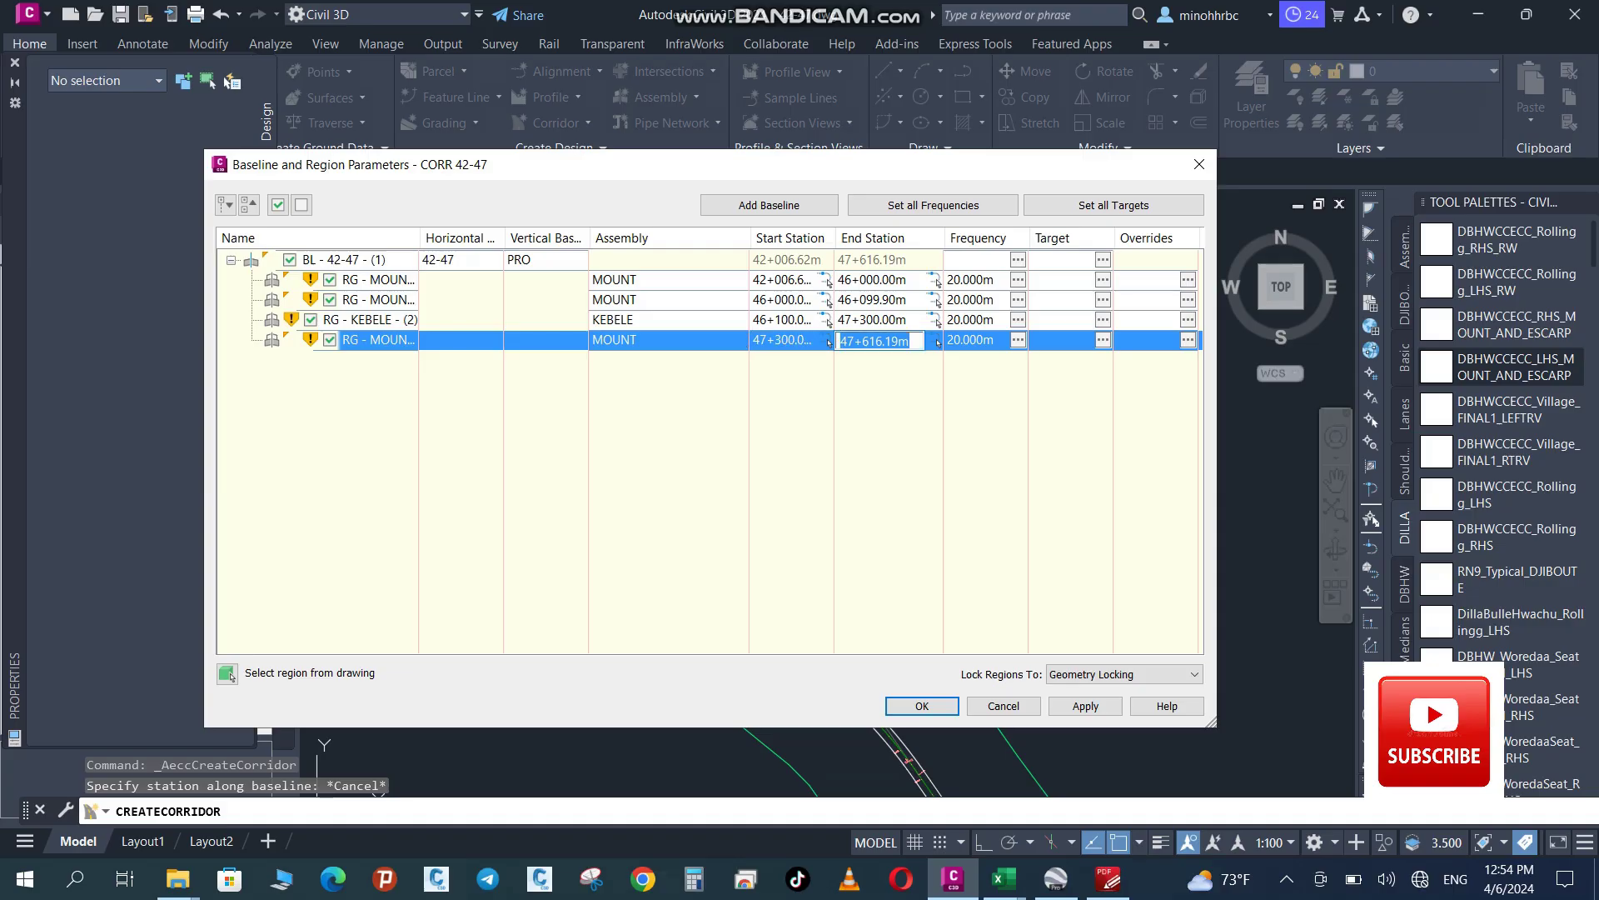
key(Return)
In the first MOUNT region's target mapping, assign surface EG to all surface targets
click(1102, 280)
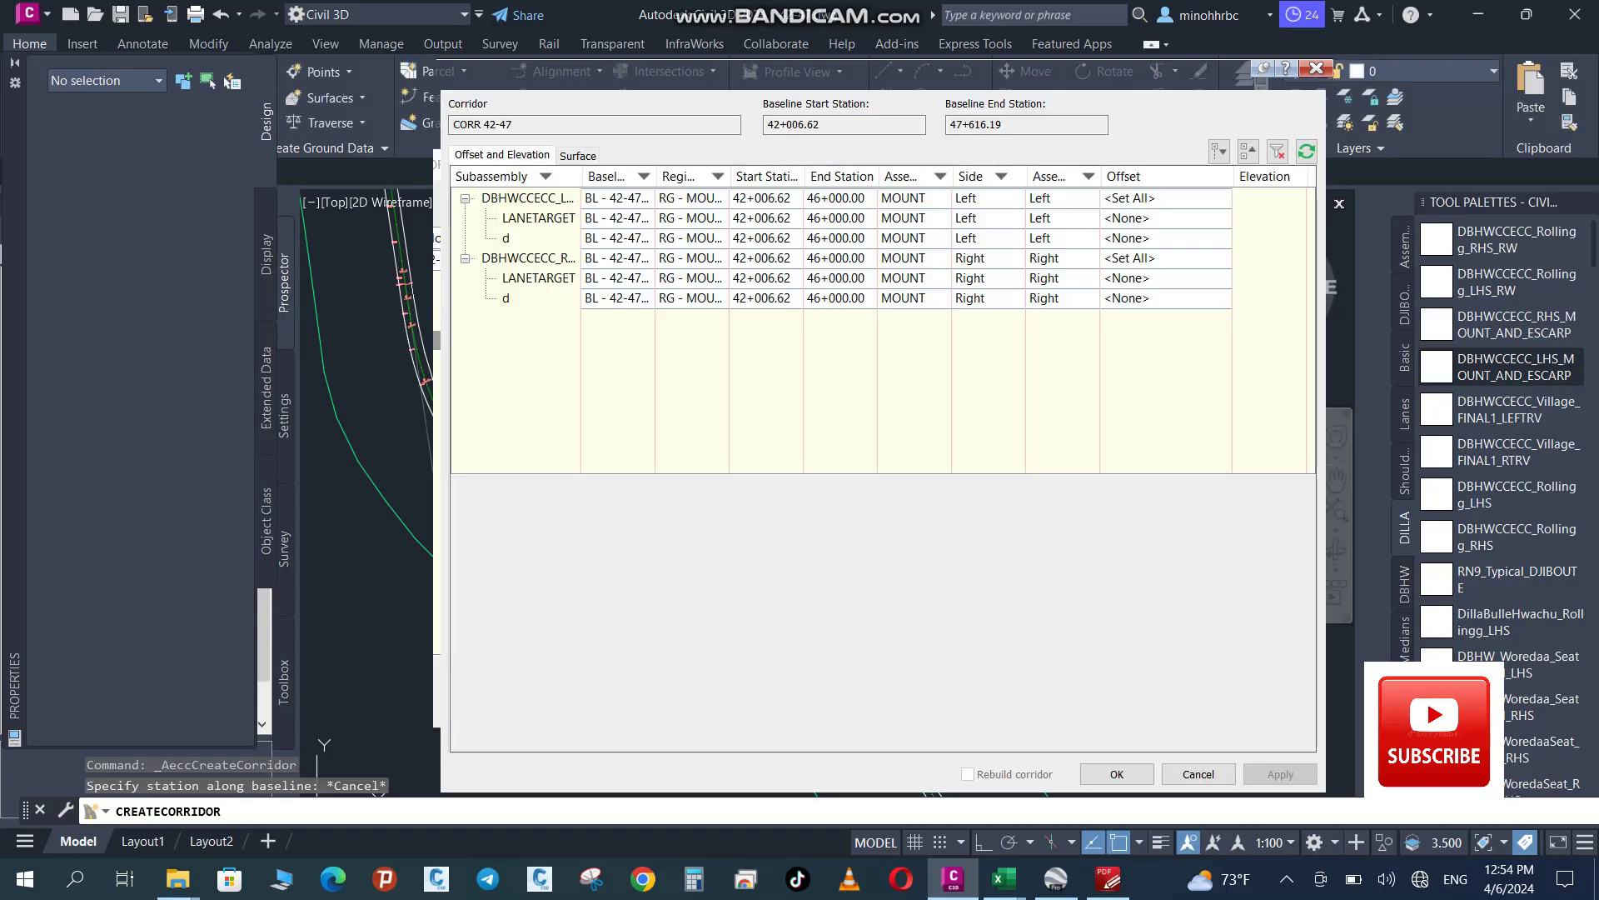
click(578, 156)
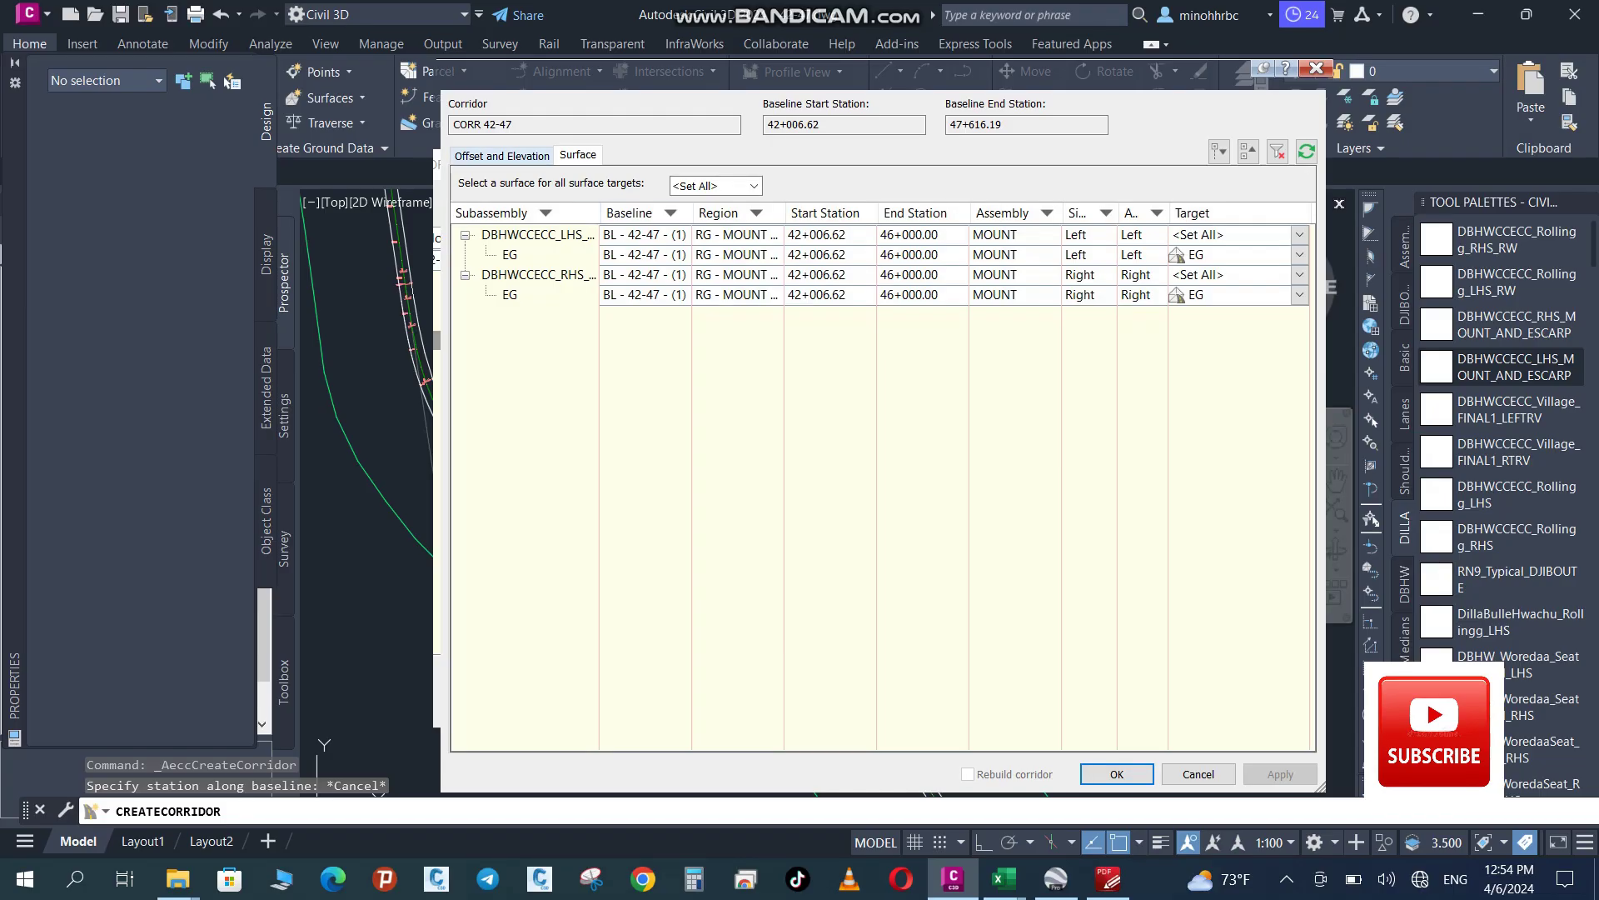
click(501, 156)
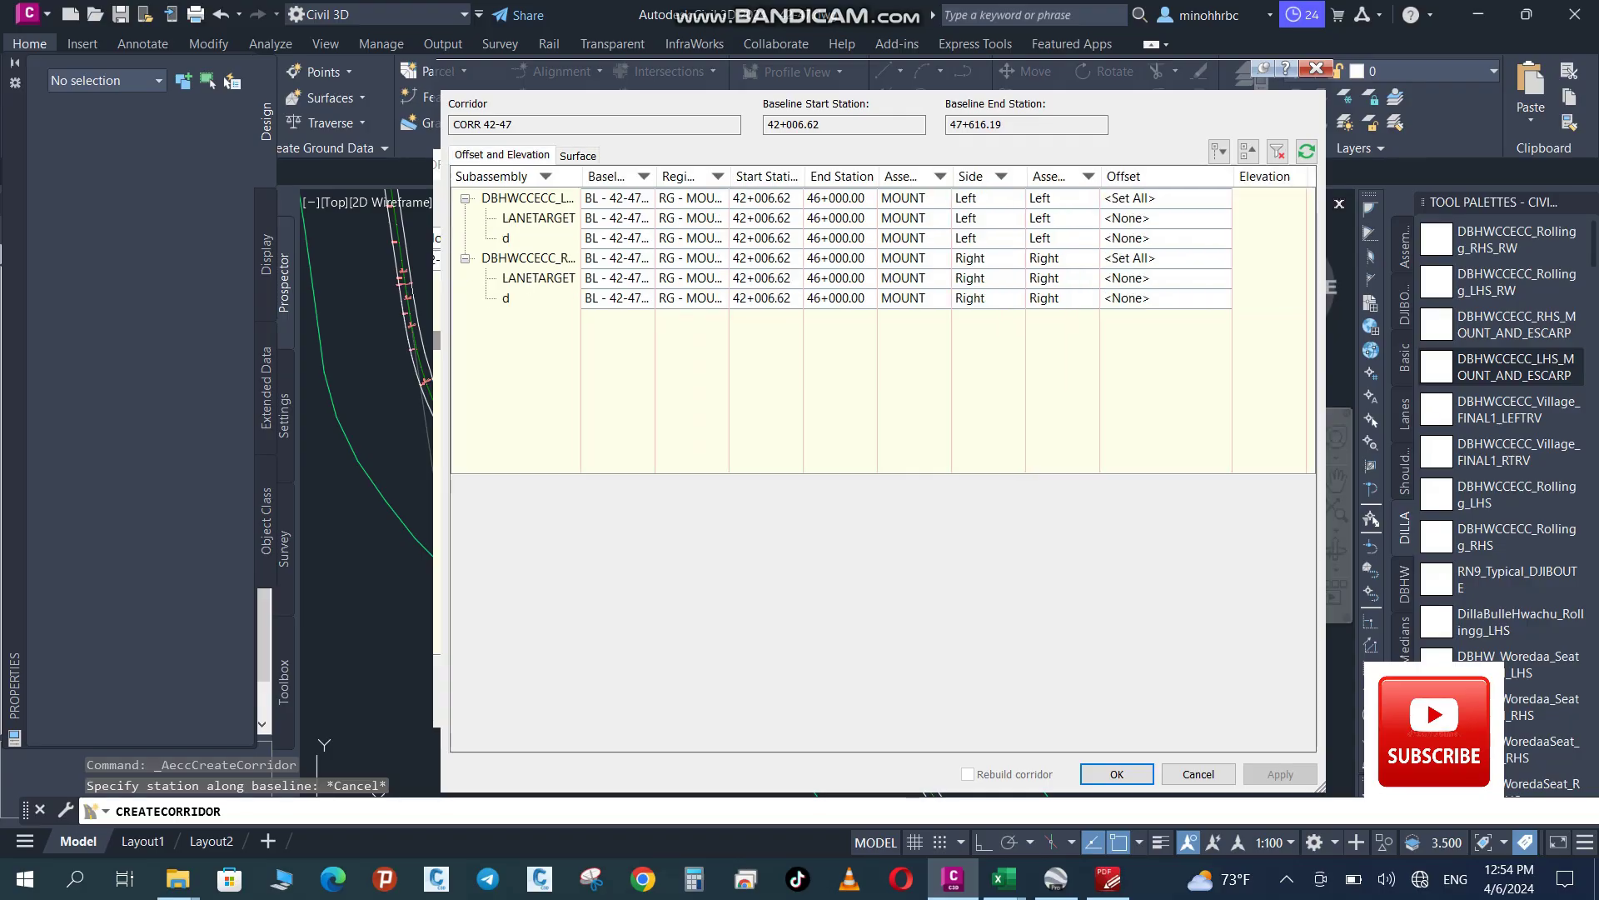
click(578, 155)
click(501, 156)
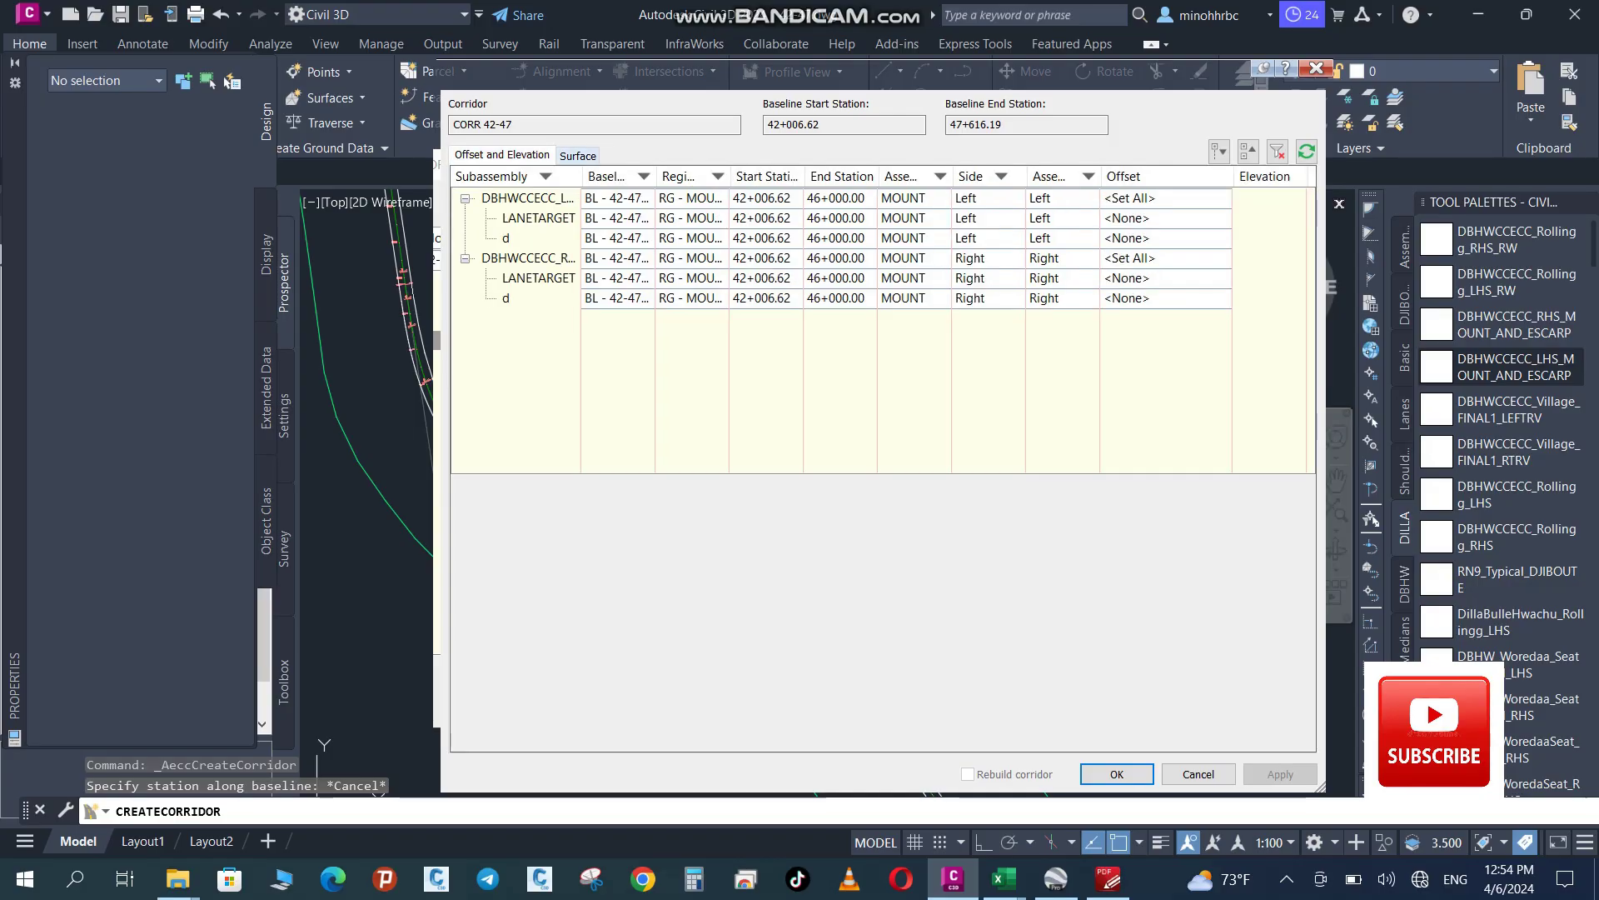
click(578, 156)
click(754, 185)
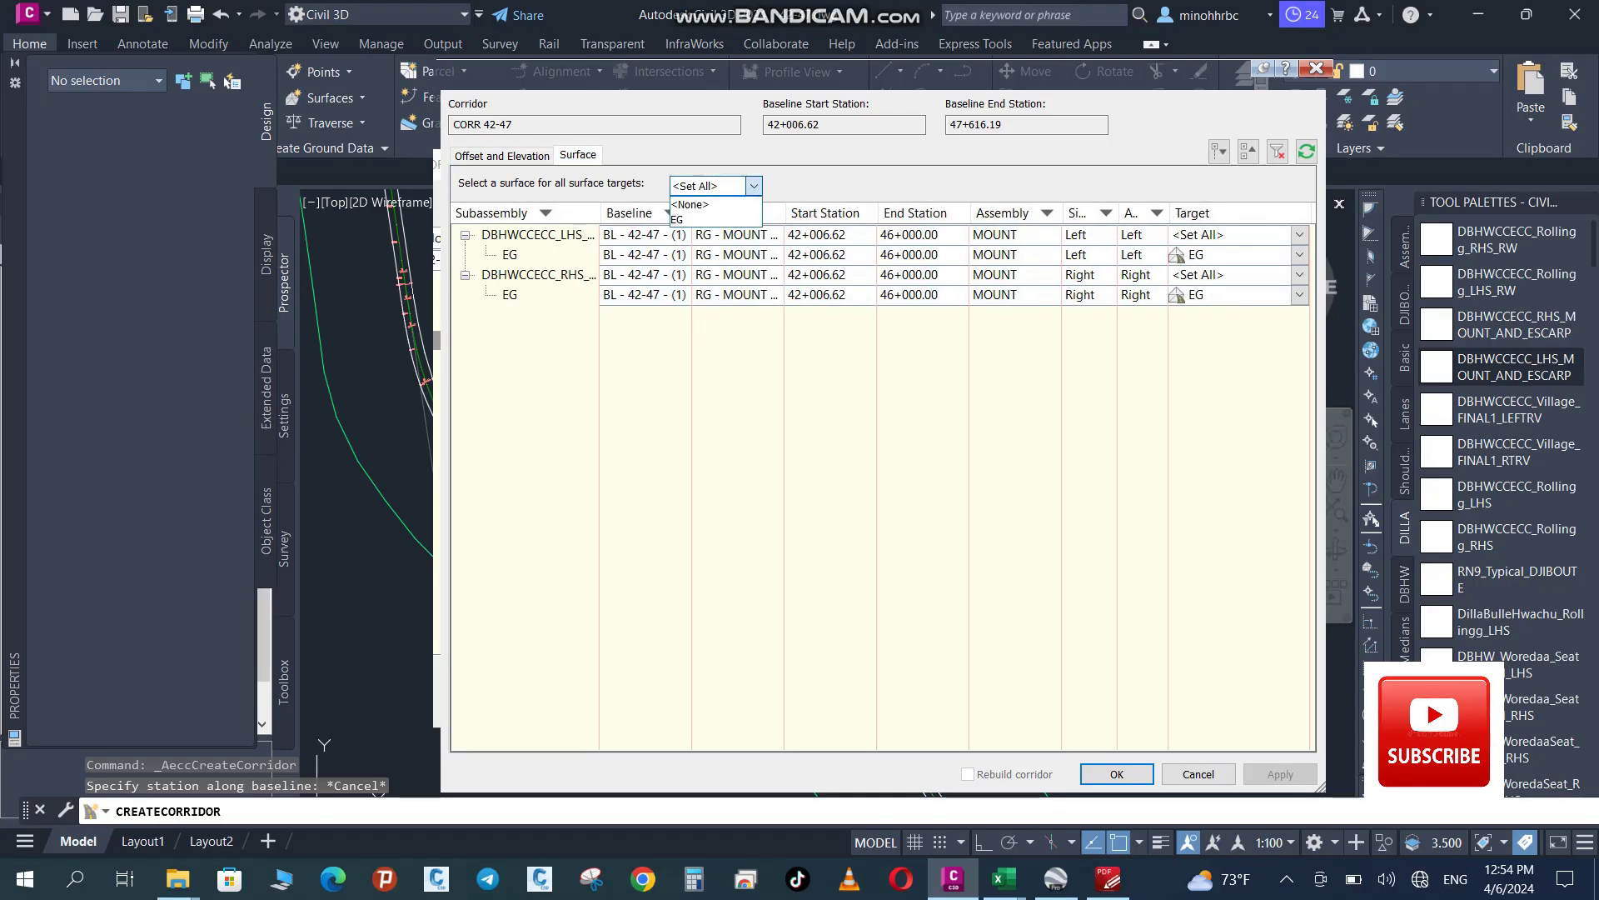
click(693, 220)
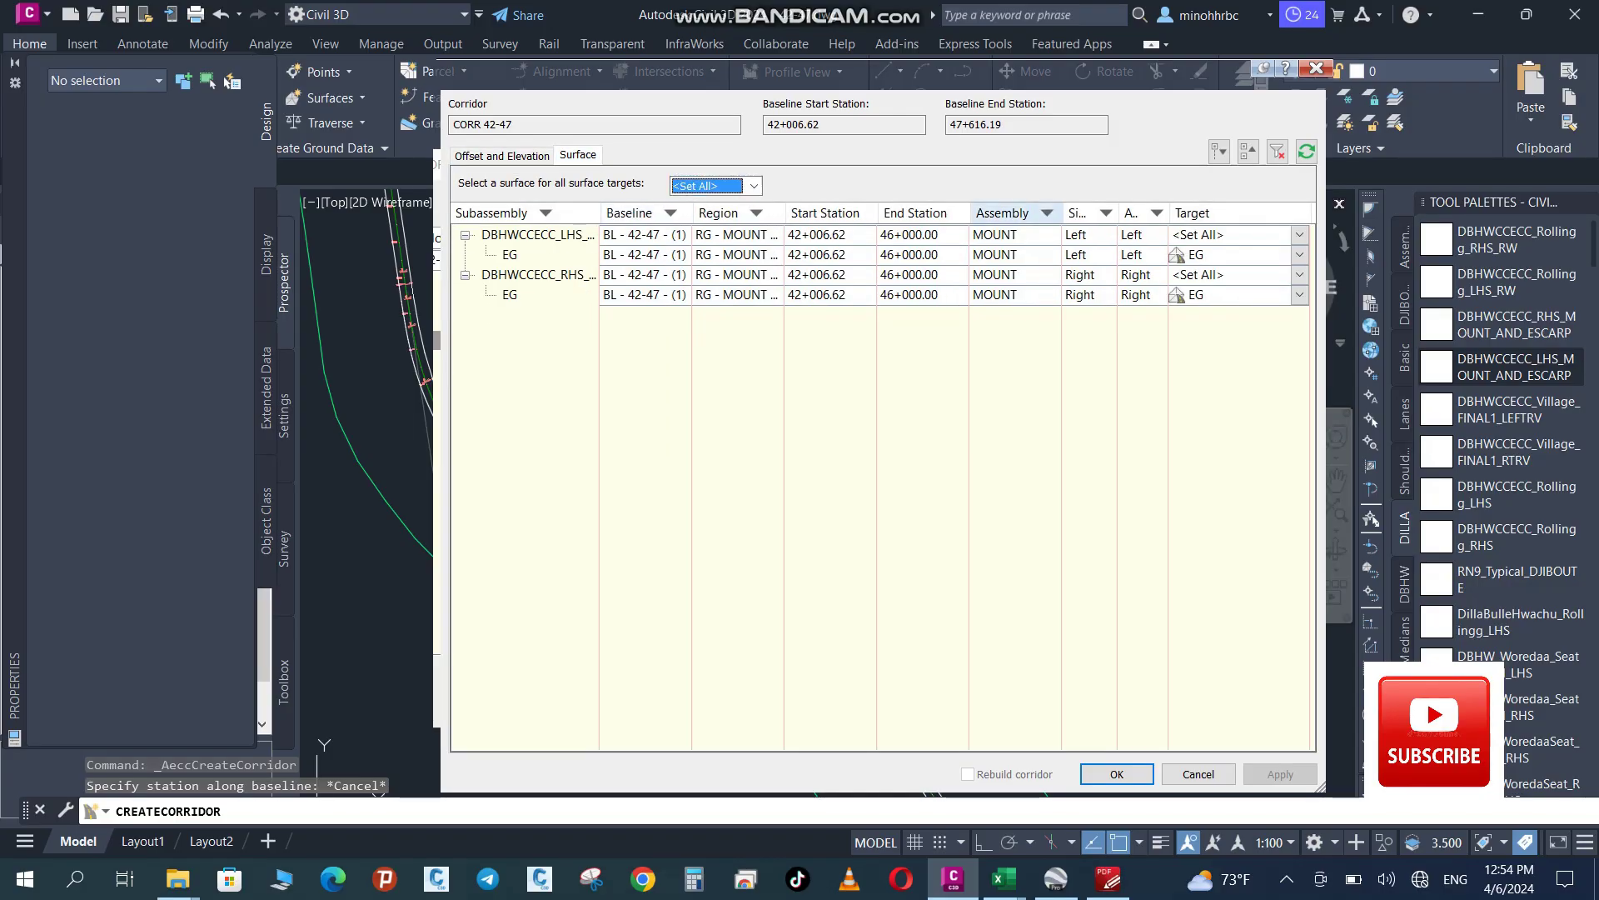
Target the first MOUNT region's left LANETARGET to alignment 42-47-Left-3.500DBHW and its right LANETARGET to 42-47-Right-3.500DBHW
click(502, 156)
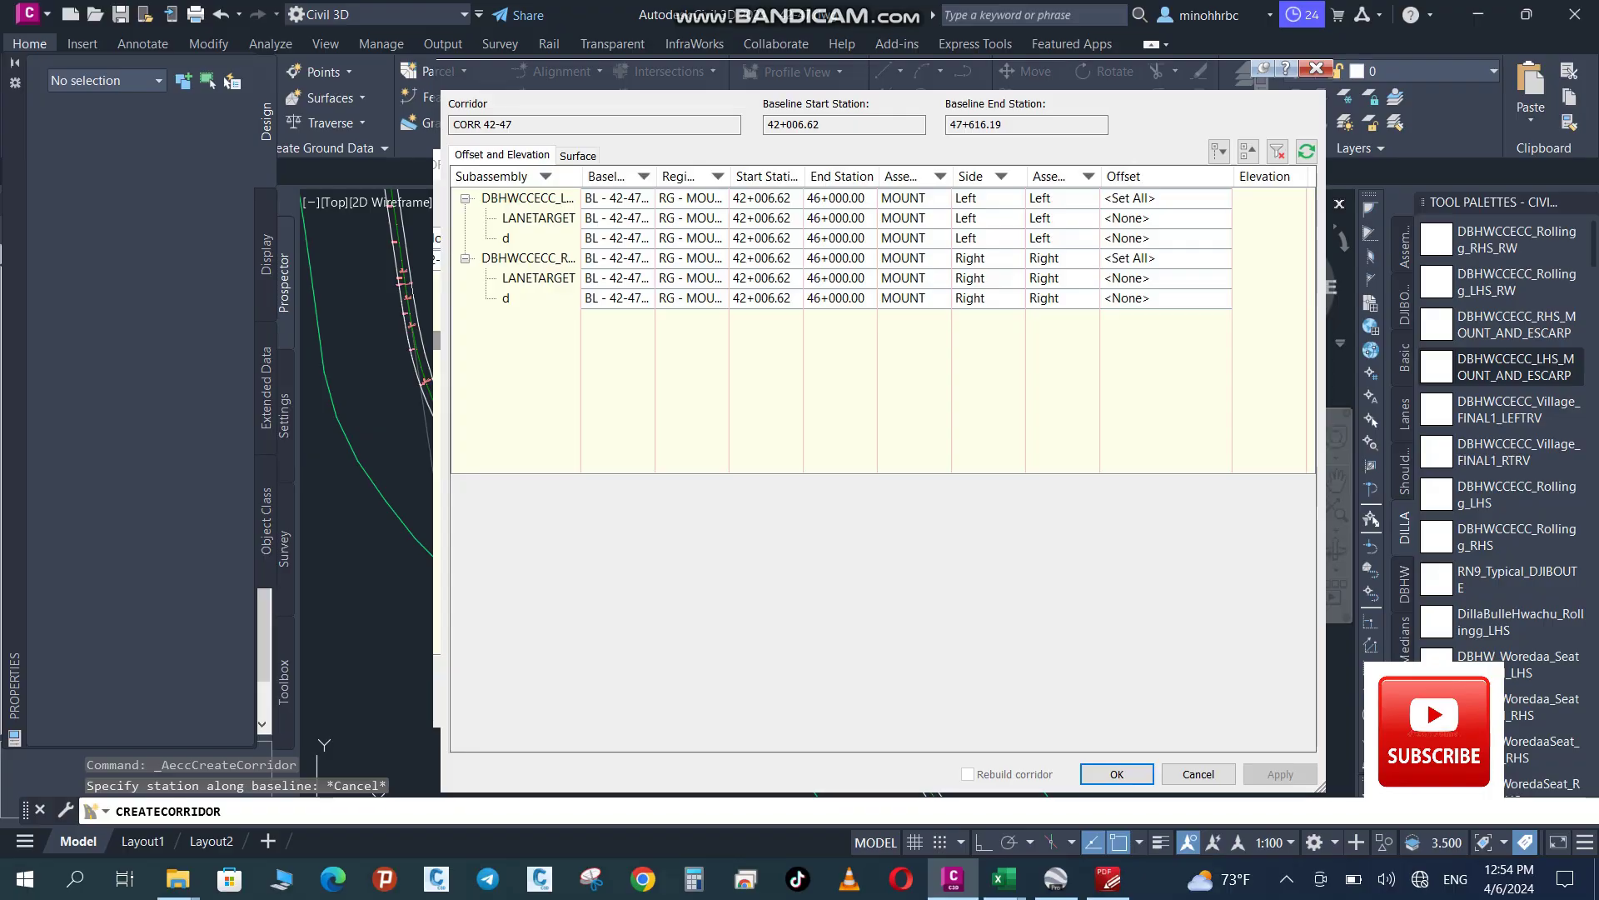
click(539, 219)
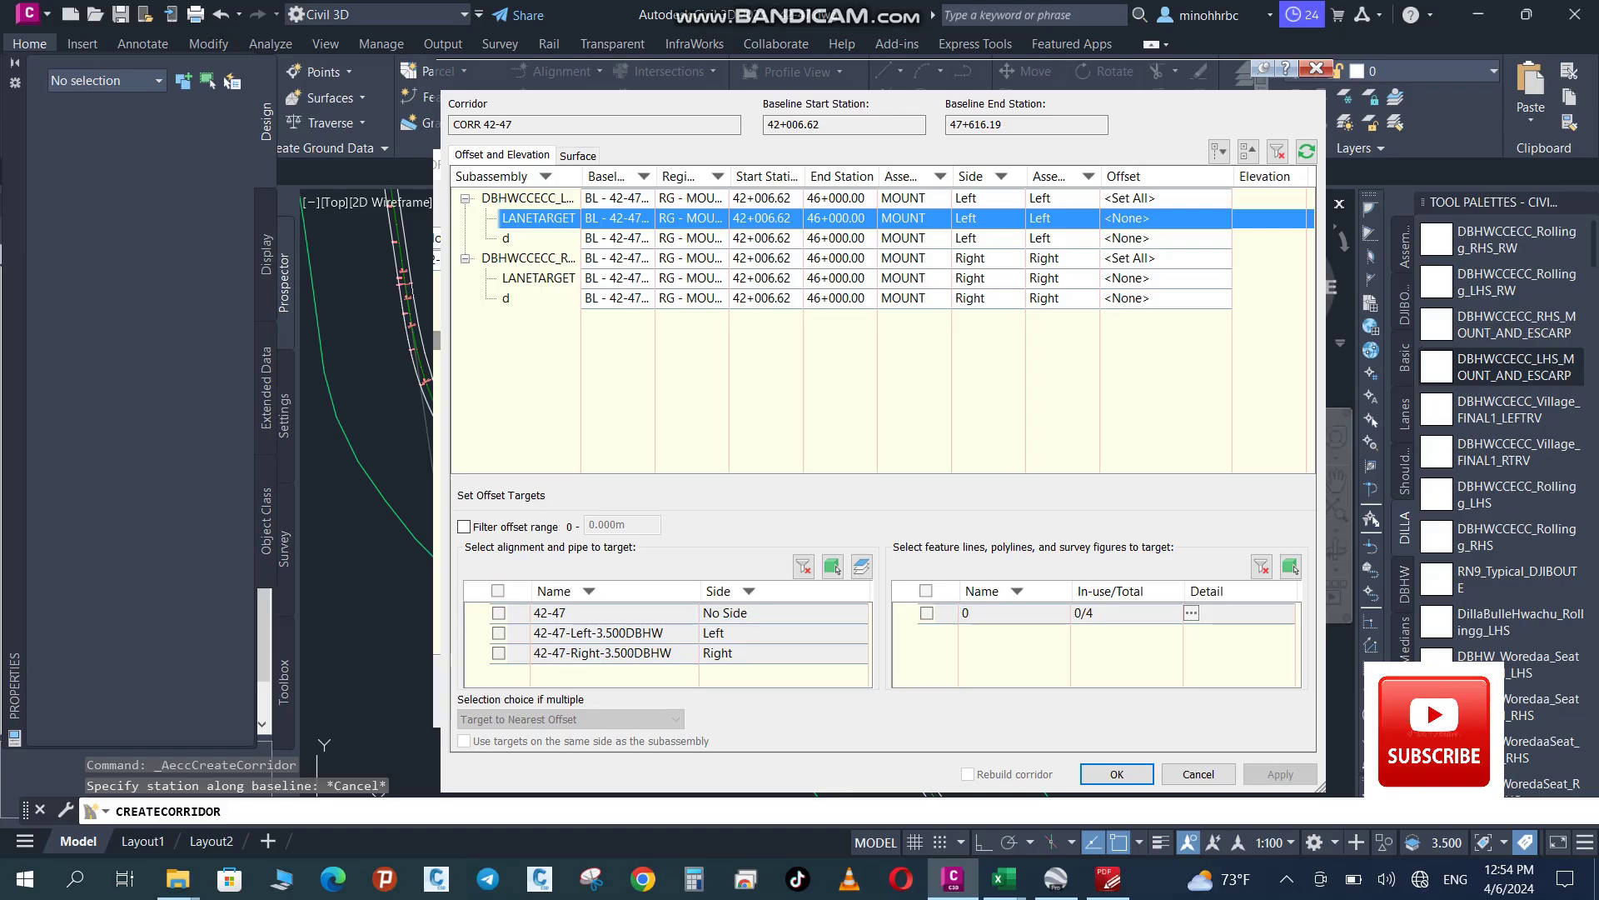
click(499, 633)
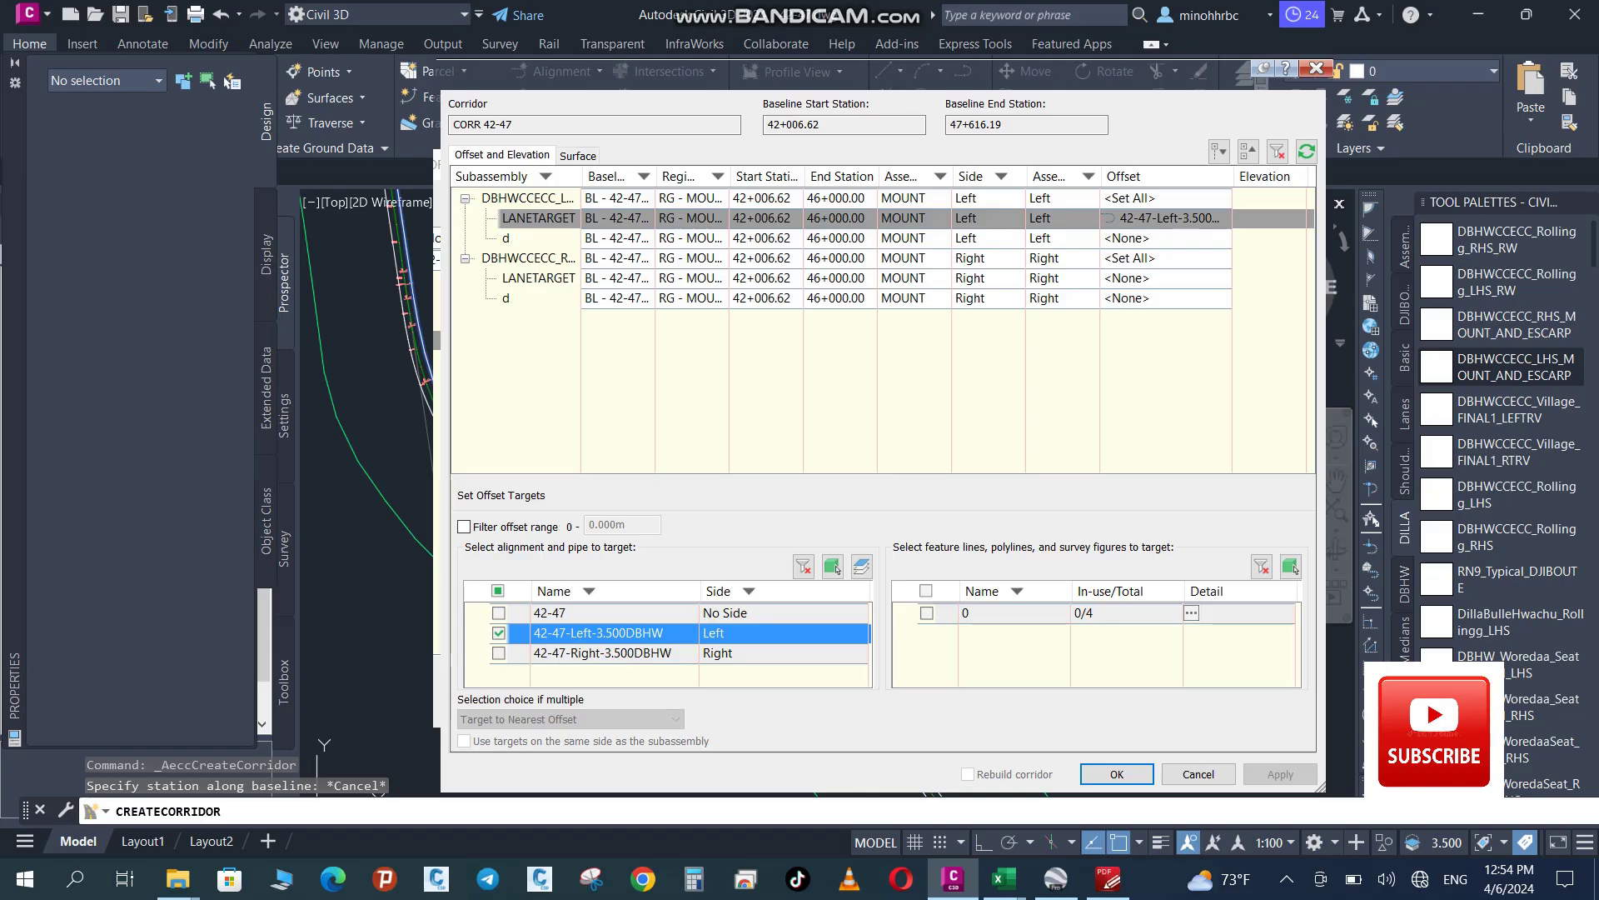
click(1117, 774)
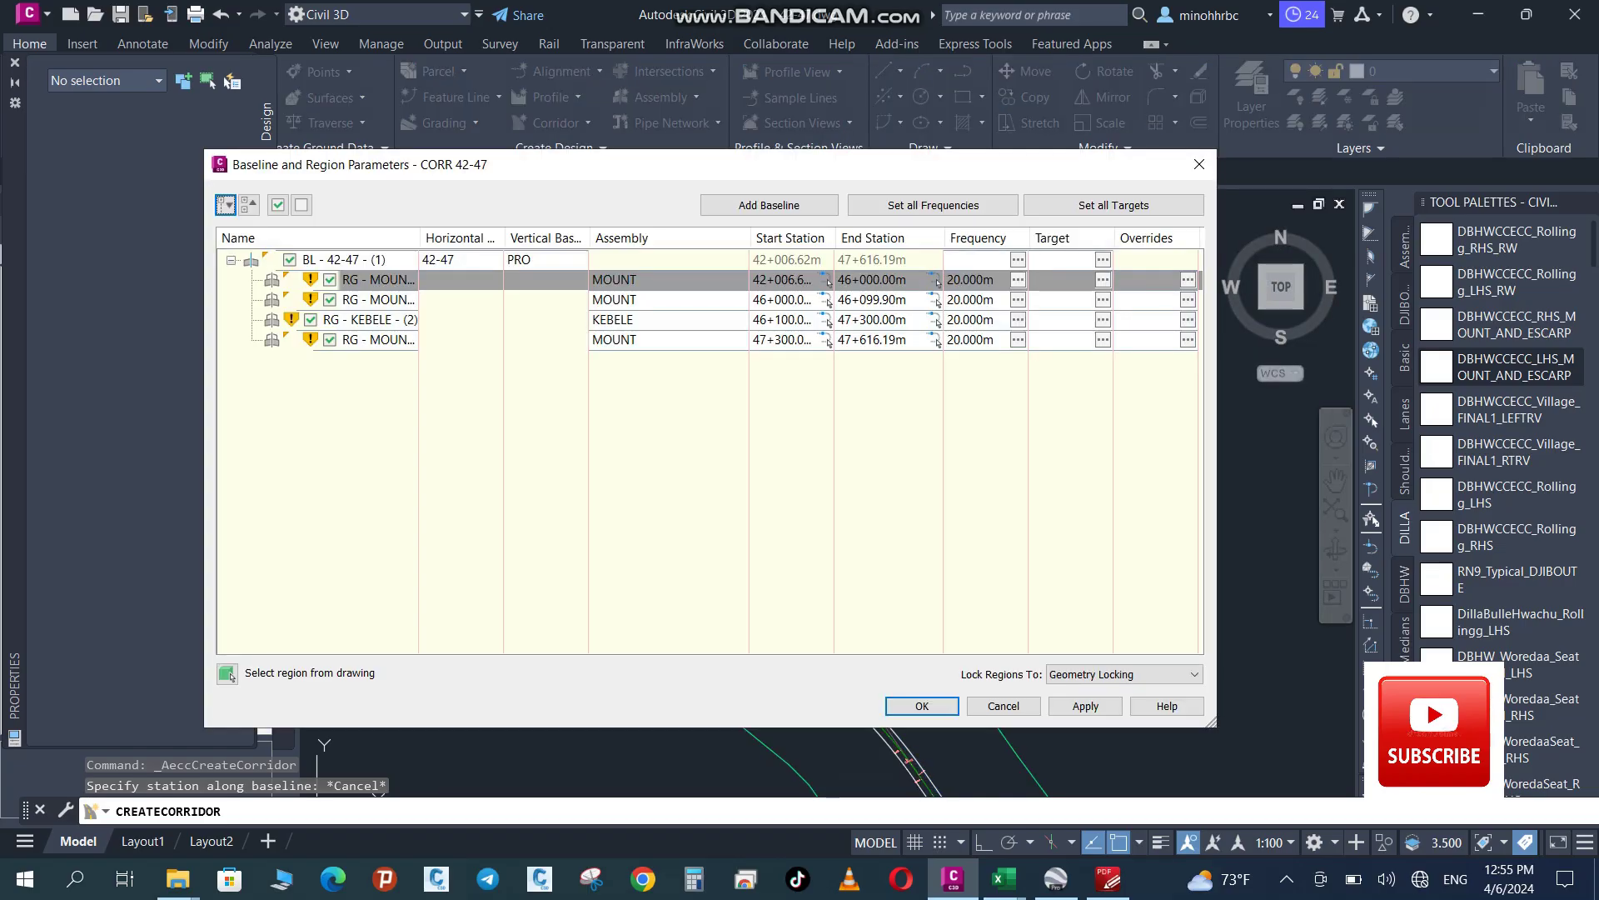
click(1103, 299)
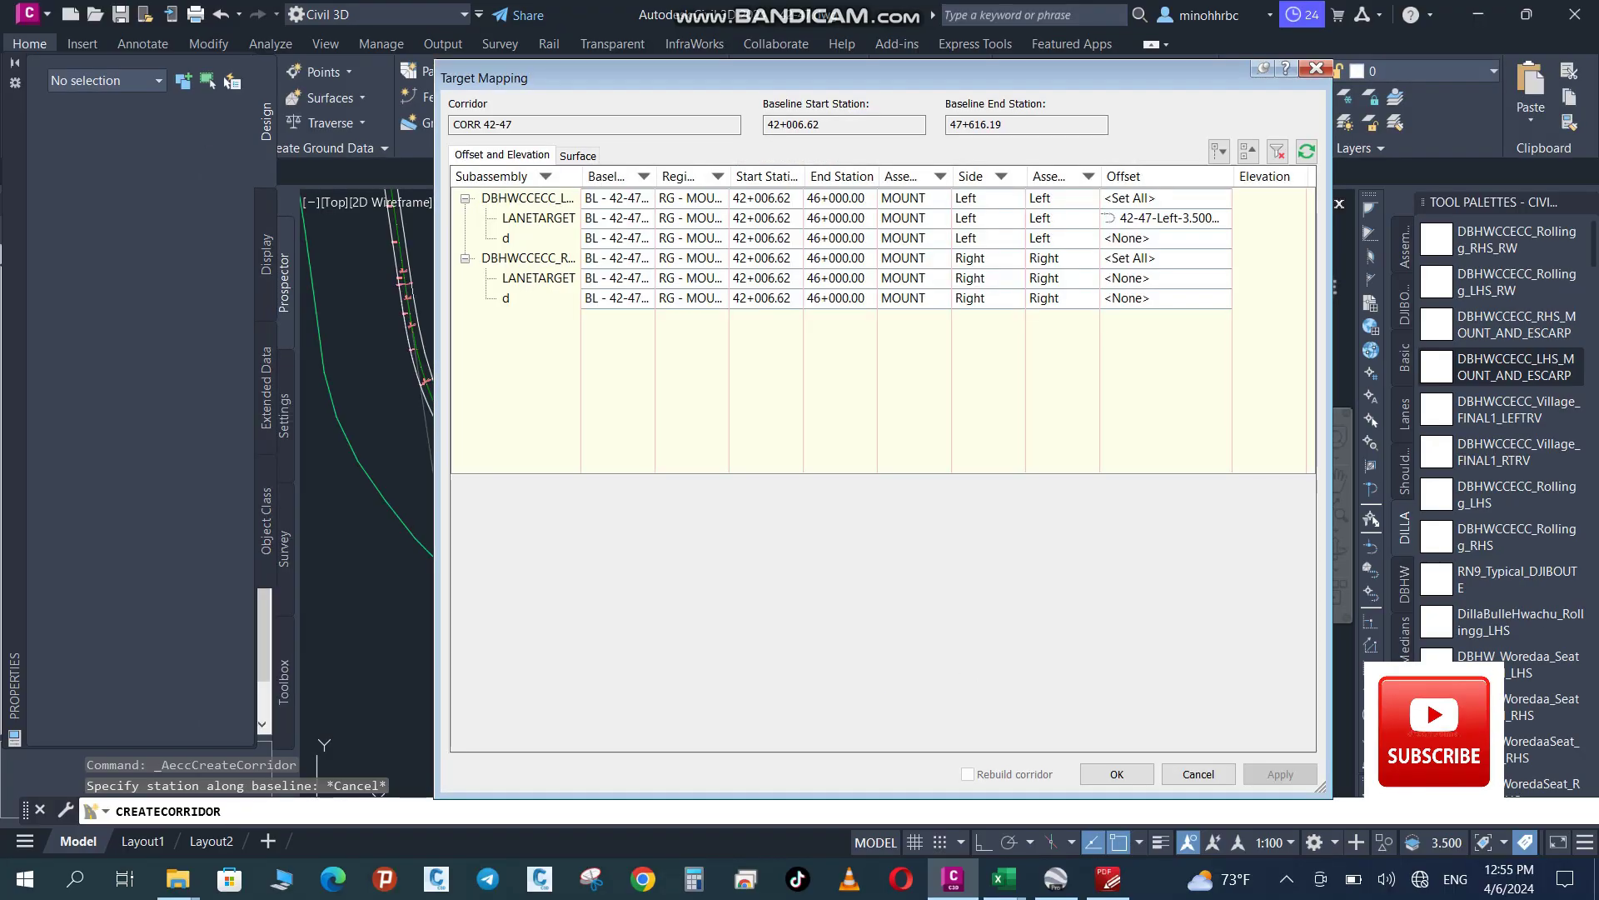
click(1128, 278)
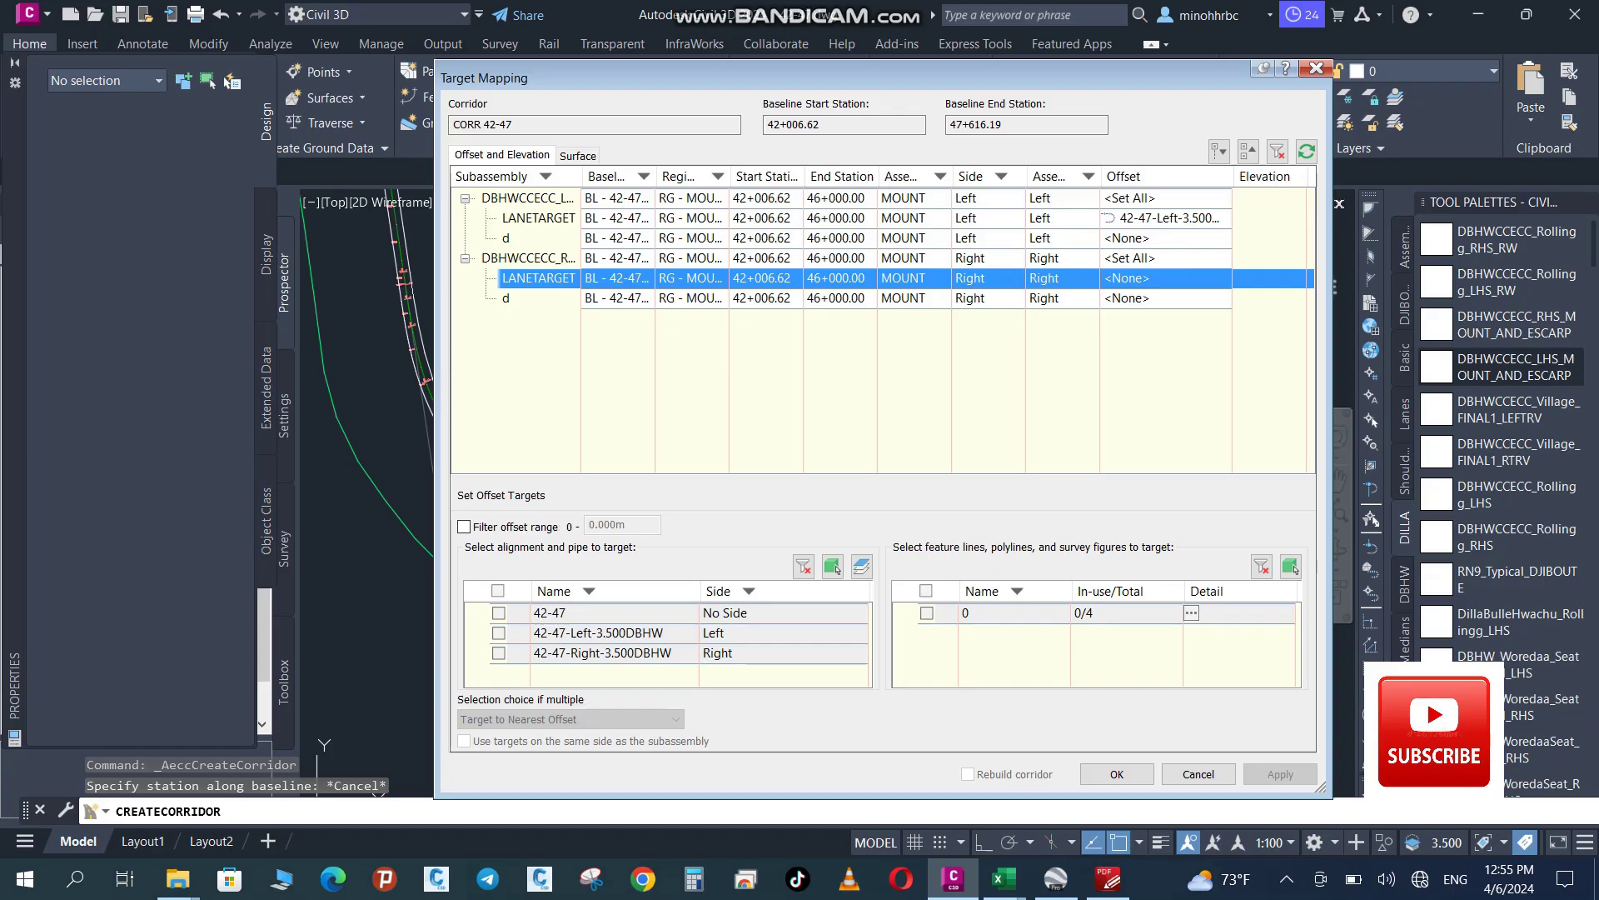
click(499, 653)
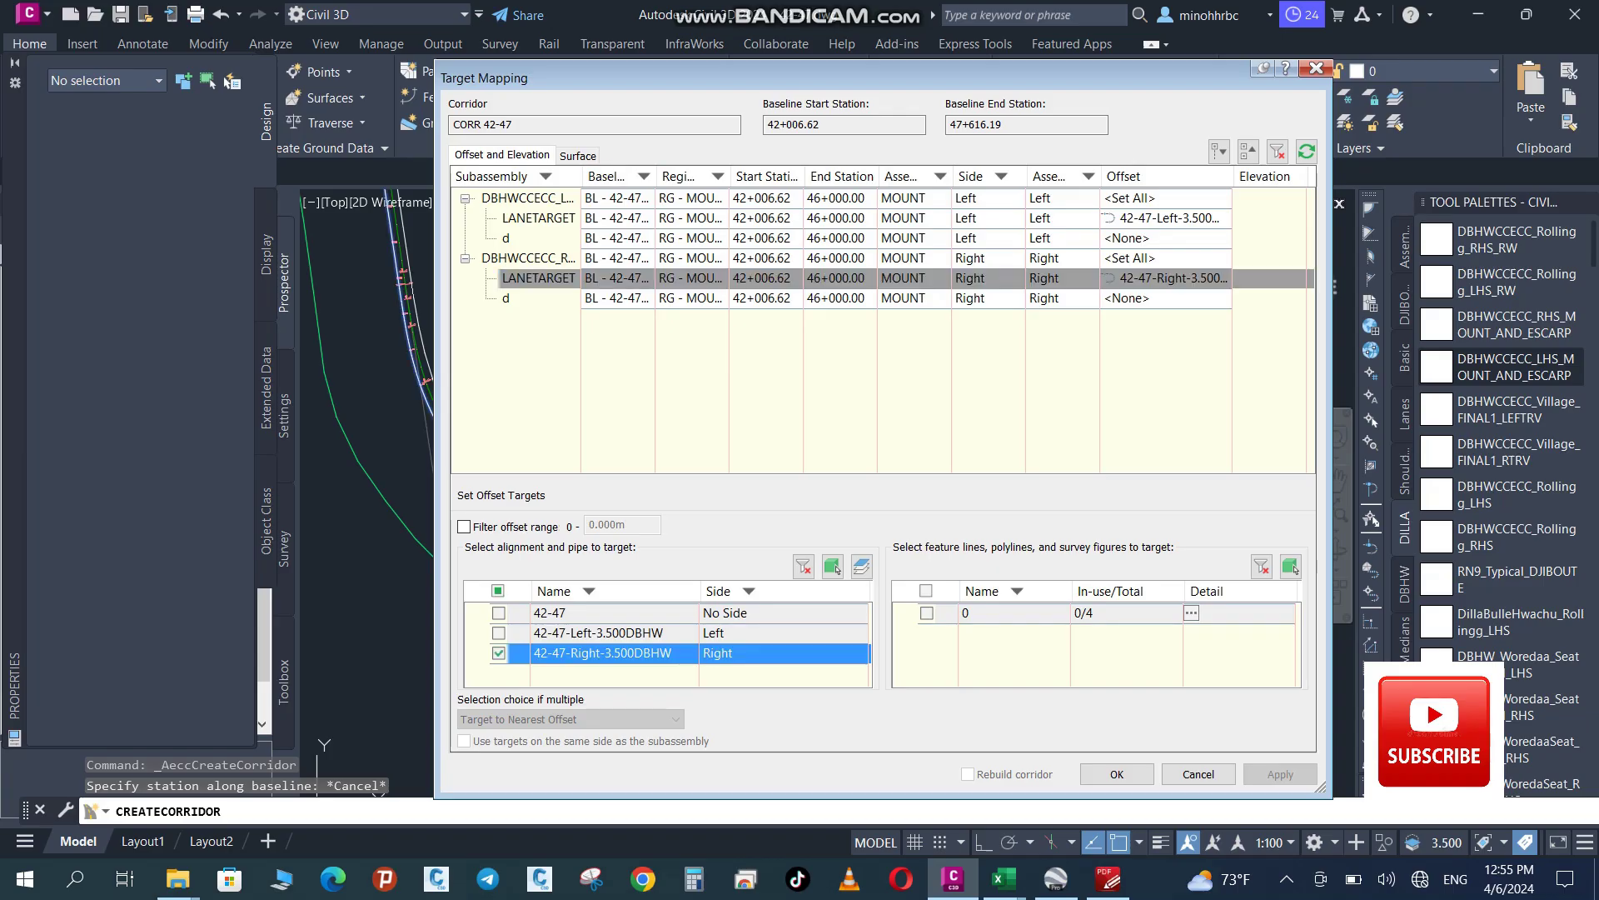
click(1117, 774)
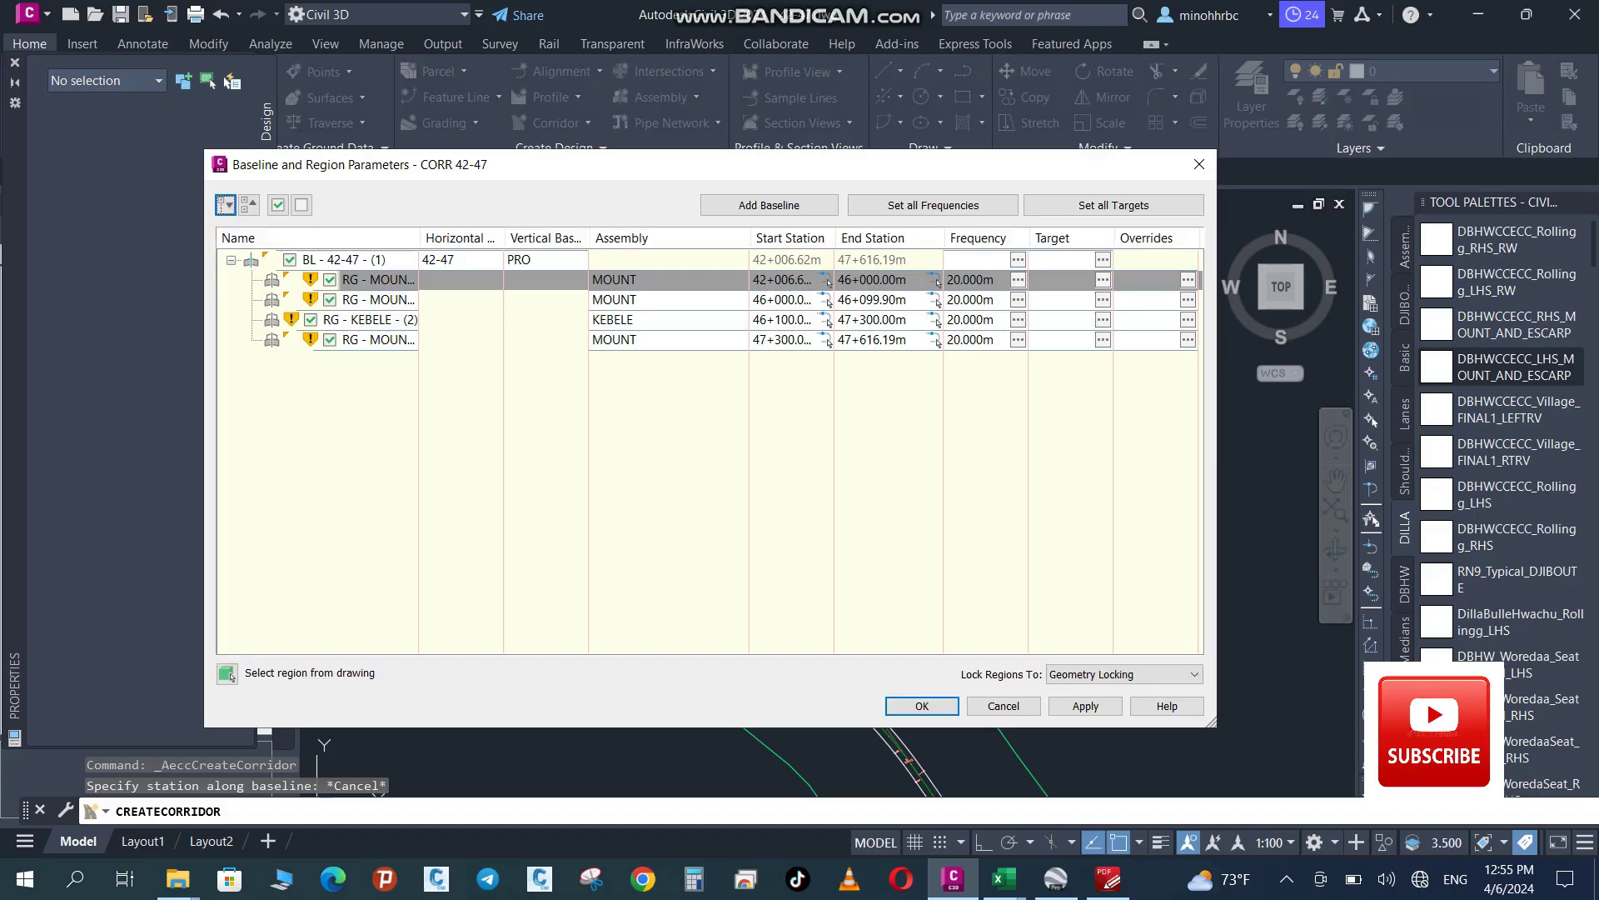
In the second MOUNT region's target mapping, assign surface EG to all surface targets
click(1103, 300)
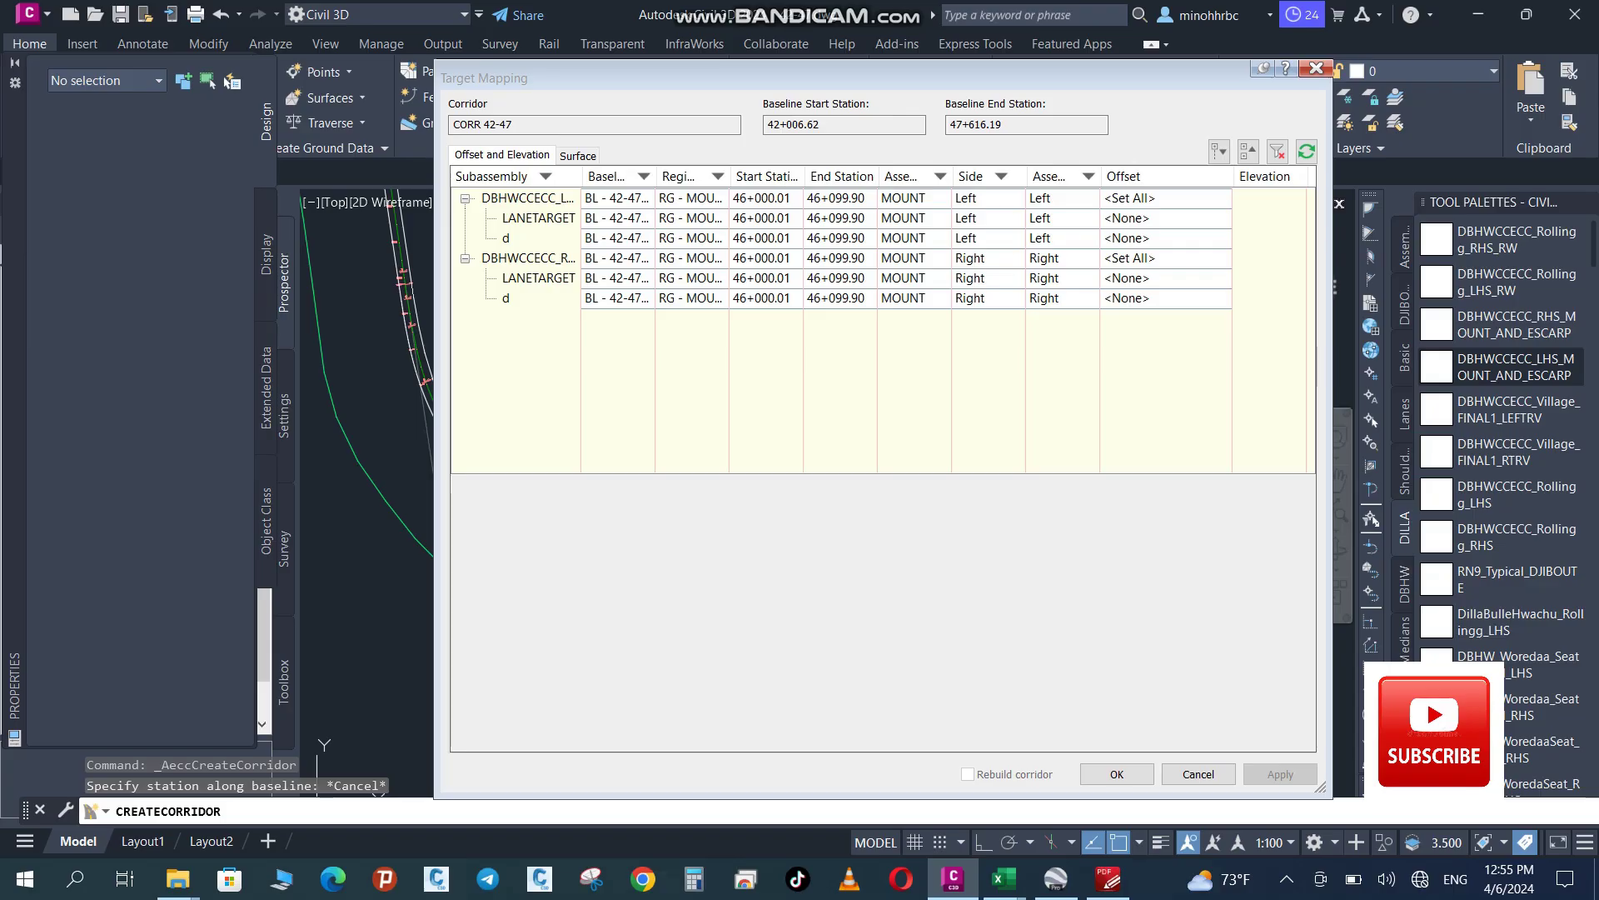
click(578, 156)
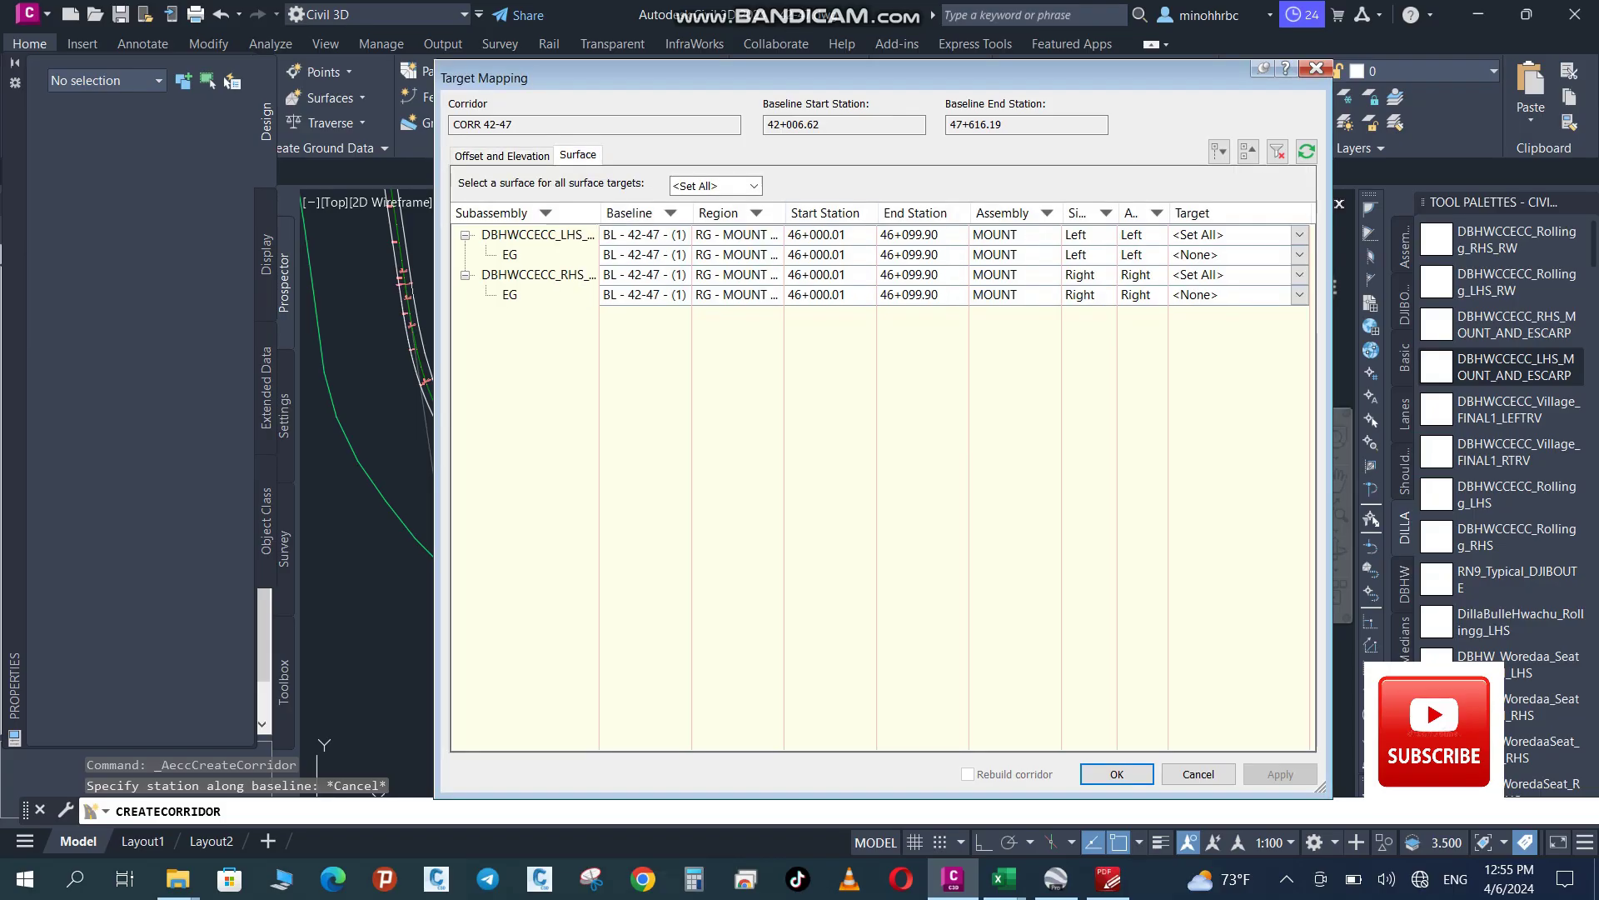
click(708, 185)
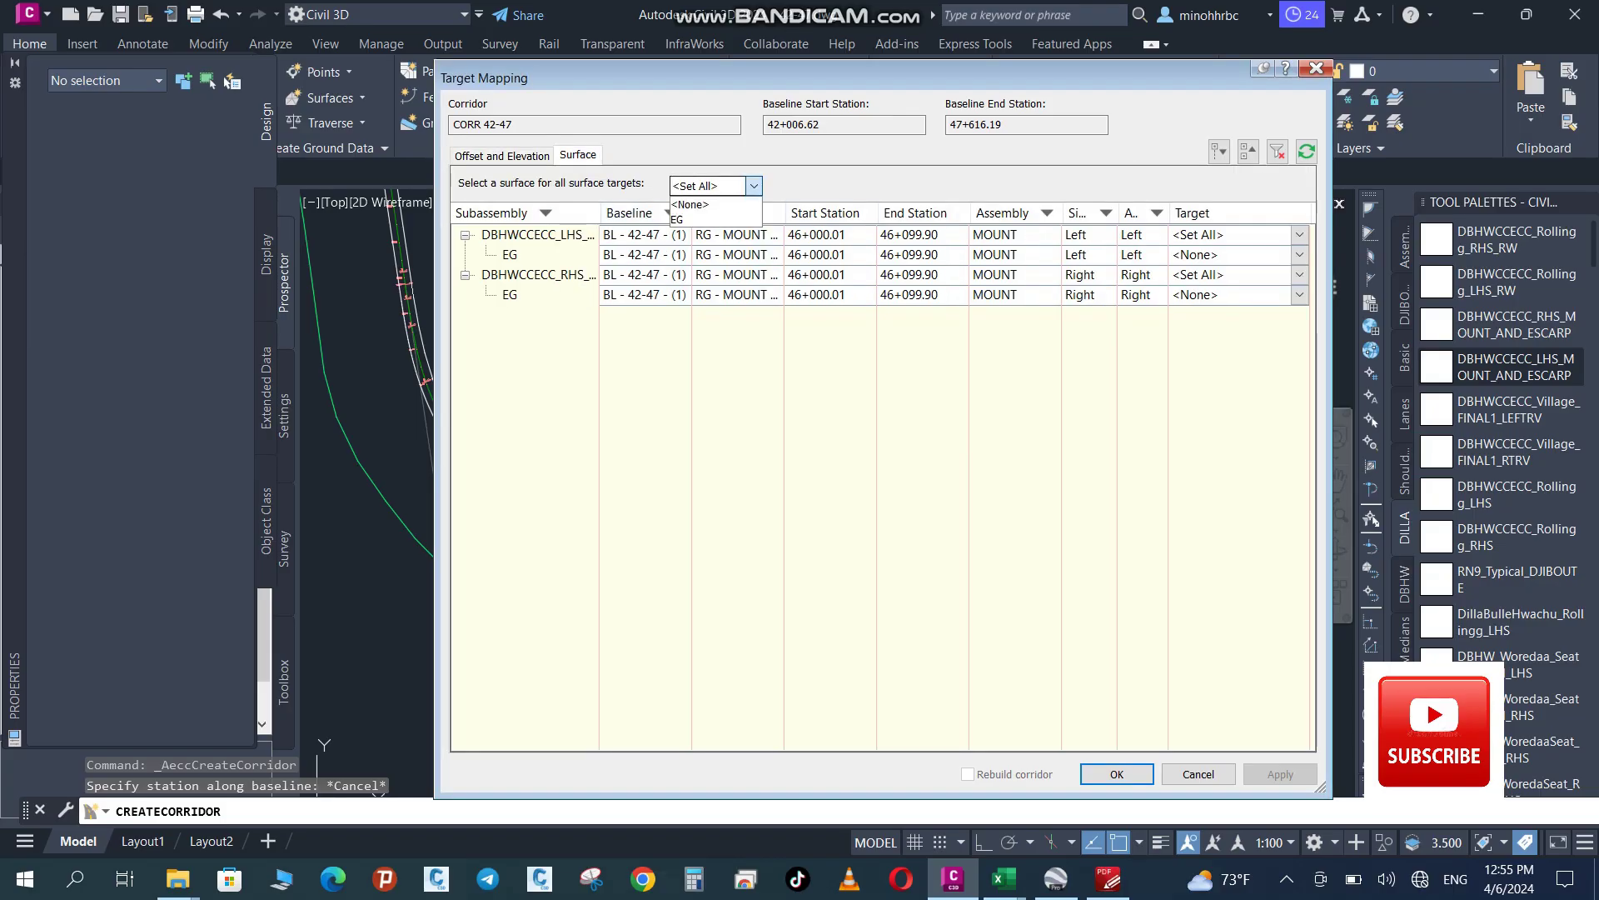
click(700, 205)
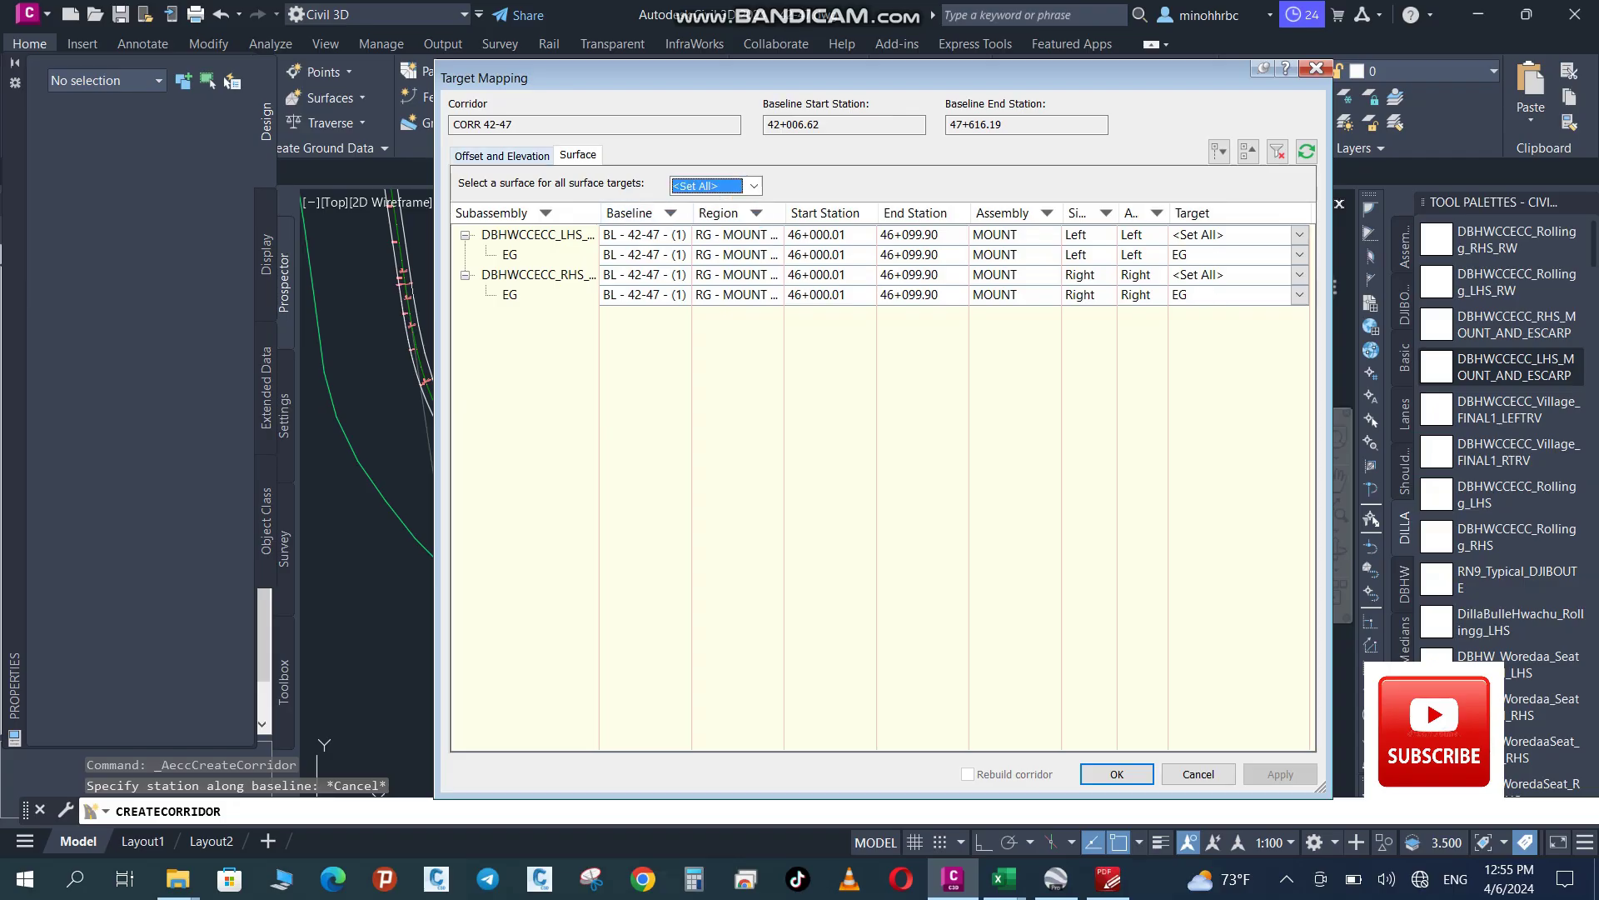
Set the second MOUNT region's left LANETARGET offset to the inner transition polyline on the left side of the road
click(502, 155)
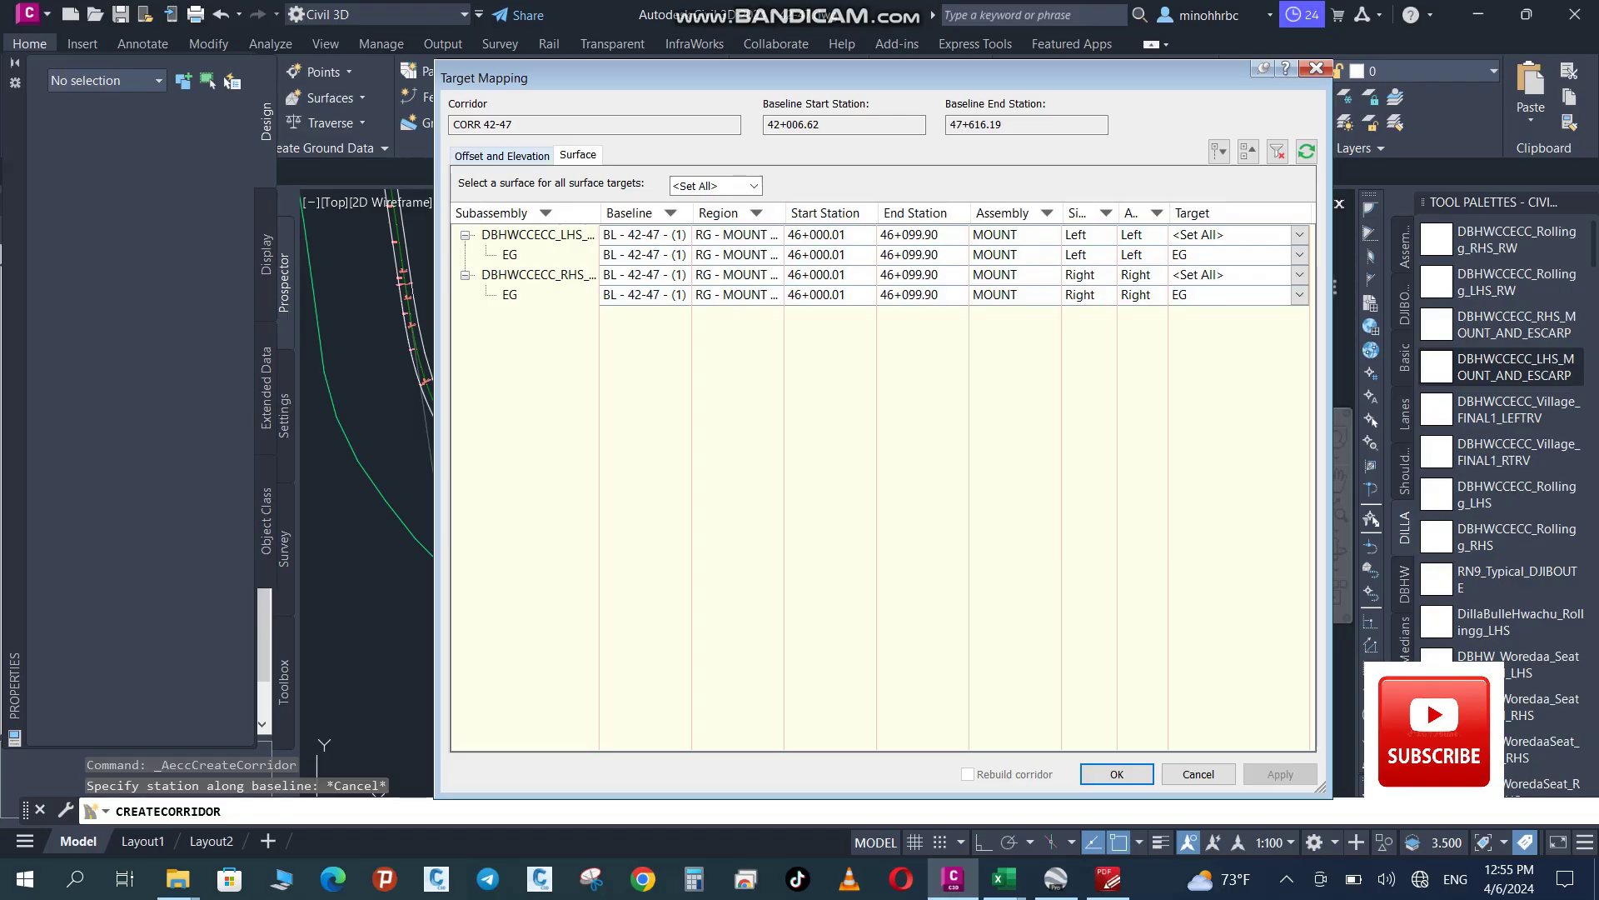
click(502, 156)
click(577, 155)
click(502, 156)
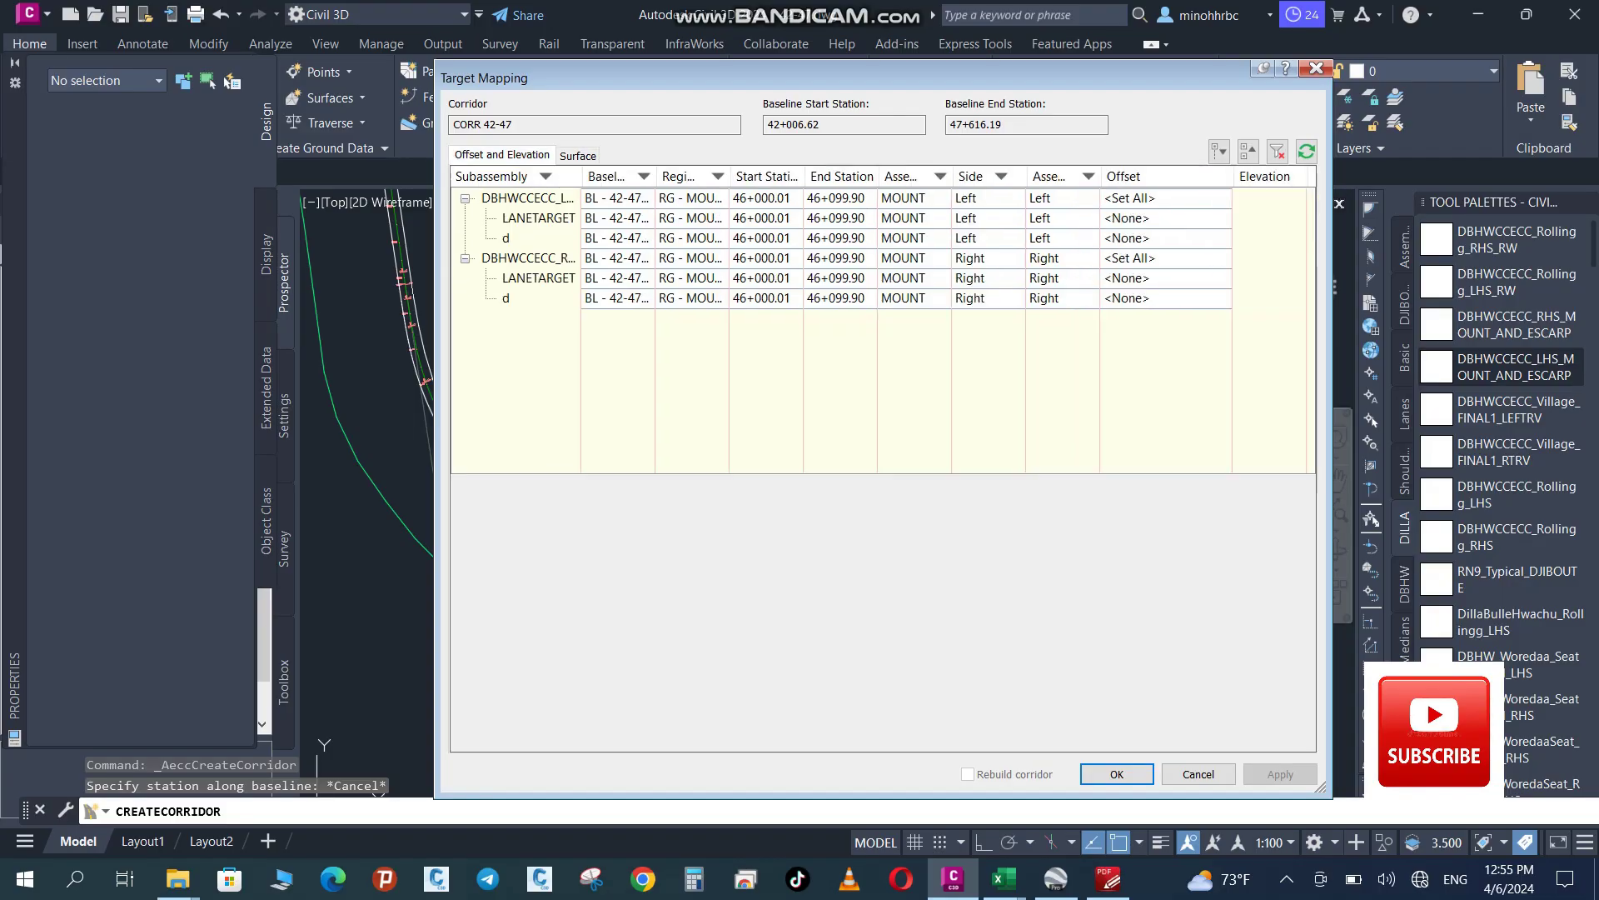
click(578, 154)
click(502, 156)
click(538, 218)
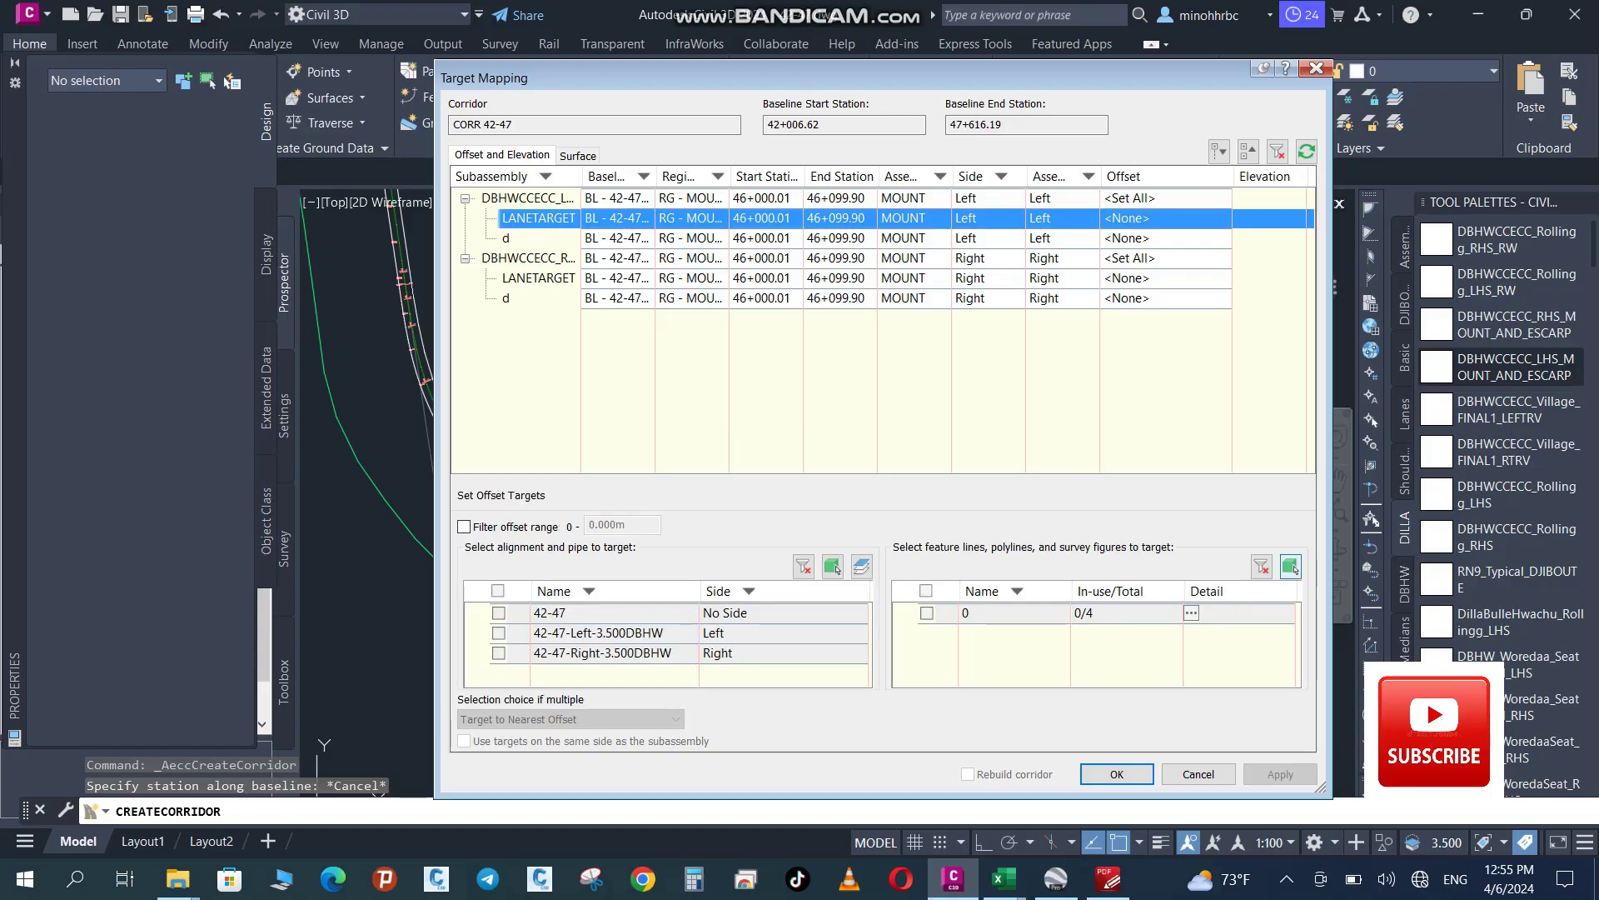
click(1290, 566)
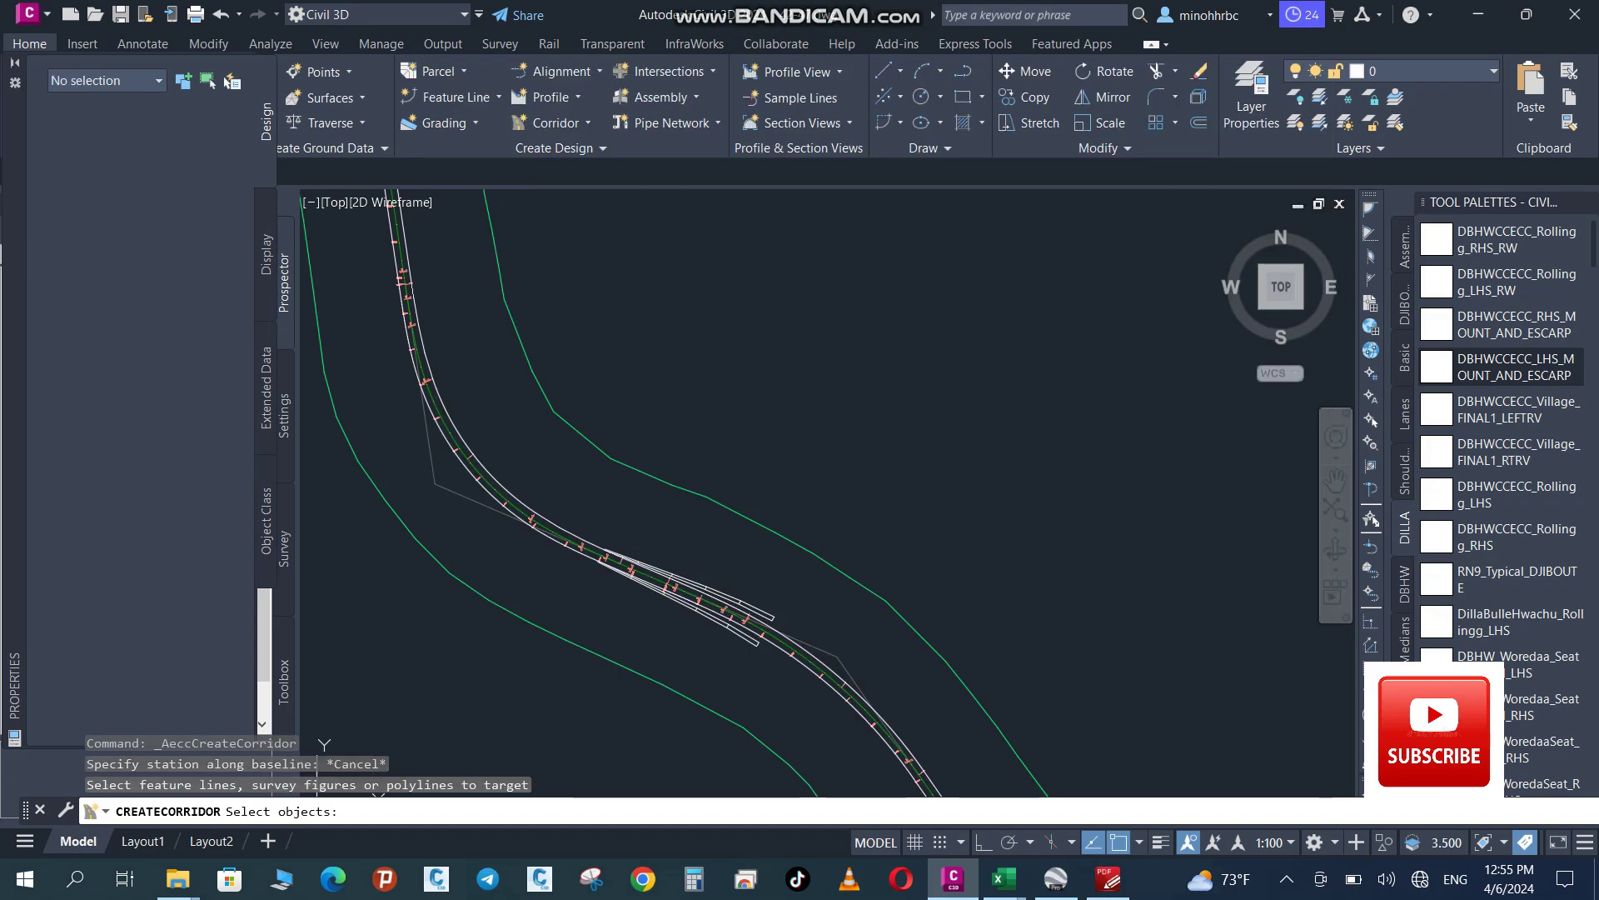
scroll(677, 553, up, 6)
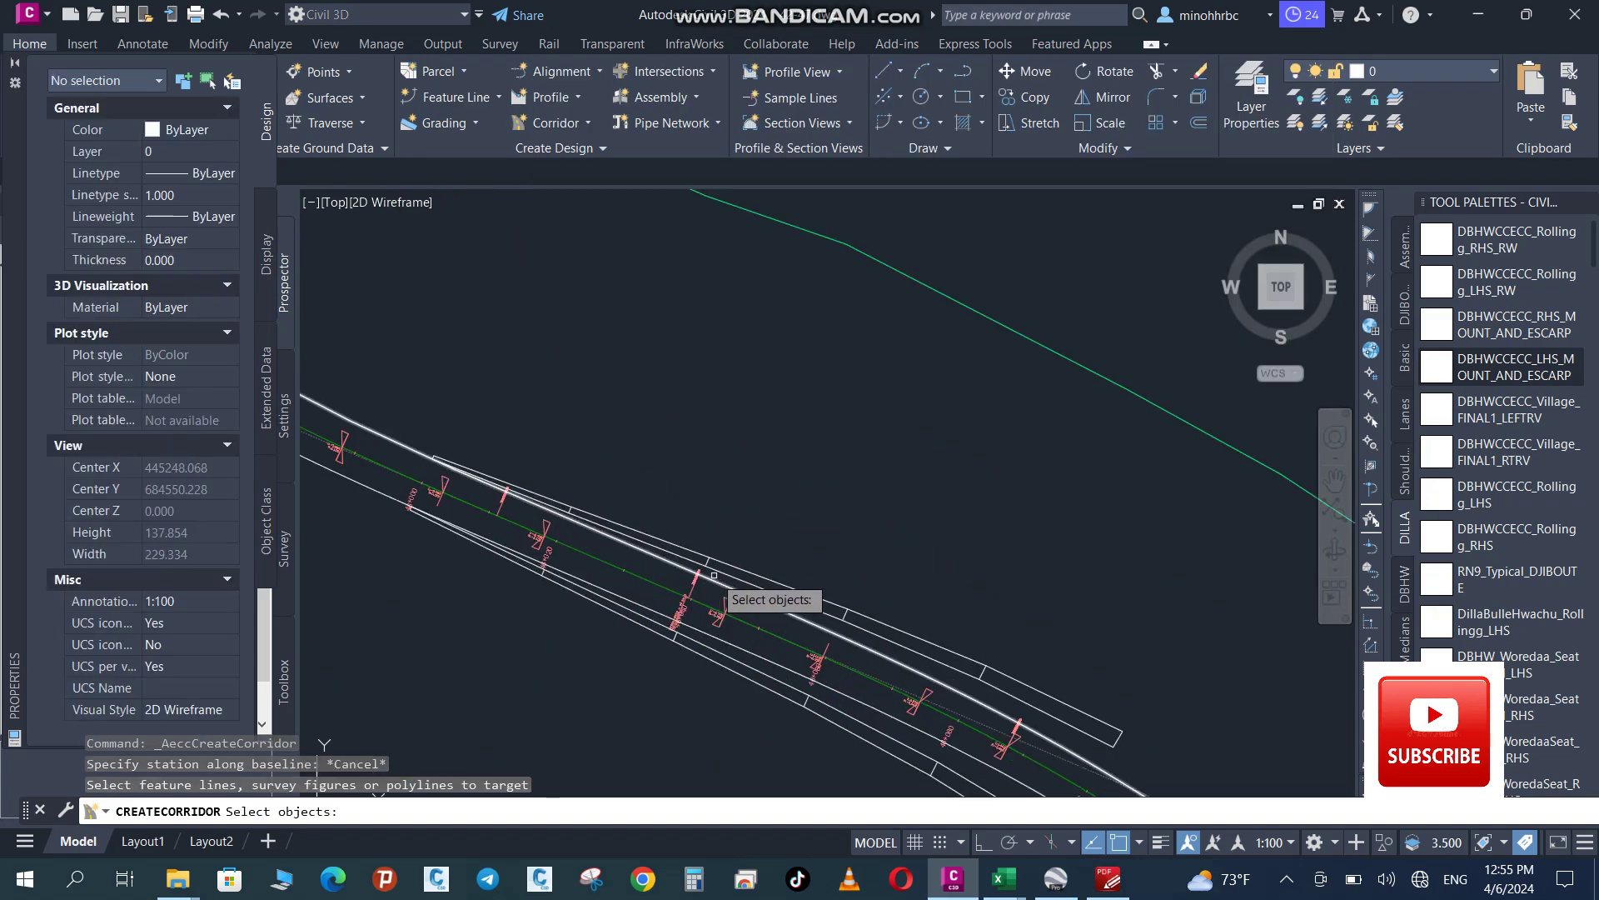
click(676, 553)
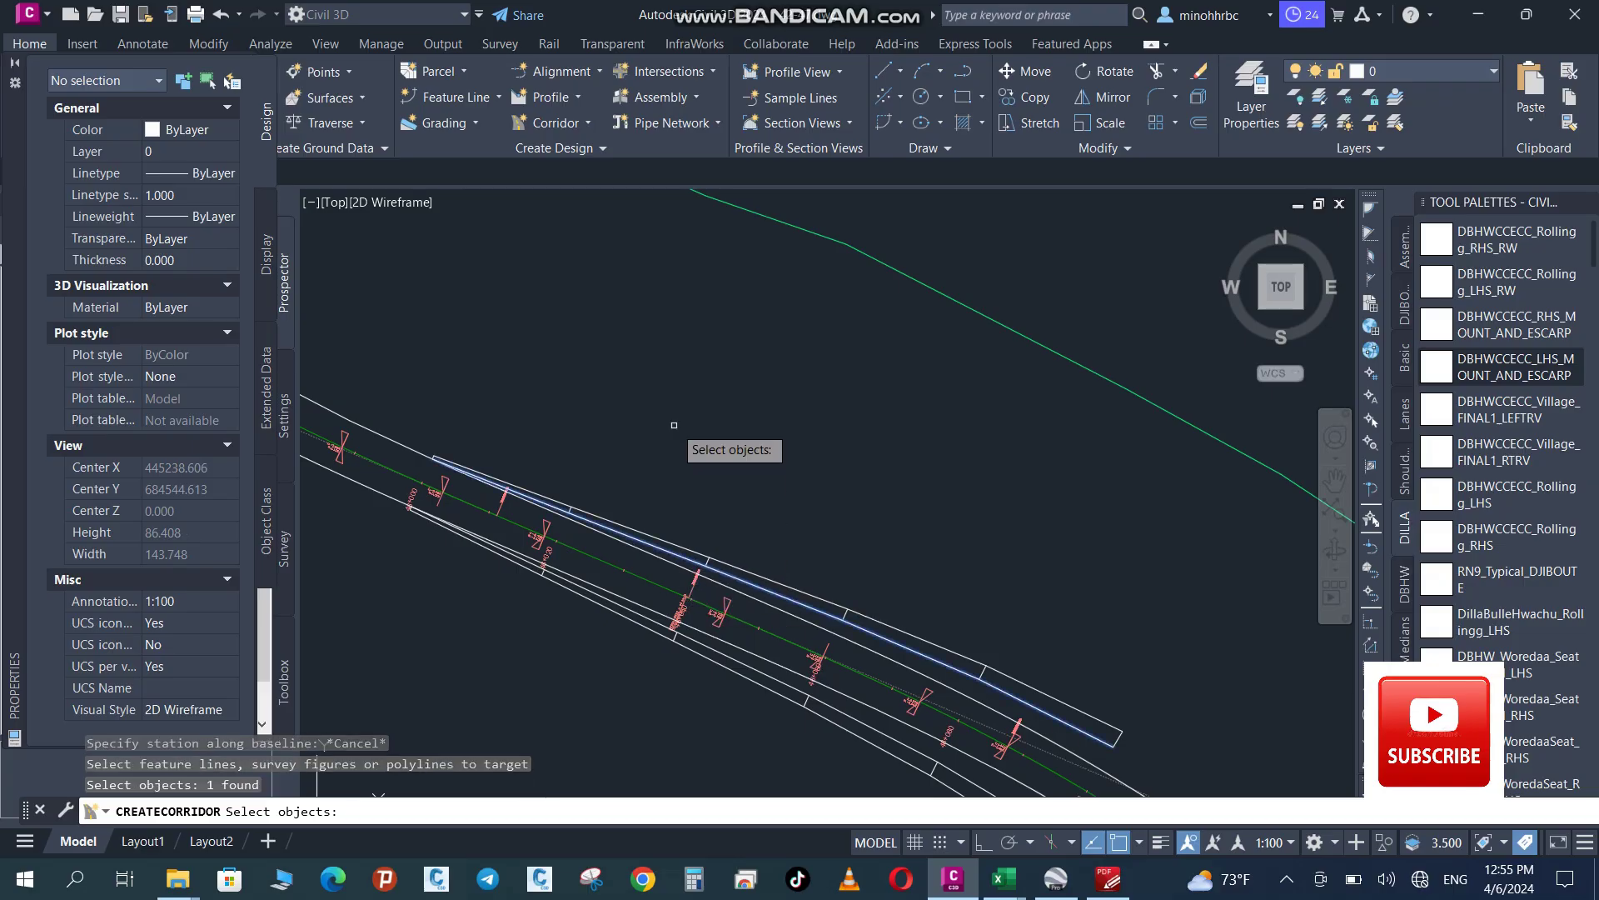
key(Return)
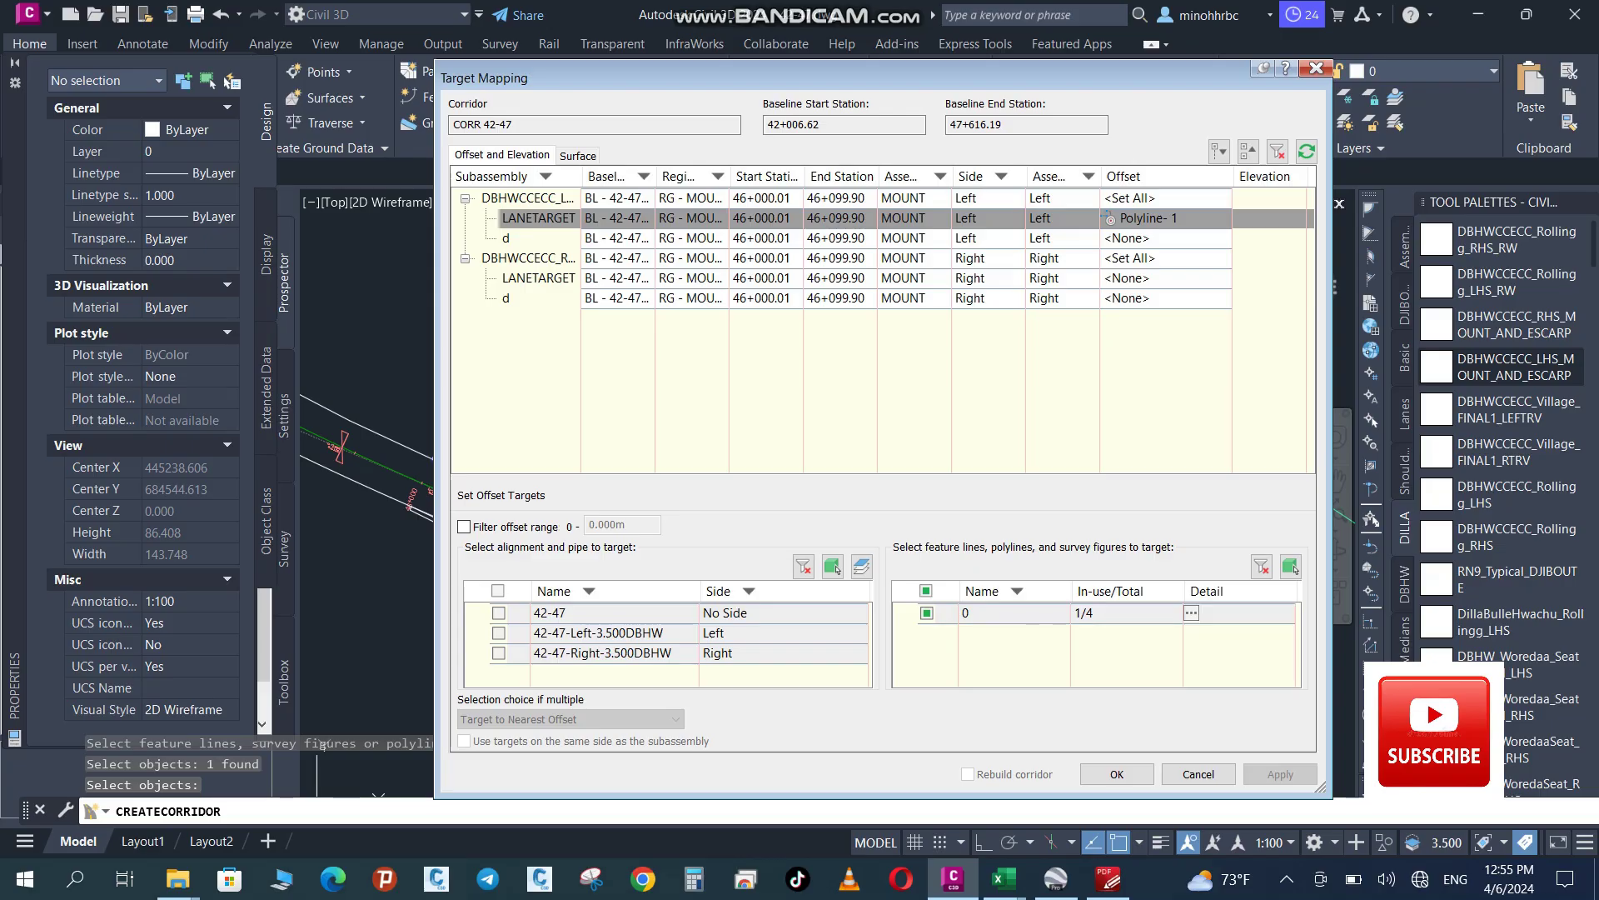
Set the second MOUNT region's left d offset target to the outer transition polyline on the left side of the road
click(1128, 239)
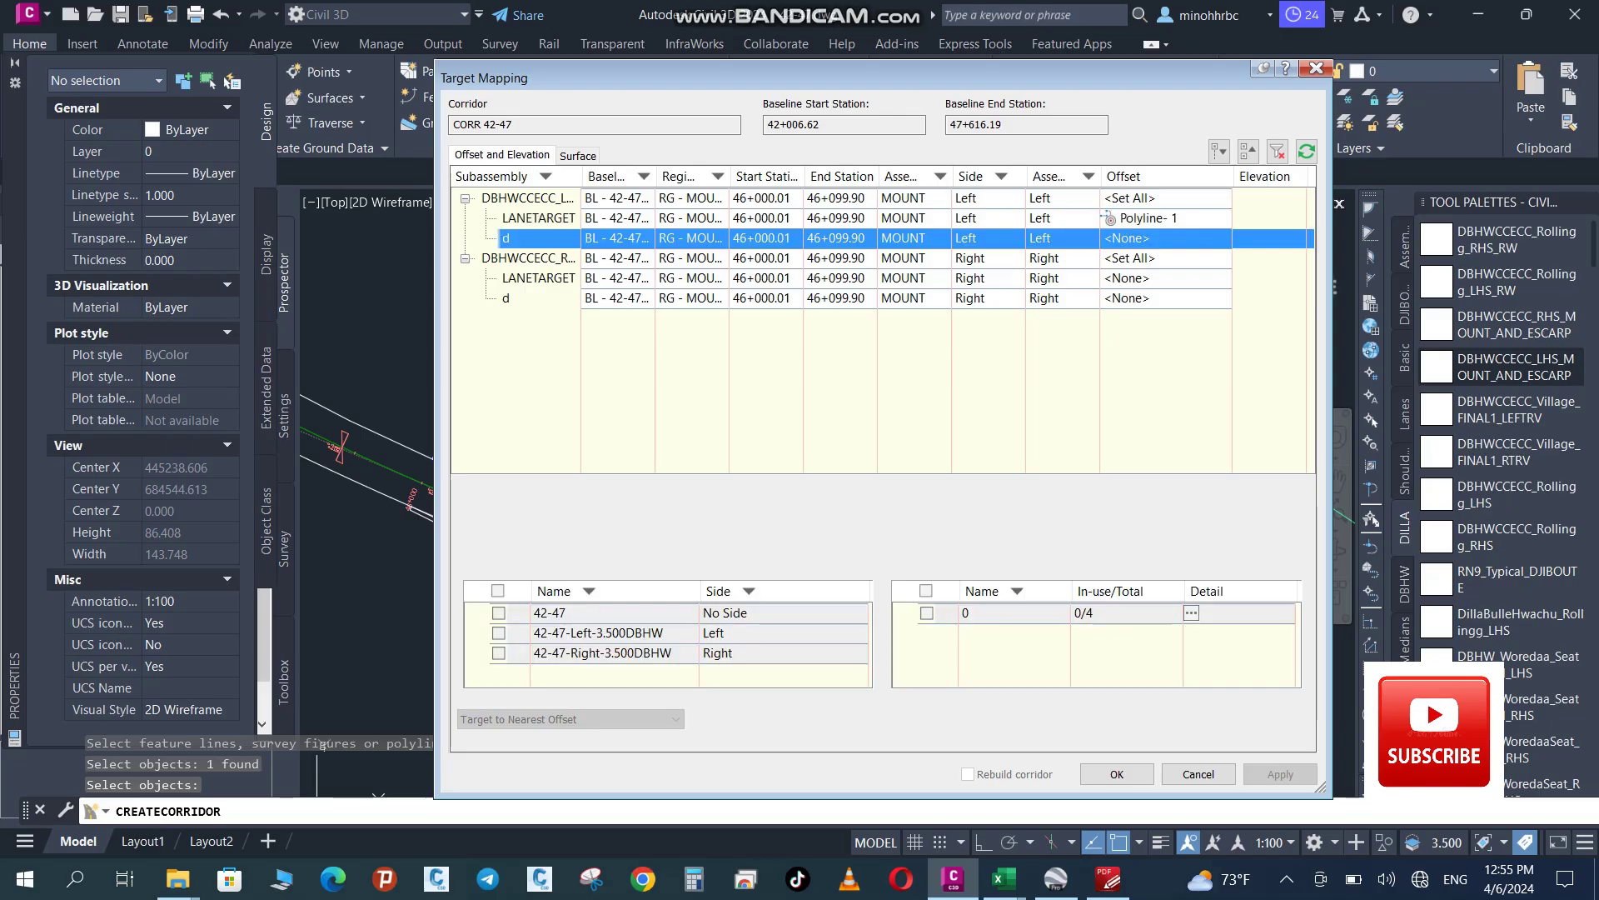
click(1290, 566)
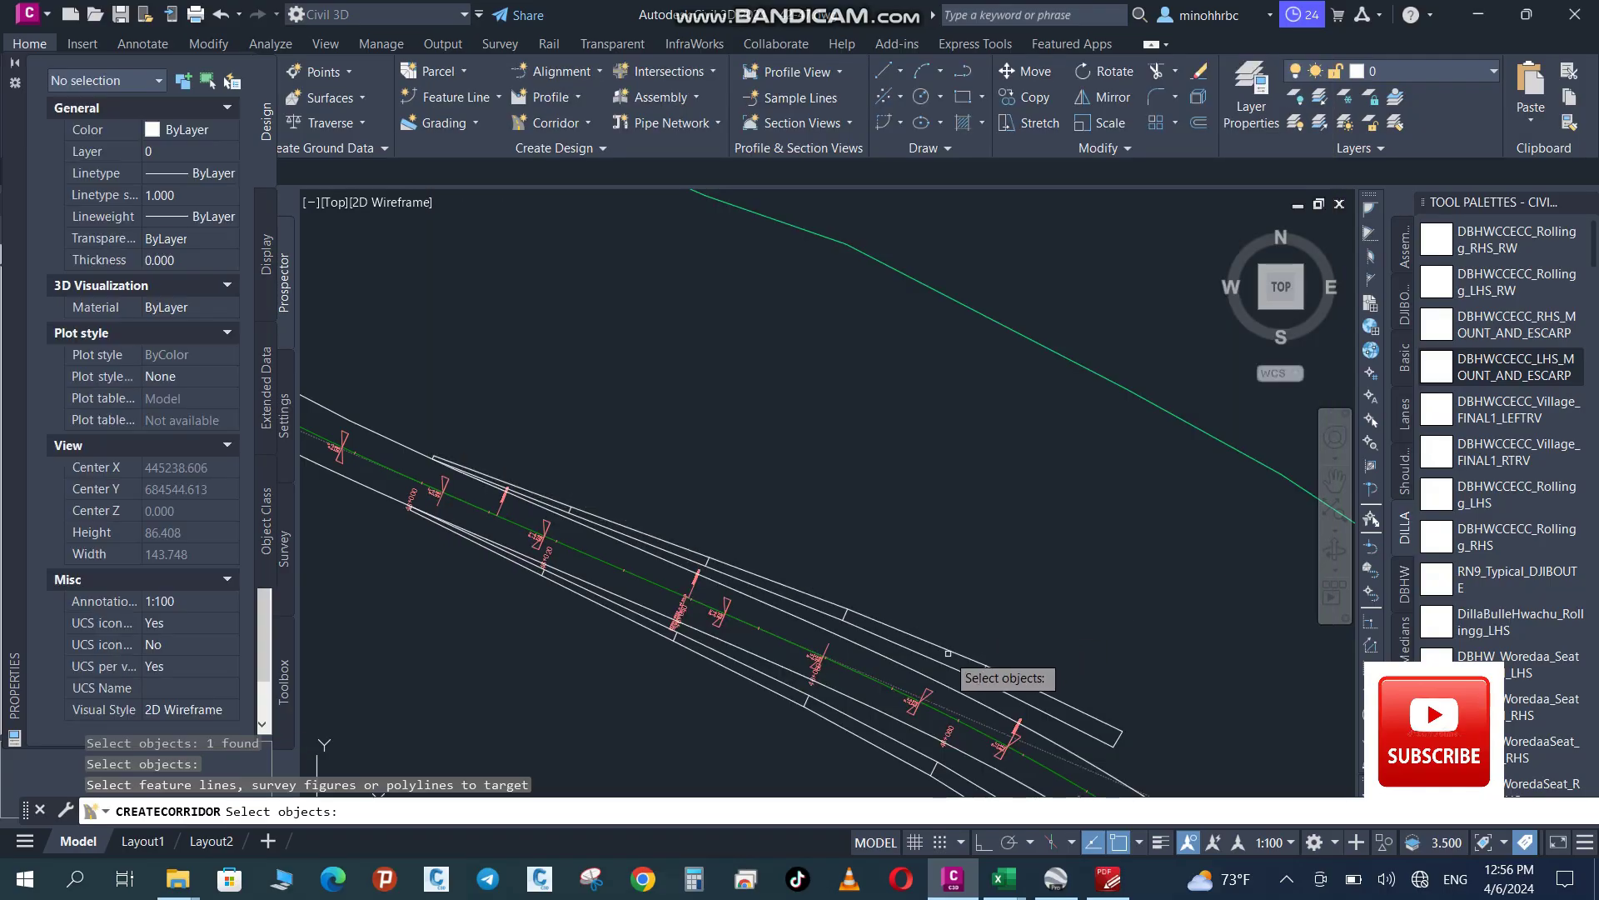
click(945, 650)
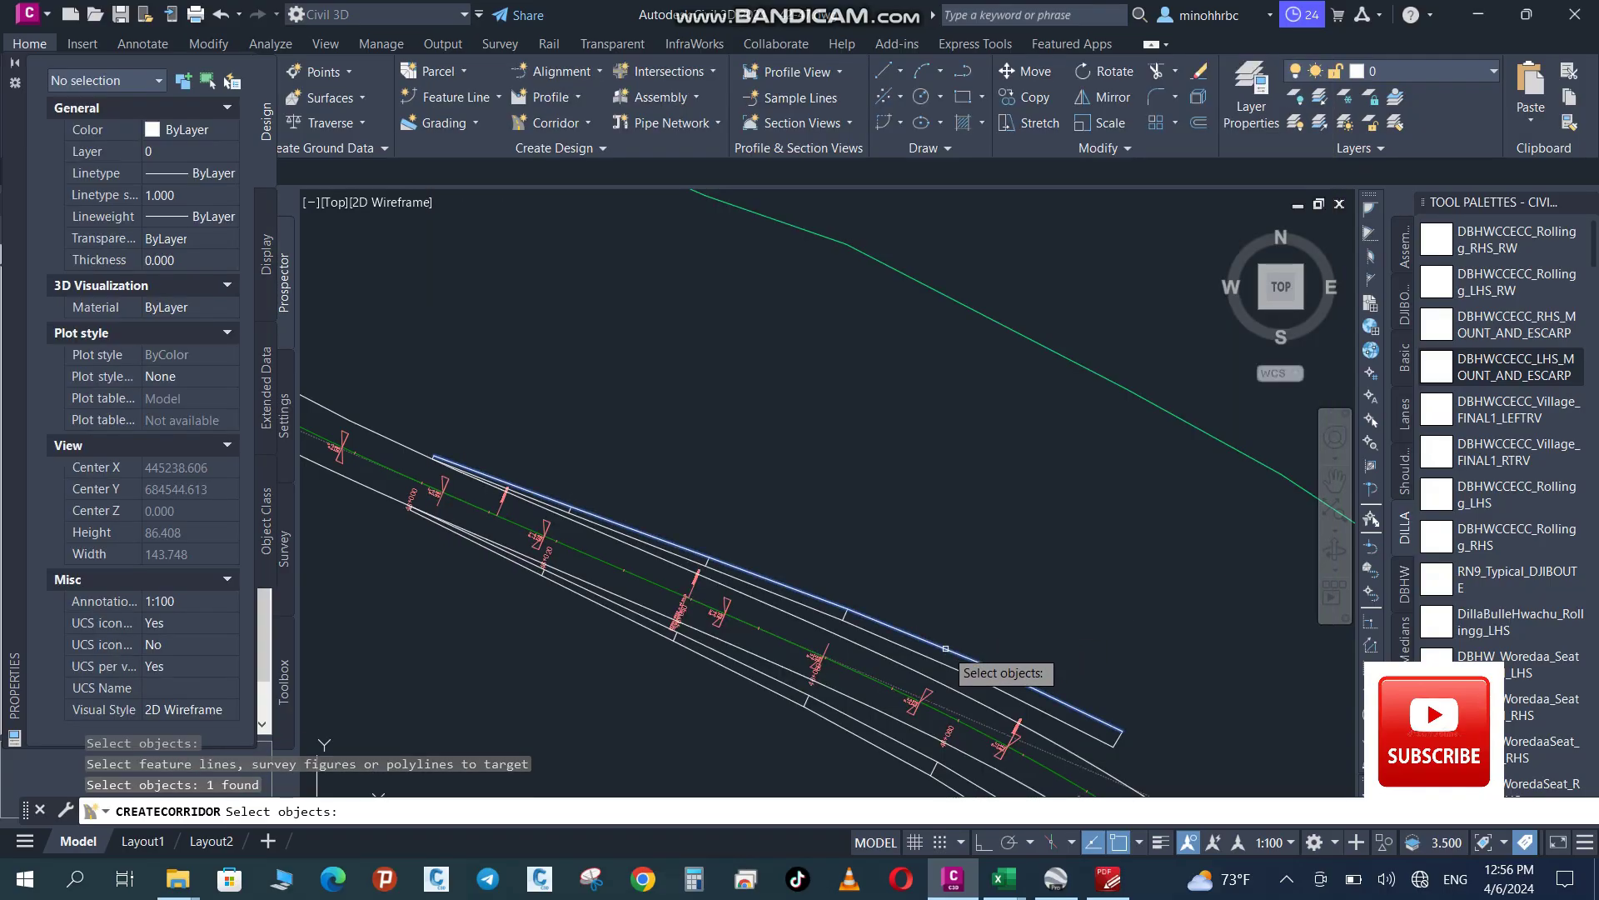
key(Return)
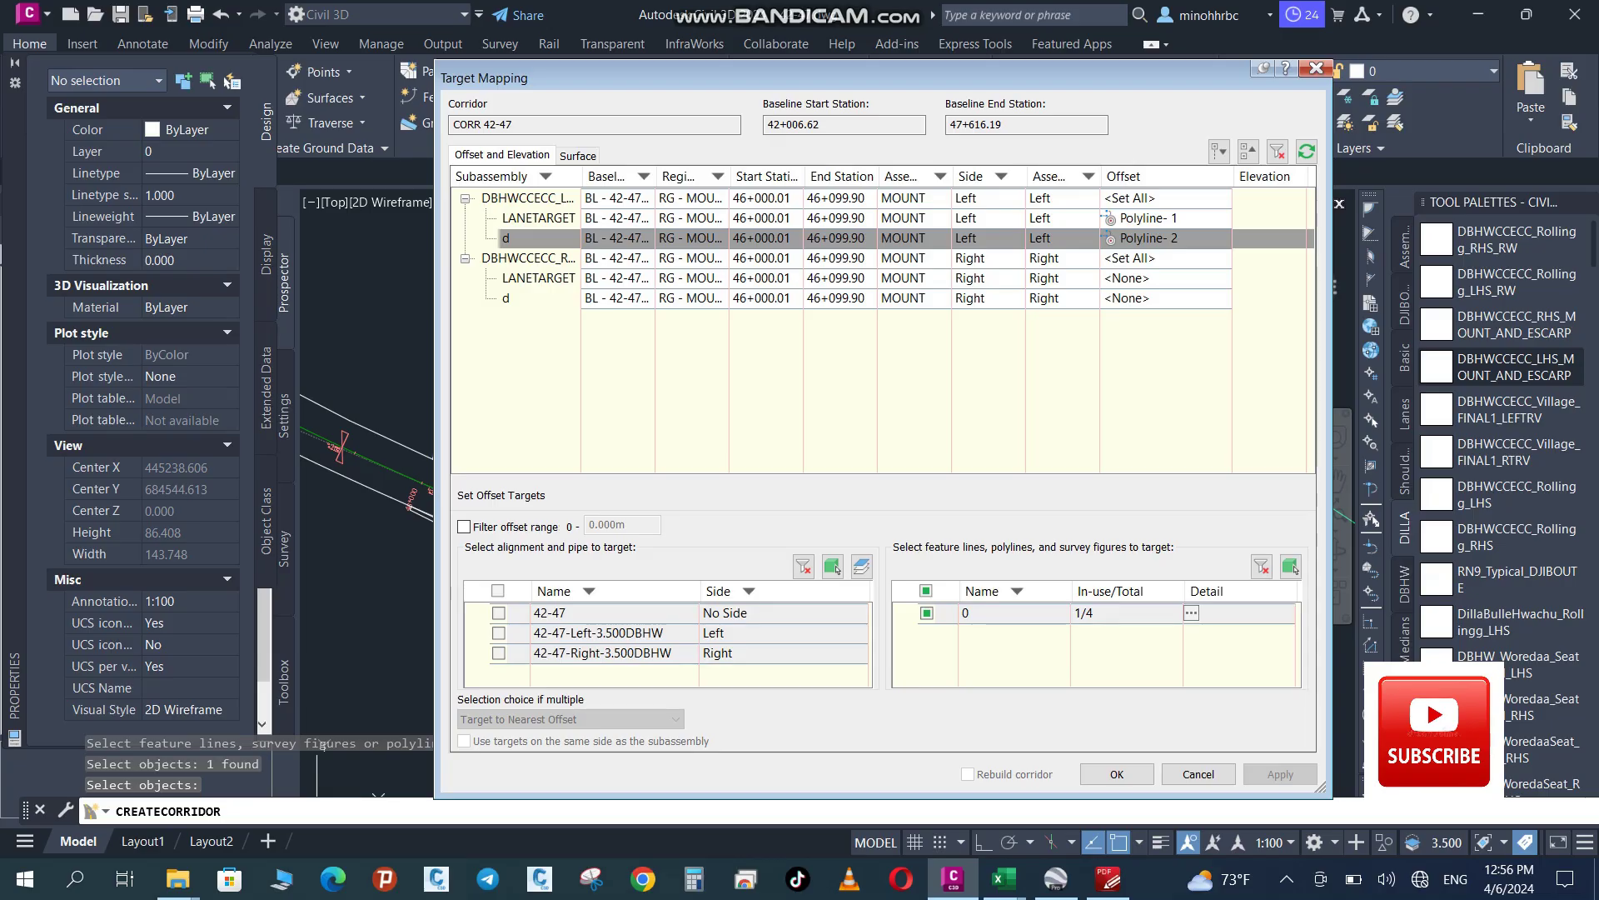
Set the second MOUNT region's right LANETARGET offset to the inner transition polyline on the right side of the road
click(1129, 258)
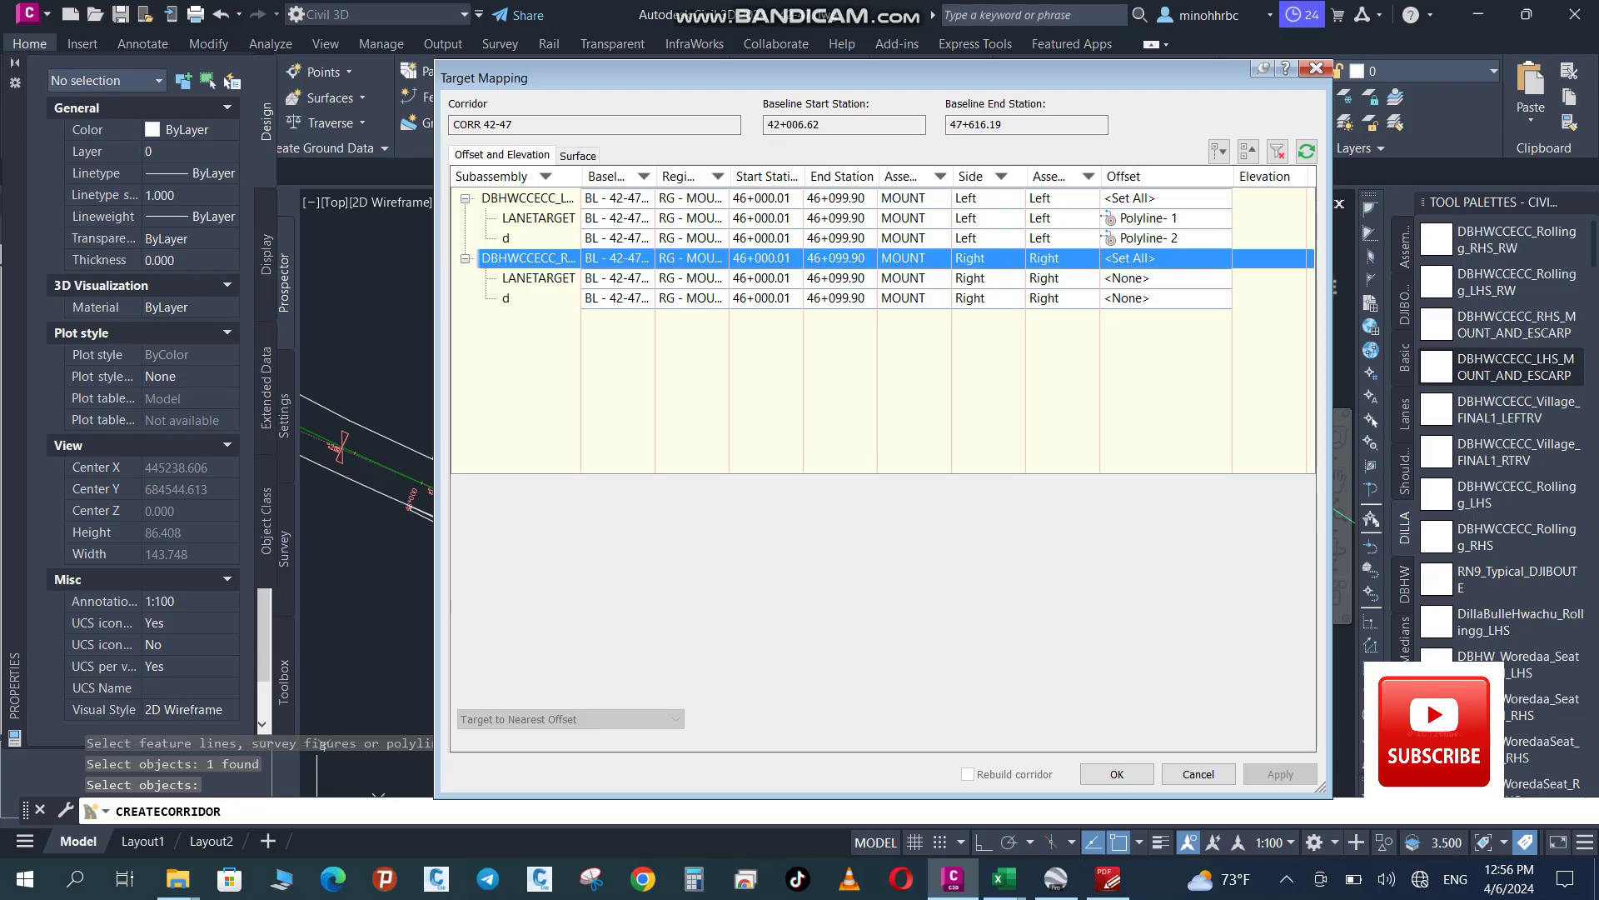
click(1127, 278)
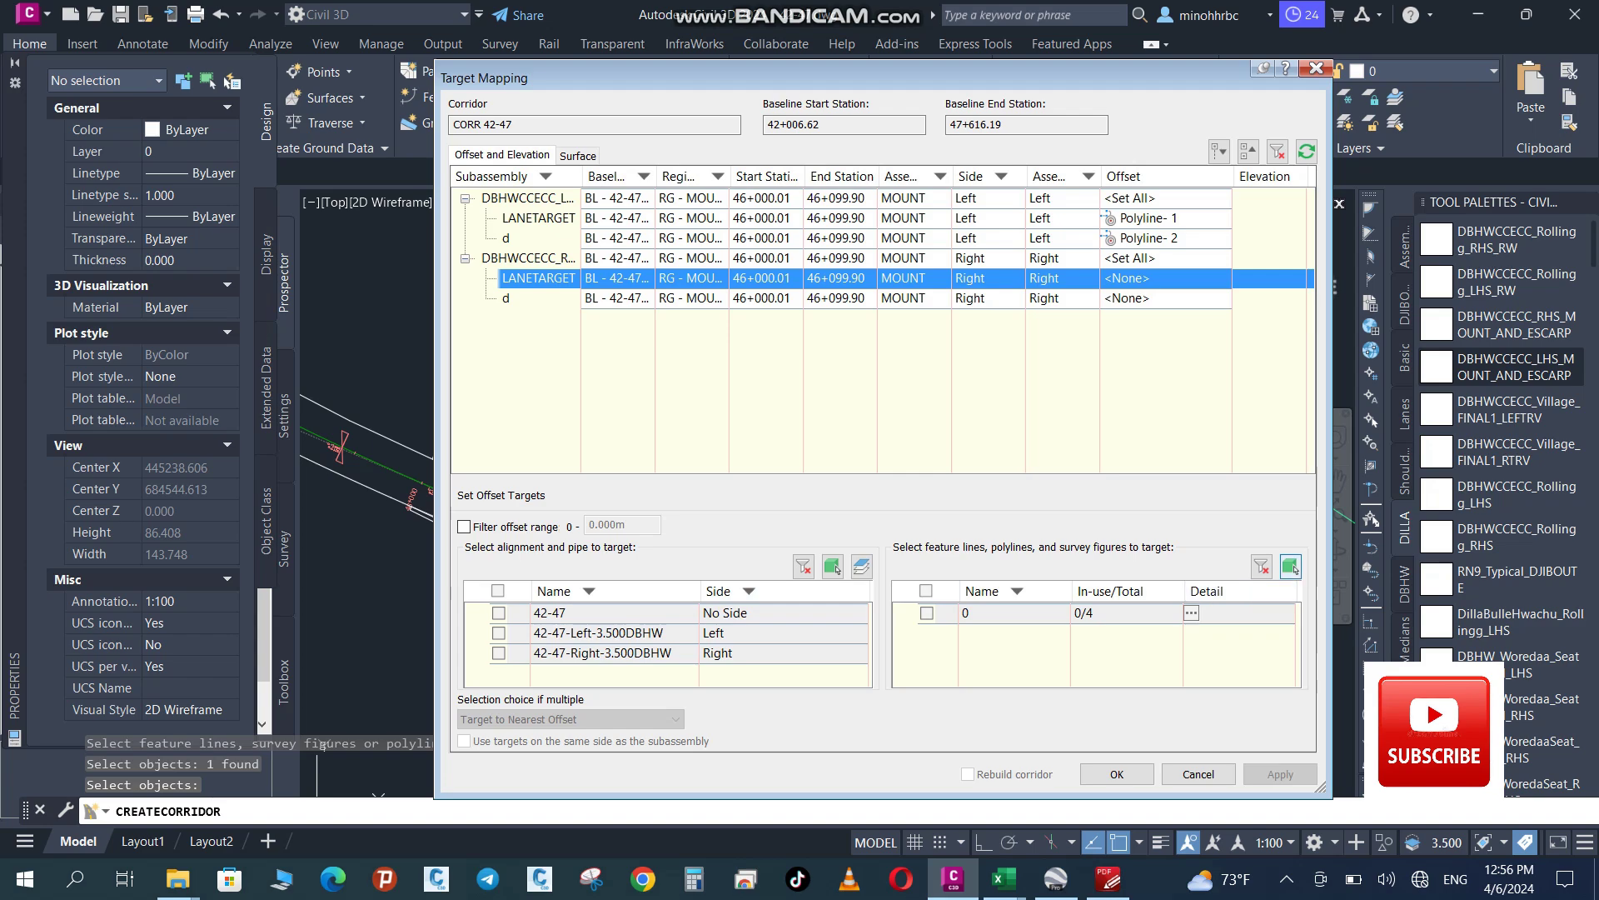
click(1290, 567)
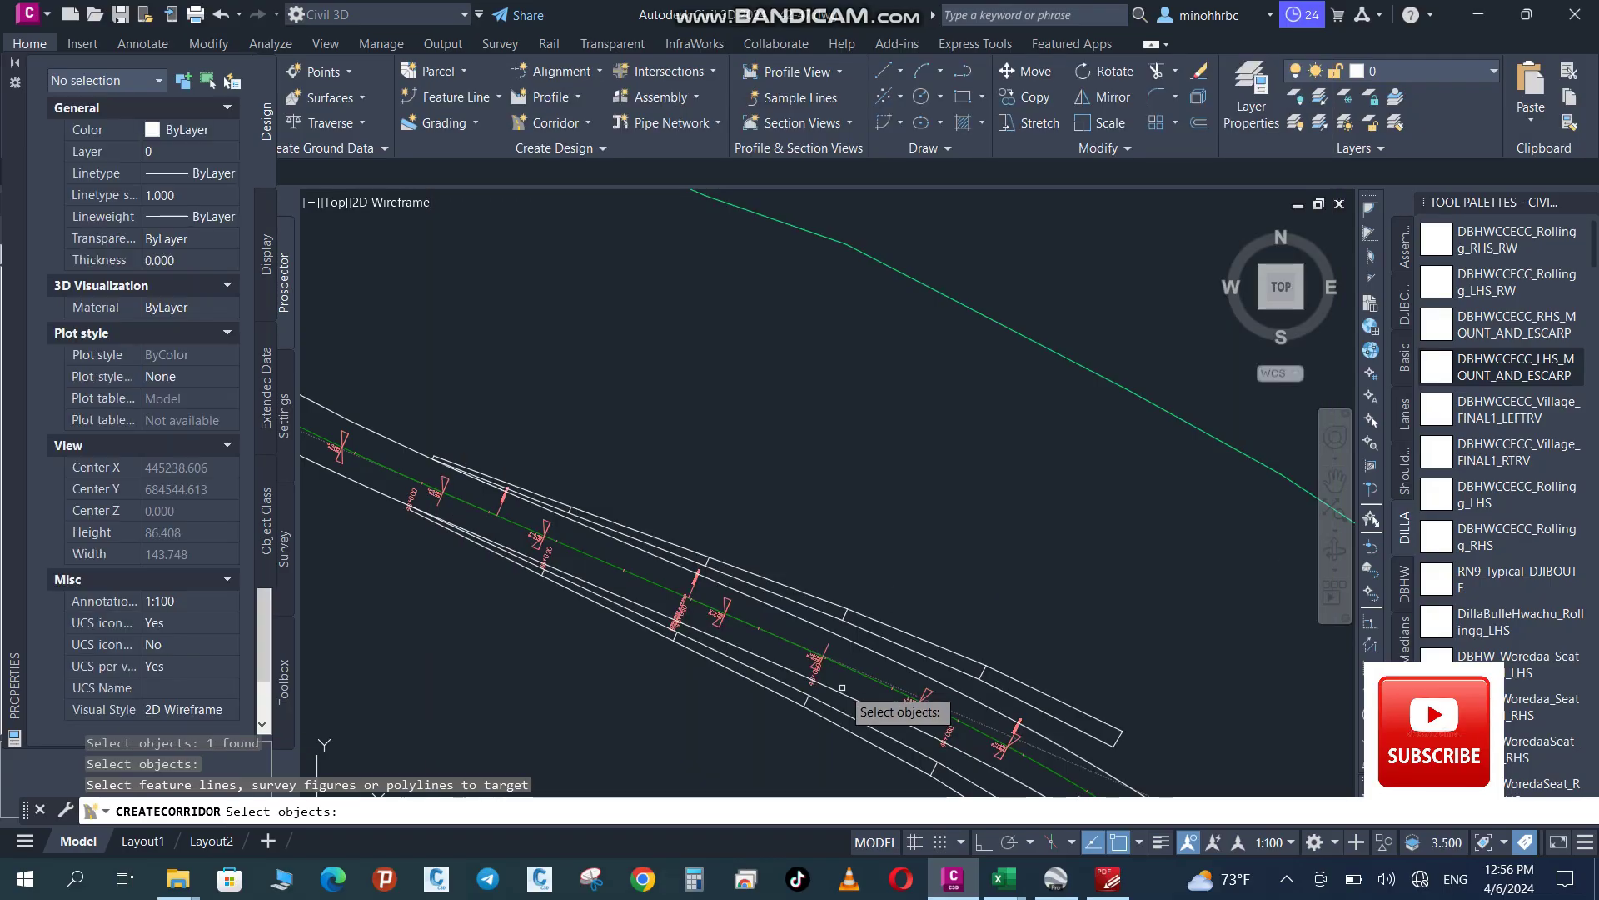
click(786, 687)
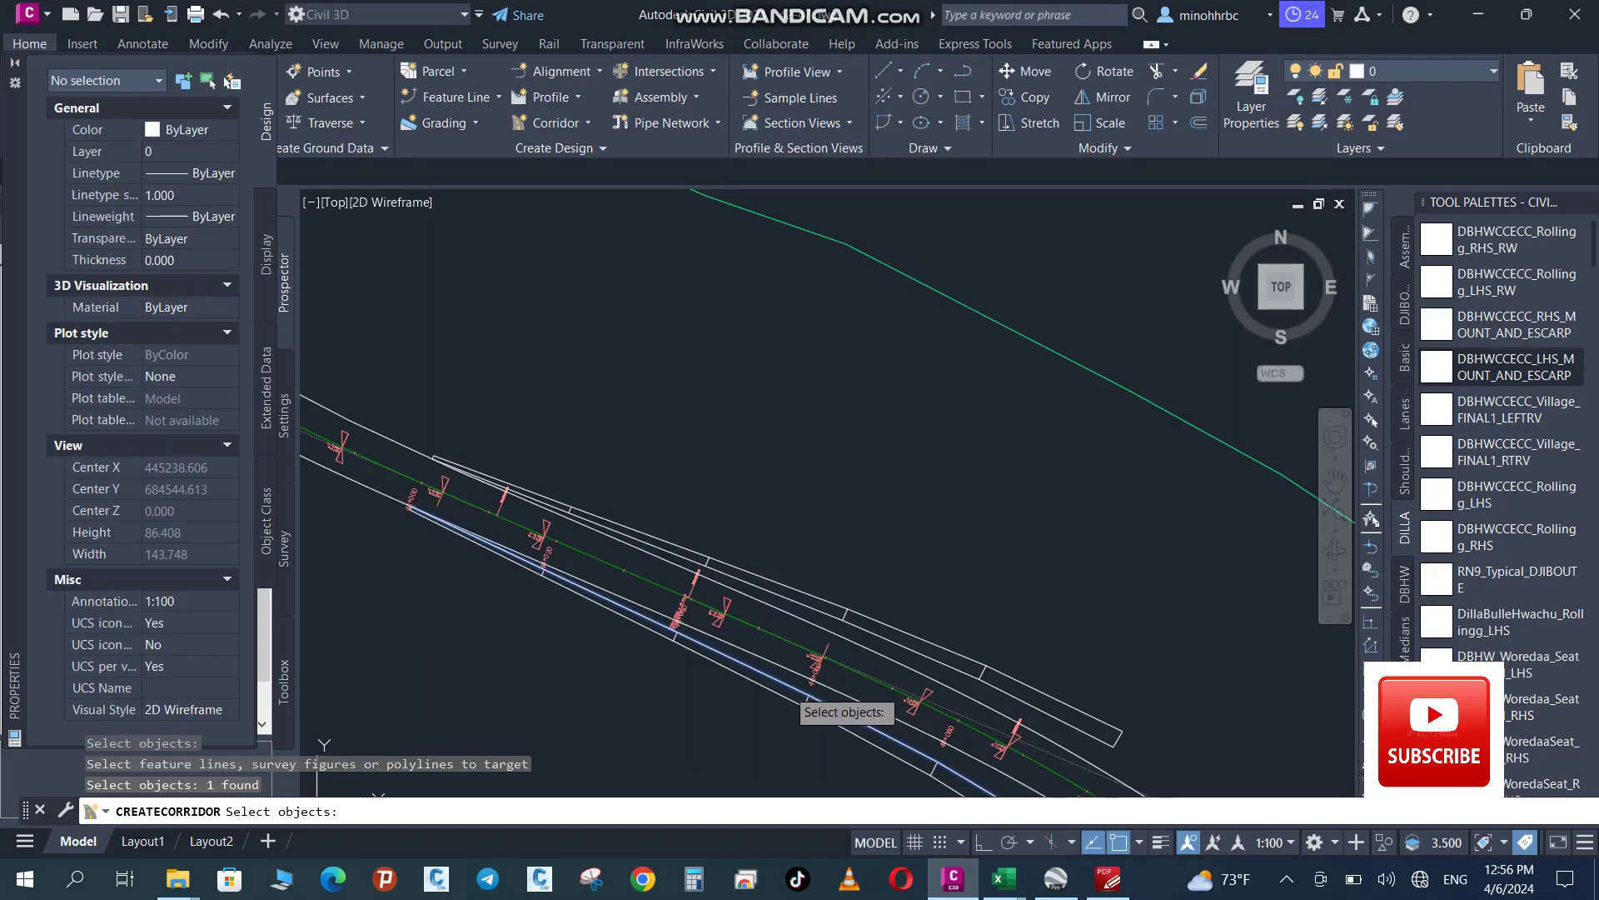
key(Return)
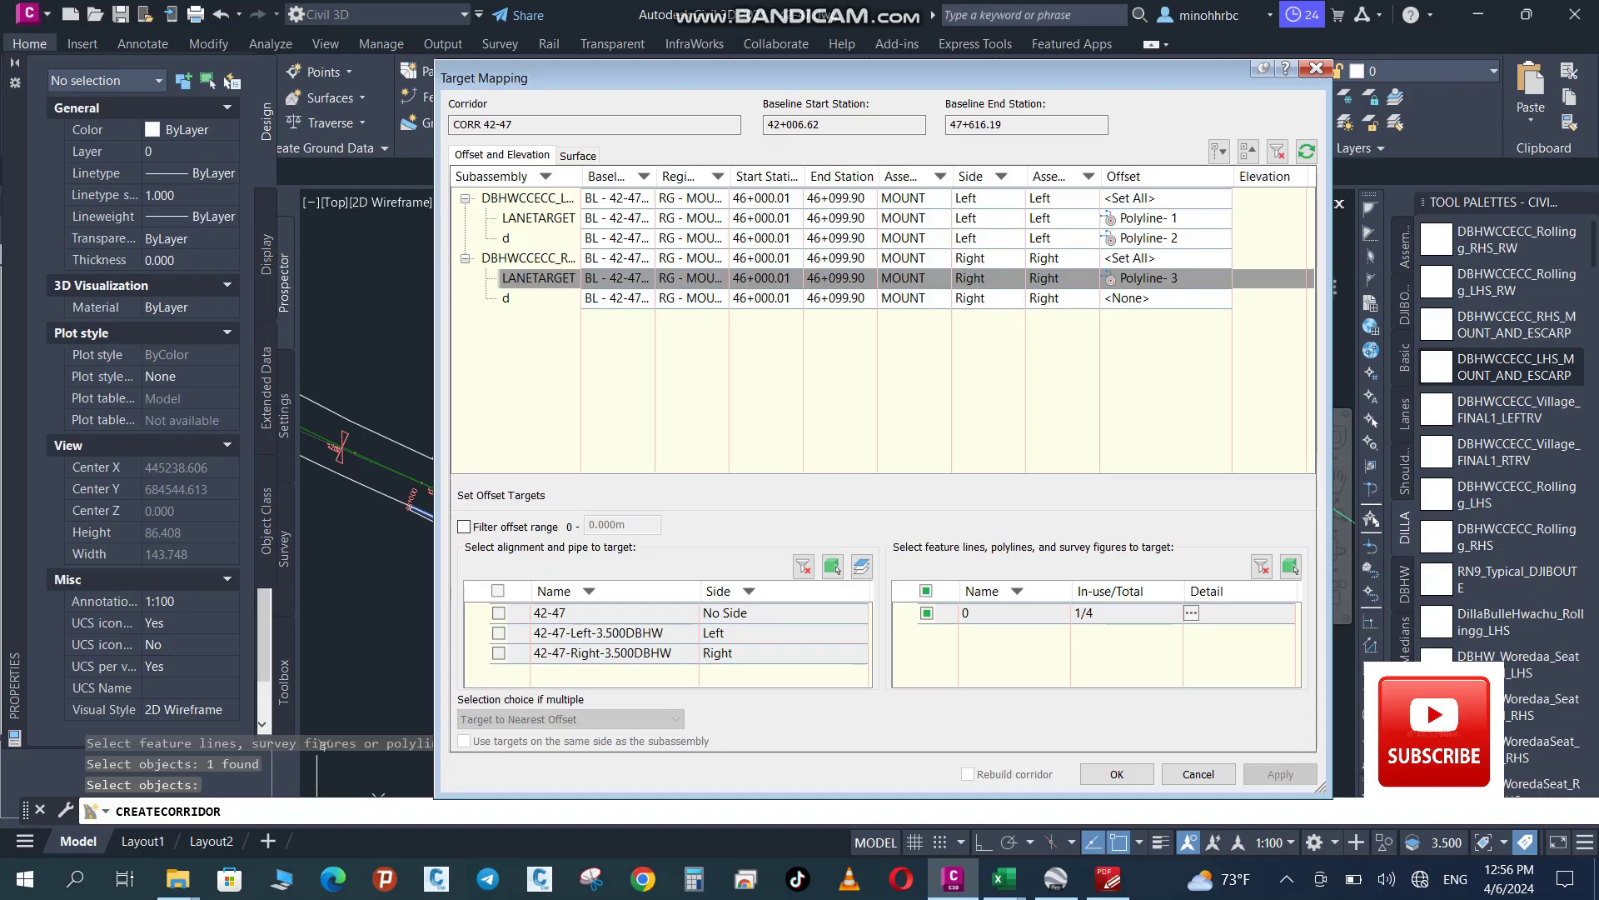
Set the second MOUNT region's right d offset target to the outer right transition polyline and accept the target mapping
click(506, 297)
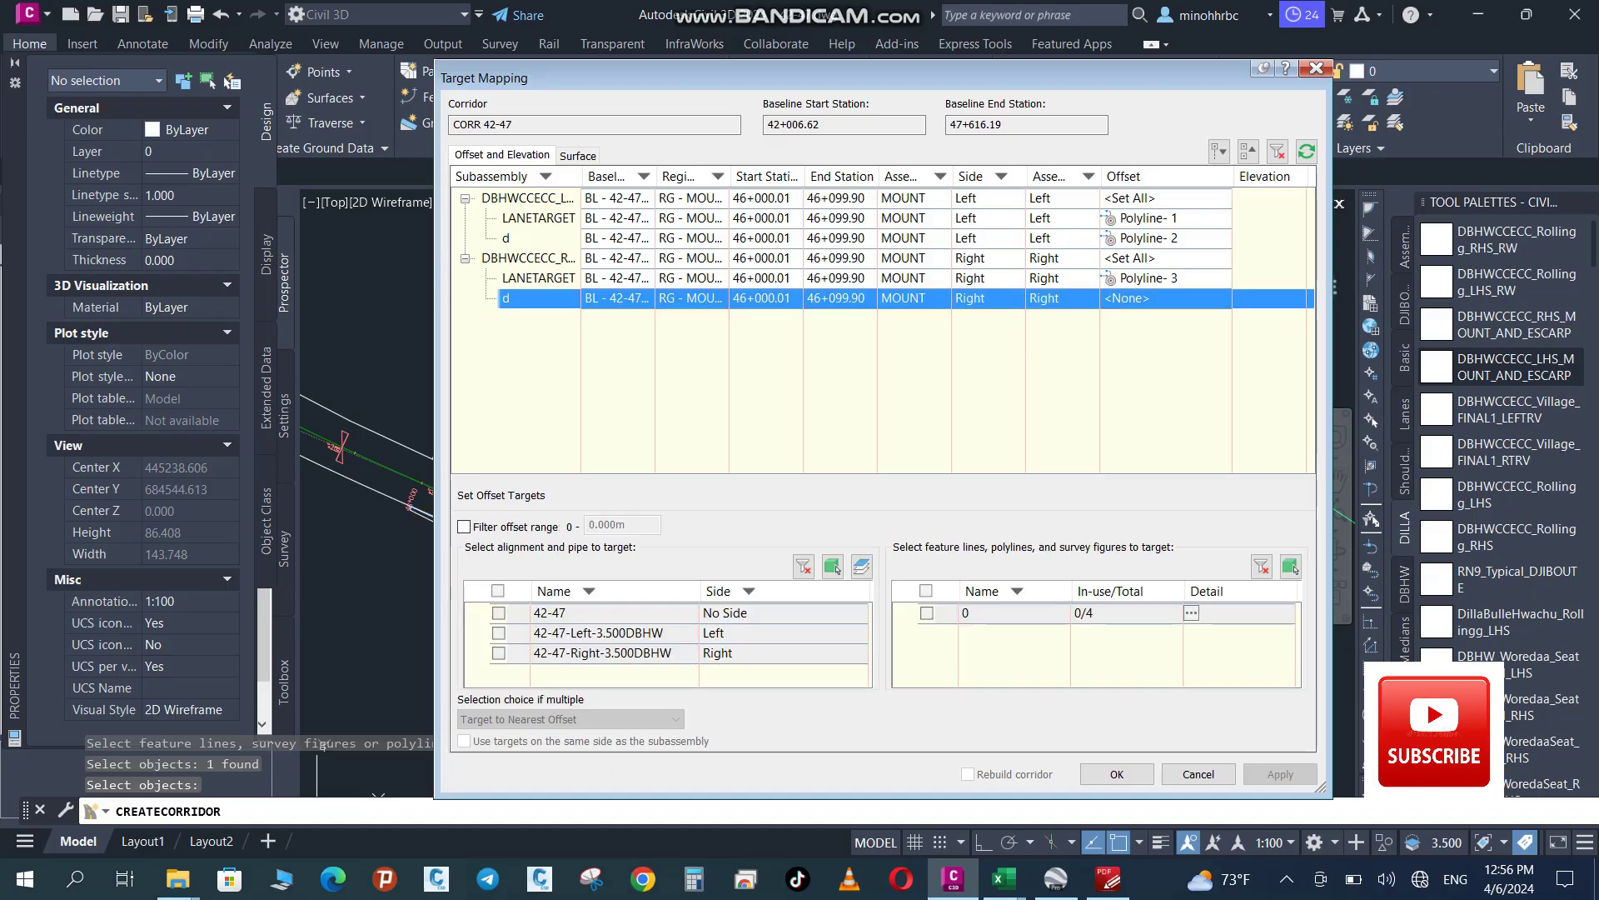
click(1290, 566)
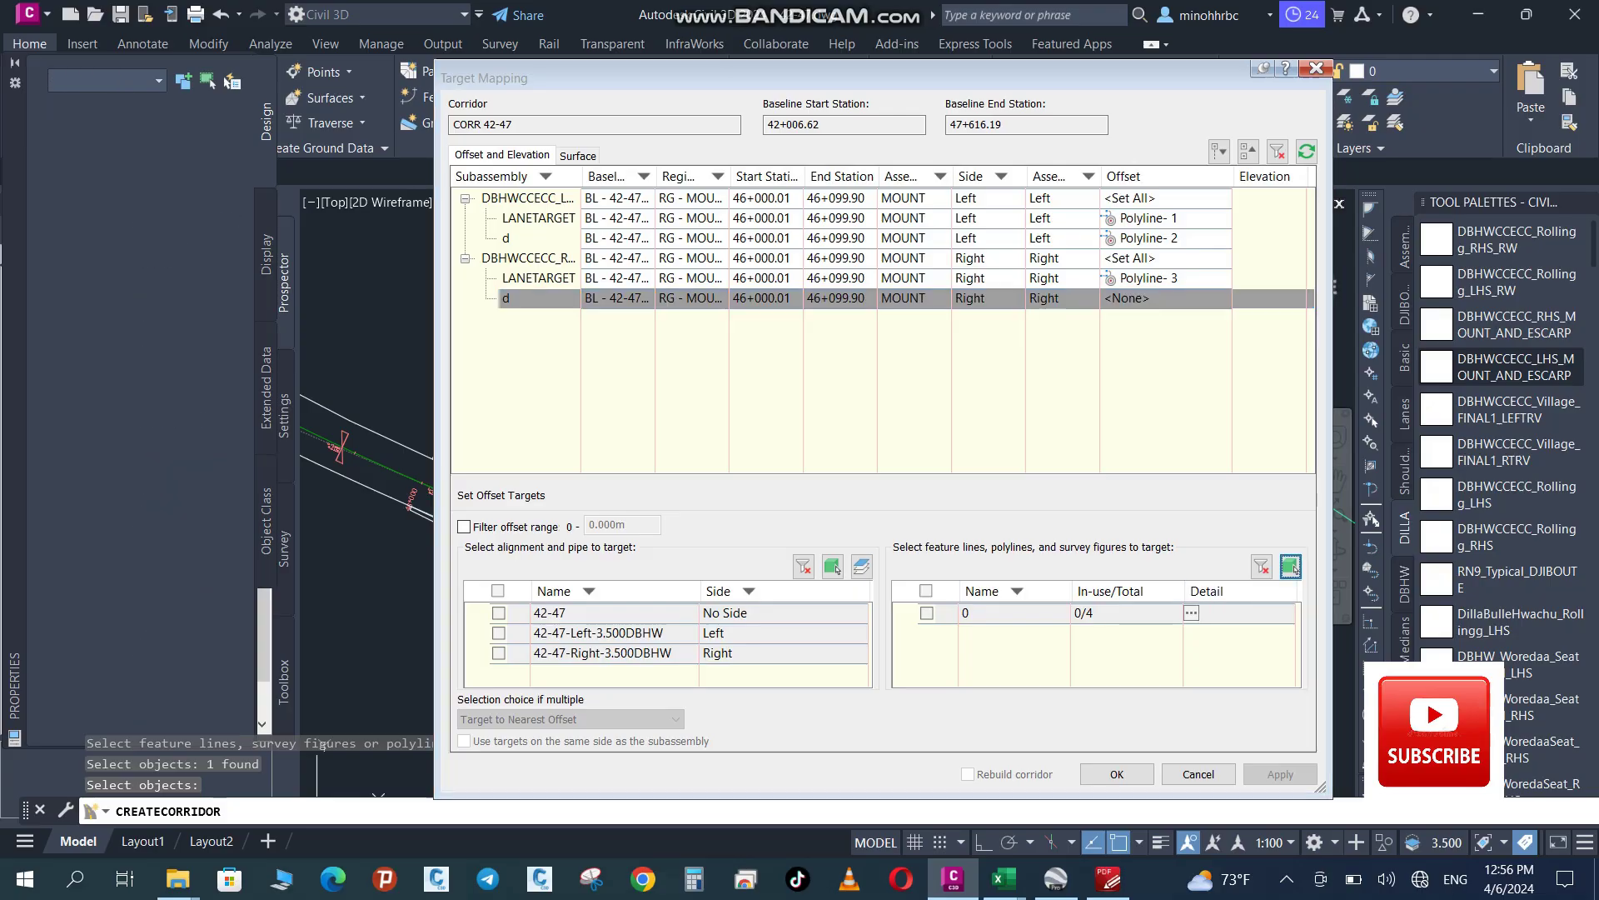
scroll(1125, 578, down, 2)
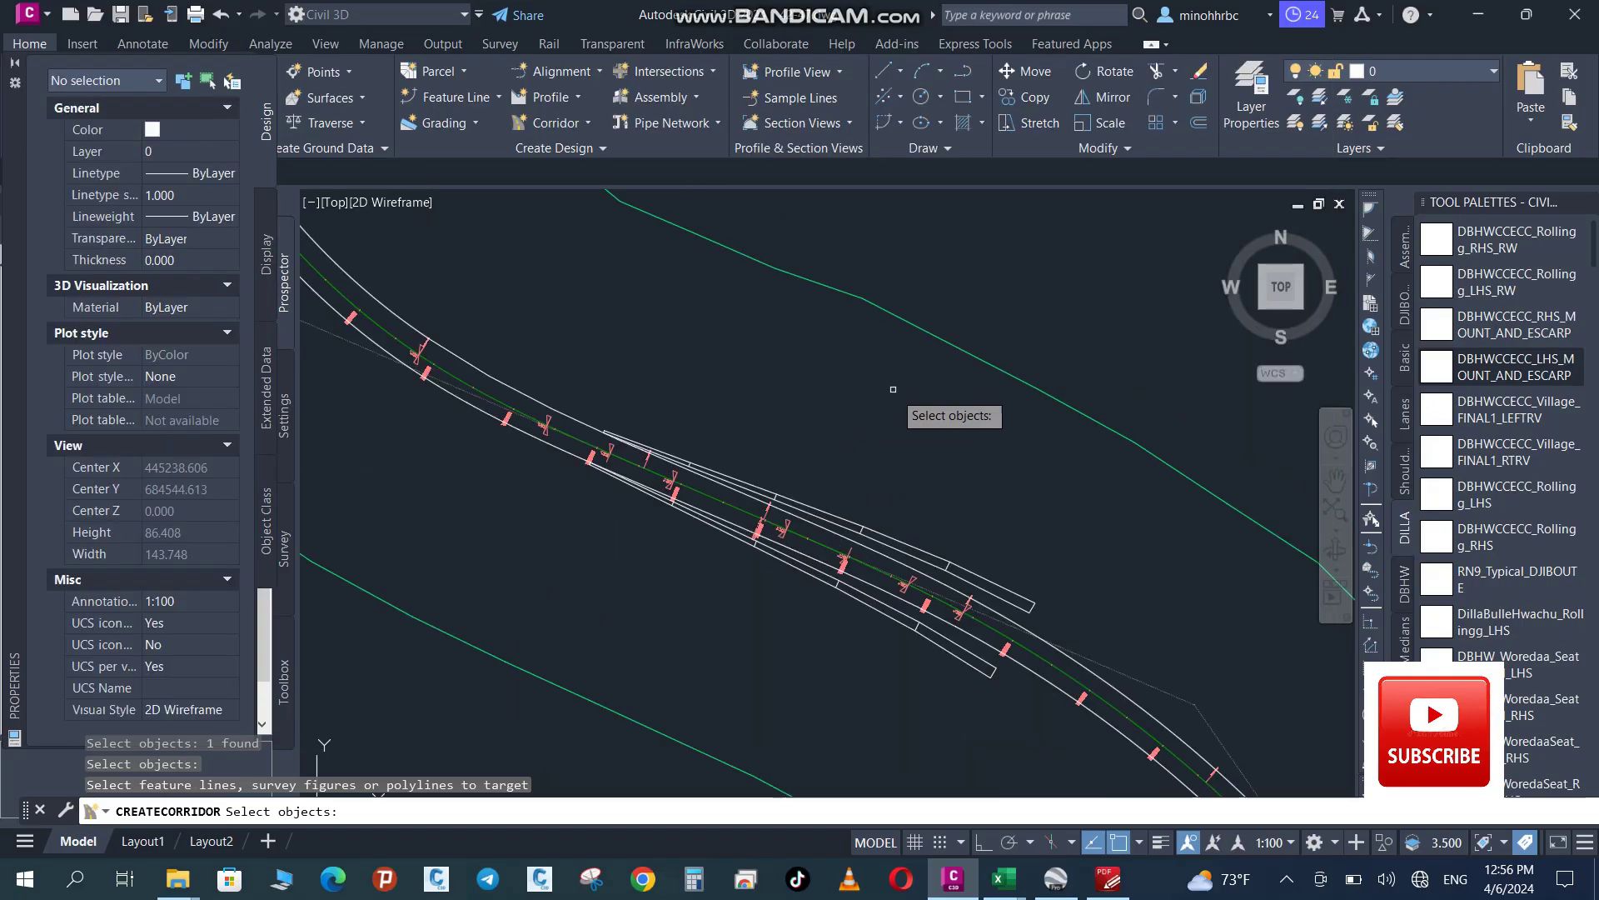
click(927, 639)
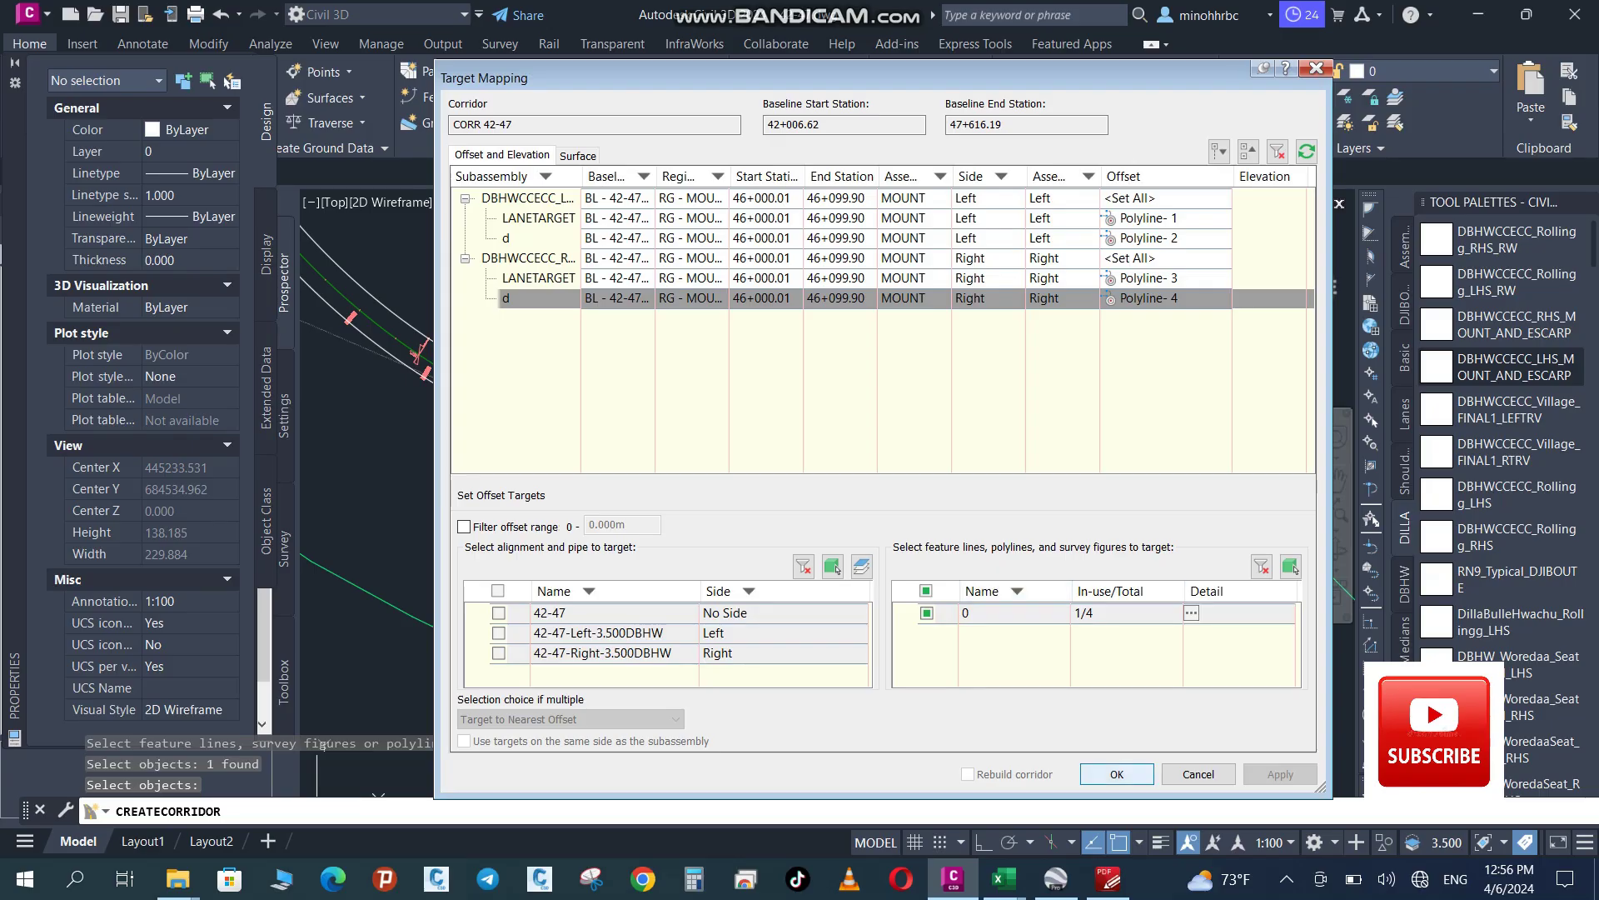
click(1117, 773)
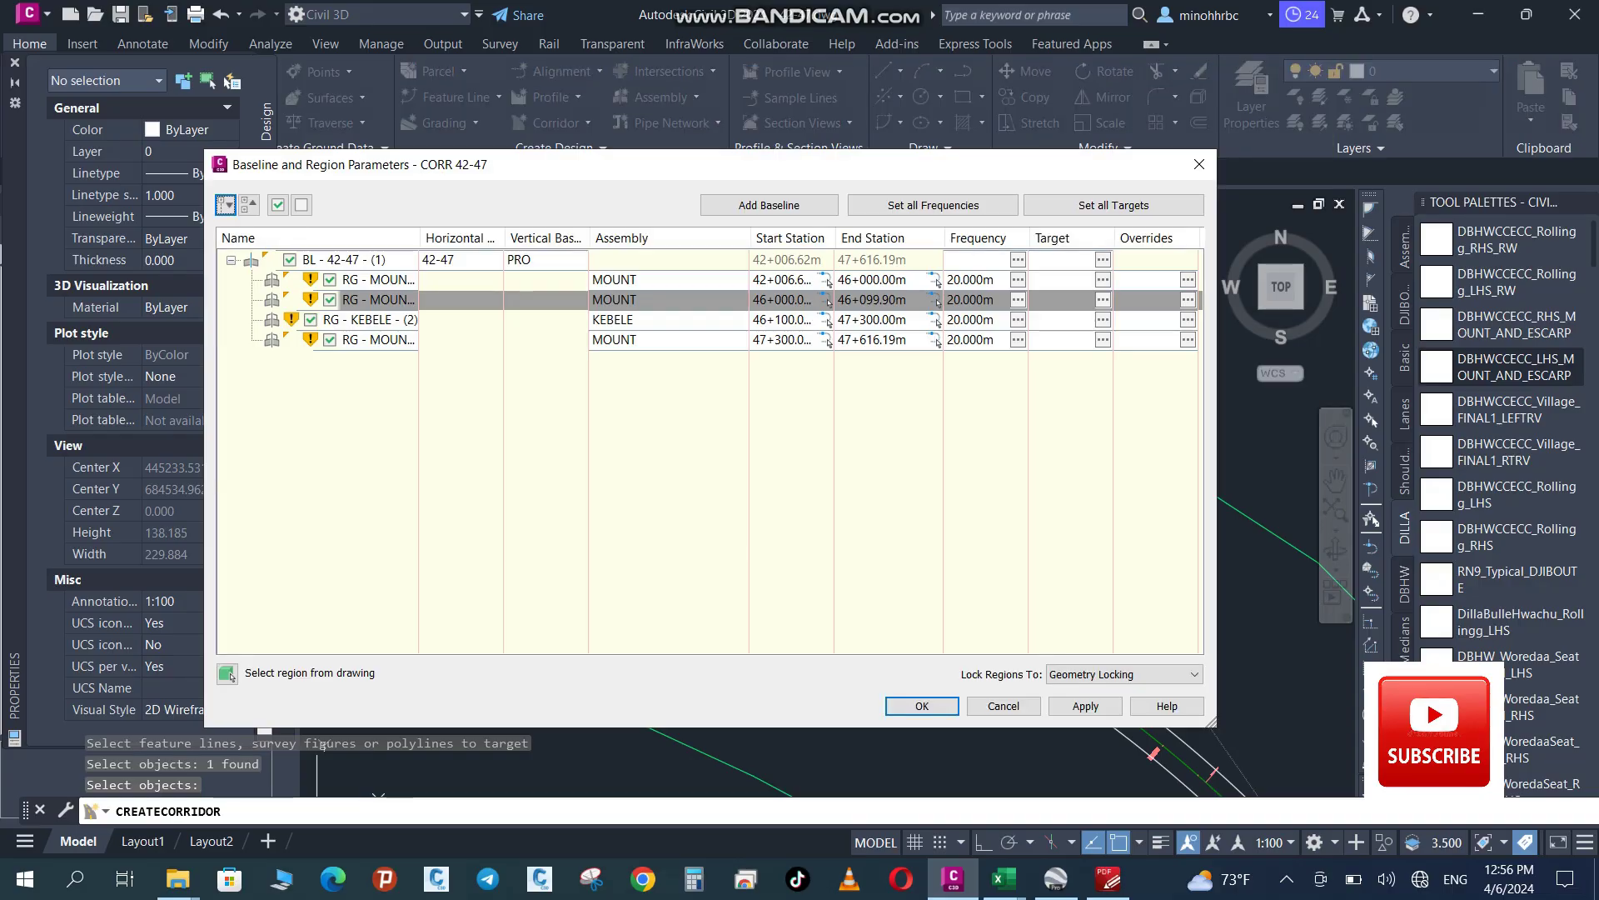
Set EG as the surface target for all subassemblies in the KEBELE region
click(1102, 320)
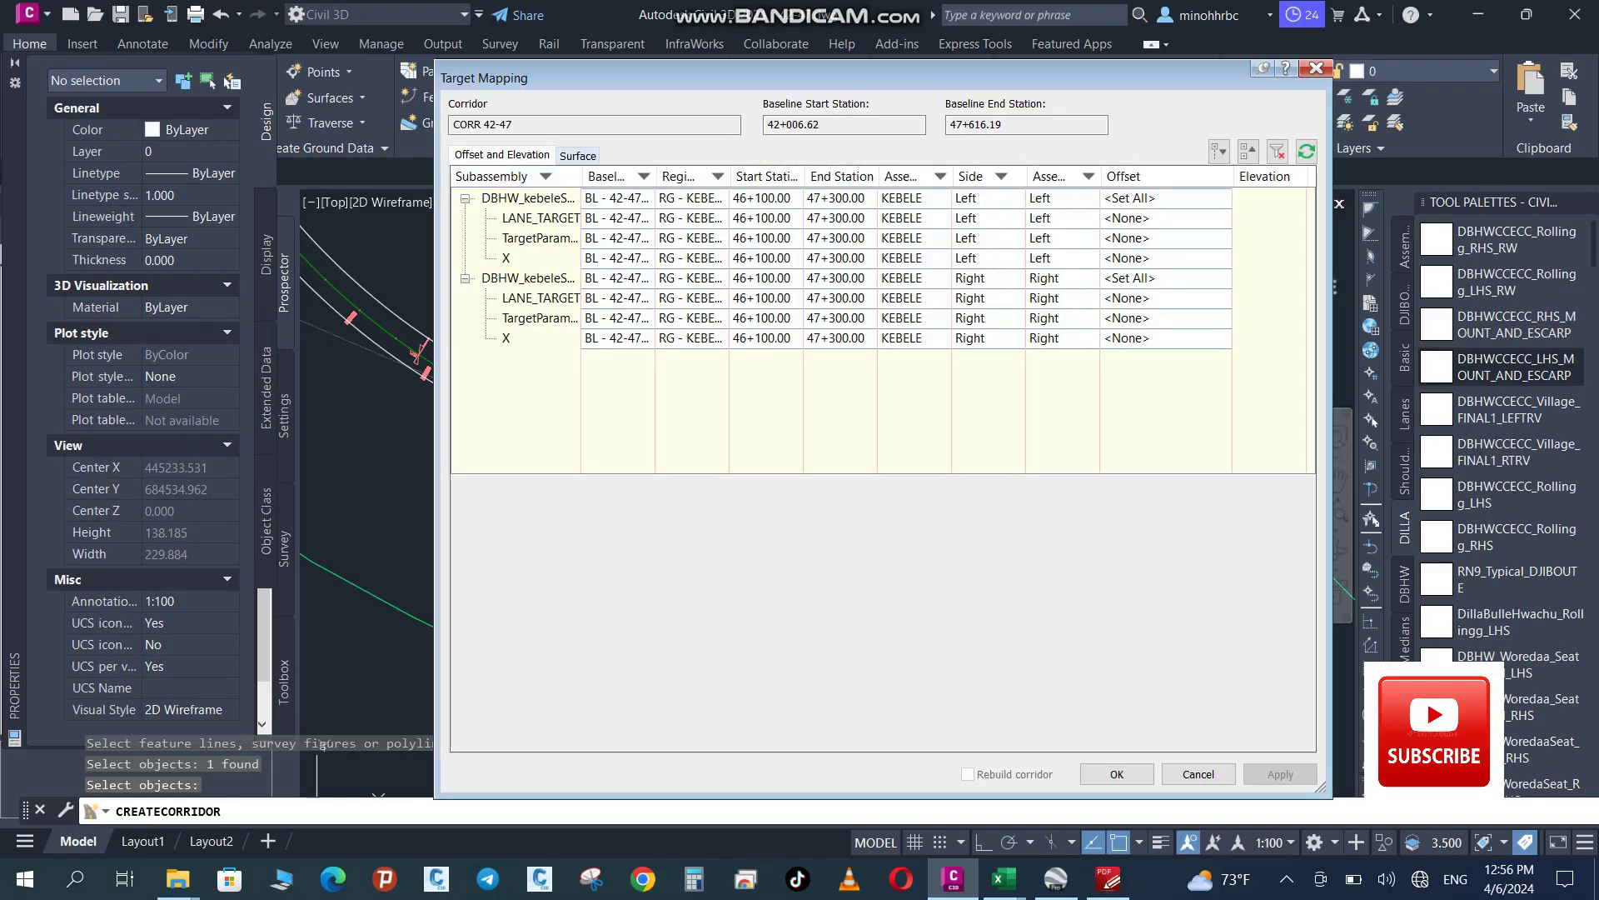
click(577, 156)
click(715, 186)
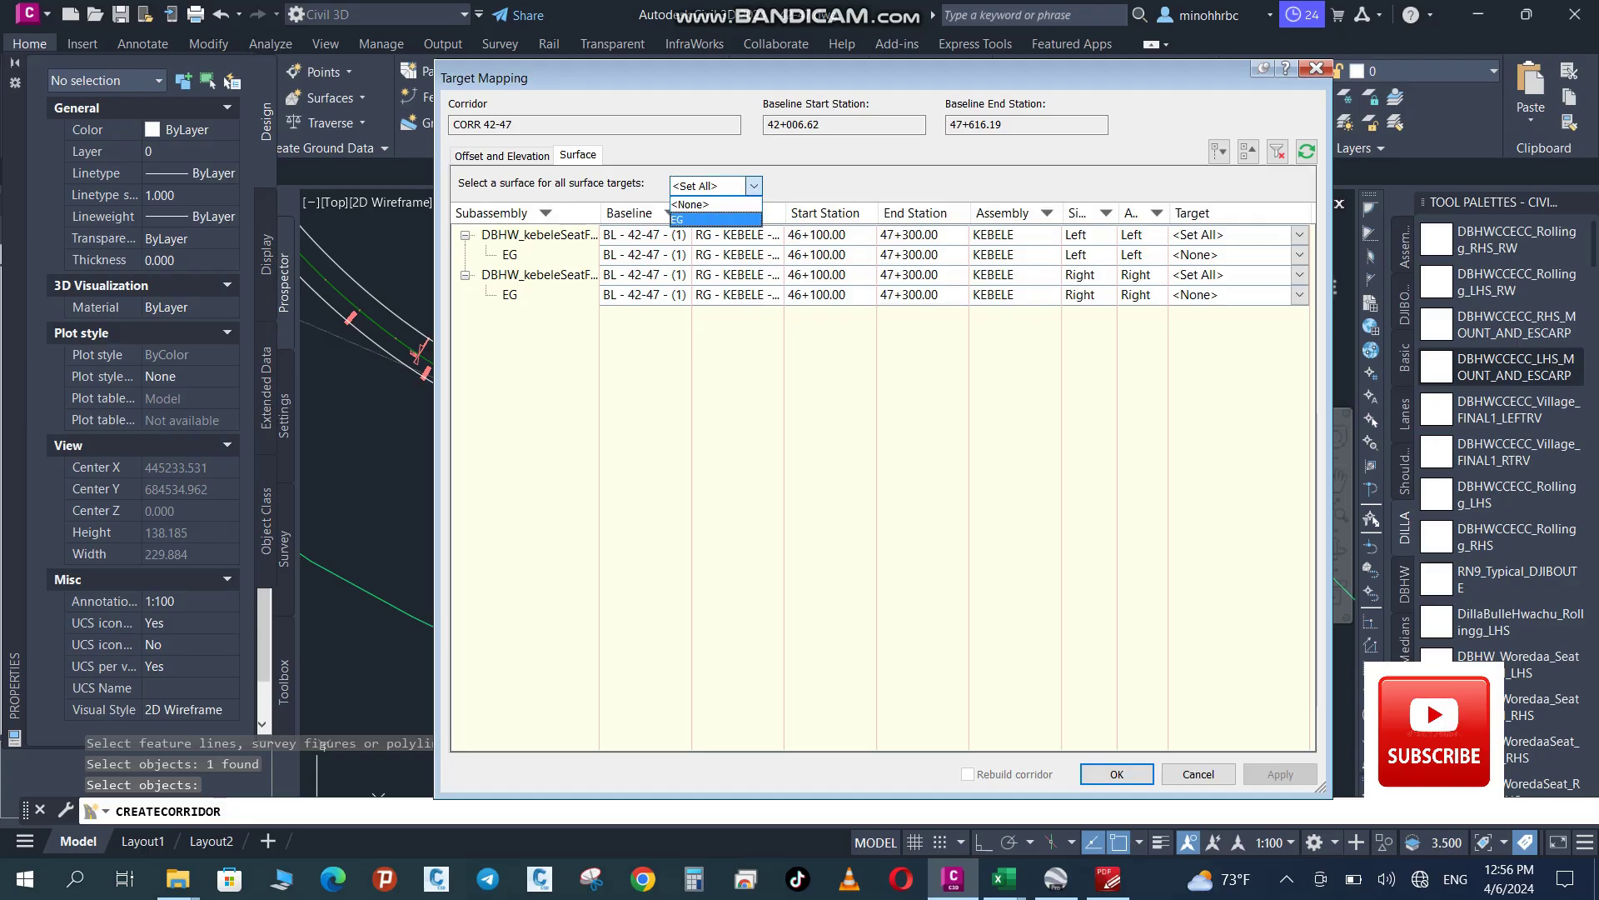
click(685, 217)
Set the KEBELE region's left LANE_TARGET offset to alignment 42-47-Left-3.500DBHW and accept the target mapping
click(503, 155)
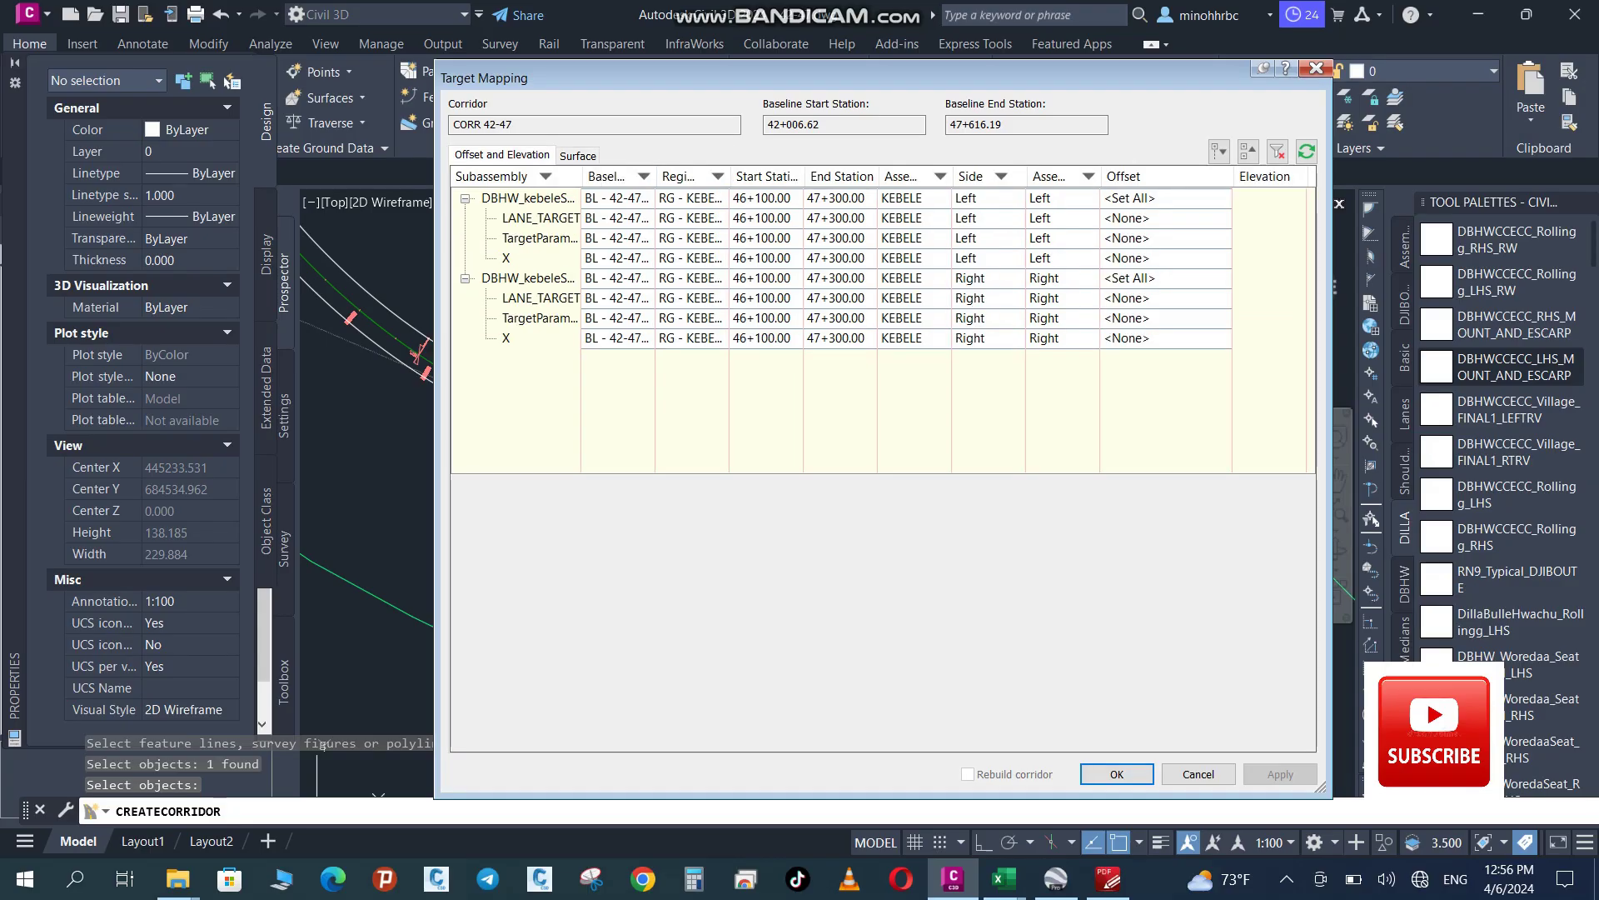
click(537, 217)
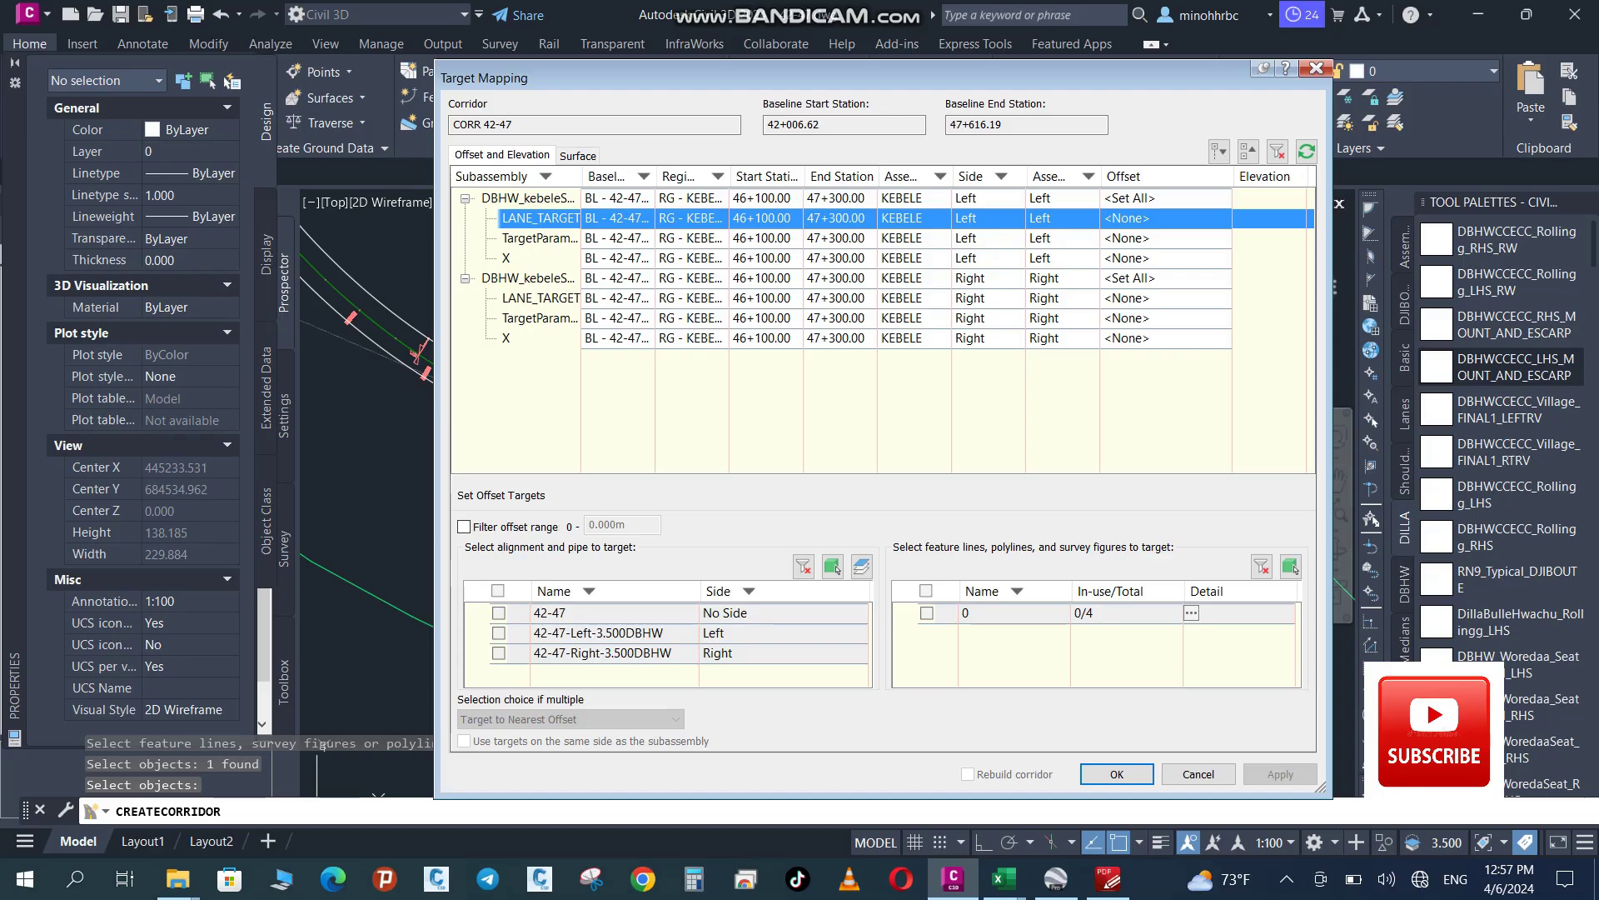
click(499, 633)
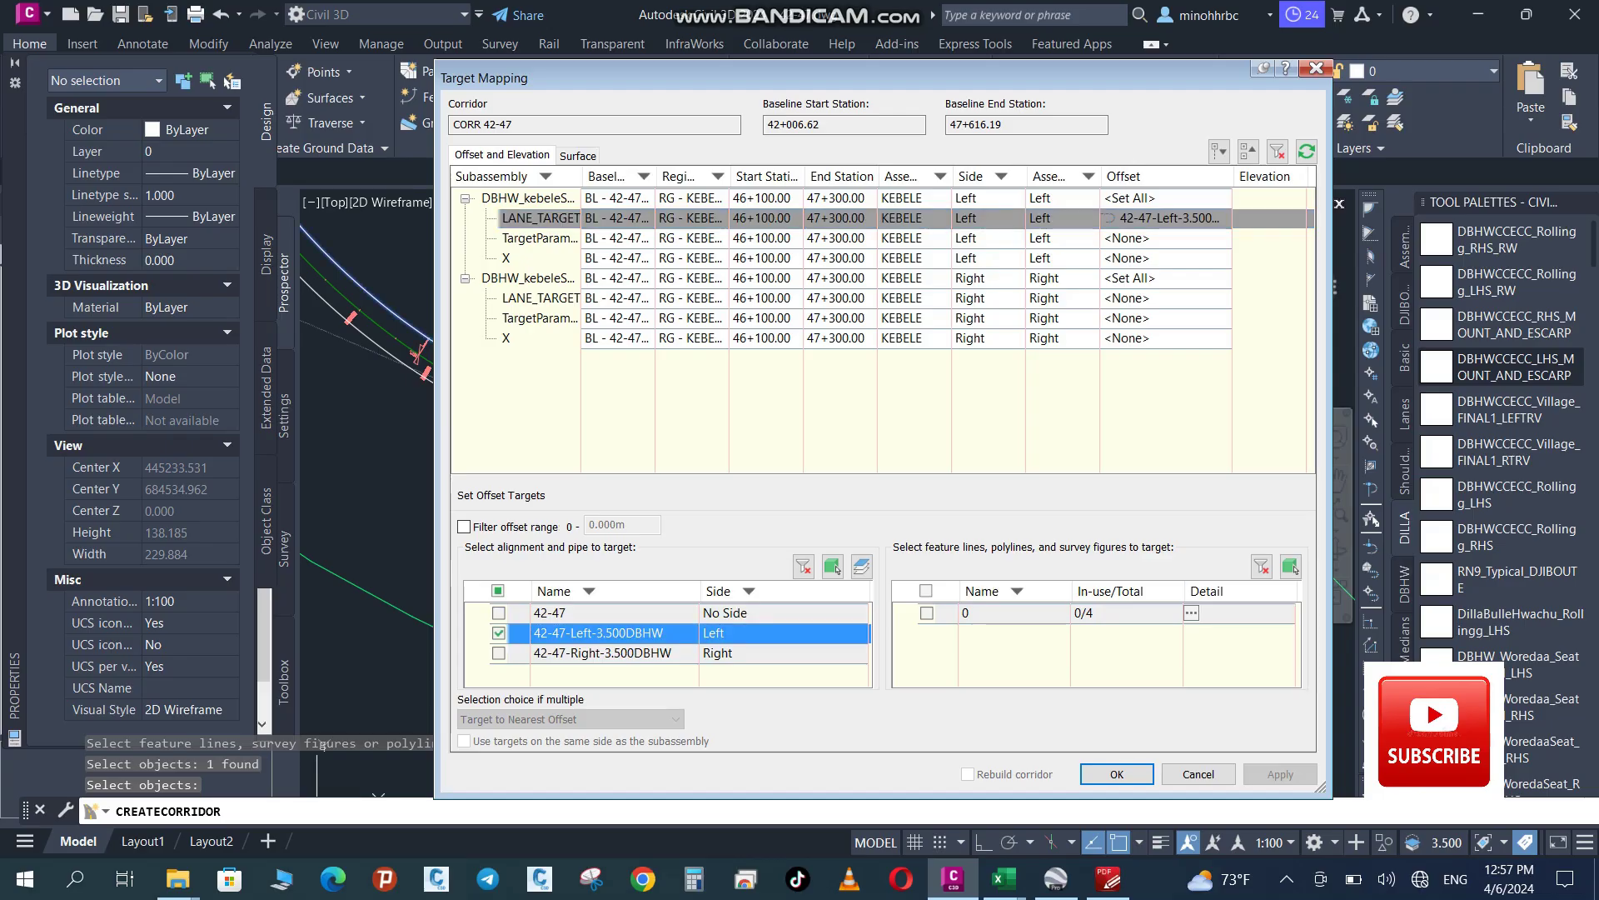
click(1127, 298)
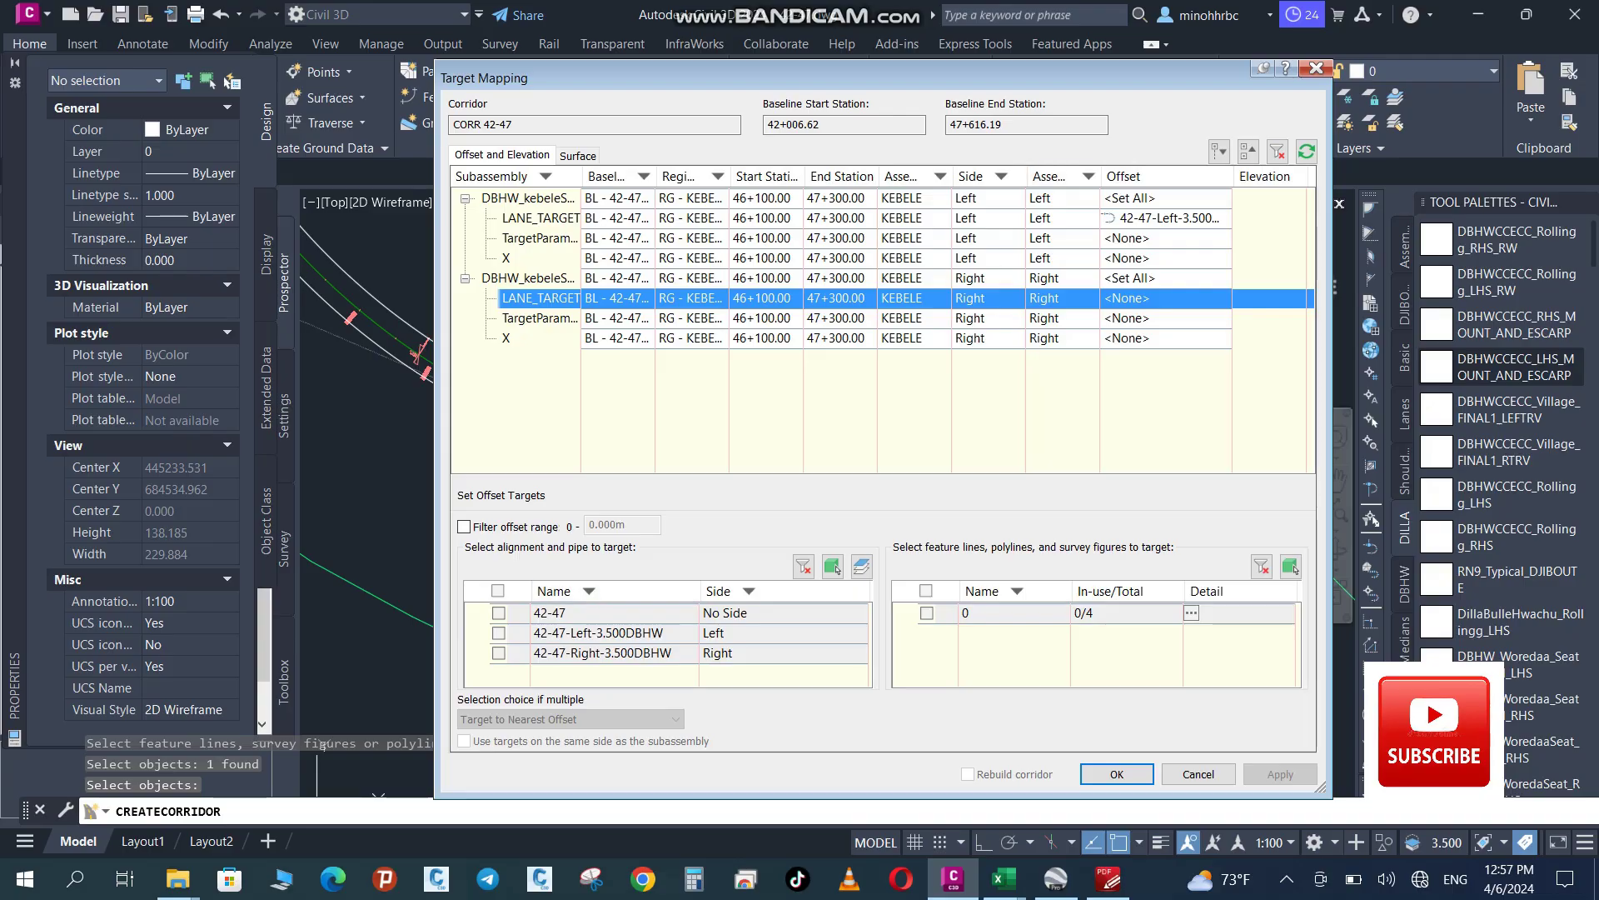
click(1141, 218)
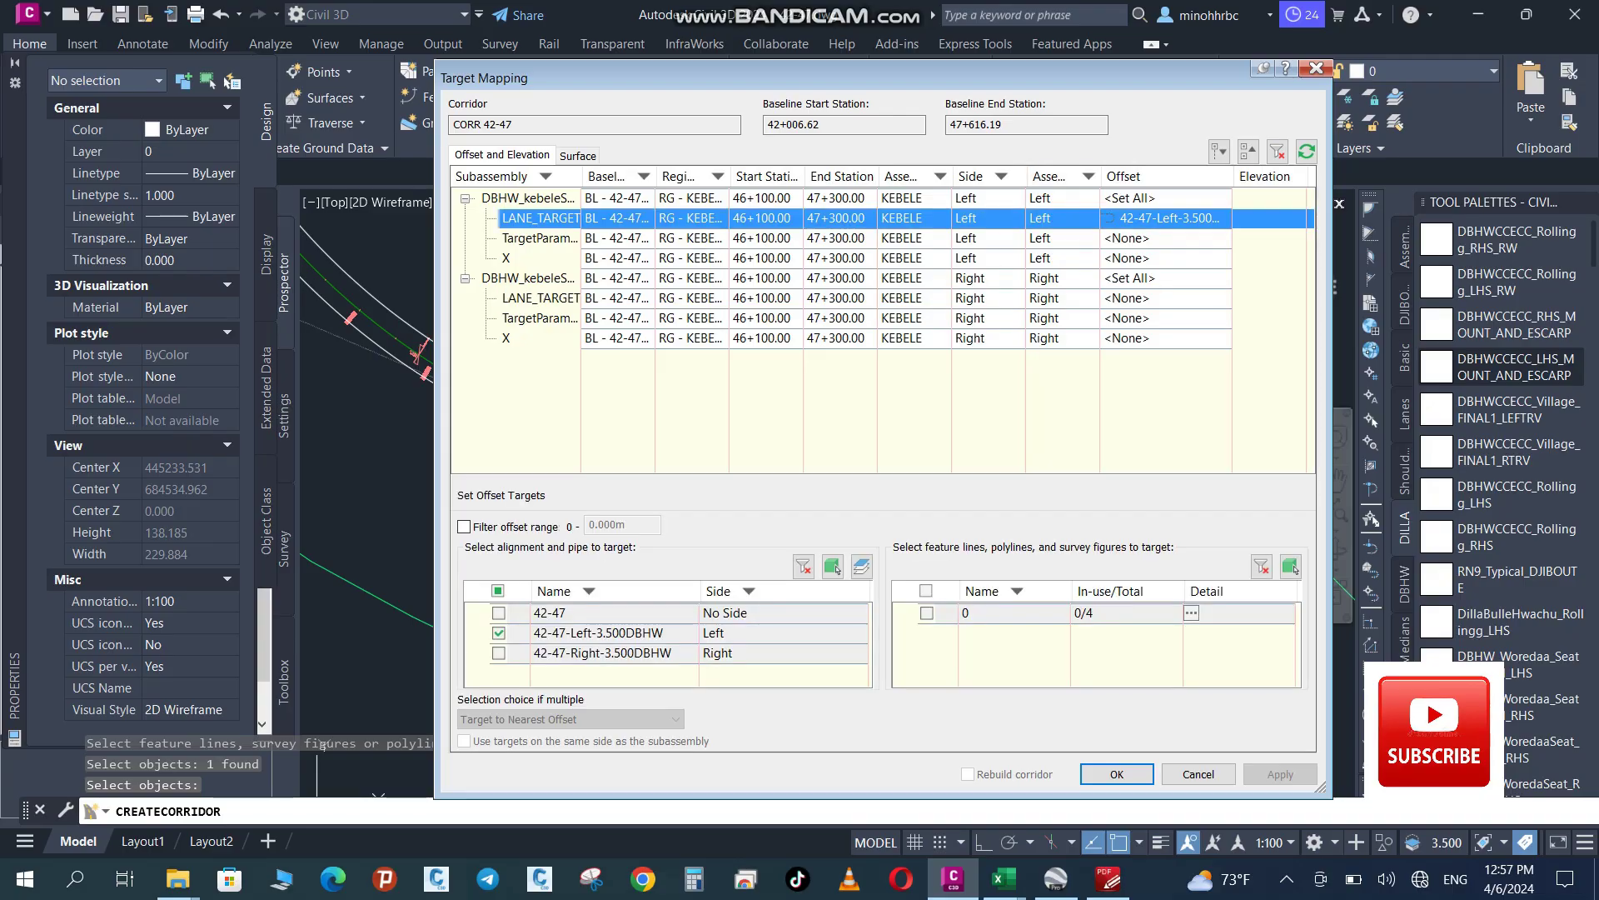
click(499, 633)
click(579, 155)
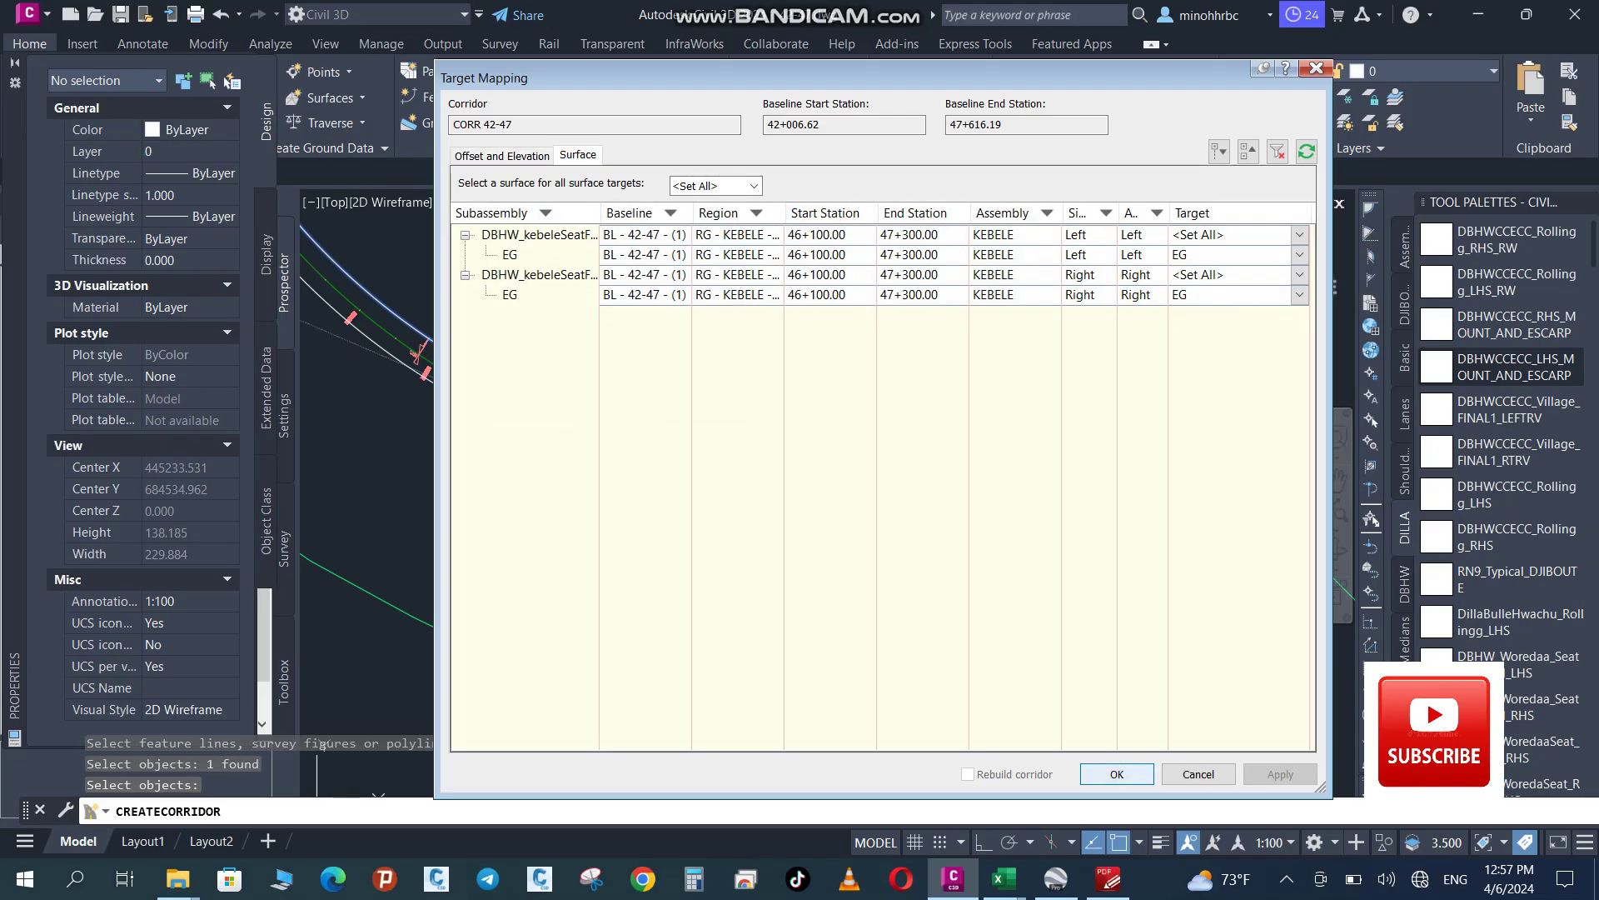
click(1117, 774)
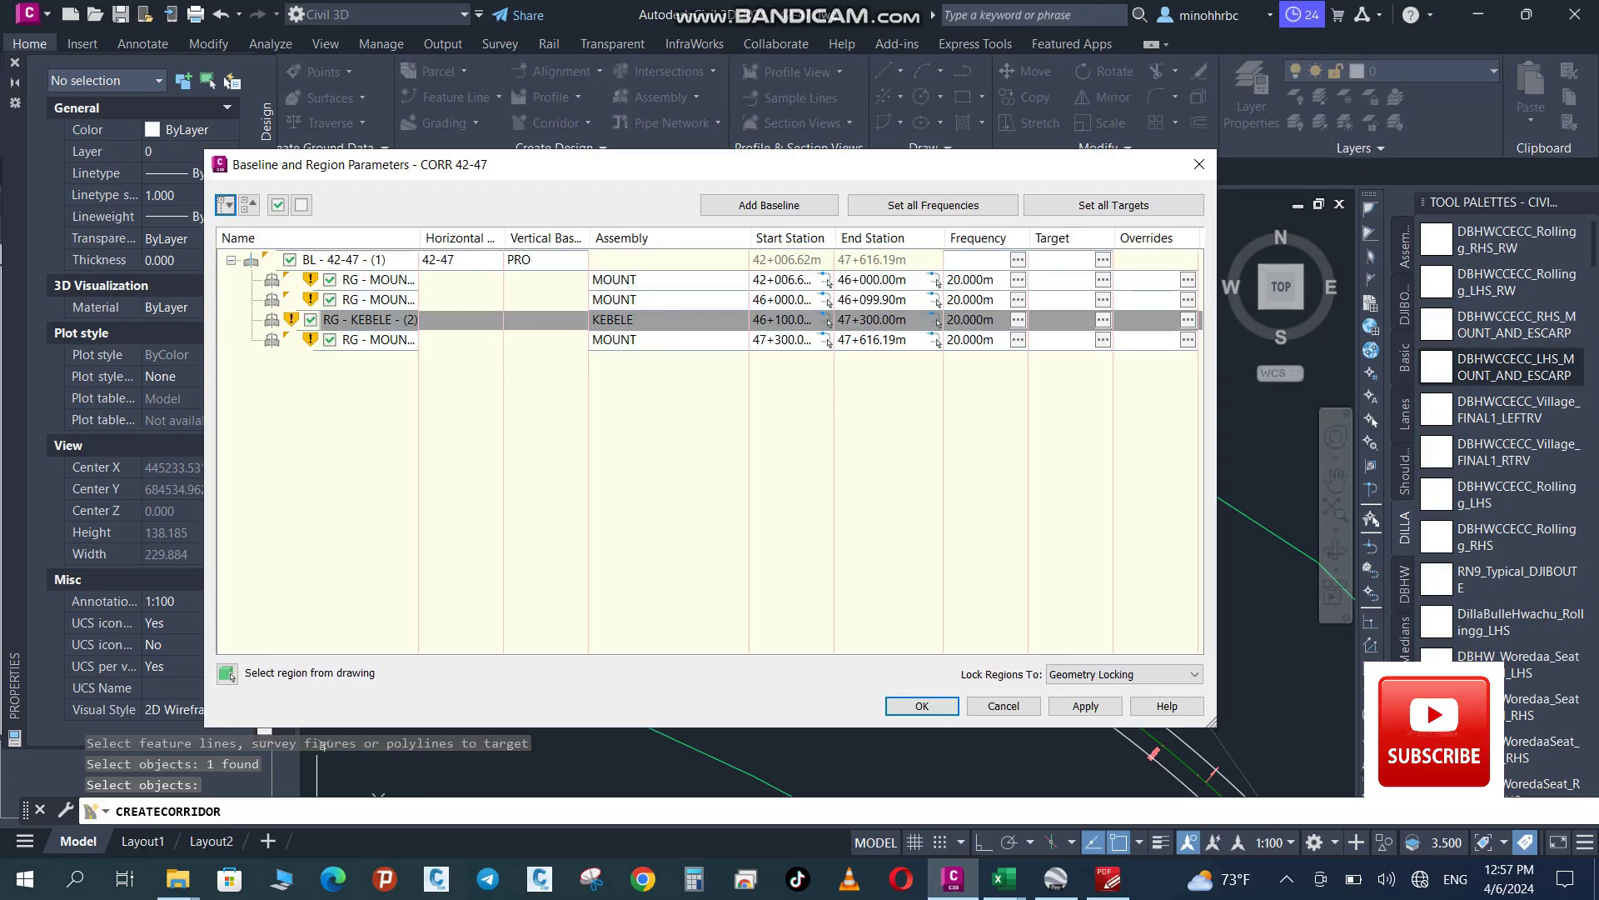
Set EG as the surface target for all subassemblies in the last MOUNT region, starting at 47+300
click(1102, 339)
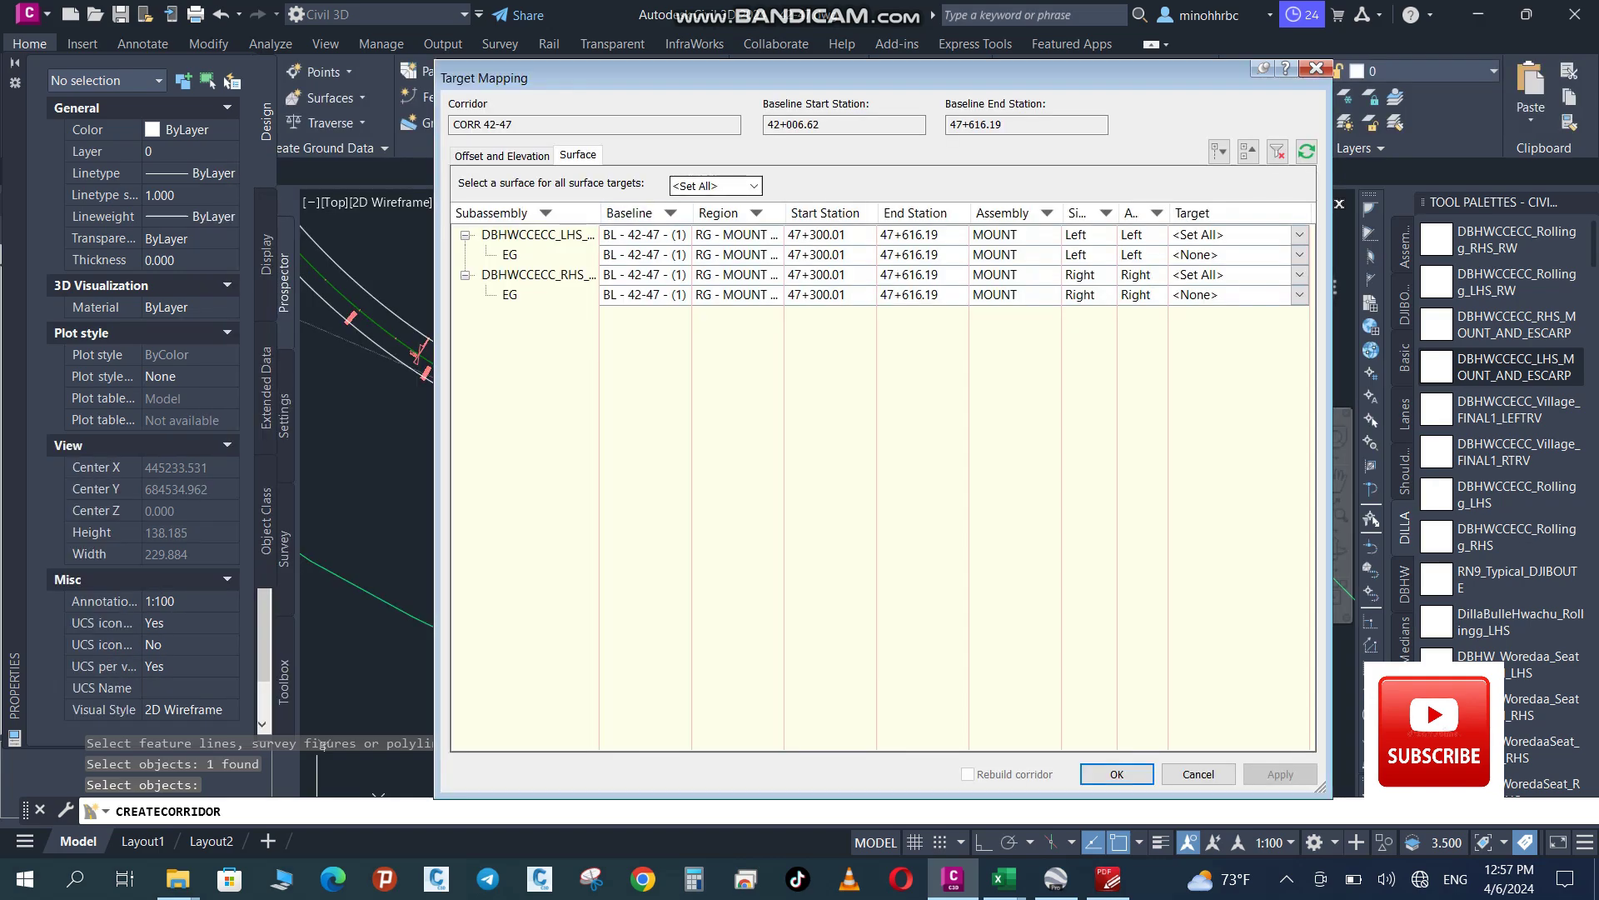
click(753, 186)
click(714, 219)
Set the last MOUNT region's LANETARGET offsets to 42-47-Left-3.500DBHW on the left side and 42-47-Right-3.500DBHW on the right side
click(503, 155)
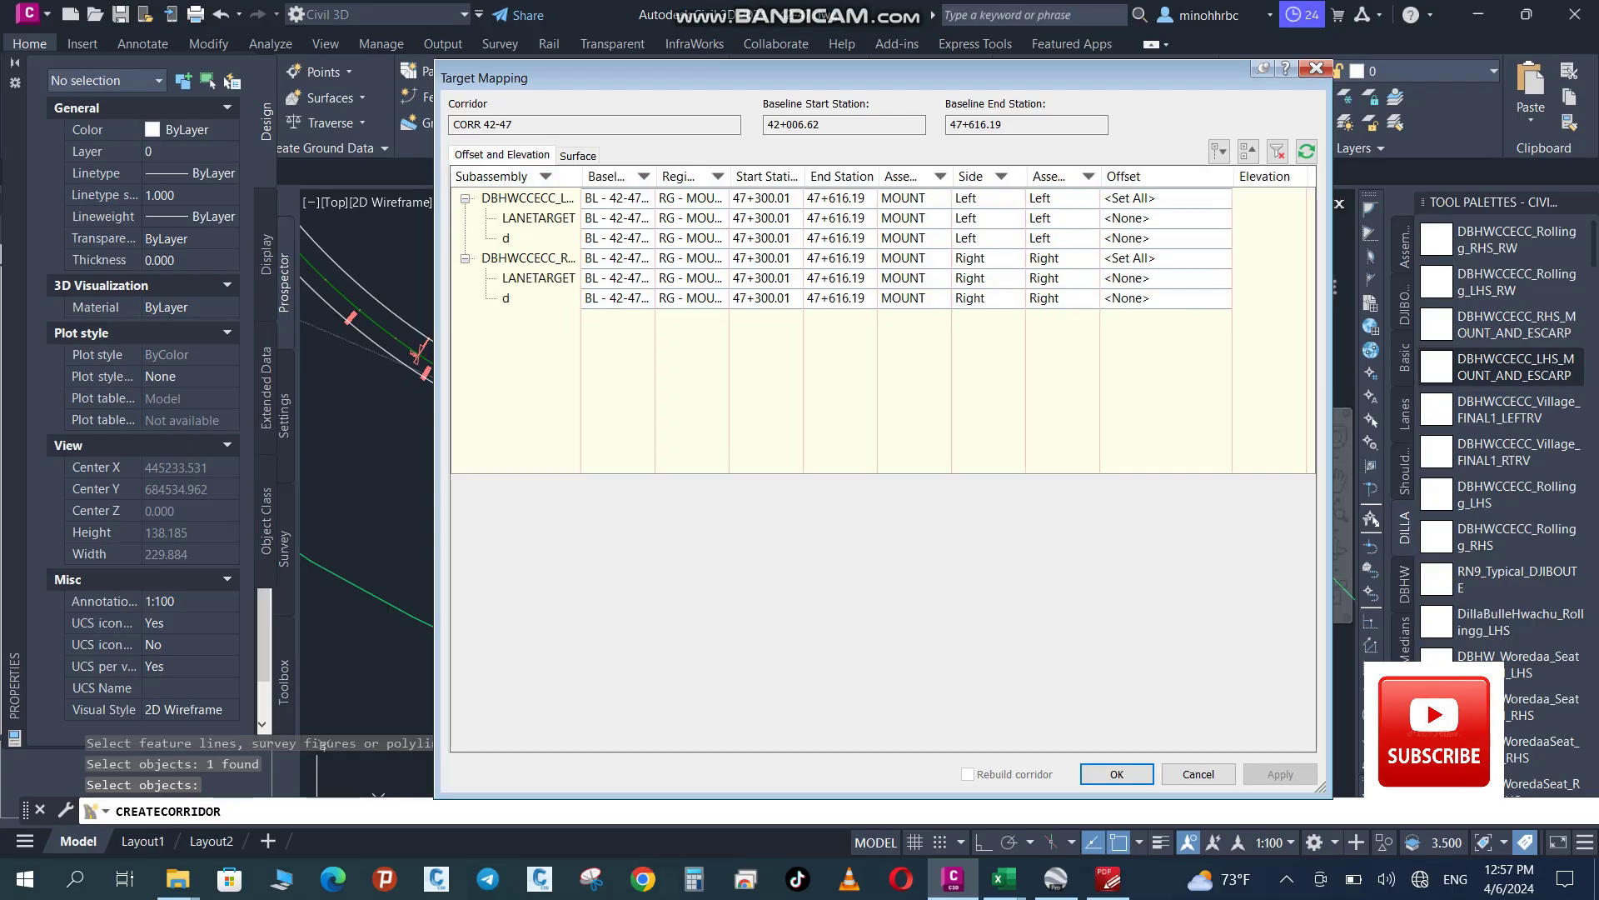
click(1127, 218)
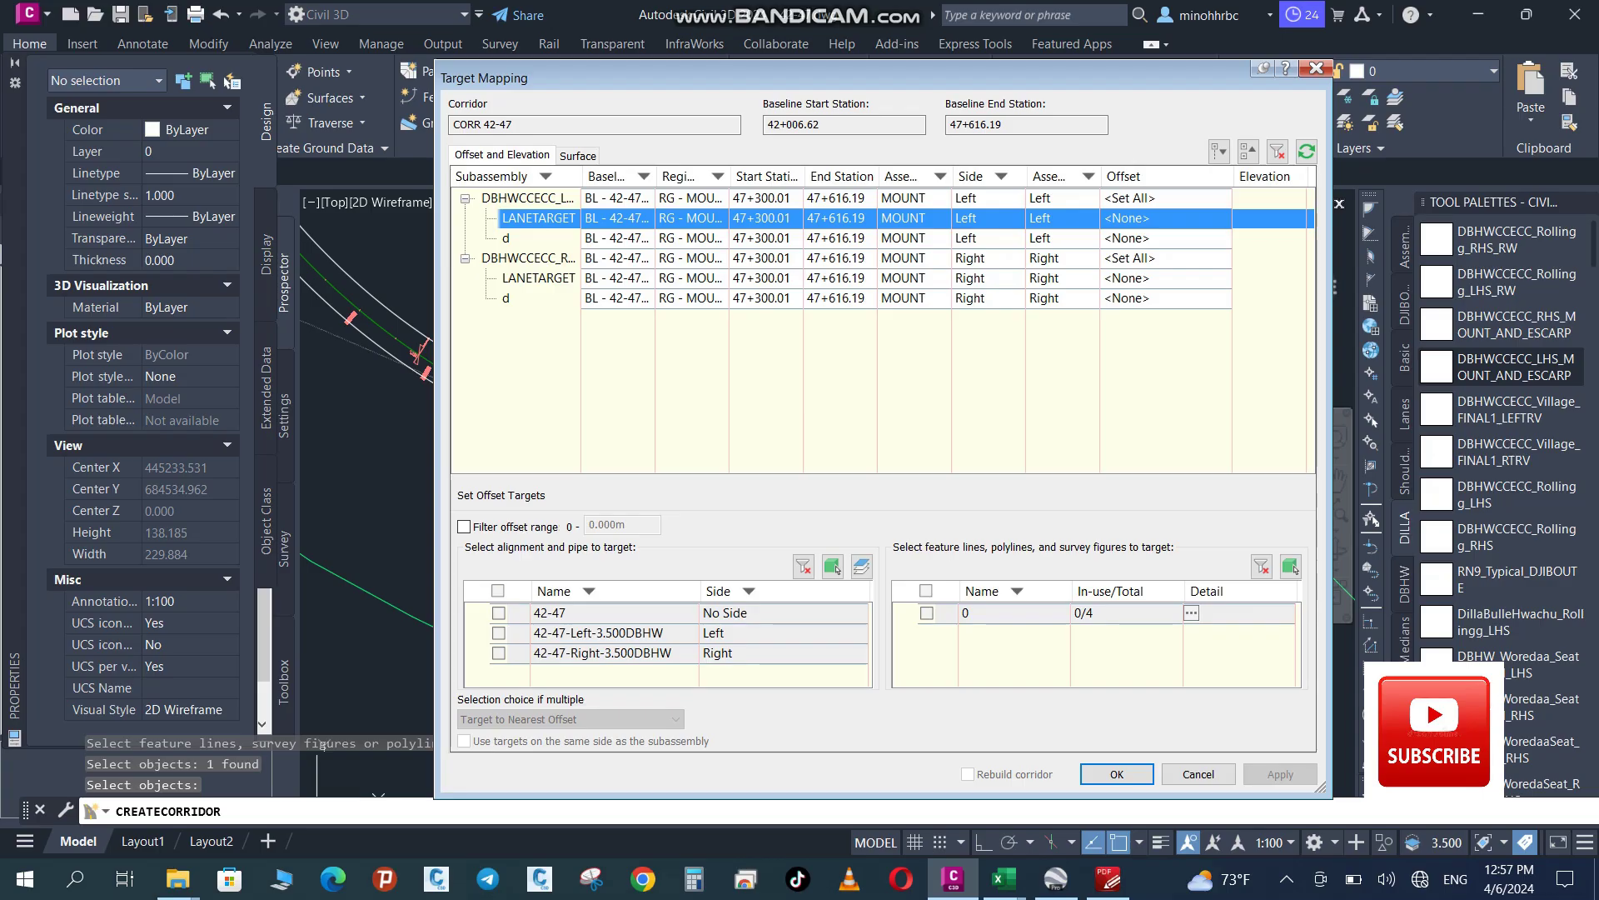
click(499, 633)
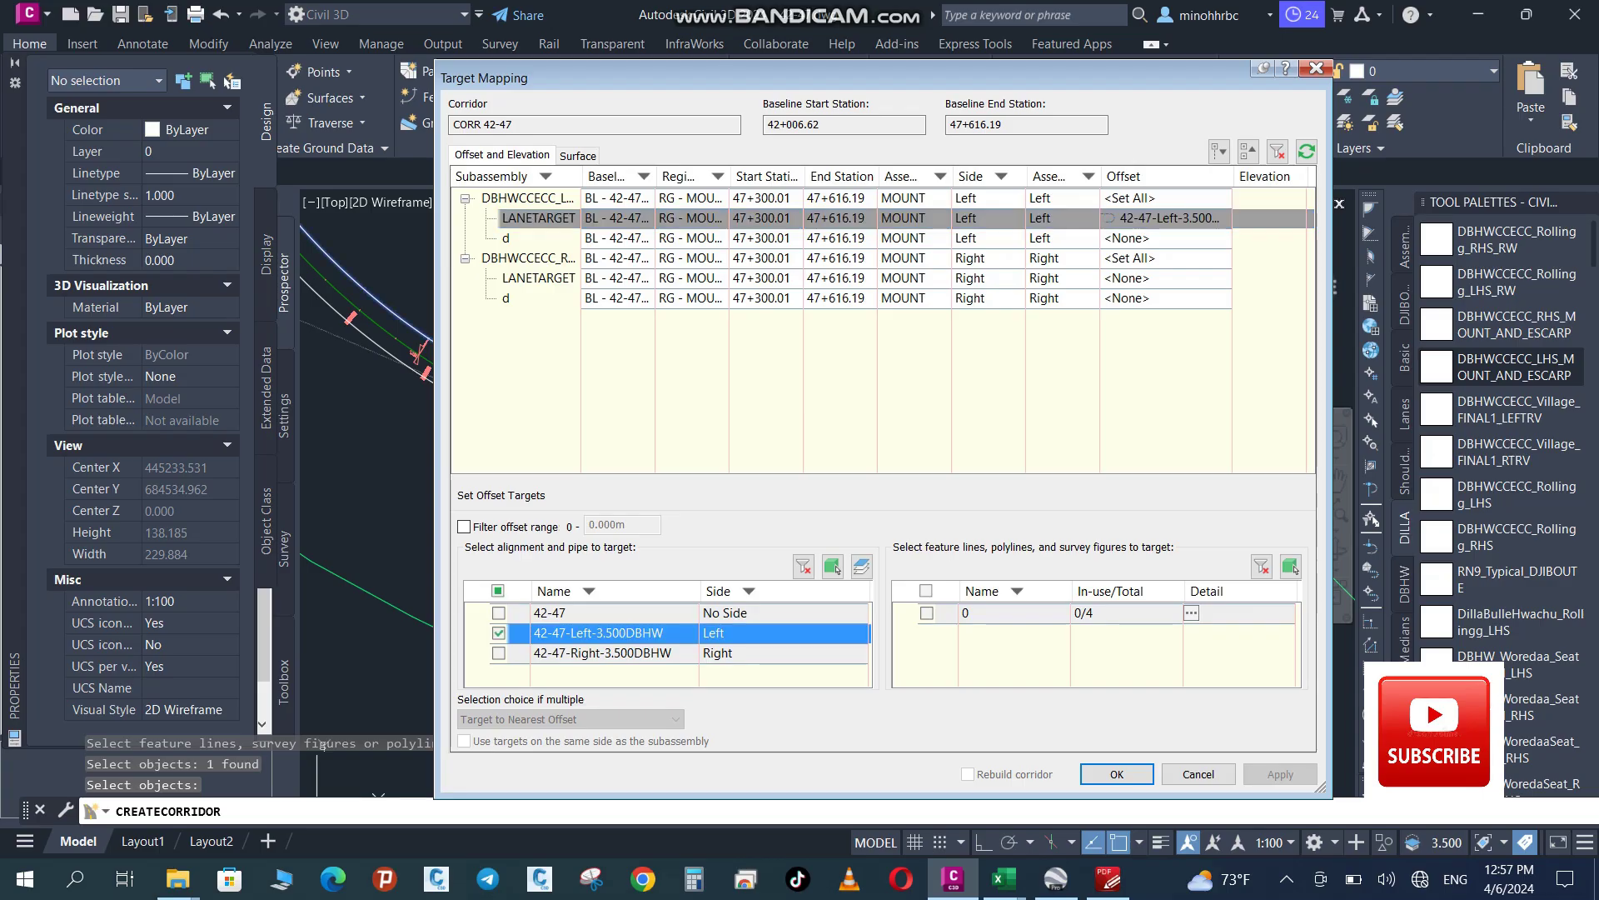
click(1127, 278)
click(499, 653)
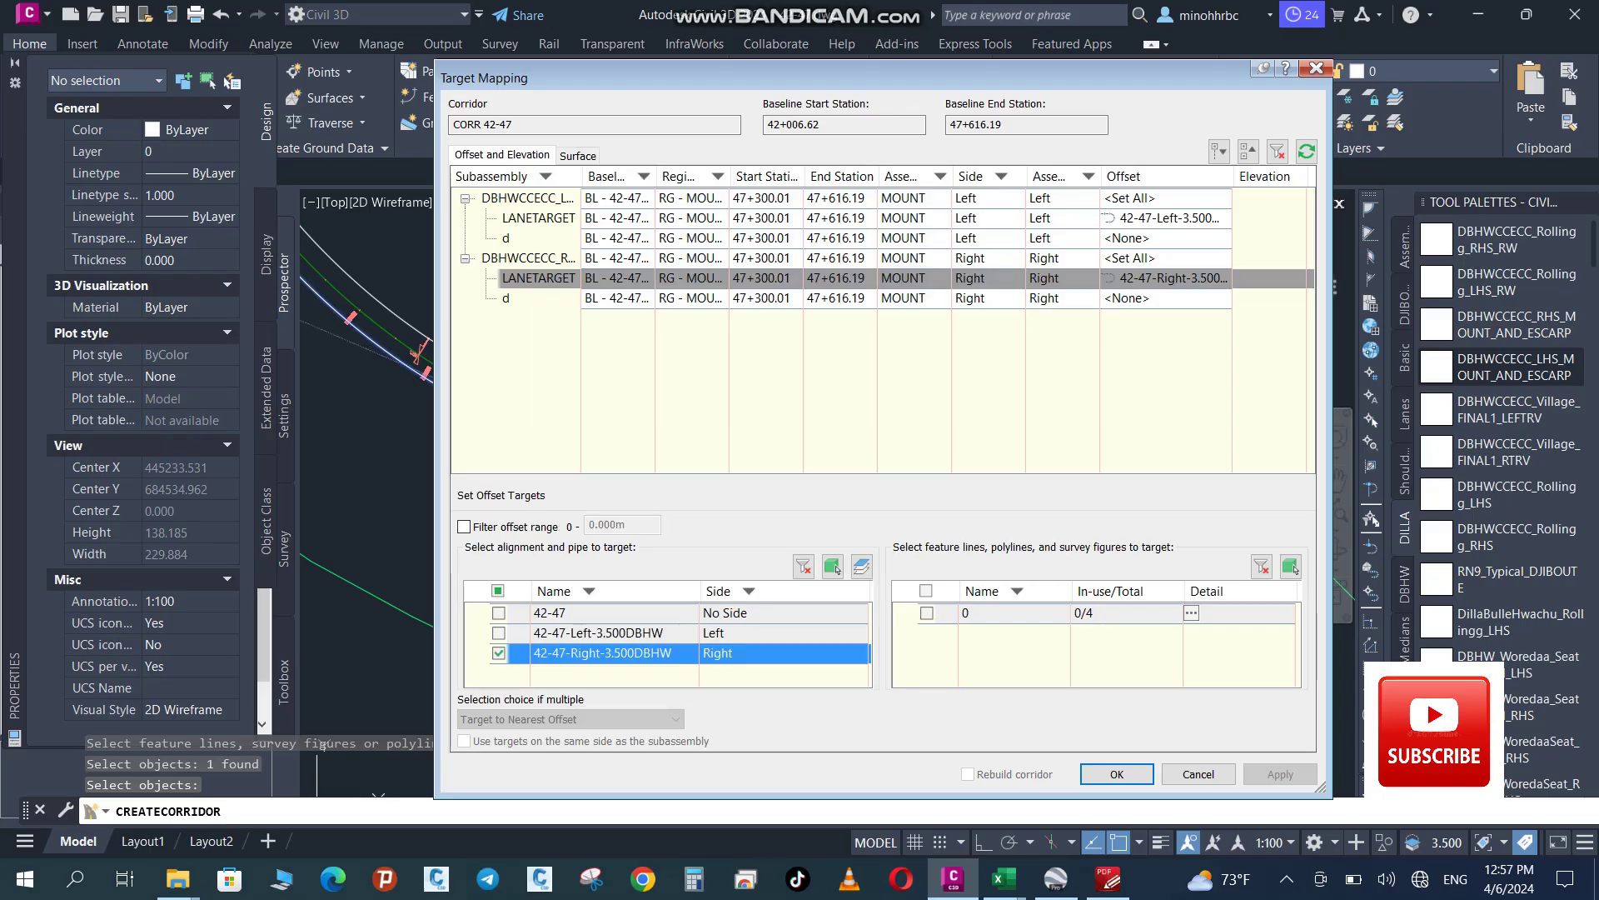
Accept the last region's target mapping and build the corridor with the configured baseline and regions
click(1116, 774)
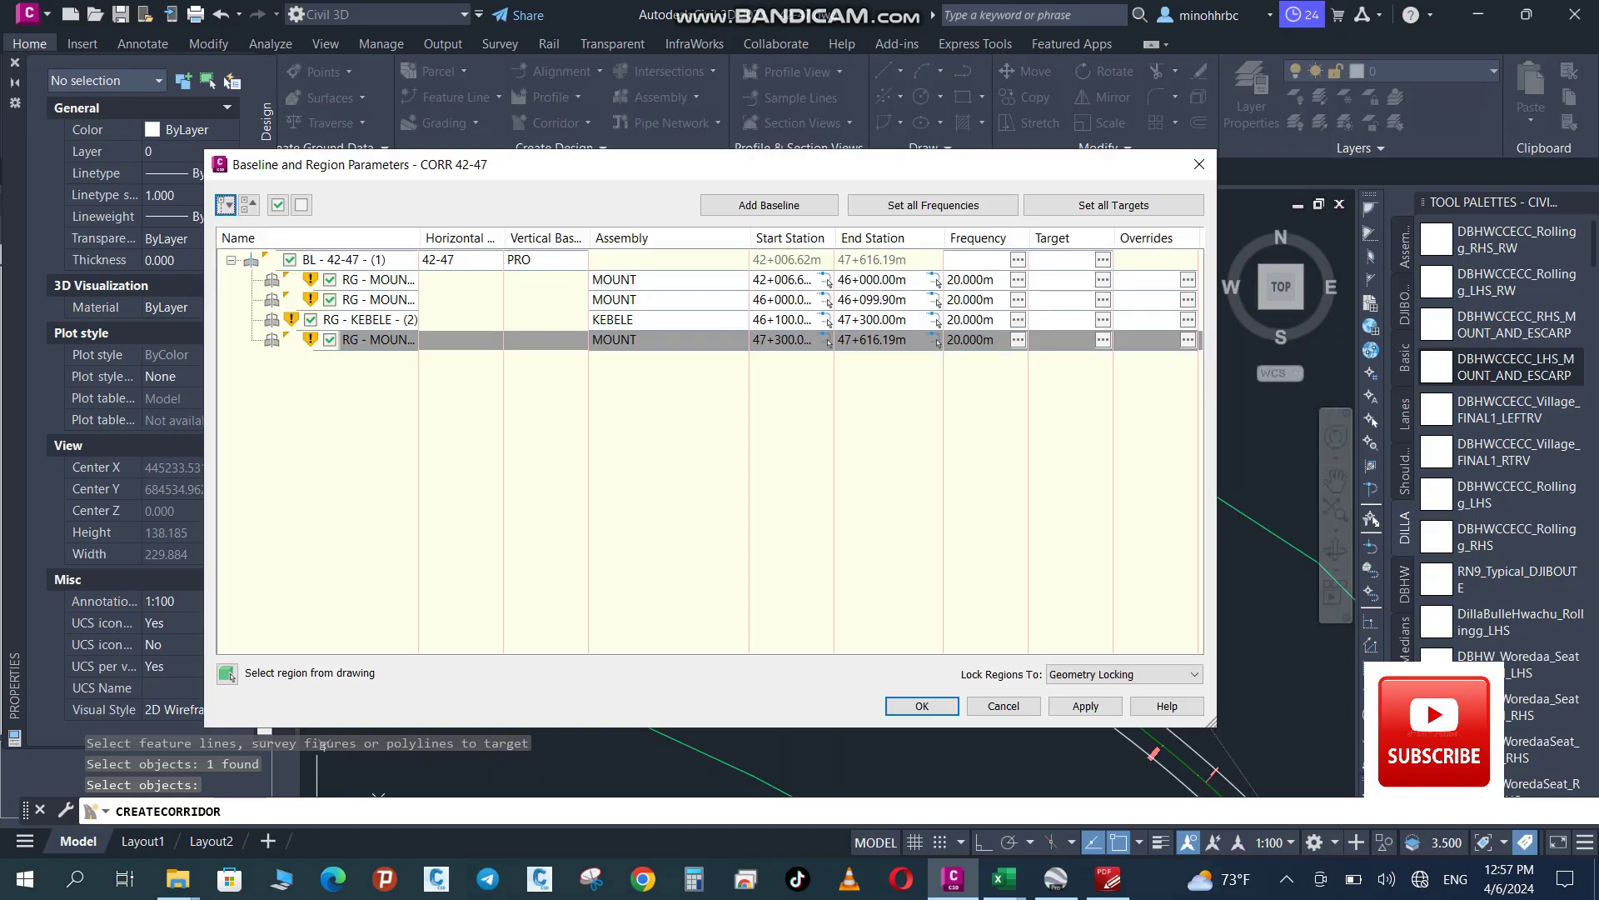
click(922, 706)
click(668, 382)
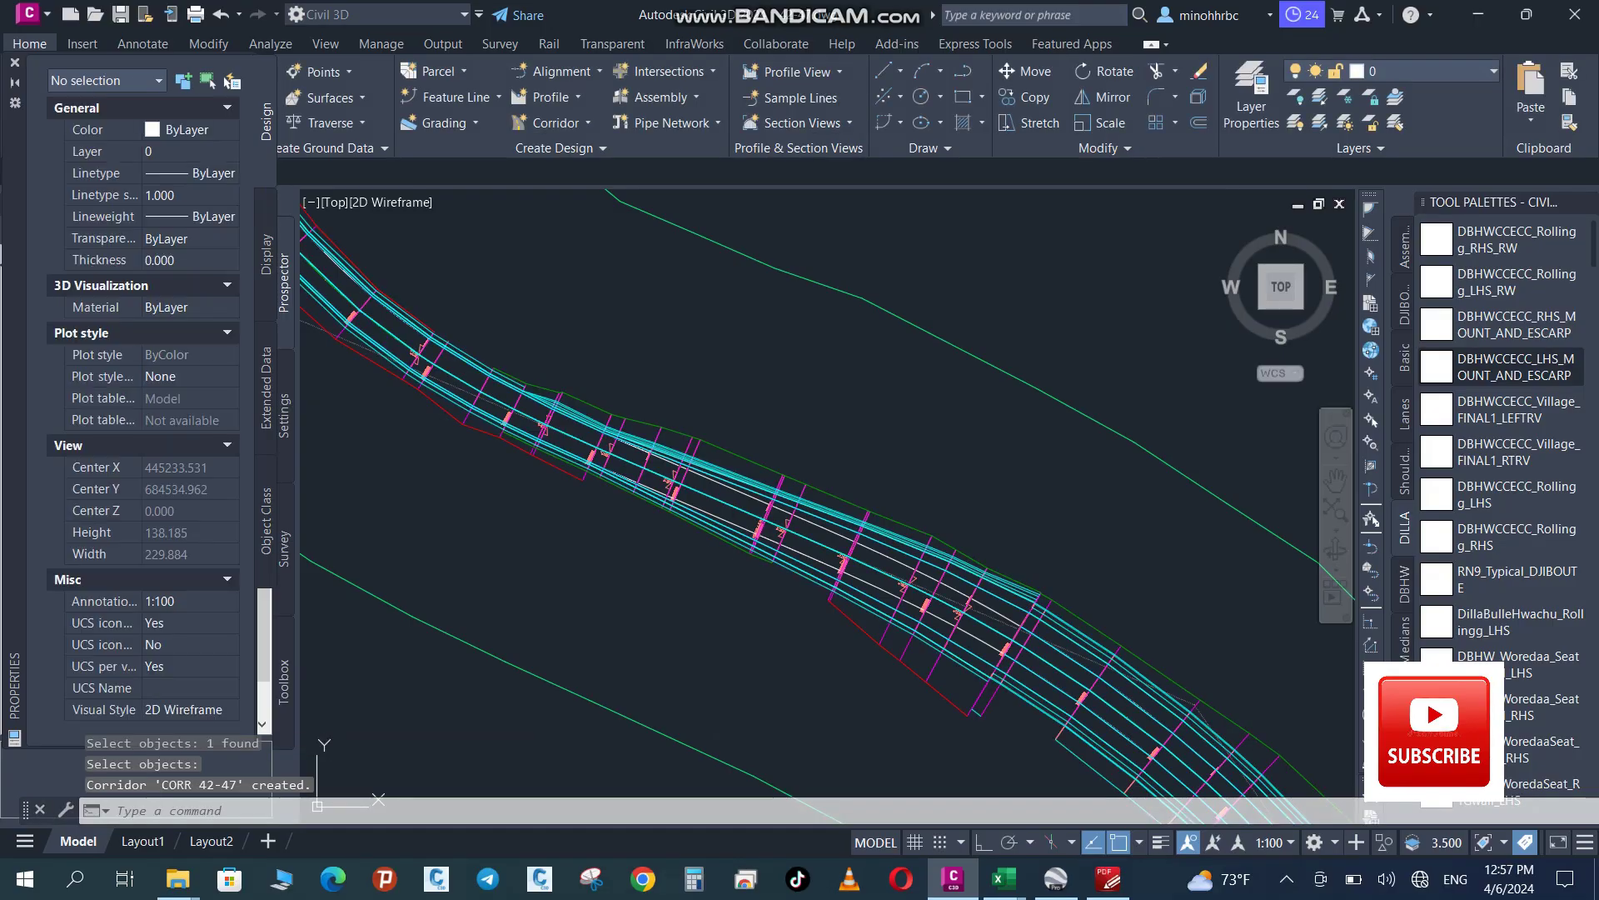
Examine the built corridor at the 46+000 to 46+100 transition and along its full length
scroll(733, 420, down, 4)
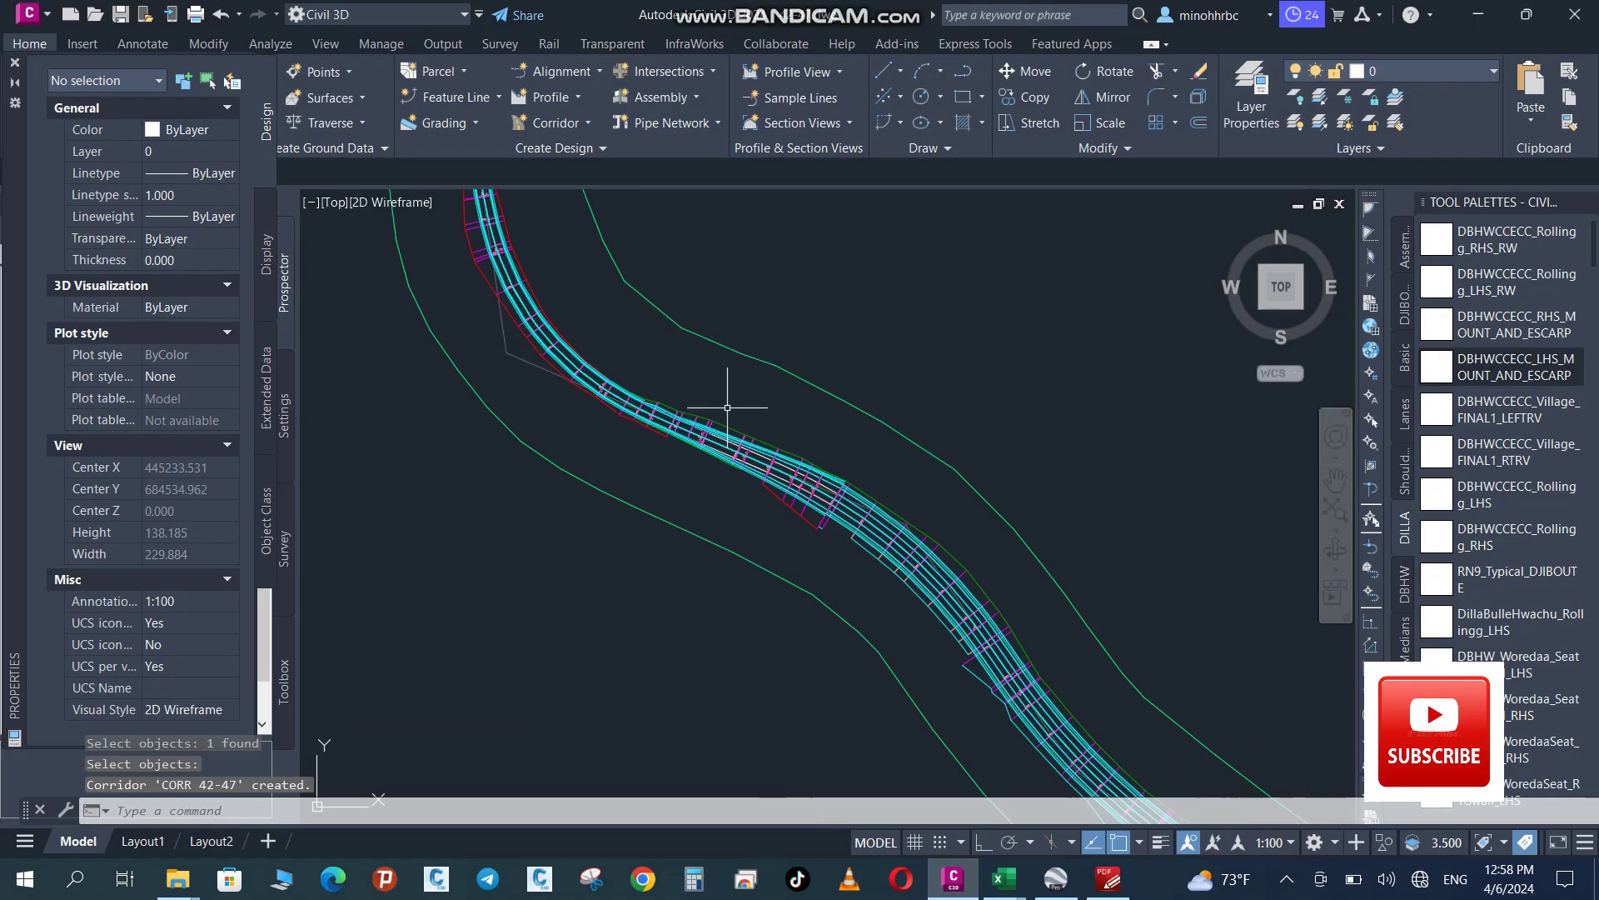
scroll(749, 455, up, 6)
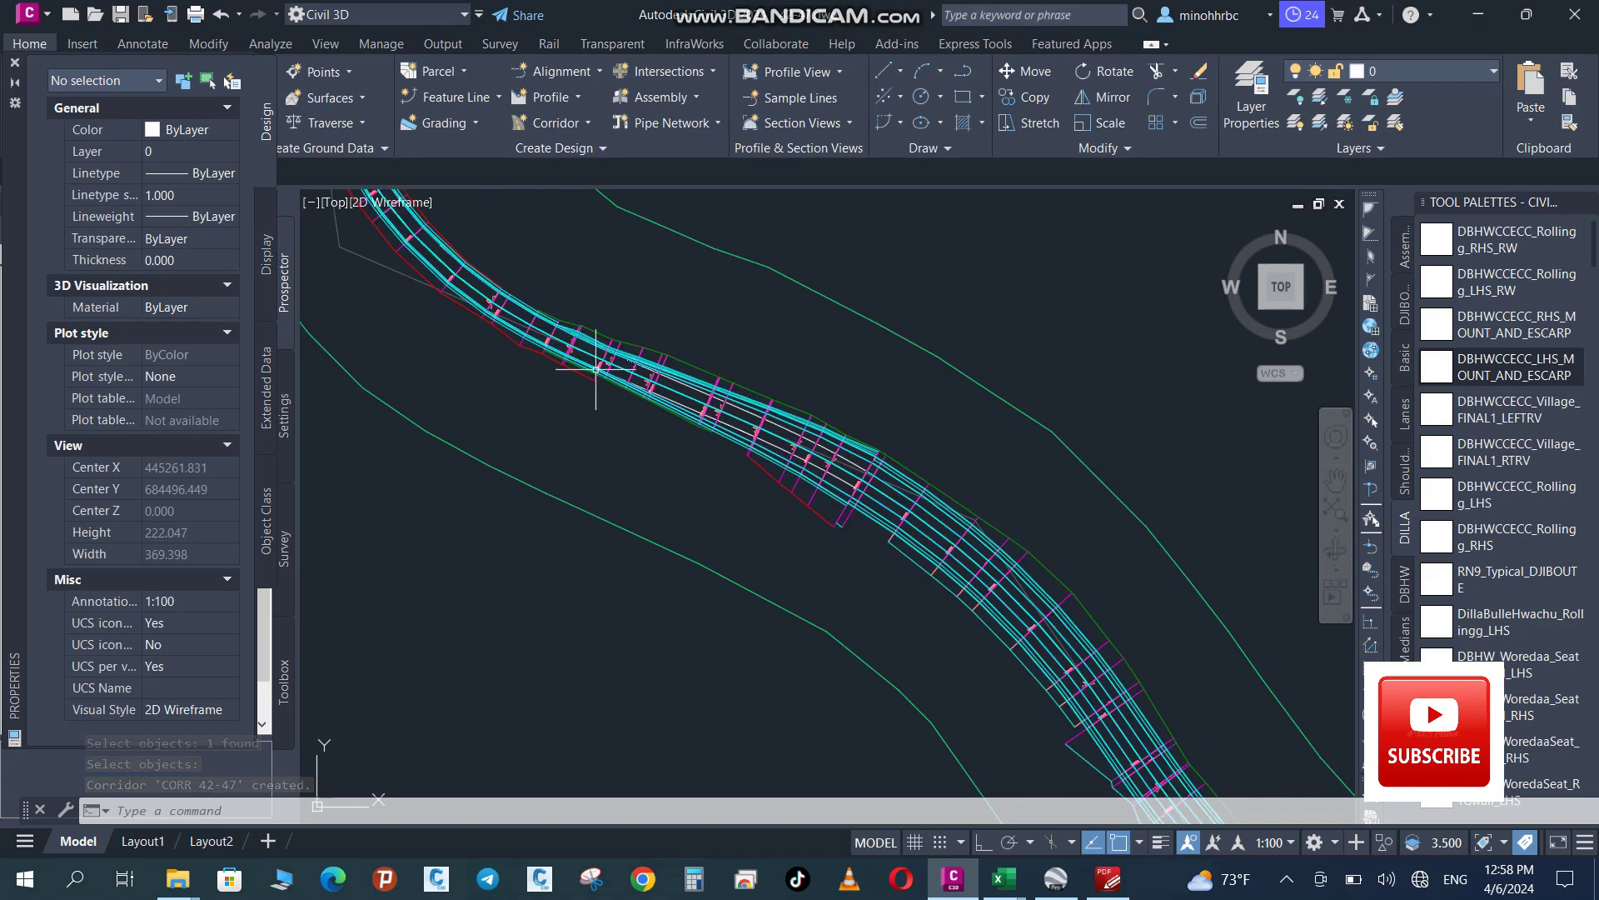
scroll(767, 456, down, 3)
scroll(971, 521, up, 3)
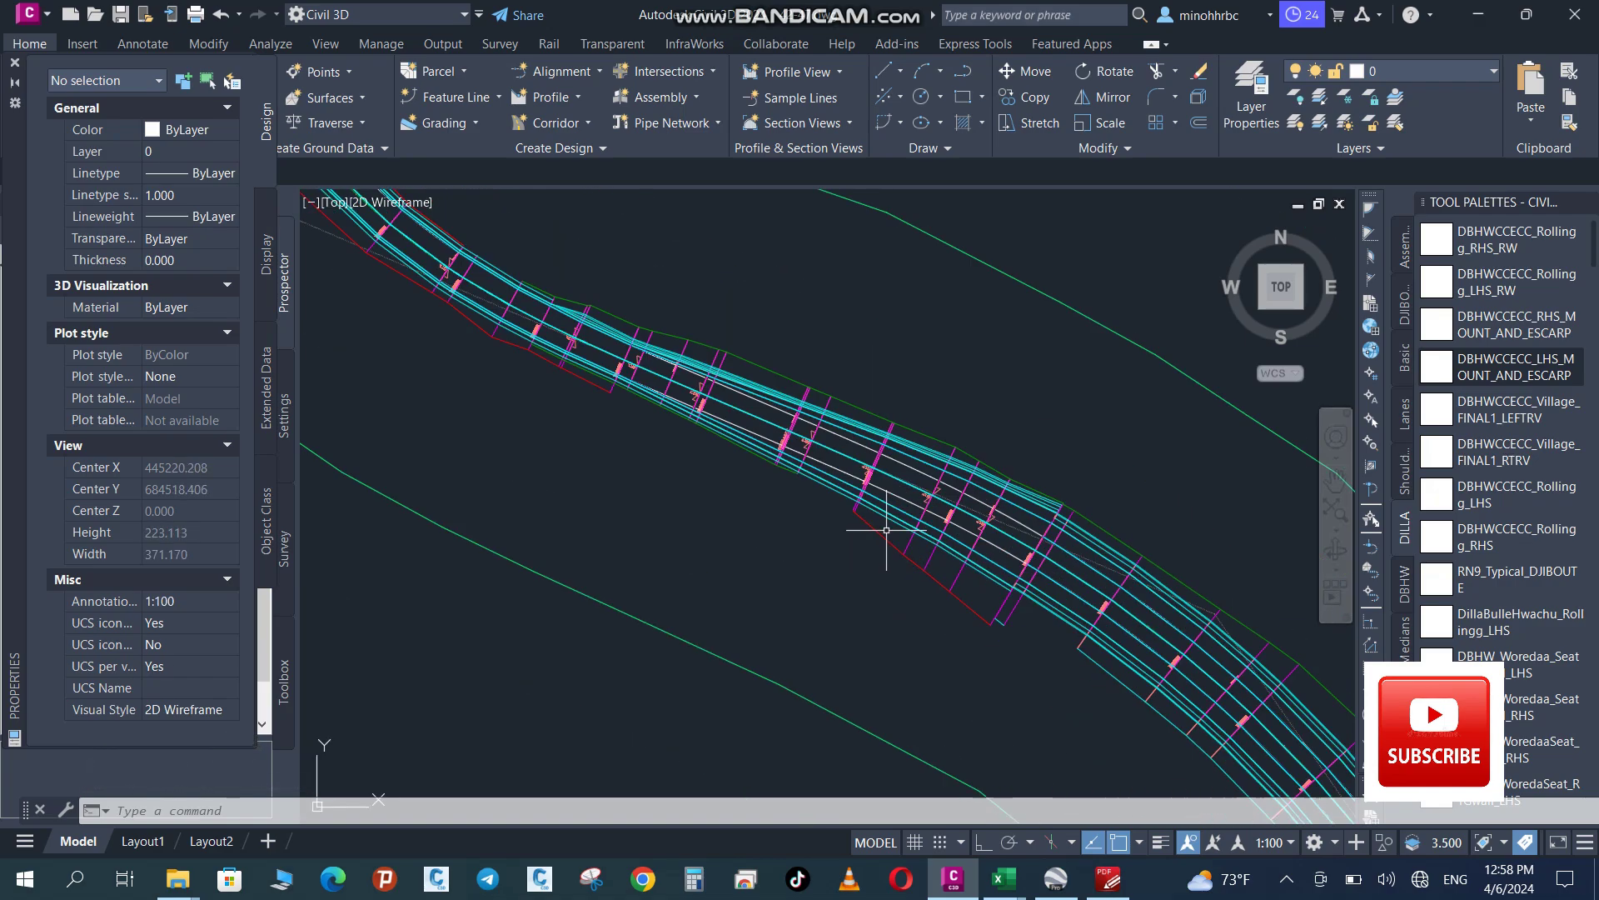
scroll(916, 500, down, 2)
scroll(1058, 575, up, 1)
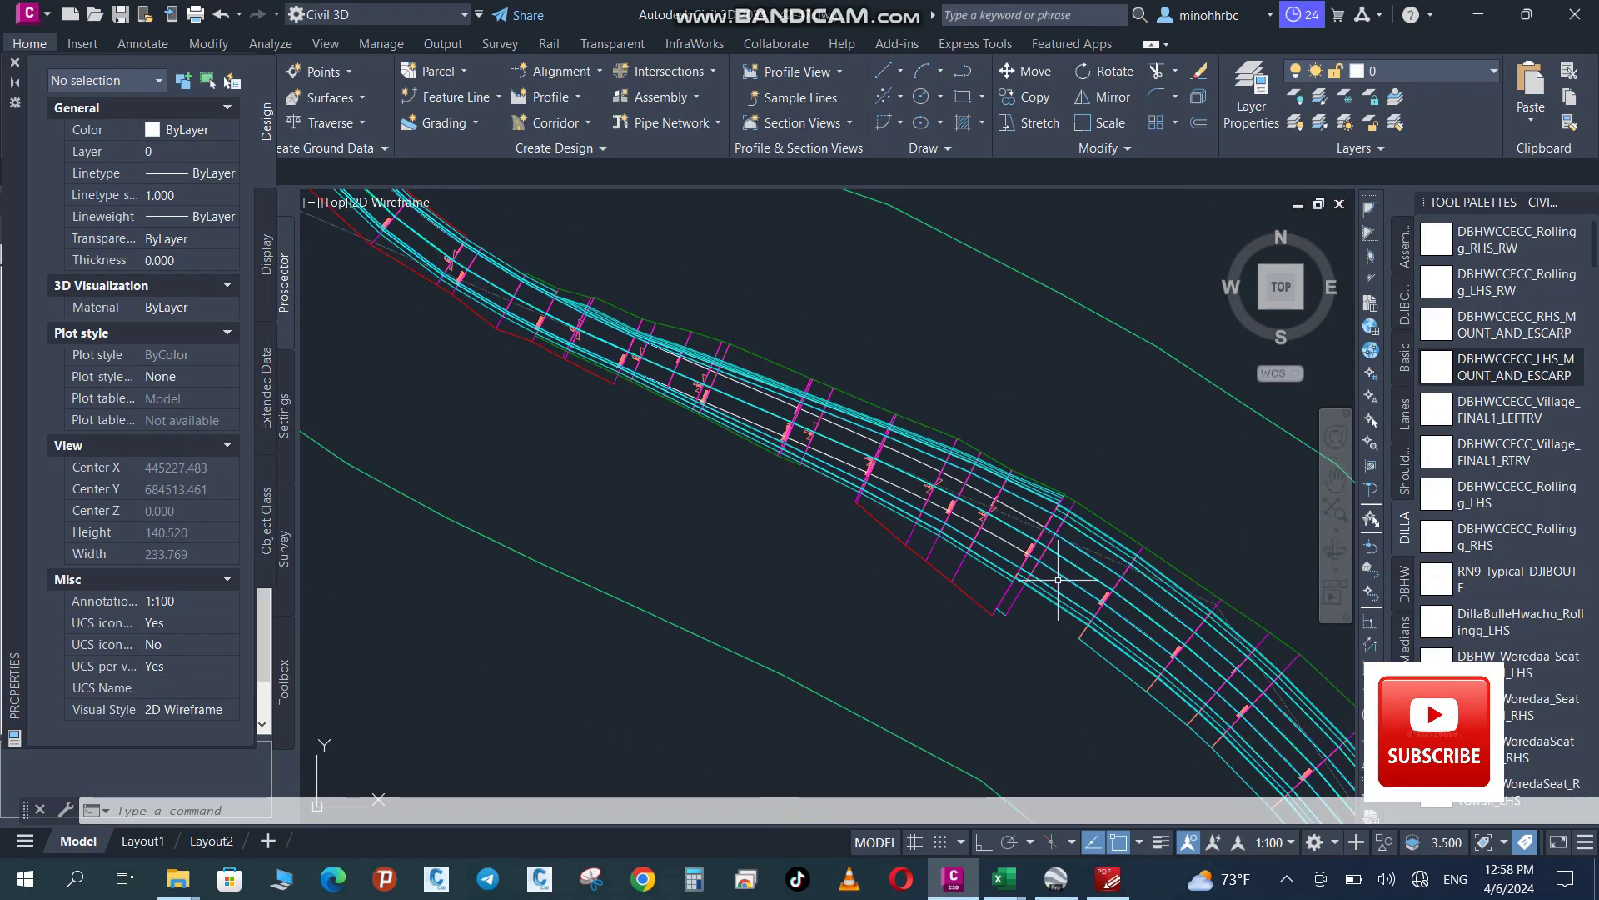
scroll(966, 517, down, 2)
scroll(958, 509, up, 6)
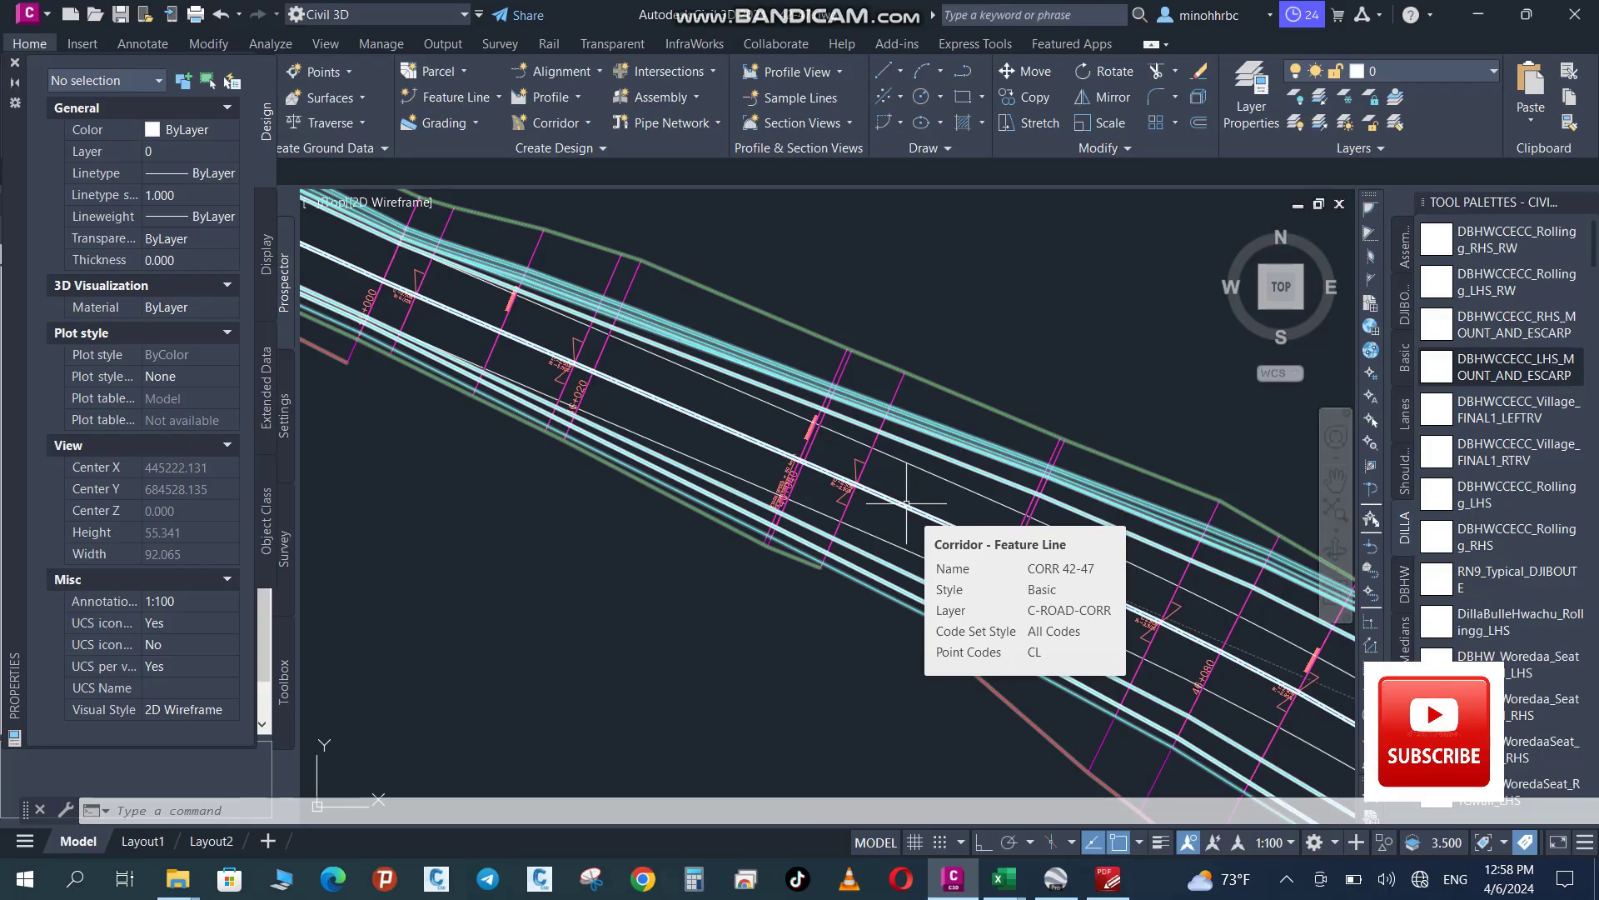
scroll(1041, 458, down, 12)
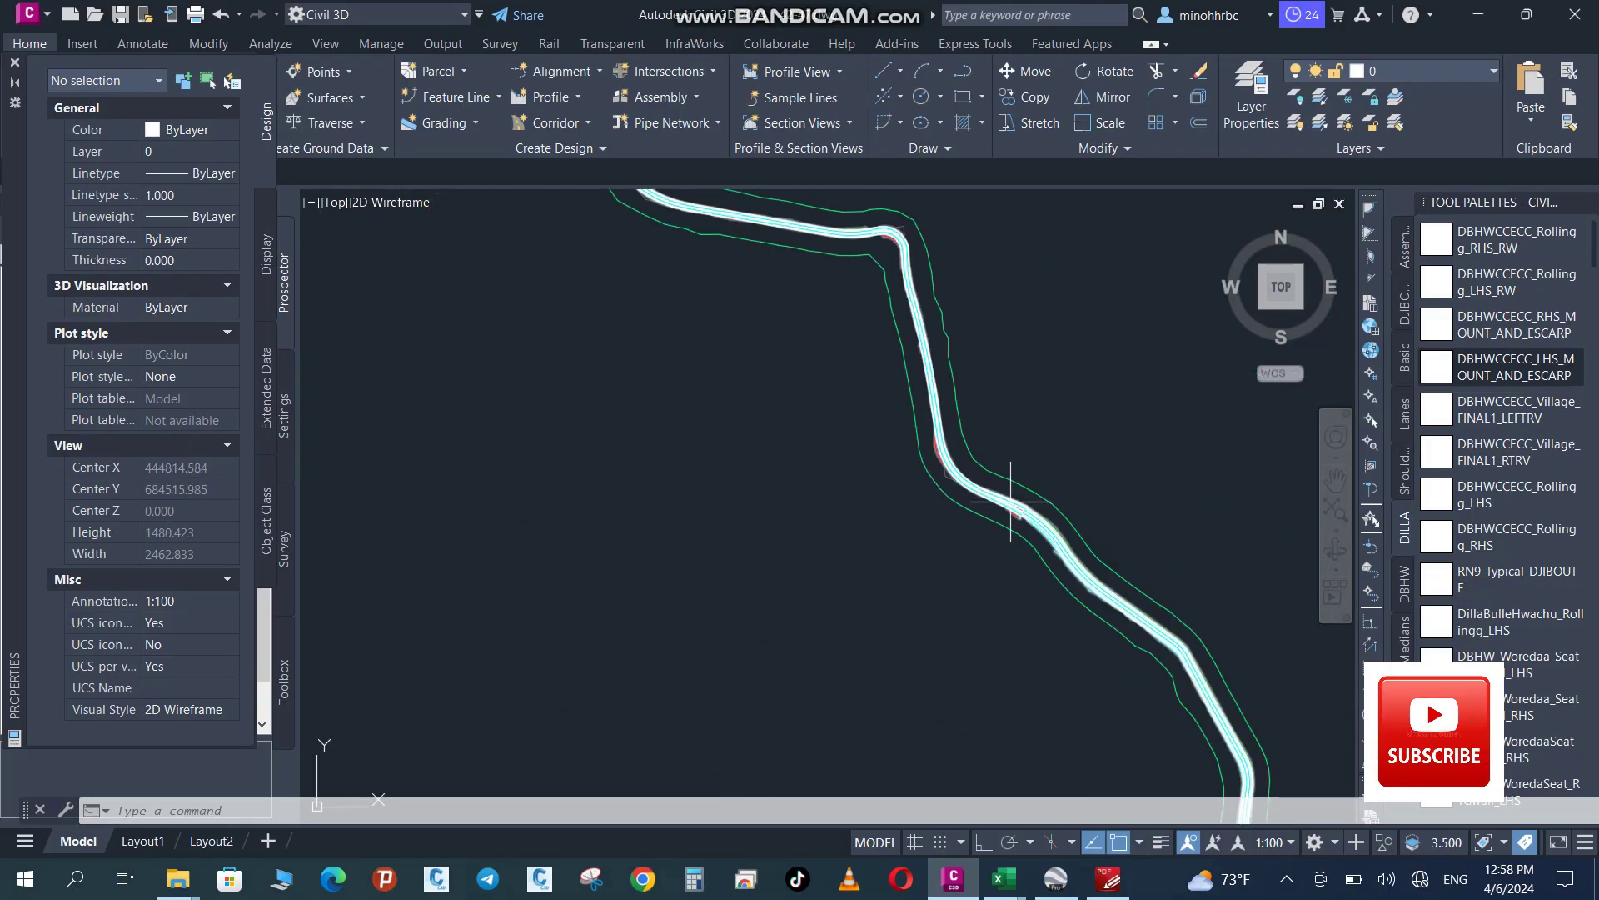
scroll(900, 381, up, 3)
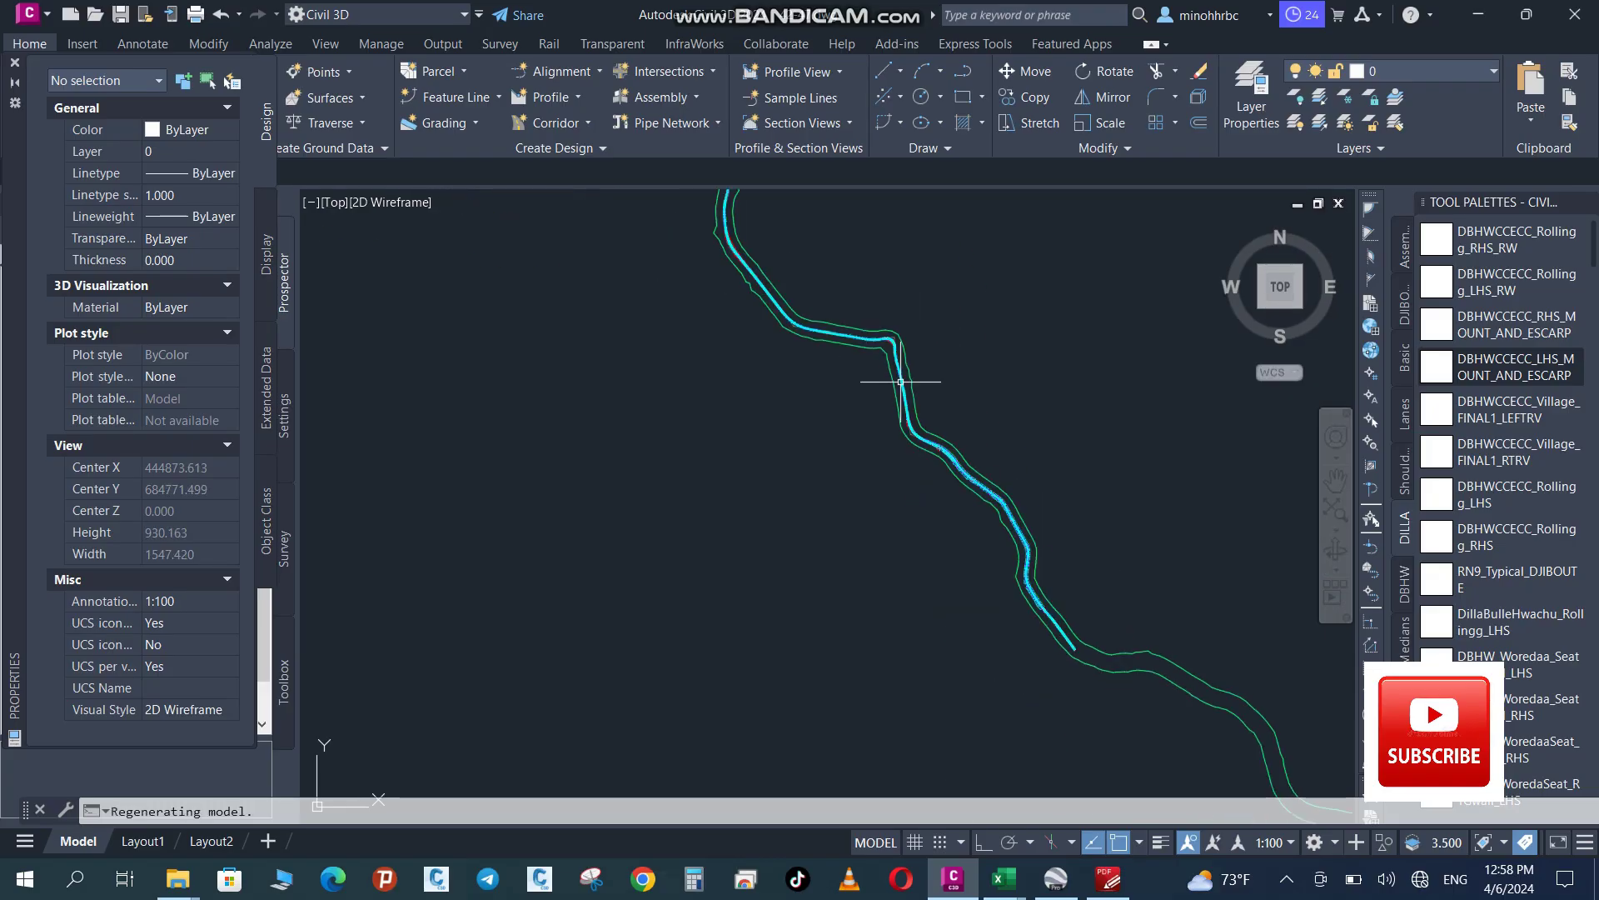
scroll(901, 382, down, 2)
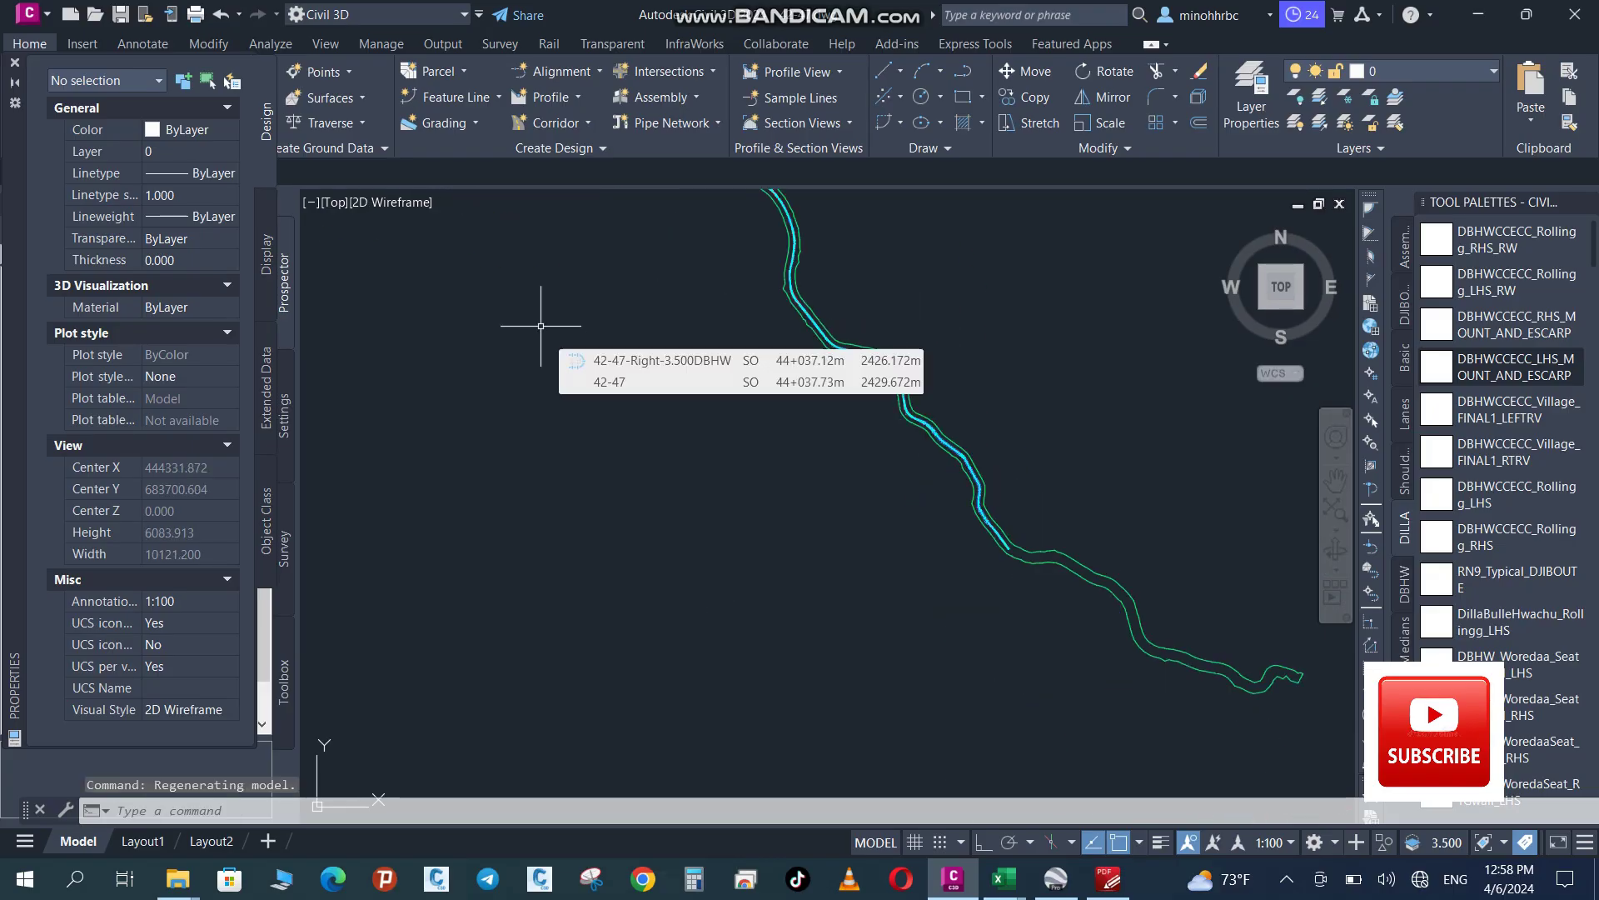
Close the Properties palette and open the corridor properties of CORR 42-47
key(Escape)
click(14, 62)
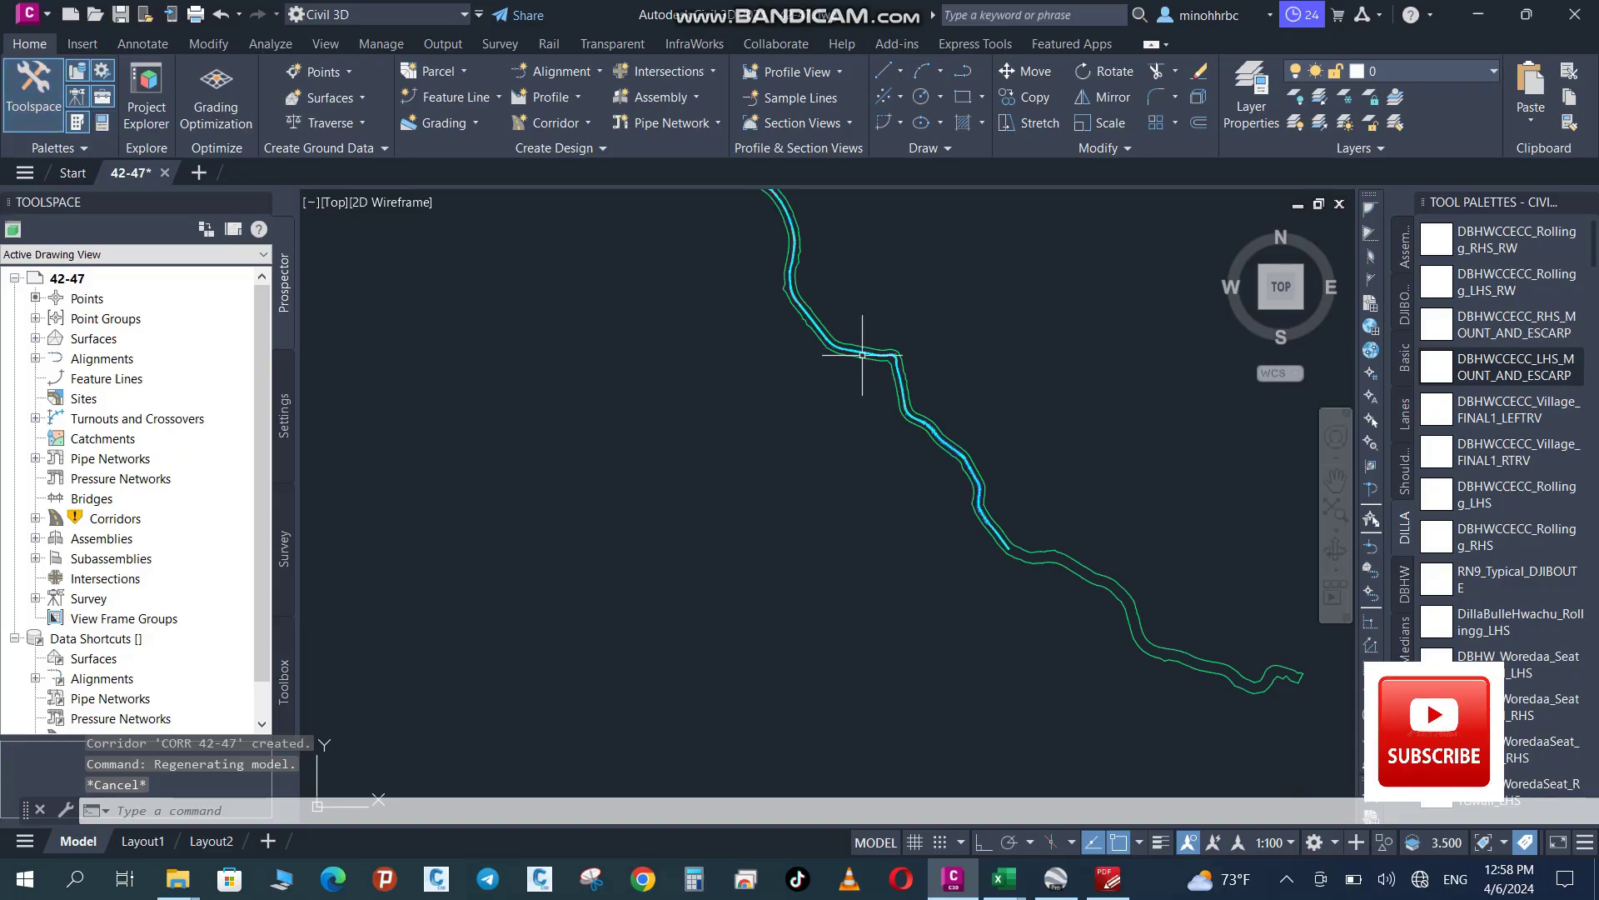
scroll(944, 336, up, 5)
scroll(944, 336, up, 2)
click(943, 339)
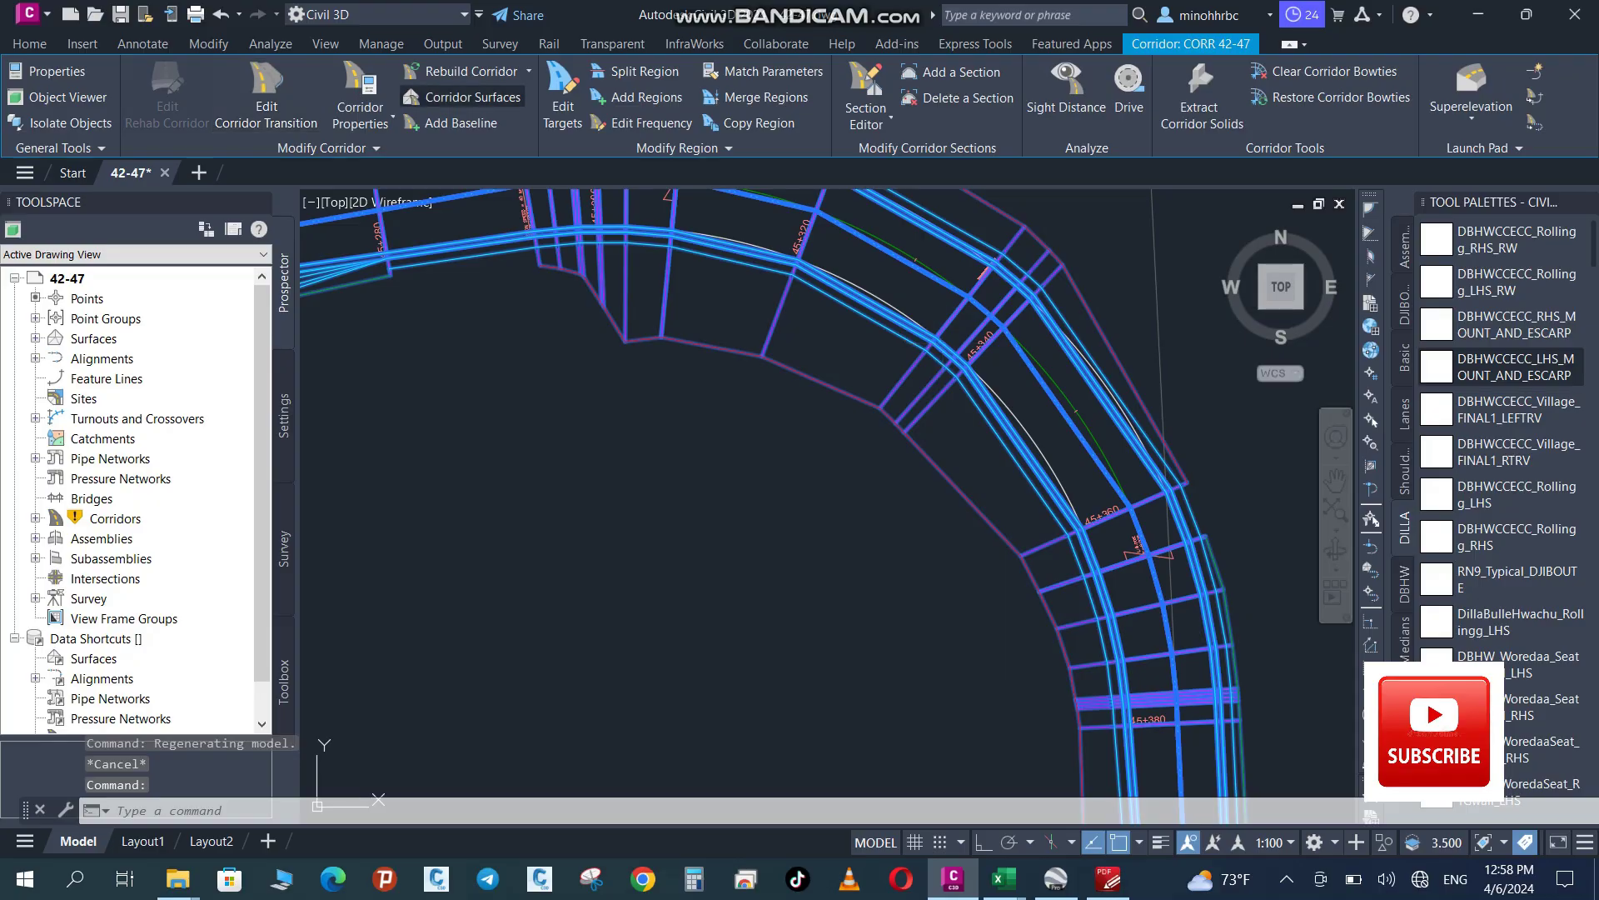
click(467, 97)
click(1200, 164)
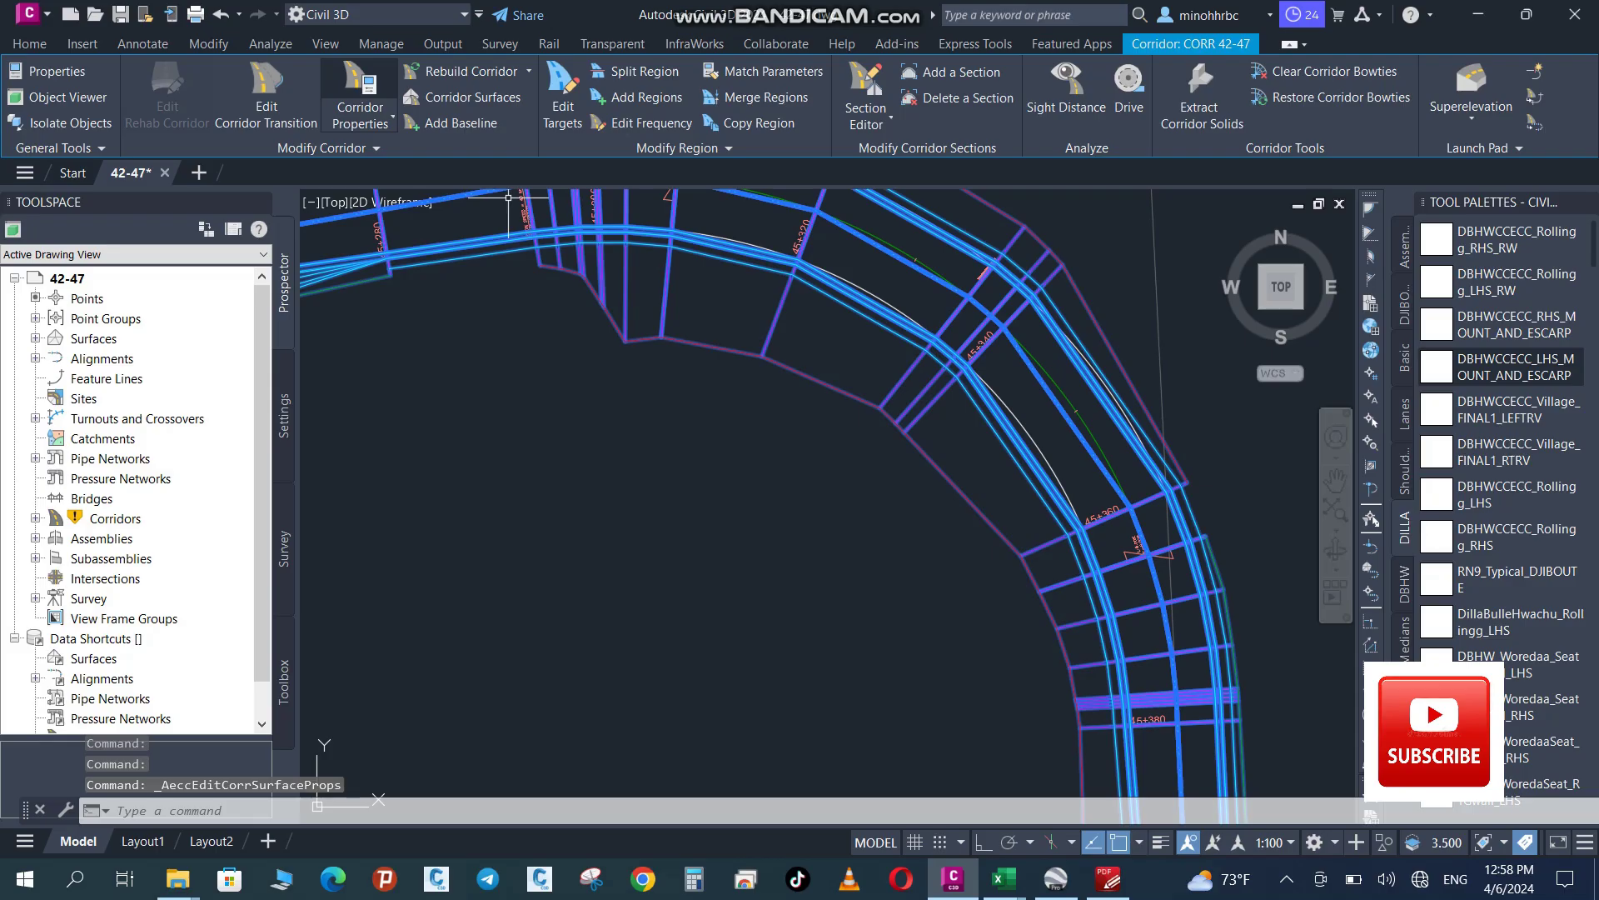
click(360, 87)
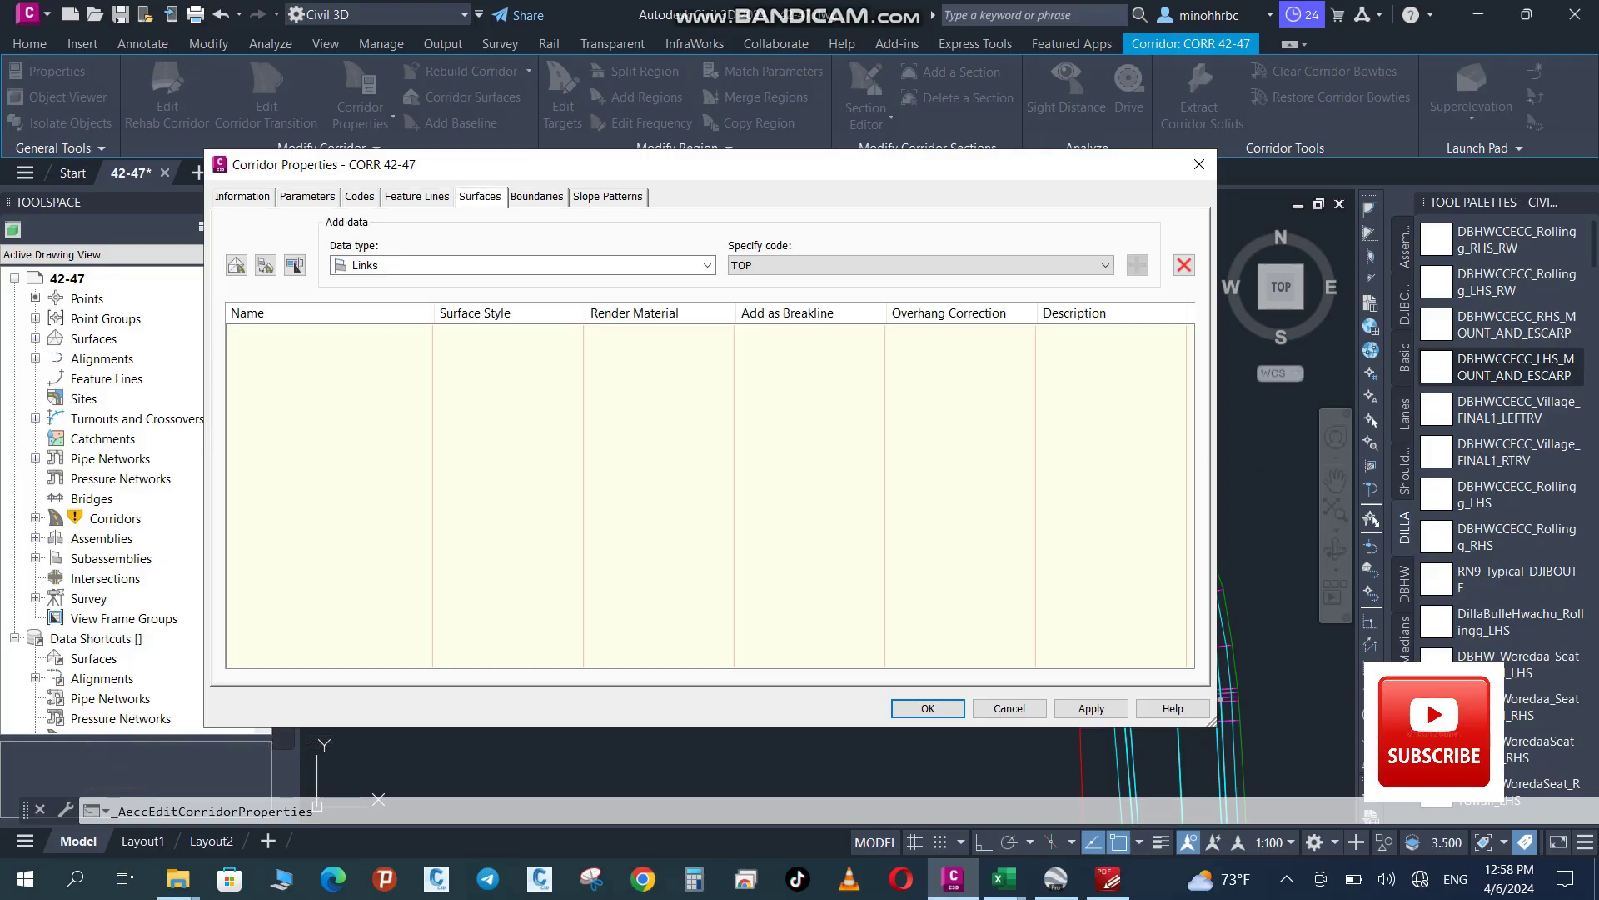
Add a corridor surface and name it EW
click(235, 265)
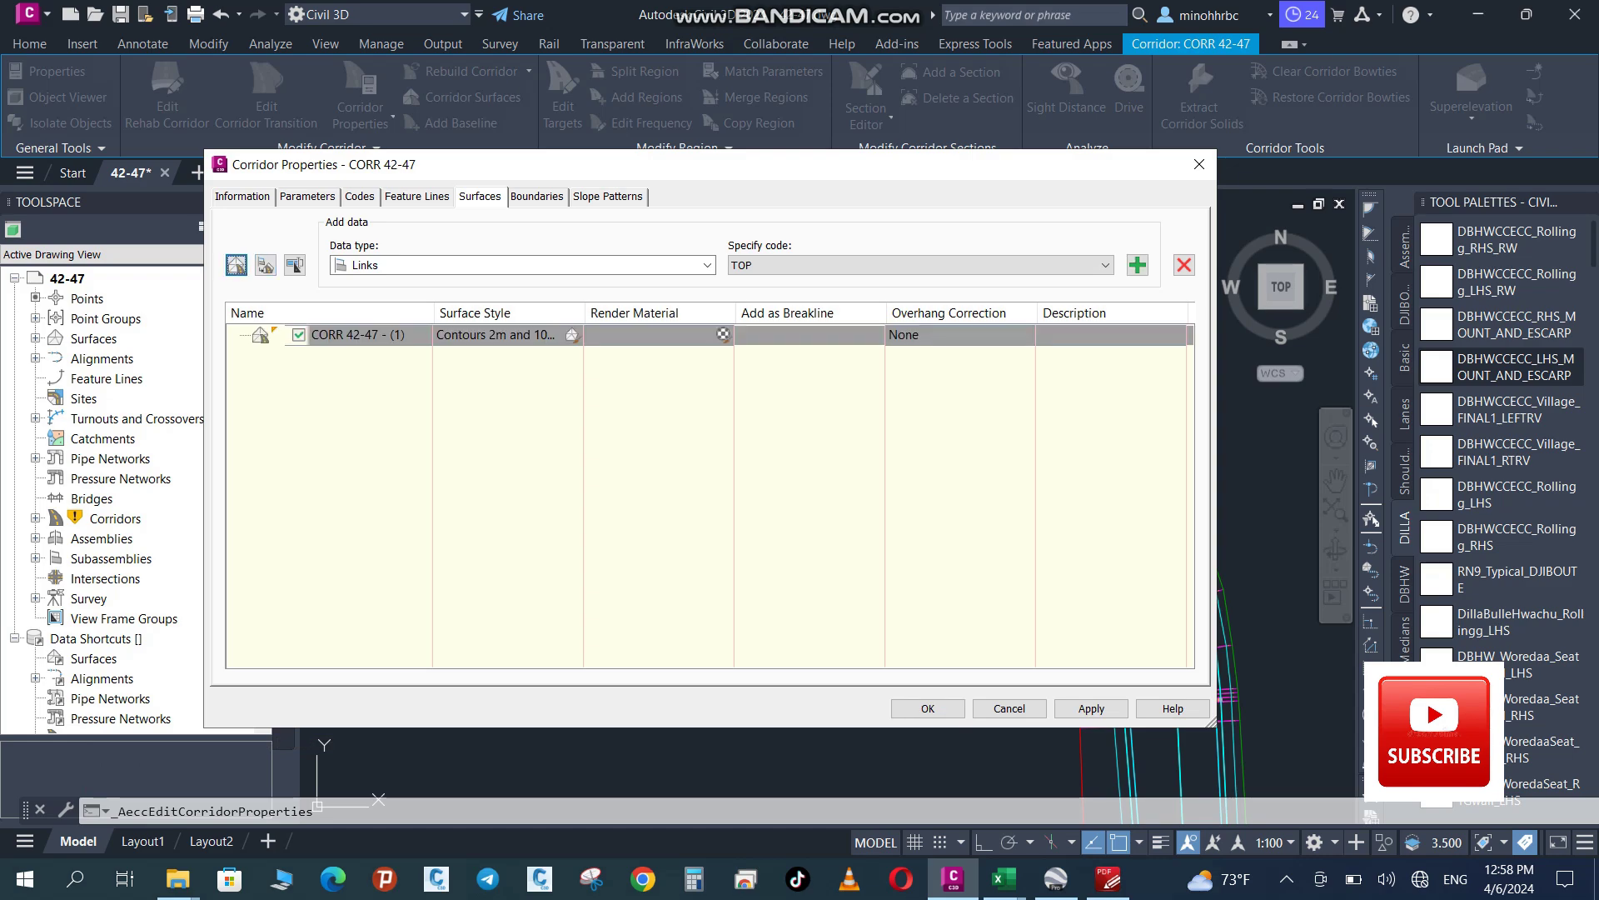
click(366, 336)
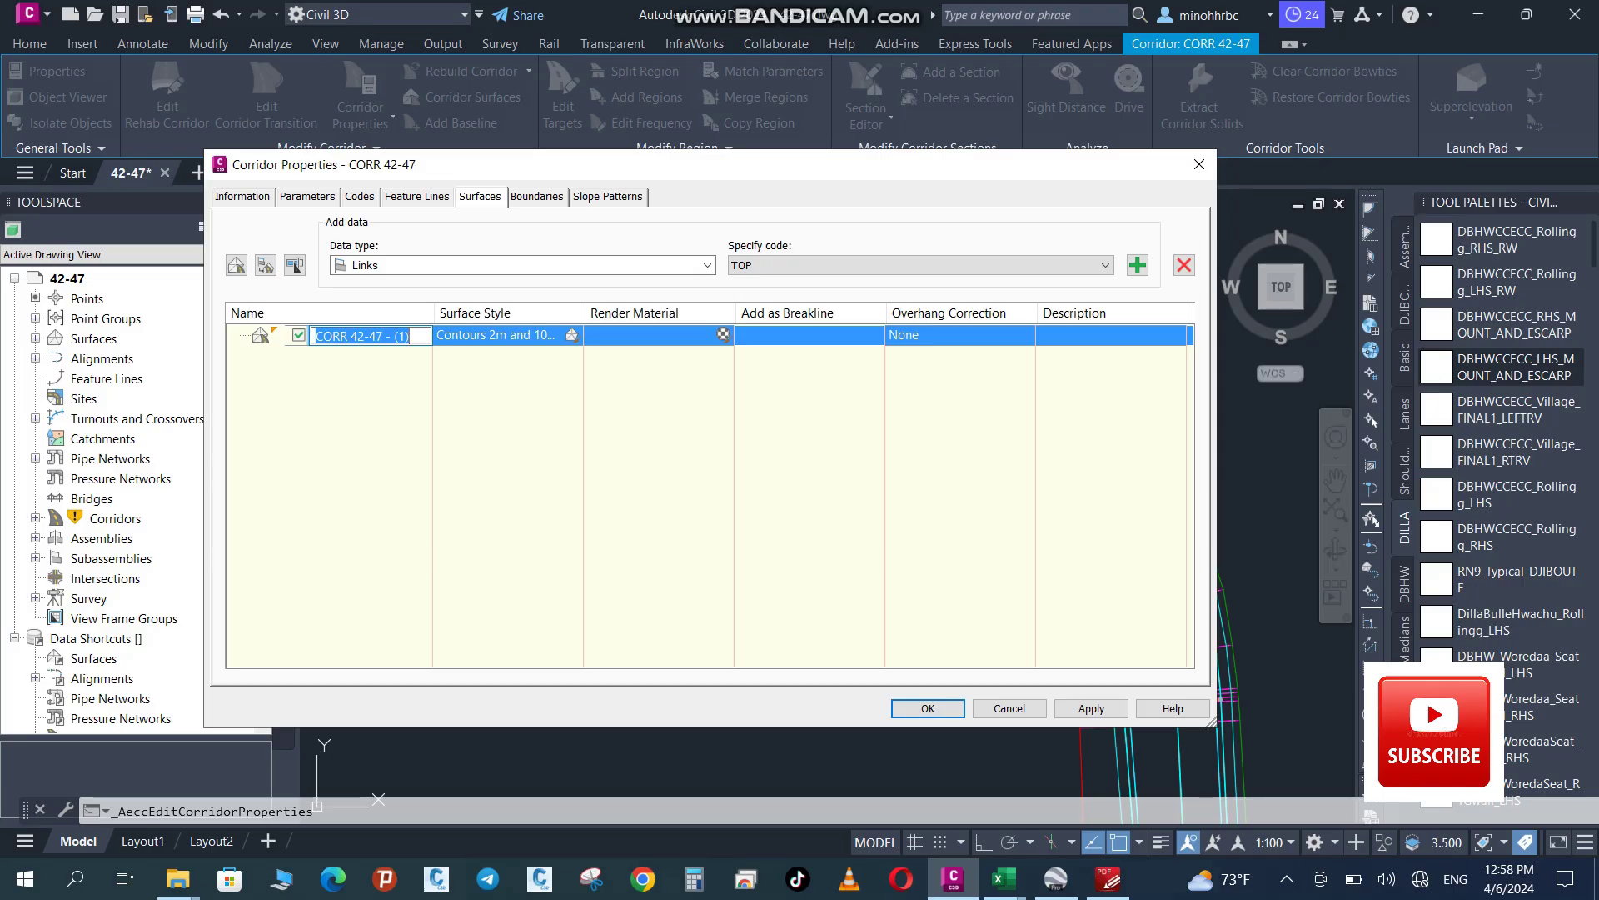
text(EW)
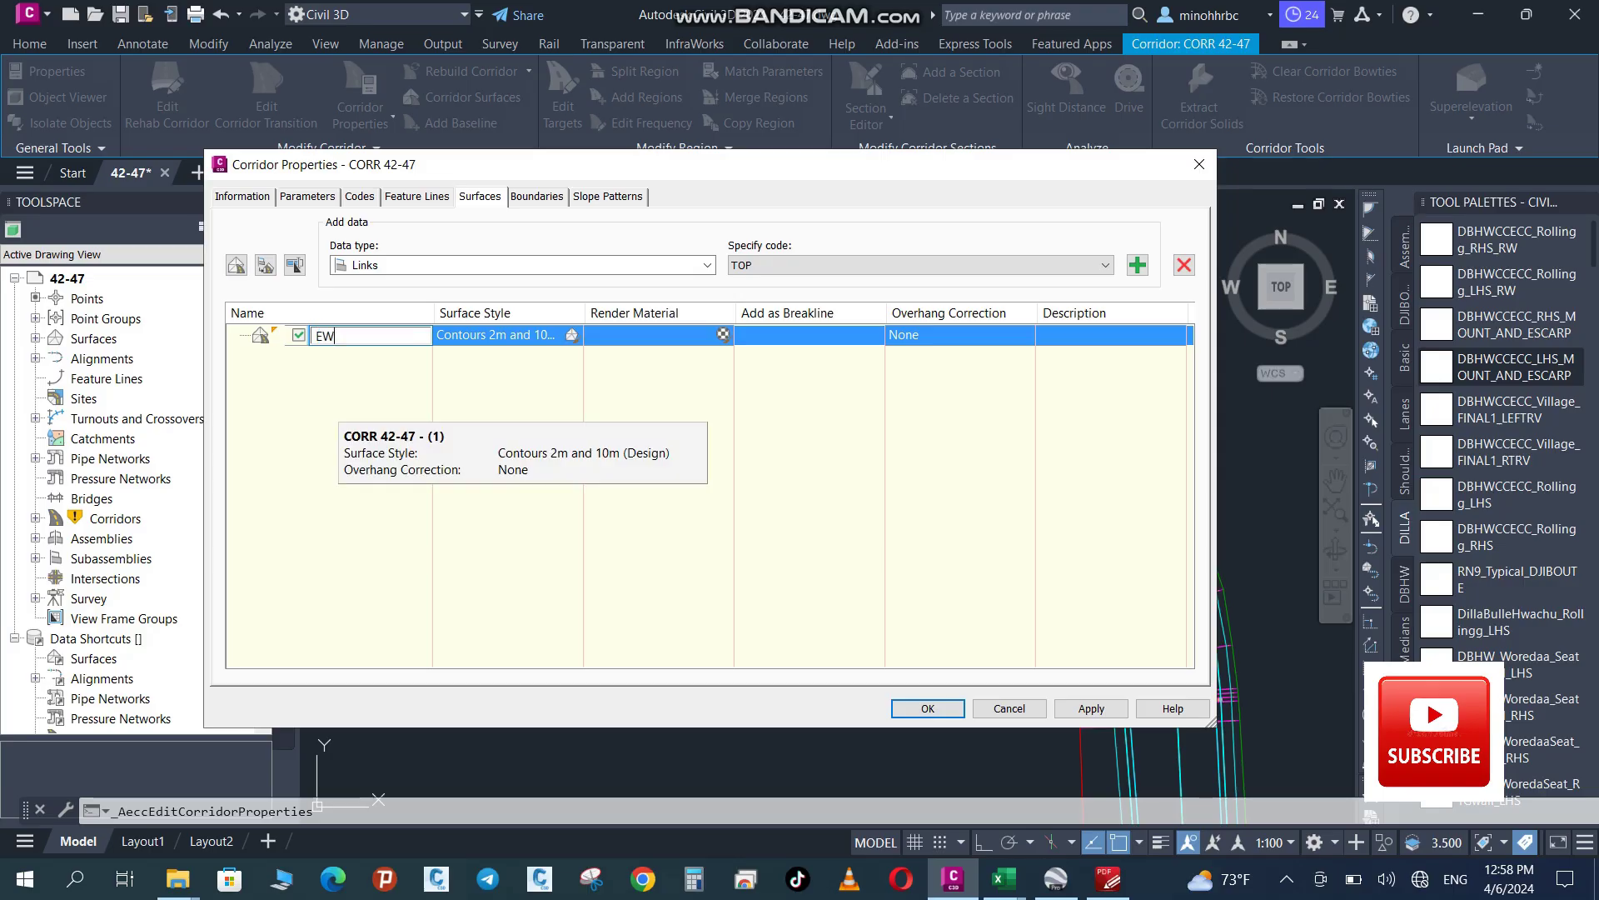
key(BackSpace)
key(BackSpace)
text(DATUM)
key(BackSpace)
key(BackSpace)
key(BackSpace)
key(BackSpace)
key(BackSpace)
text(EW)
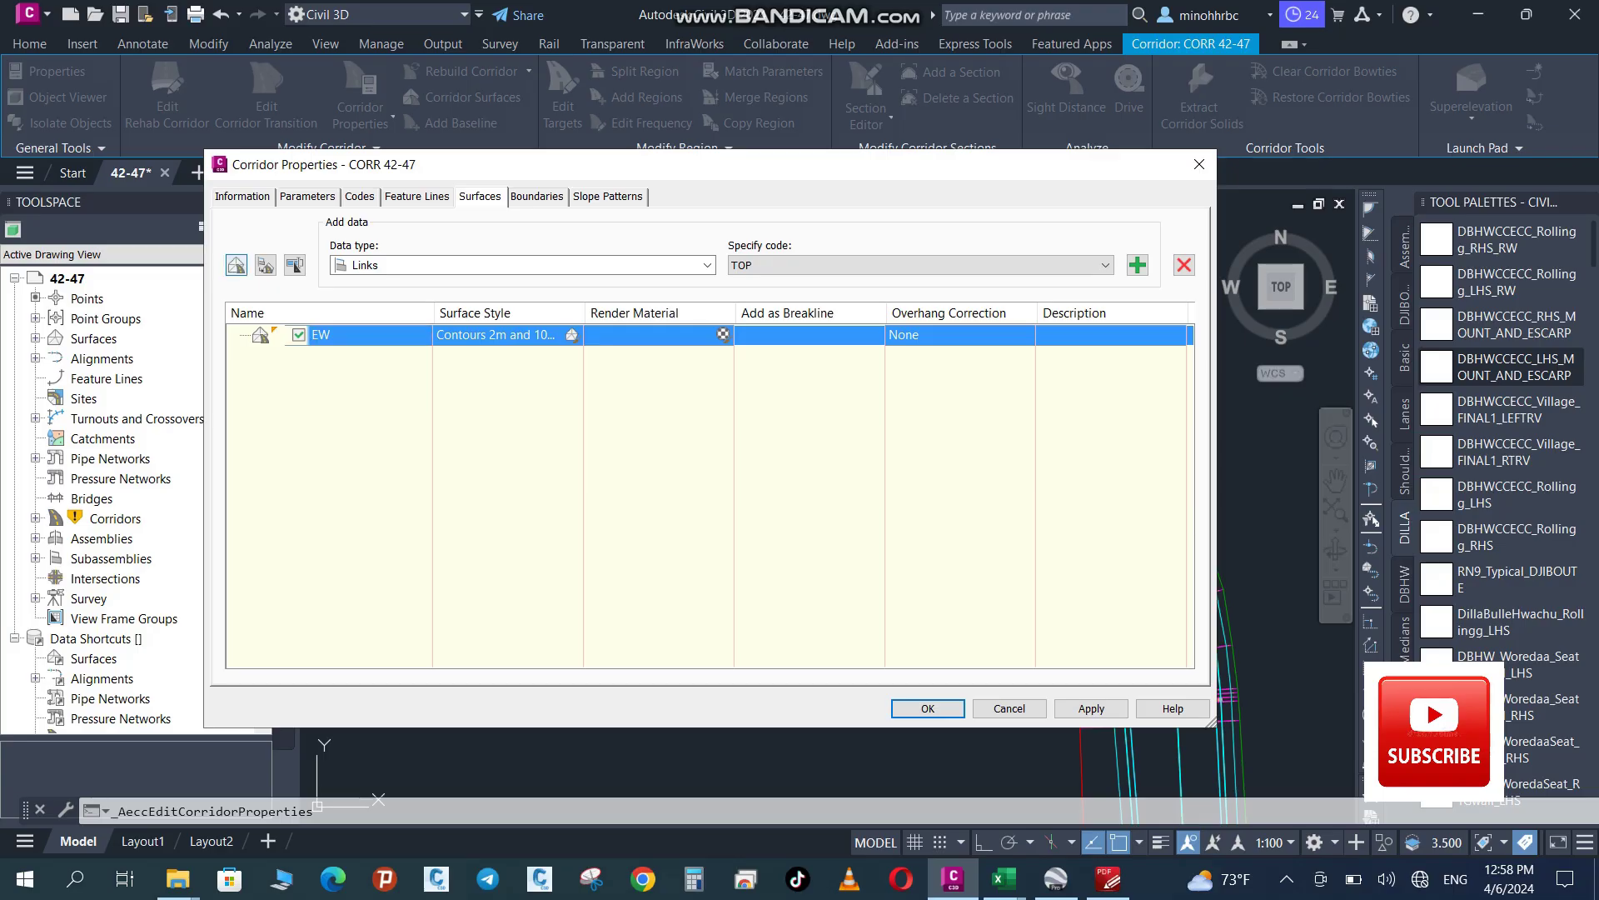
Add a second corridor surface named AC, and reselect the EW surface
click(236, 265)
click(358, 355)
text(AC)
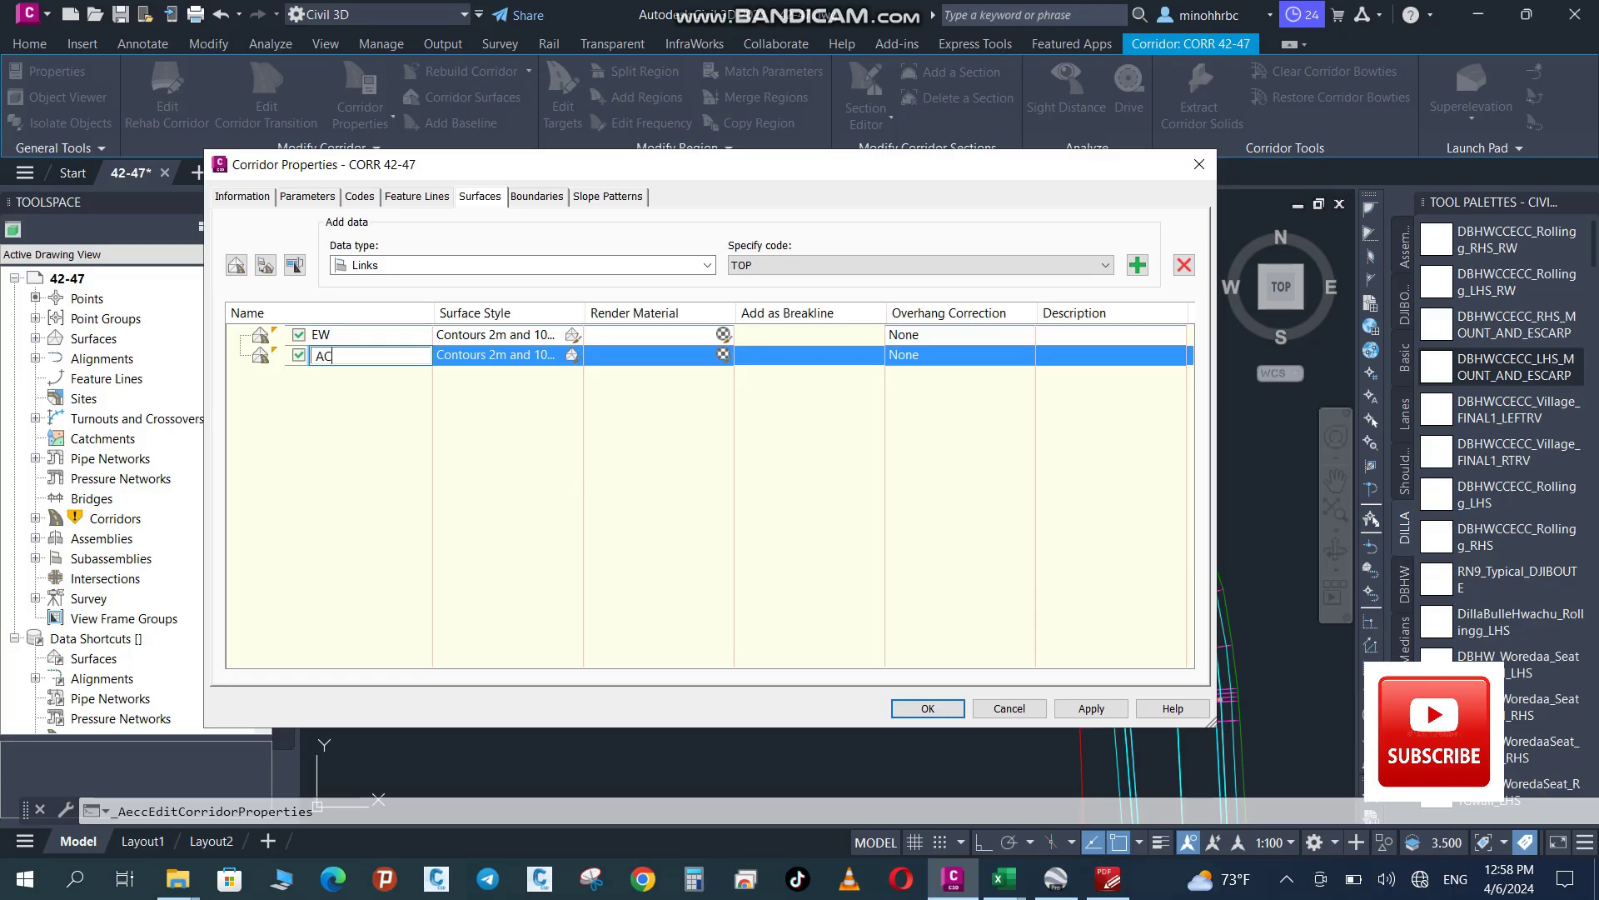
key(Return)
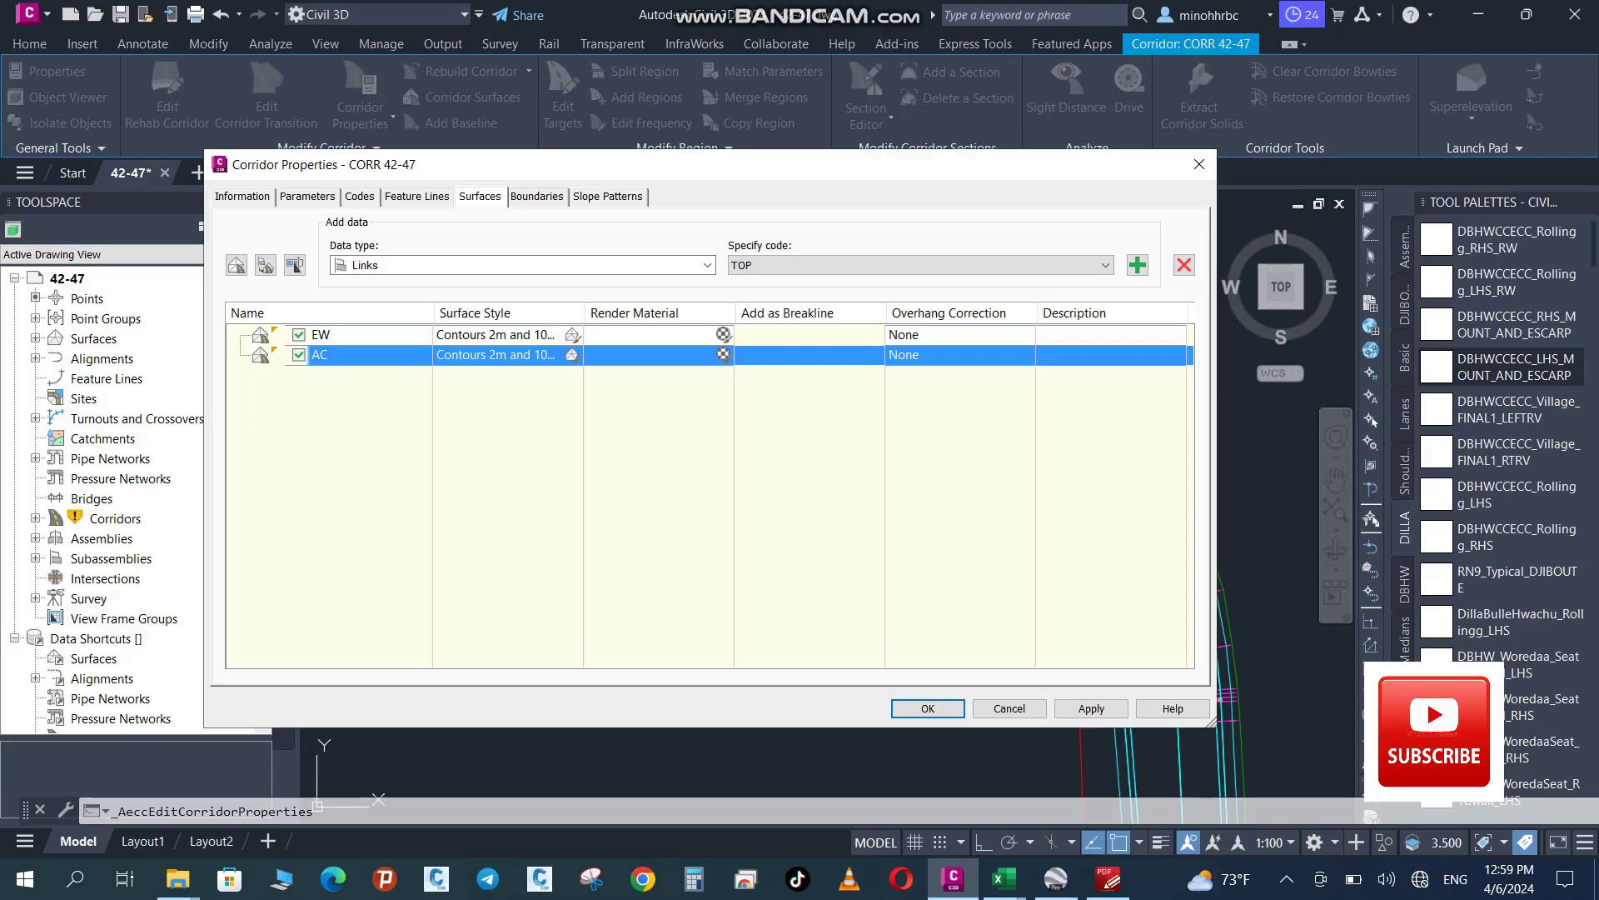
click(323, 356)
click(321, 334)
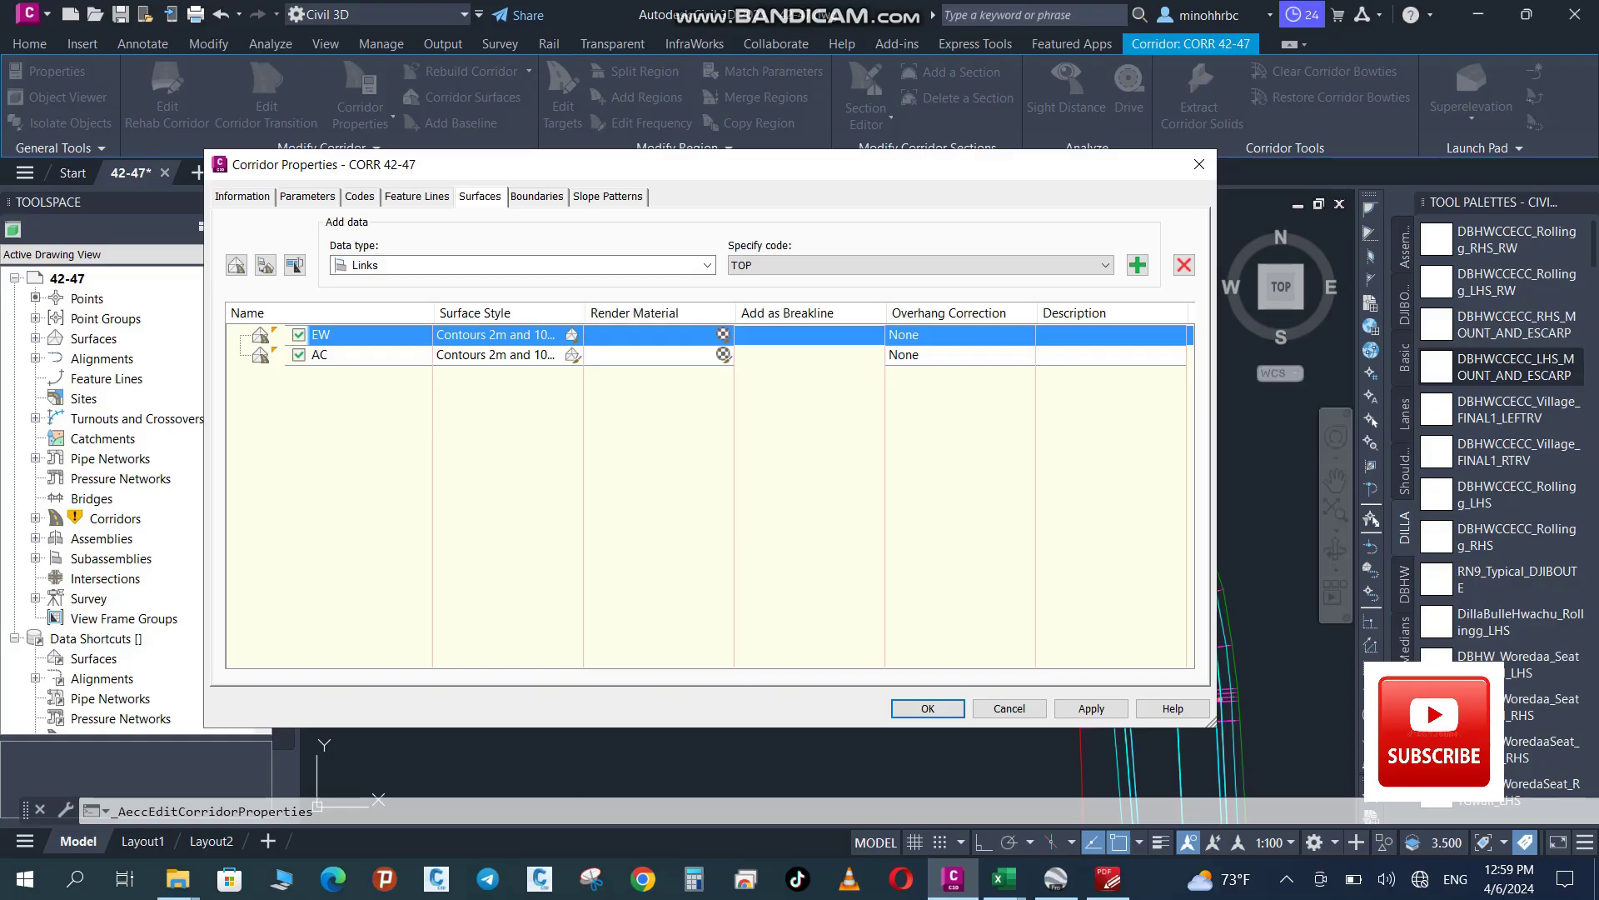
Set the EW surface's overhang correction to Bottom Links, and delete both the AC and EW corridor surfaces
click(916, 334)
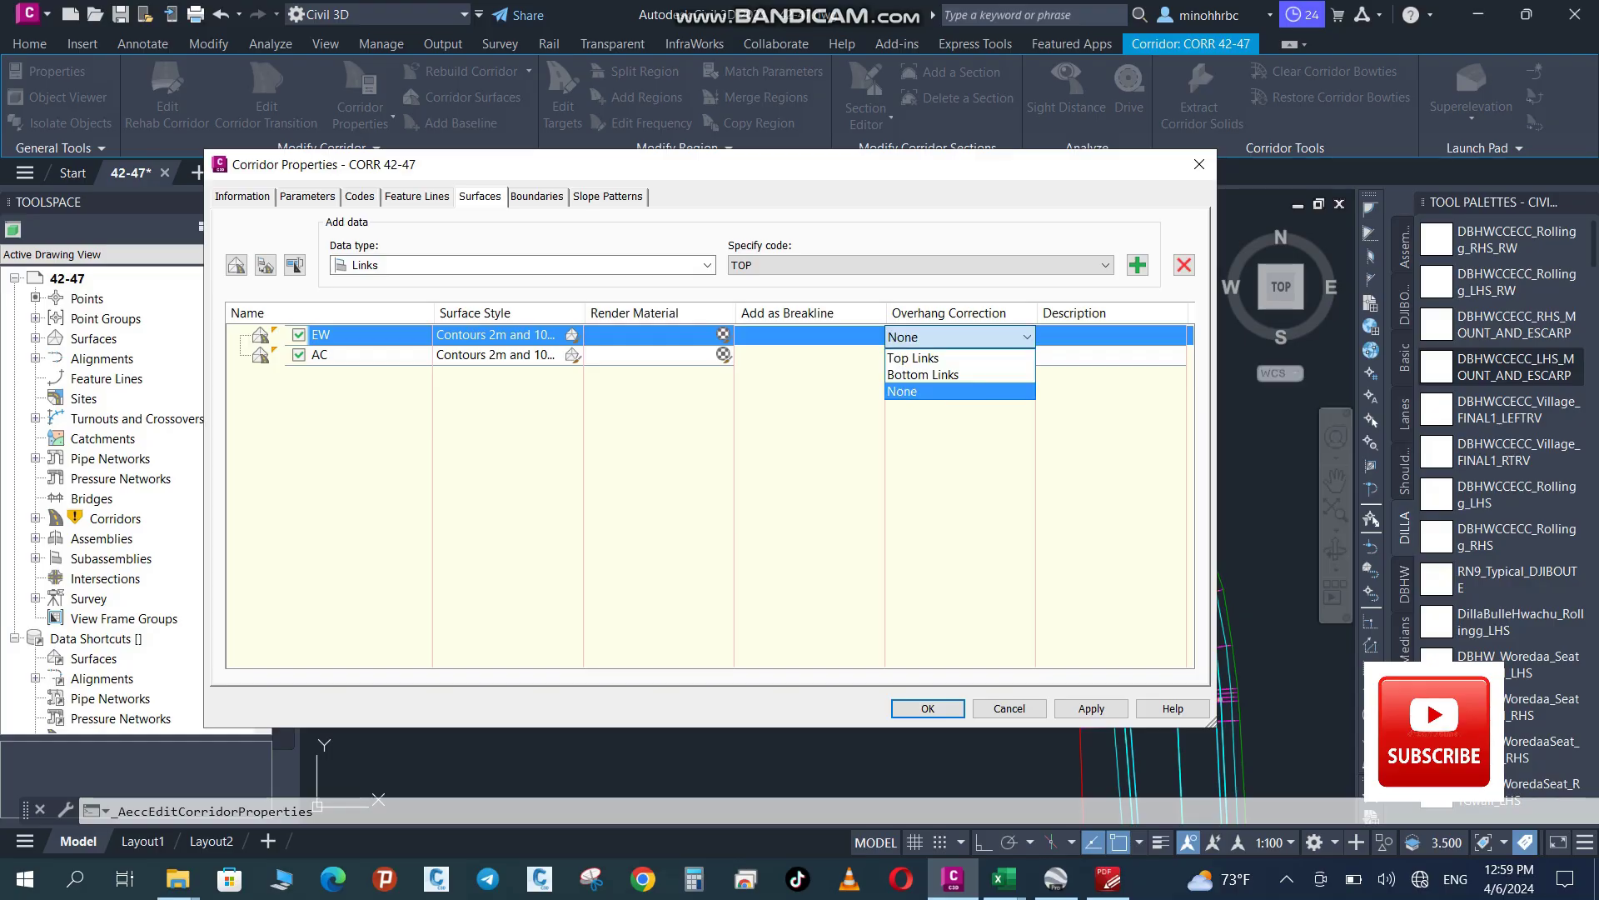
click(916, 373)
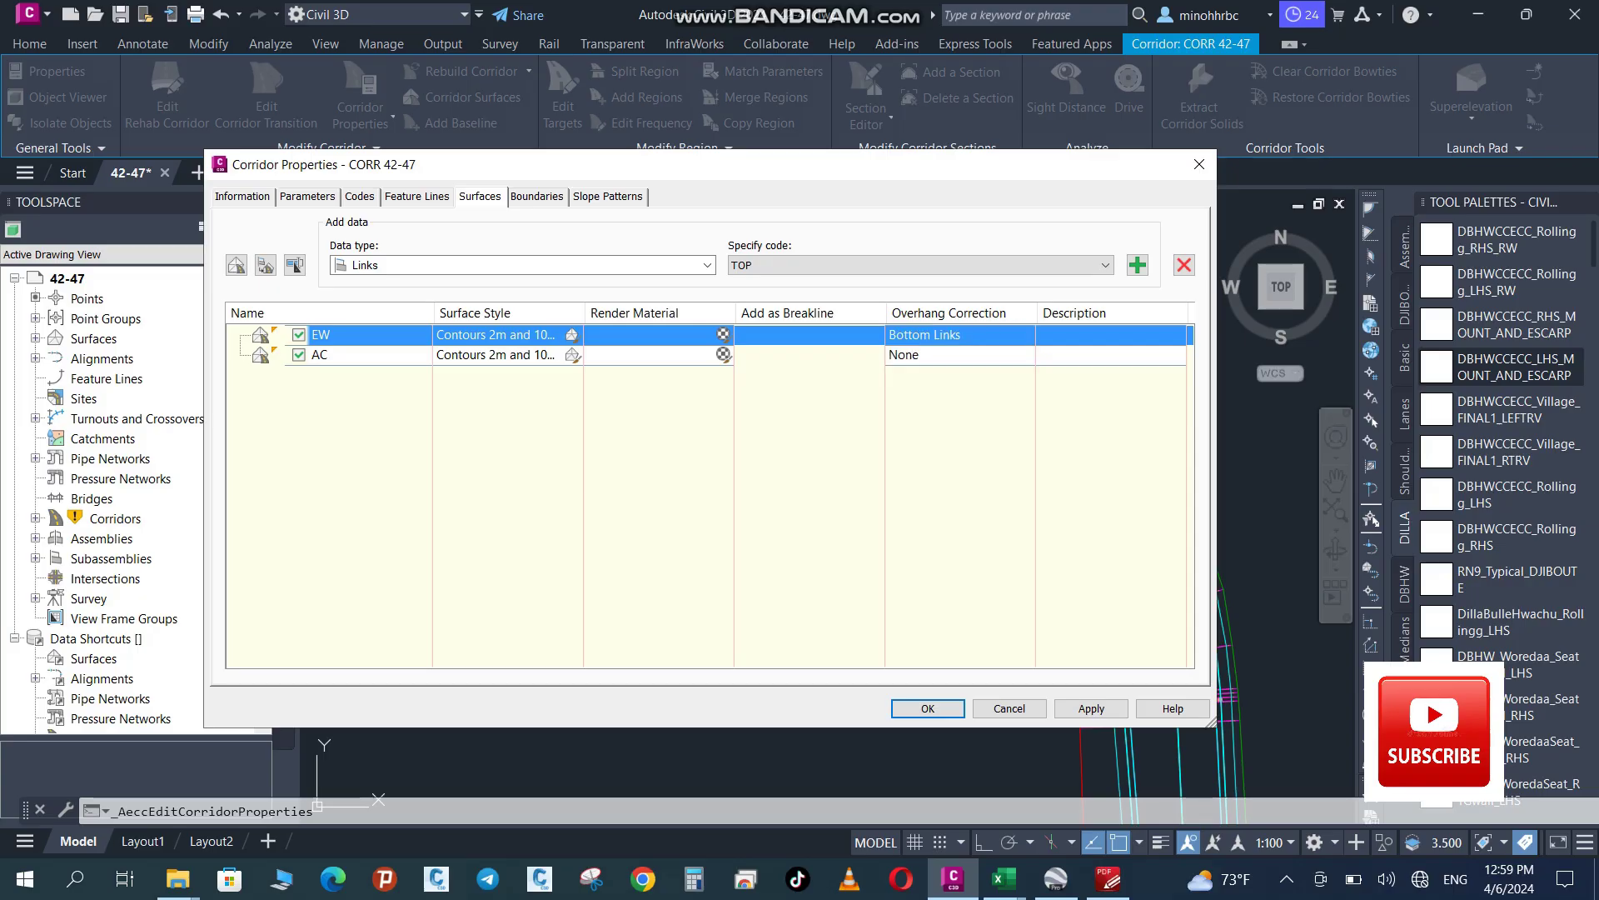
click(916, 355)
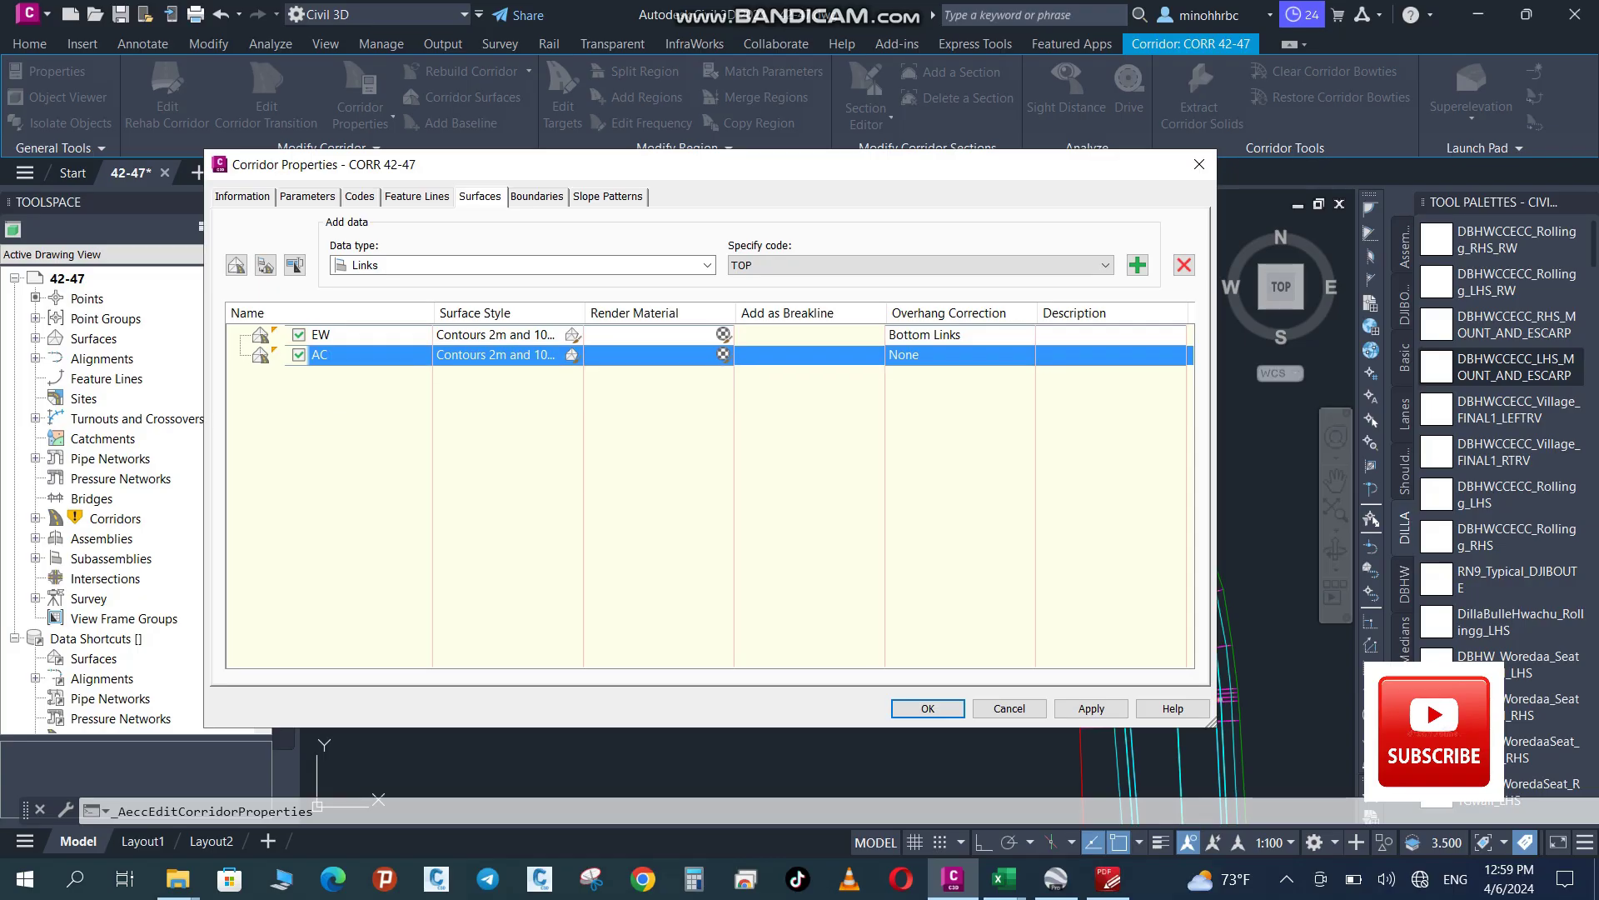
click(1184, 265)
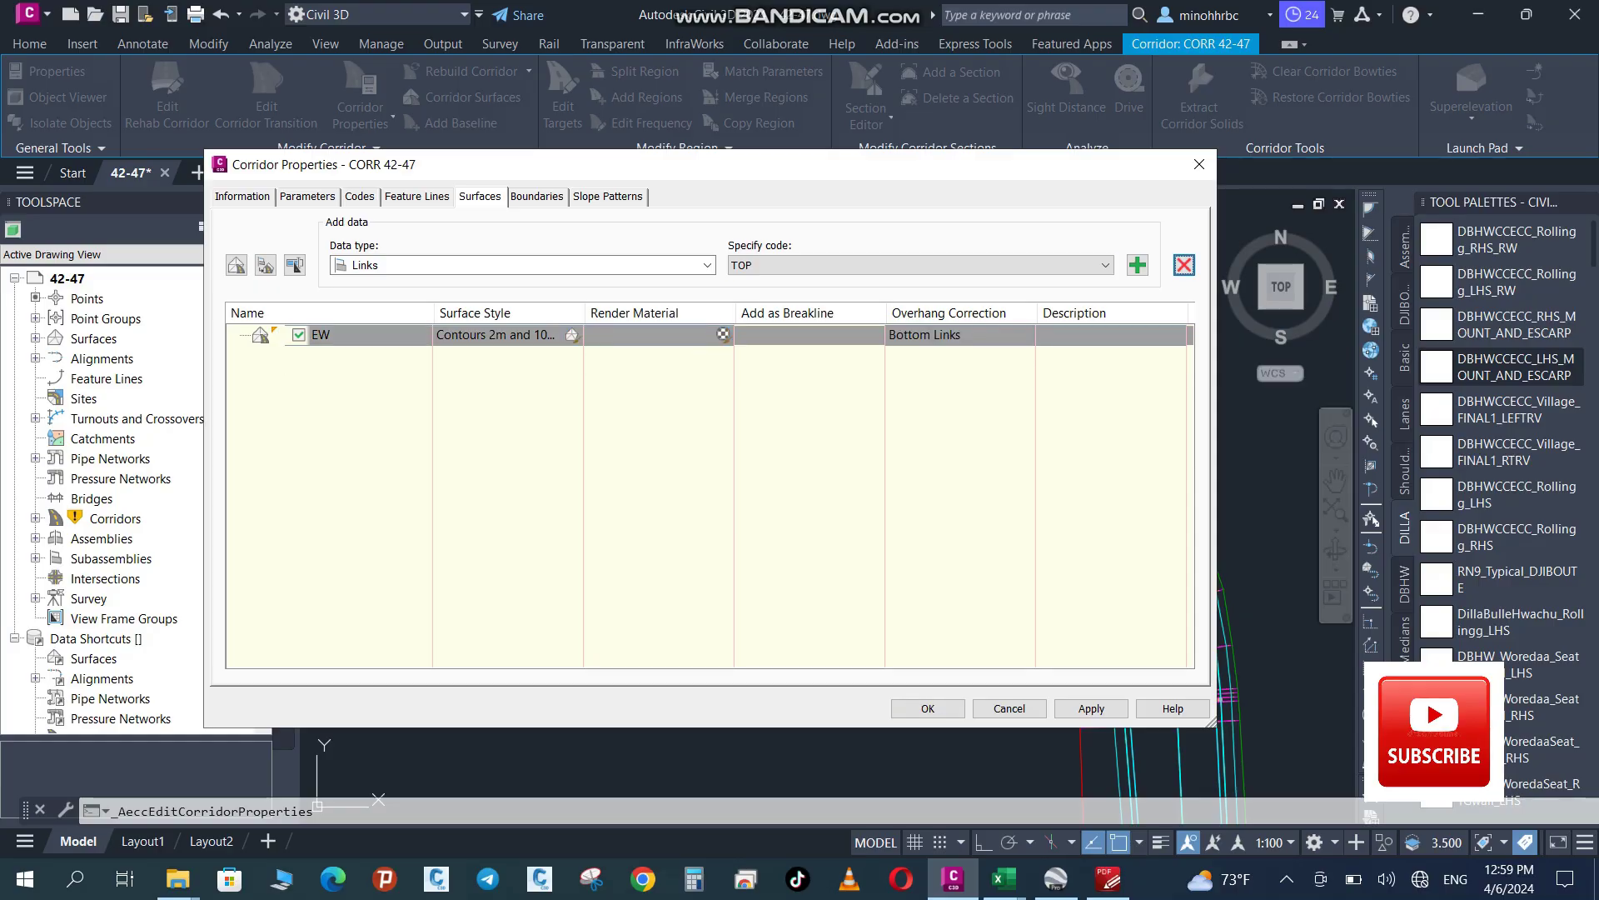
click(1184, 265)
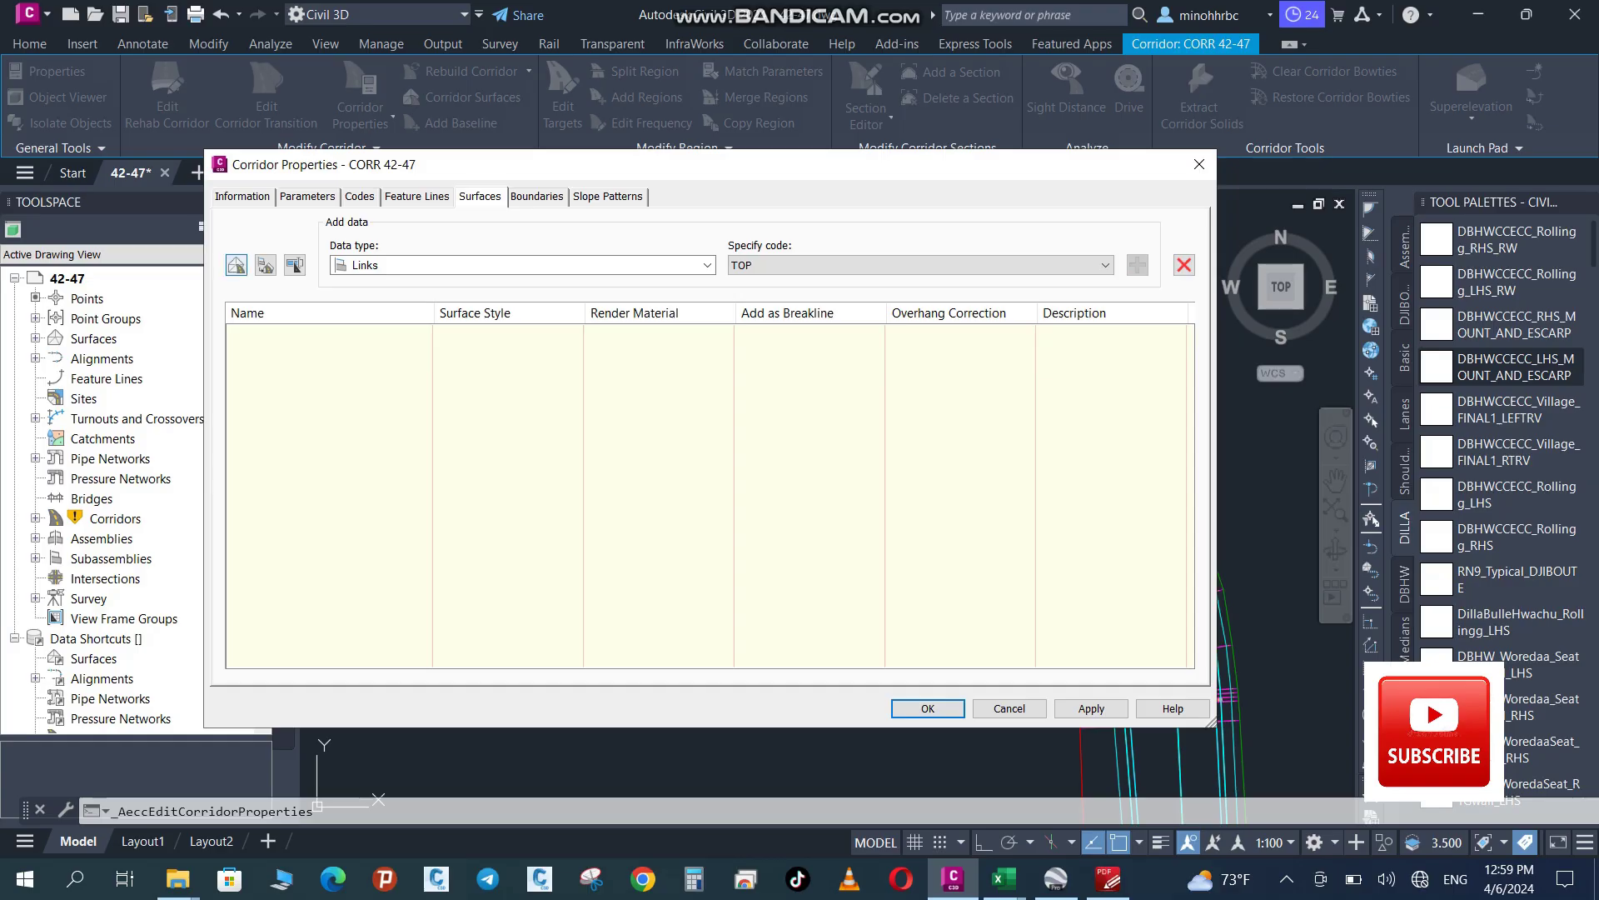
Add a corridor surface named AC and set its overhang correction to Top Links
click(236, 265)
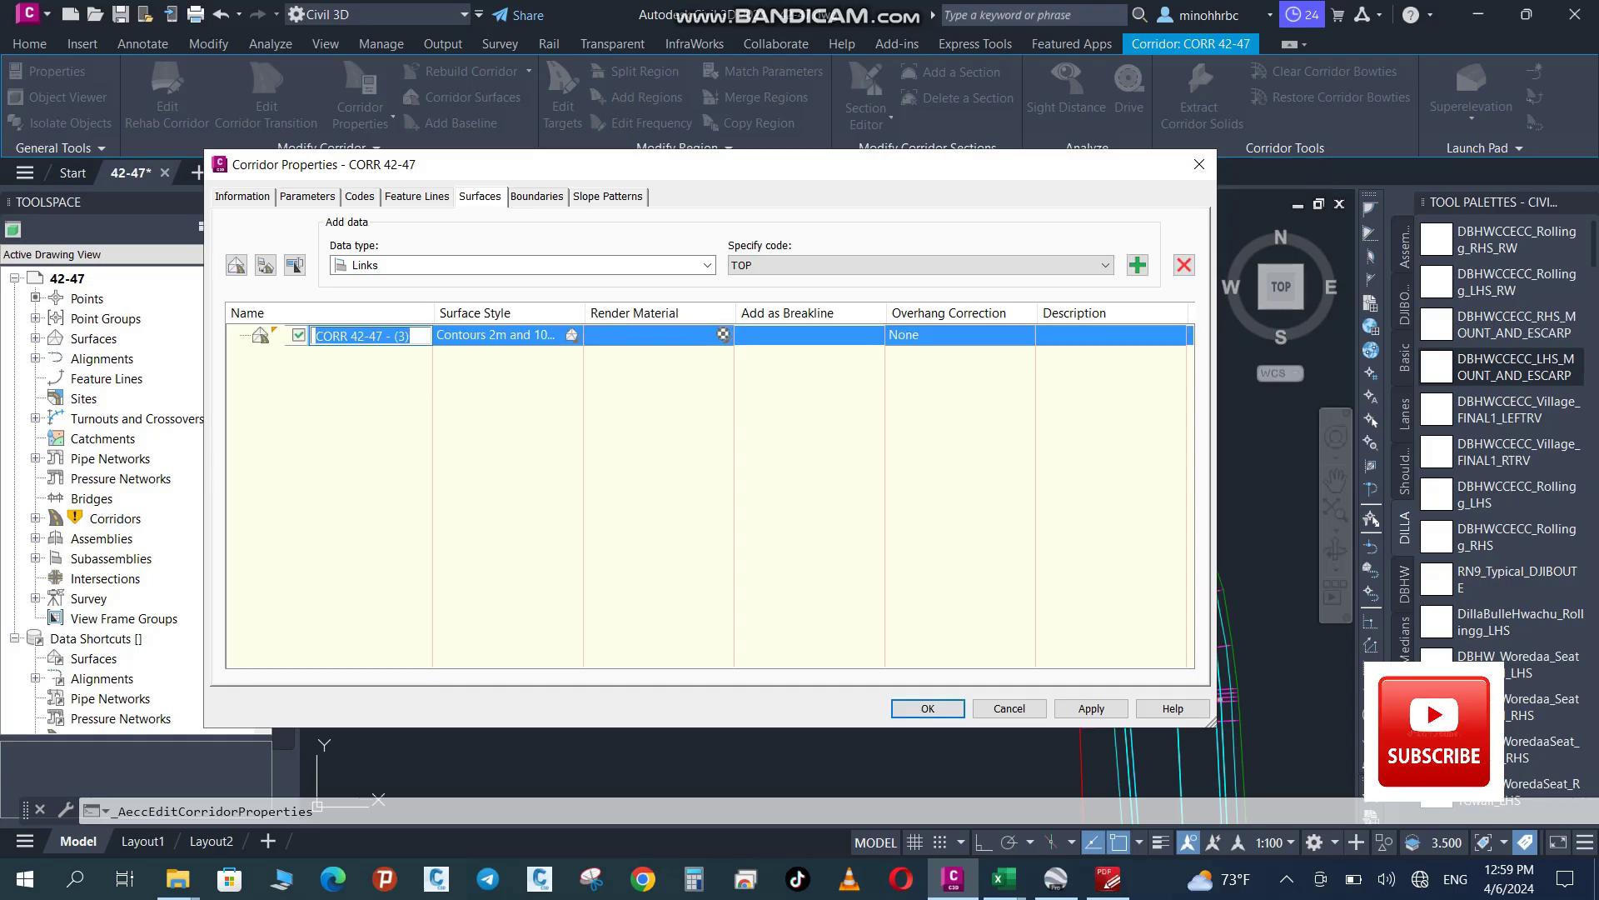
text(AC)
key(Return)
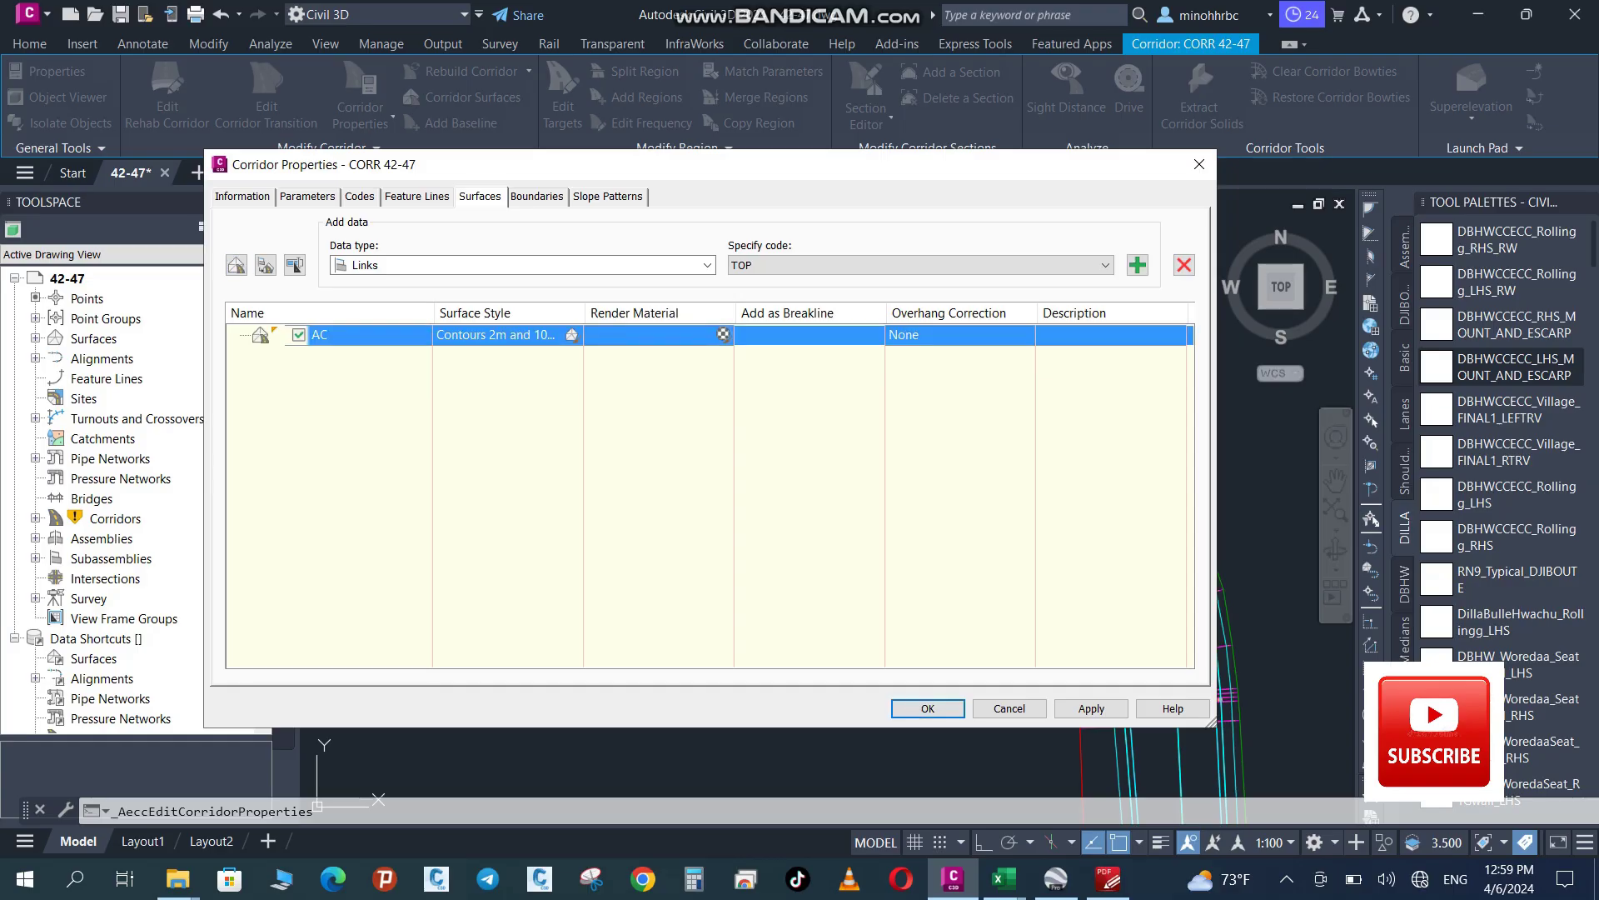
click(958, 334)
click(925, 375)
Choose Feature Lines as the data type and Crown as the code for the AC surface
click(920, 265)
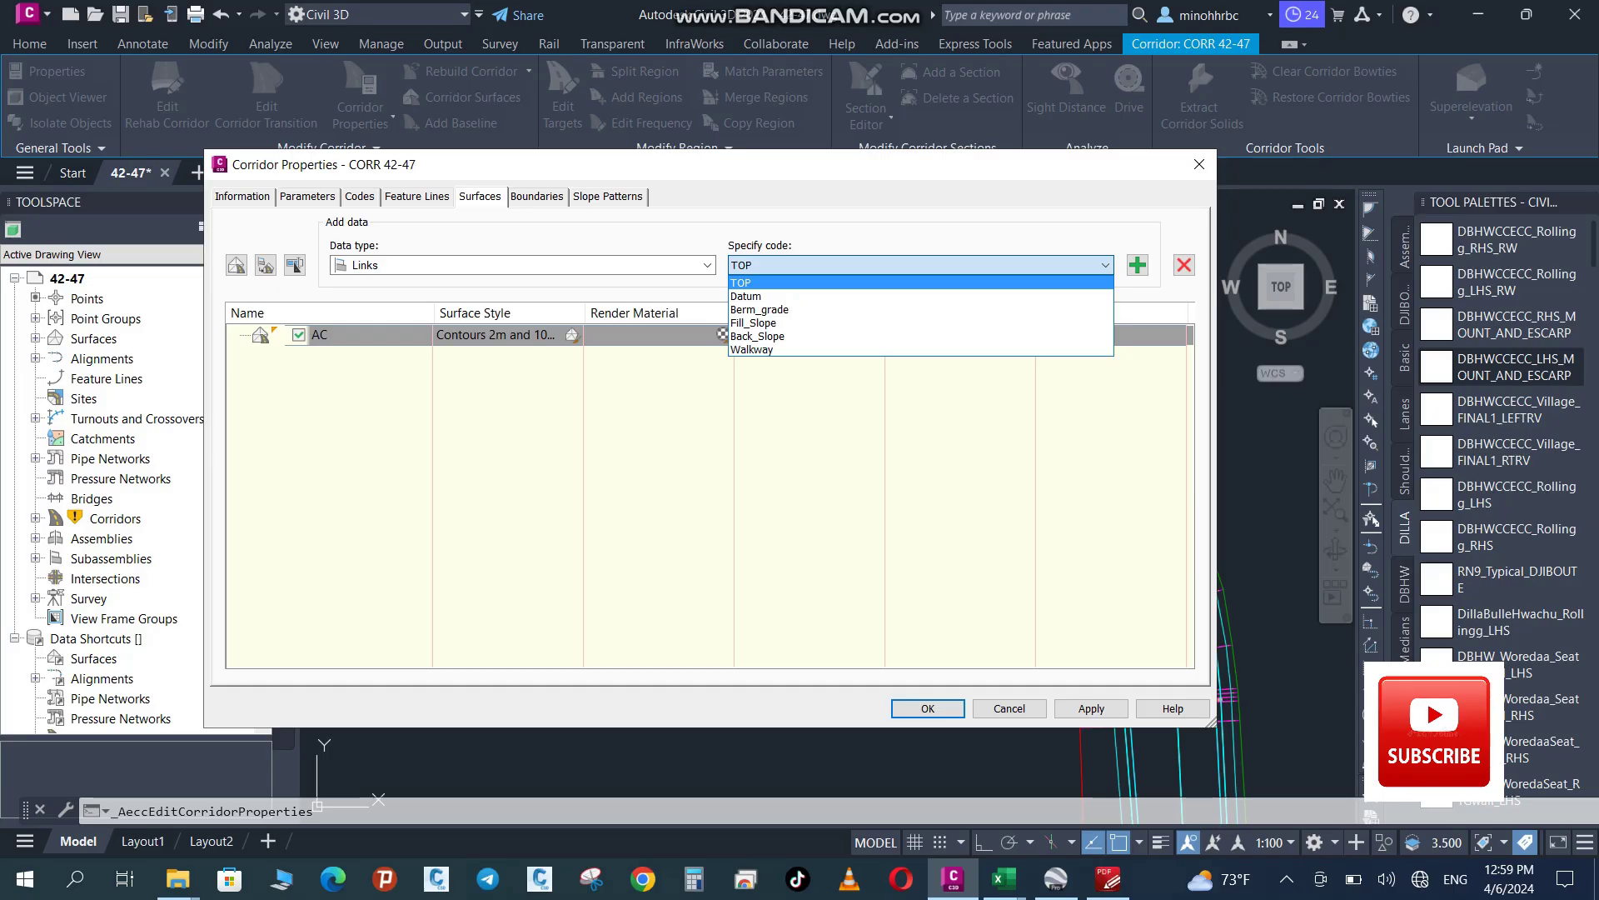
click(707, 265)
click(383, 283)
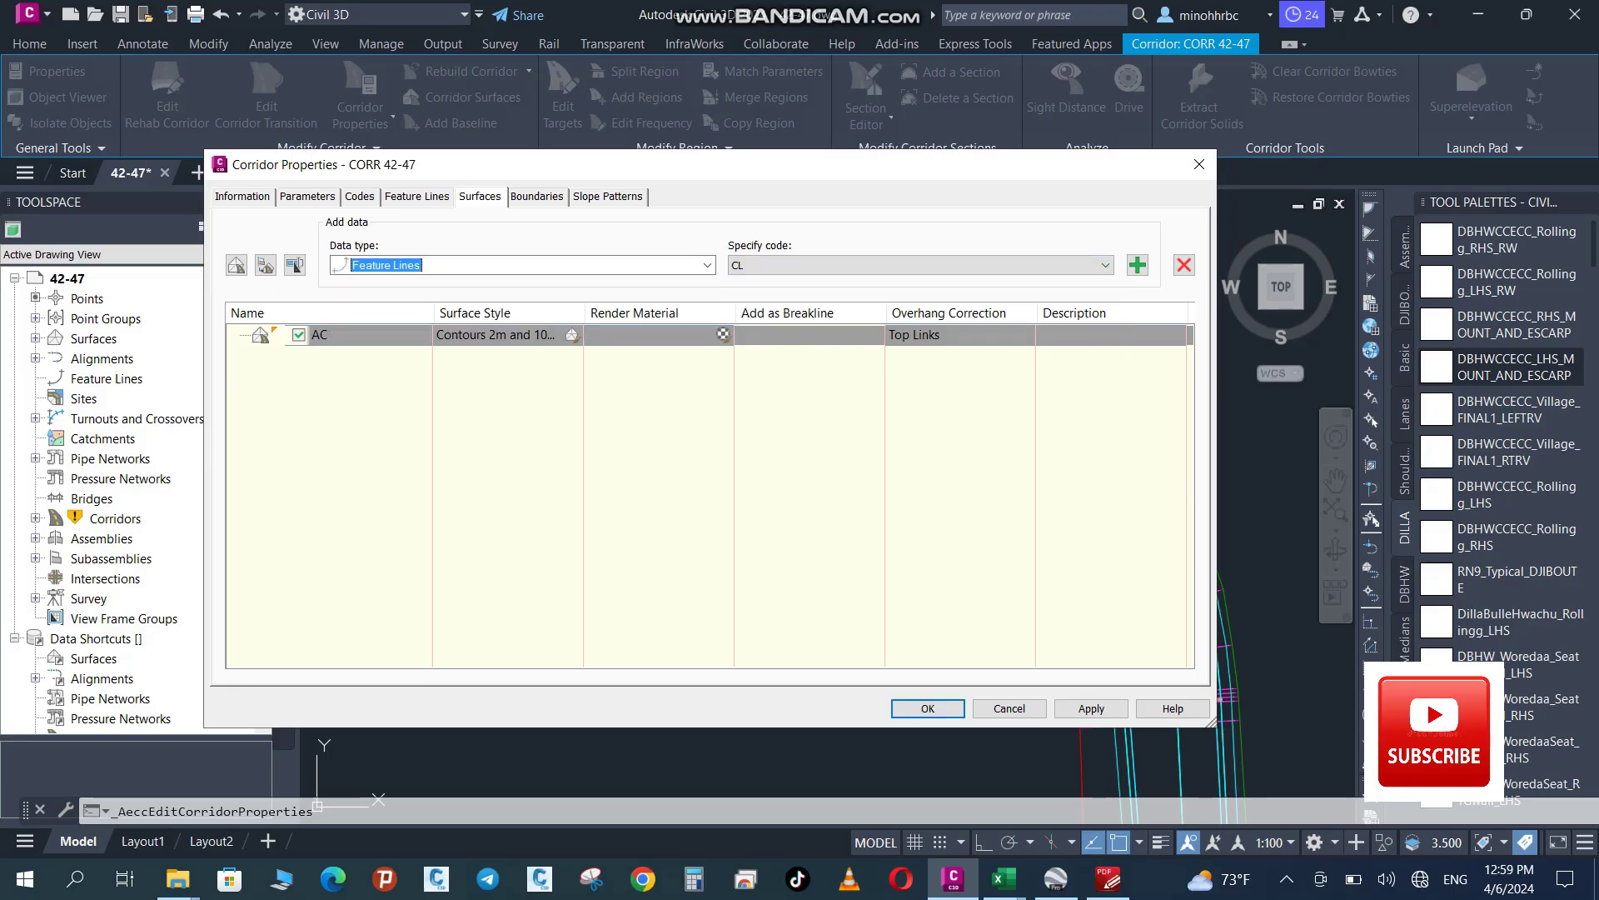
click(920, 265)
click(746, 296)
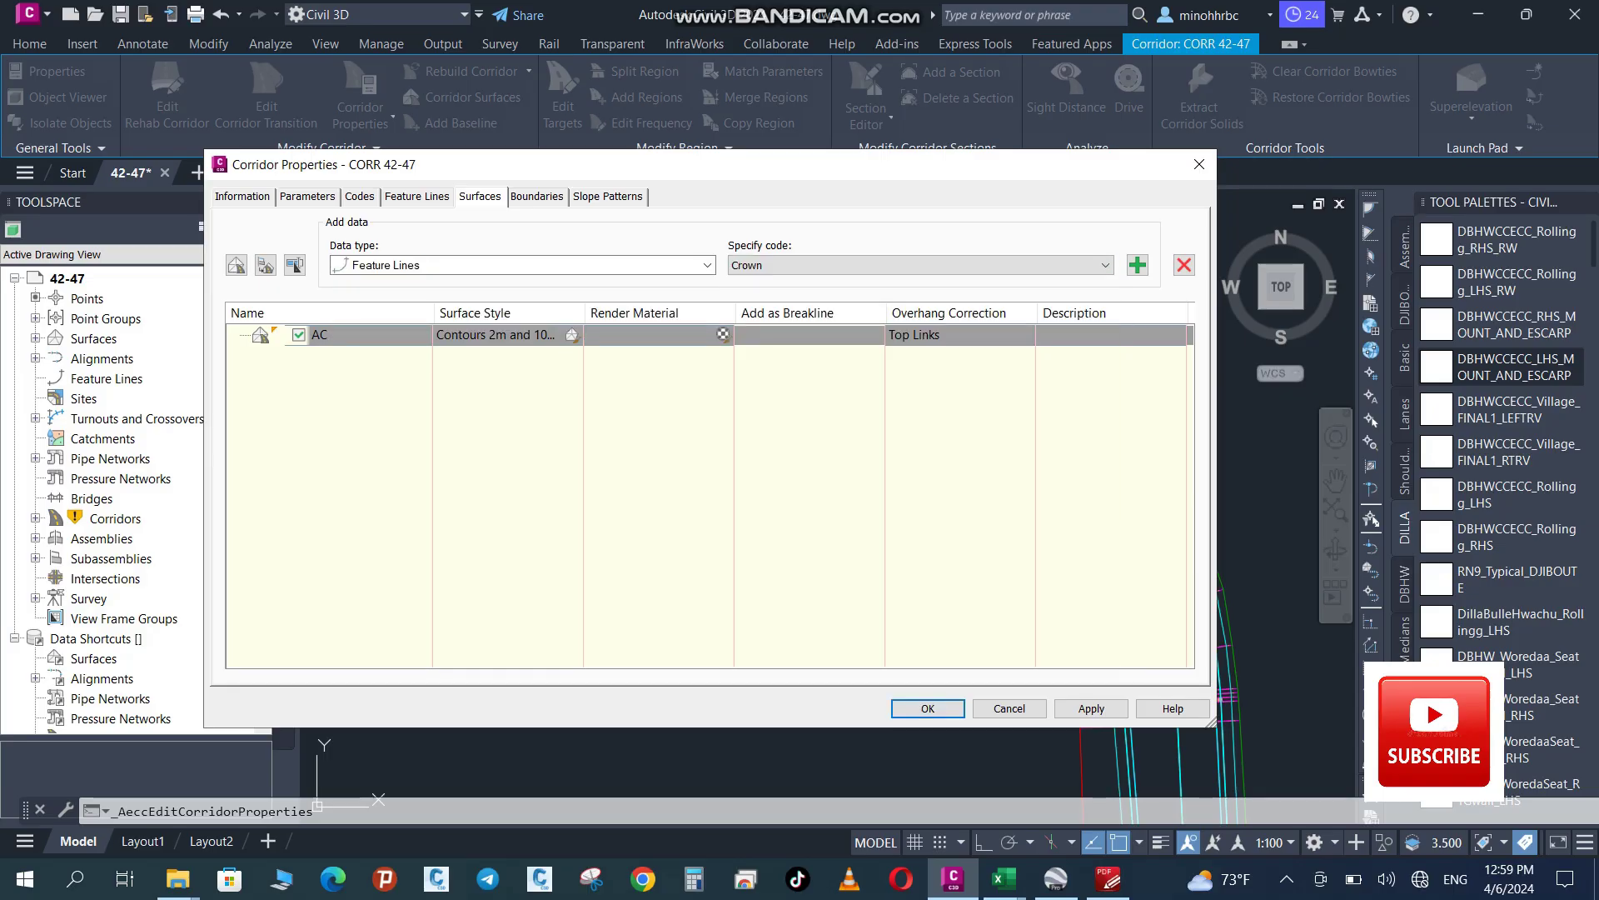